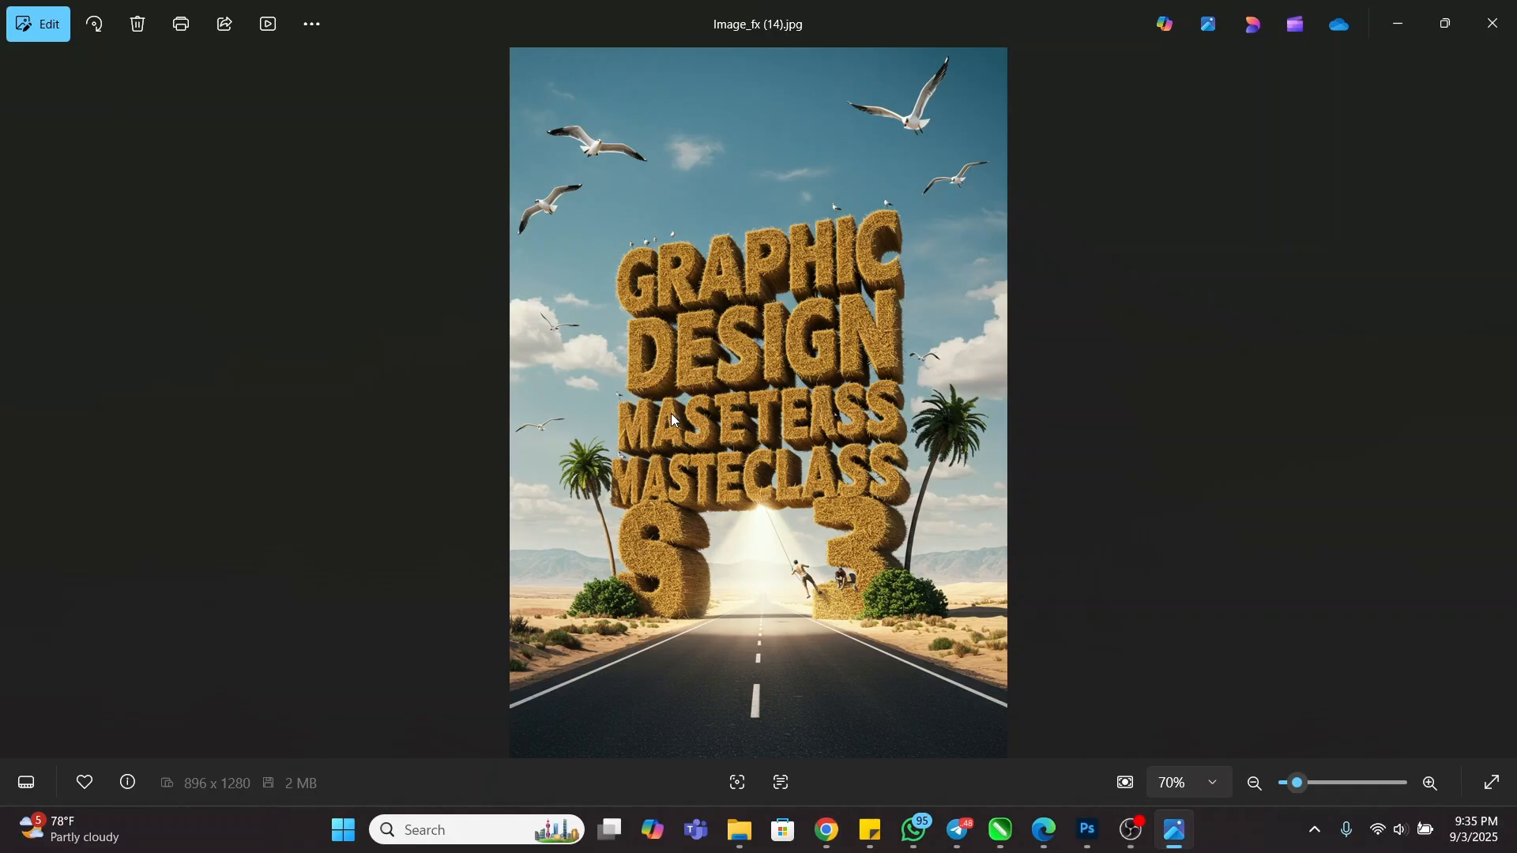
- Browse forward through the generated Graphic Design Masterclass images, from Image_fx (14).jpg to Whisk_d2329e0132.jpg
key(Right)
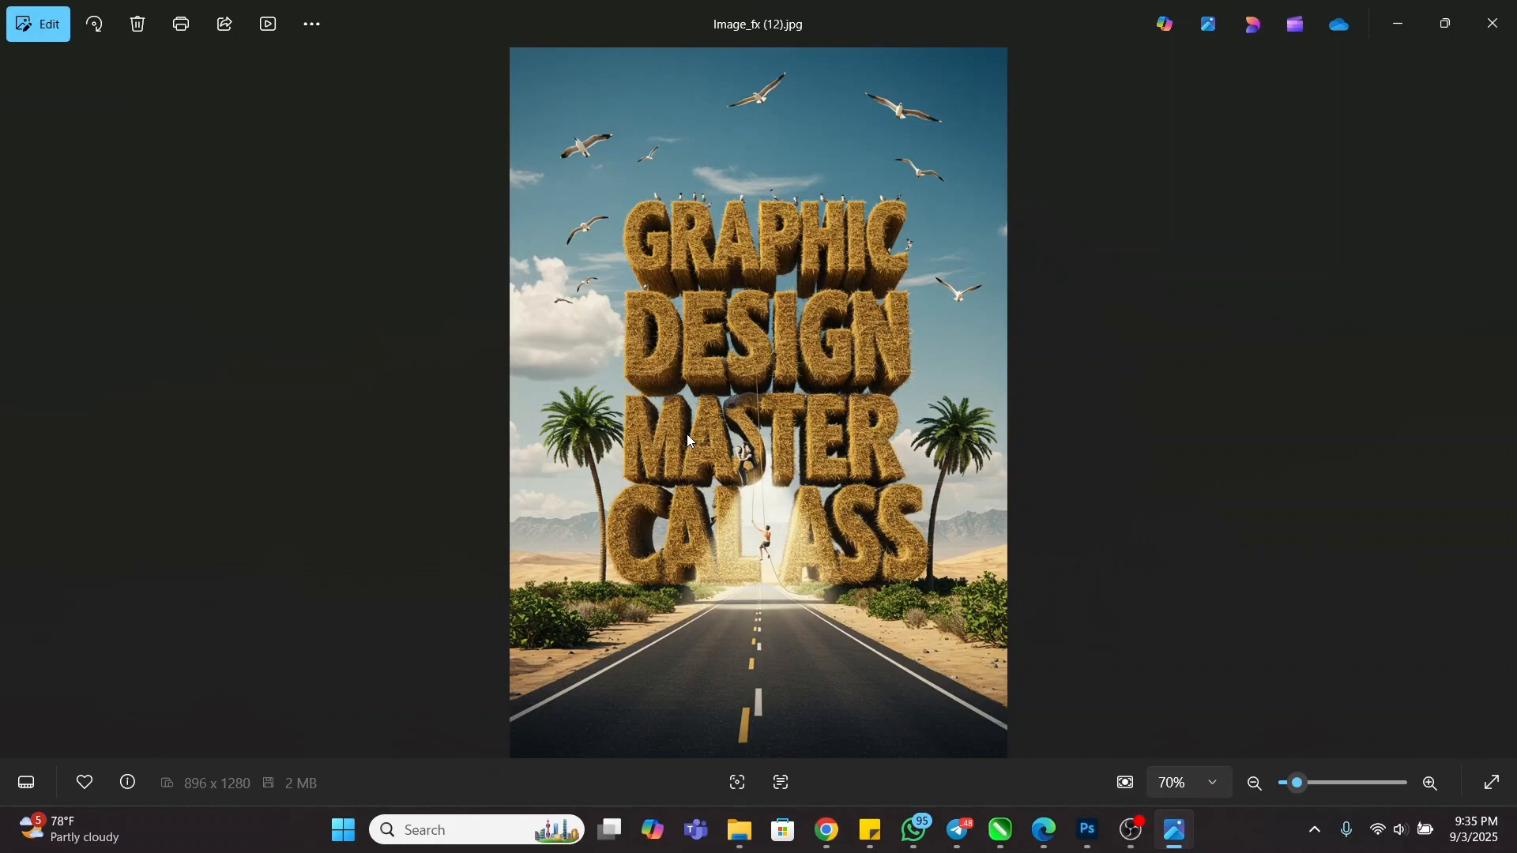
key(Right)
key(Right)
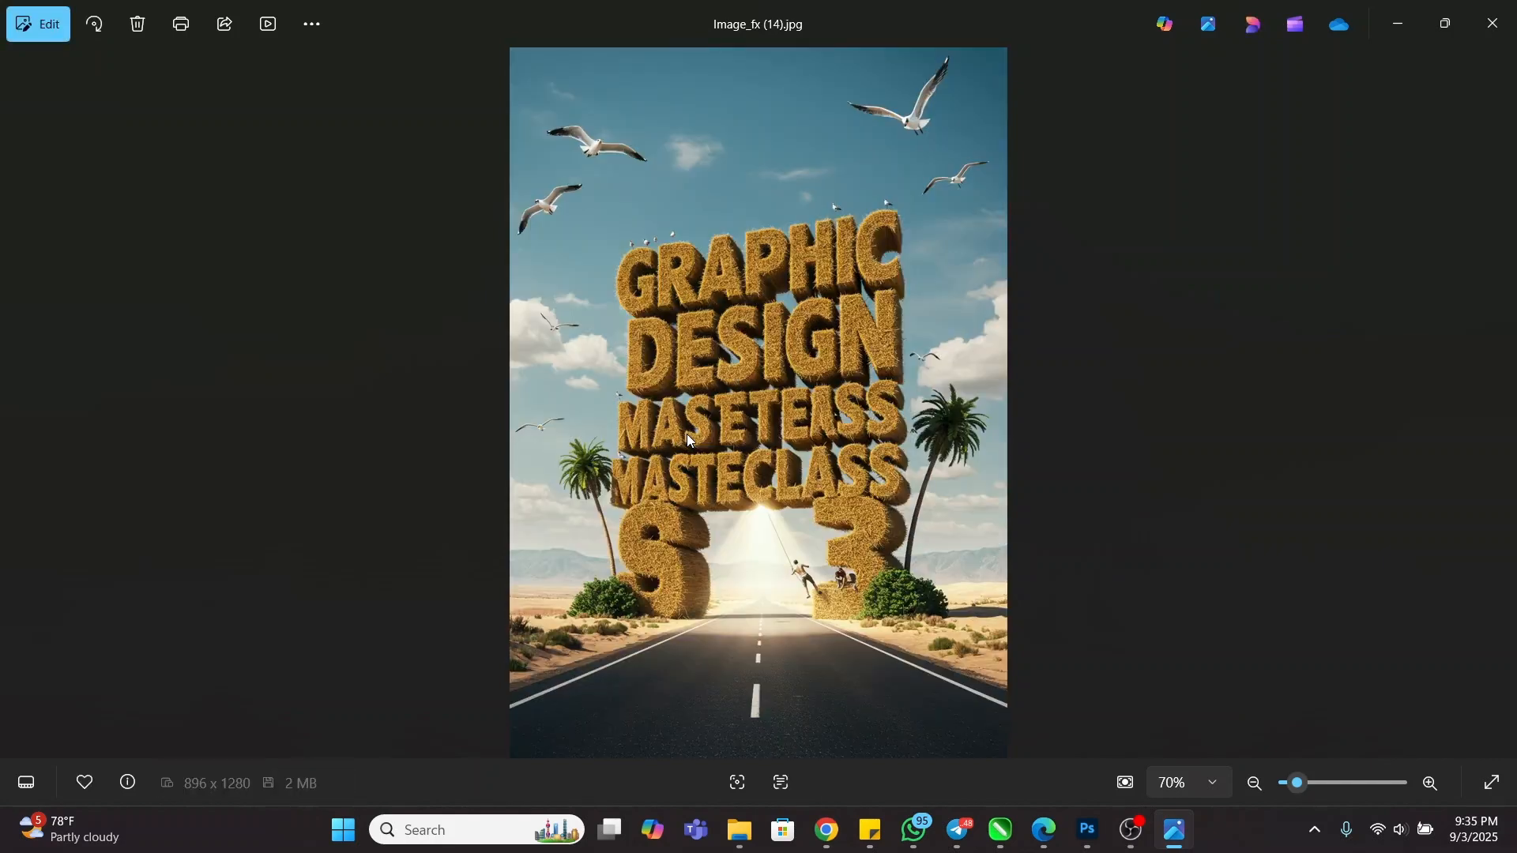
key(Right)
key(Right)
key(Right)
key(Right)
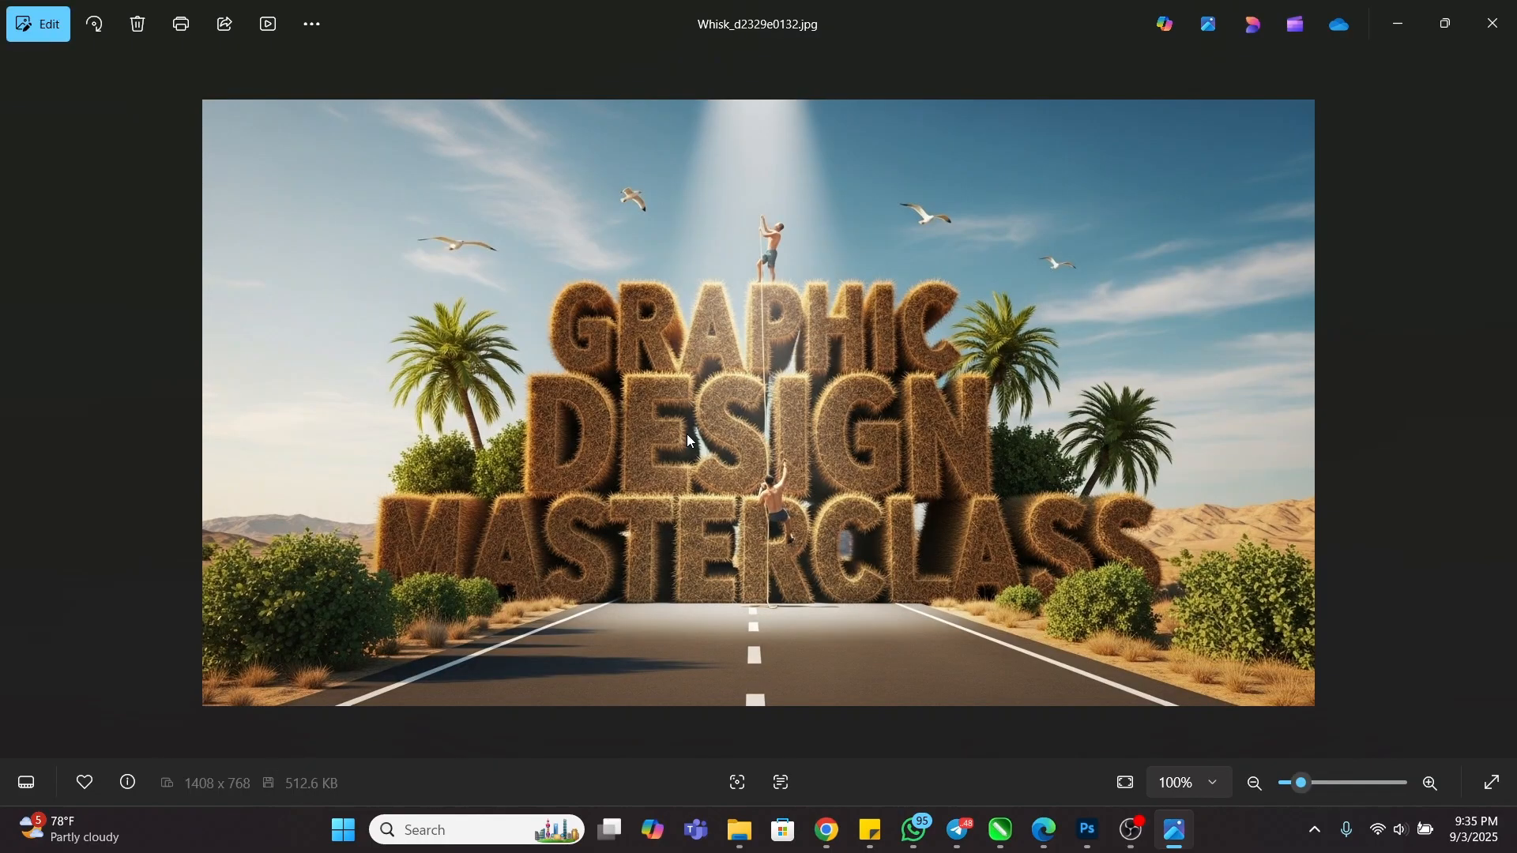
- Go back through the generated images to the earlier ChatGPT versions with the stacked GRA PHIC lettering
key(Left)
key(Left)
key(Left)
key(Left)
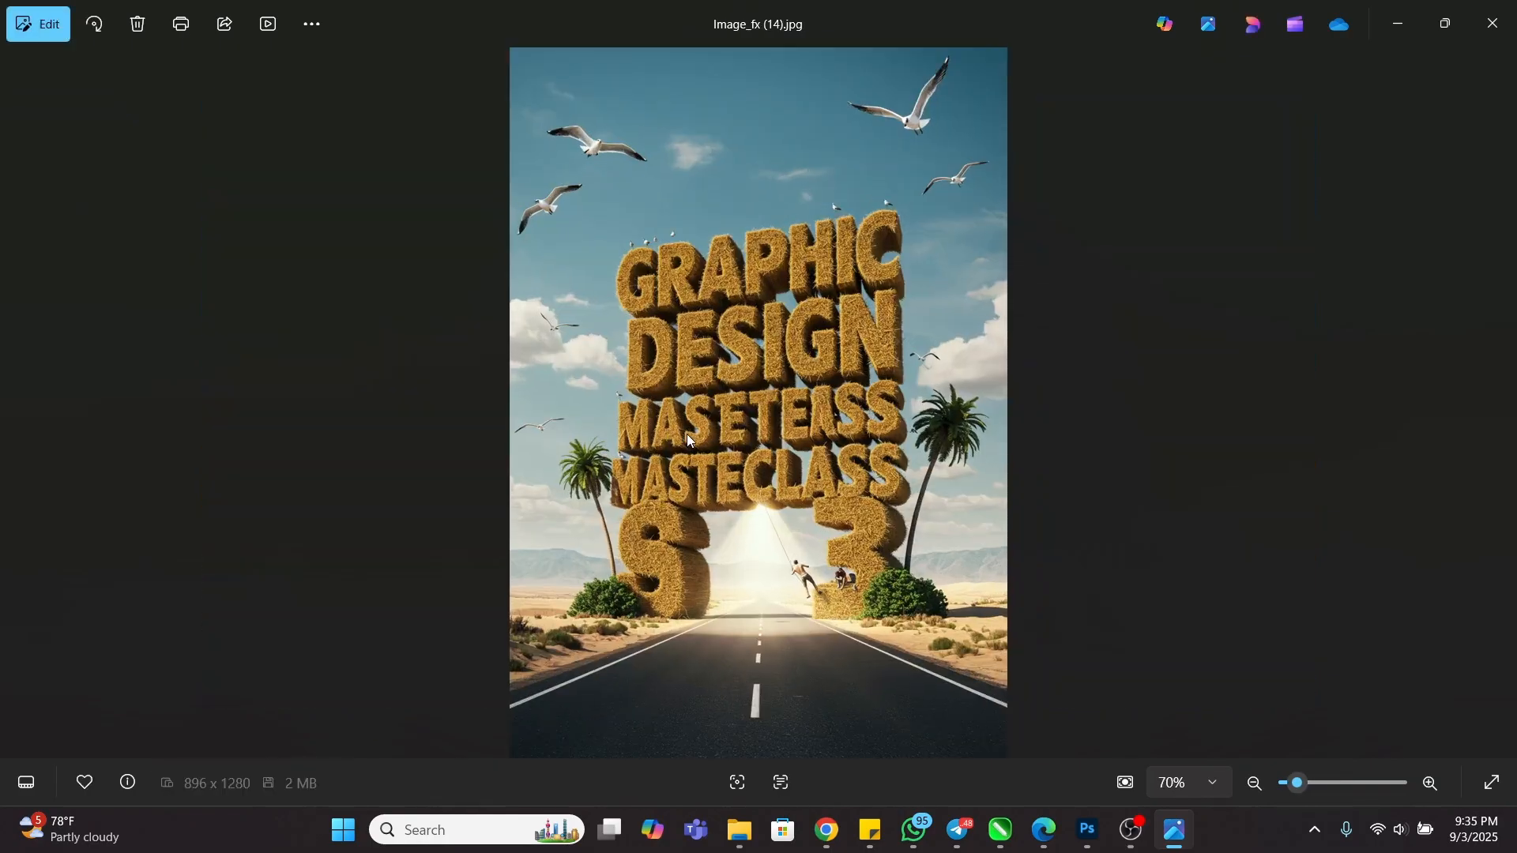
key(Left)
key(Left)
key(Left)
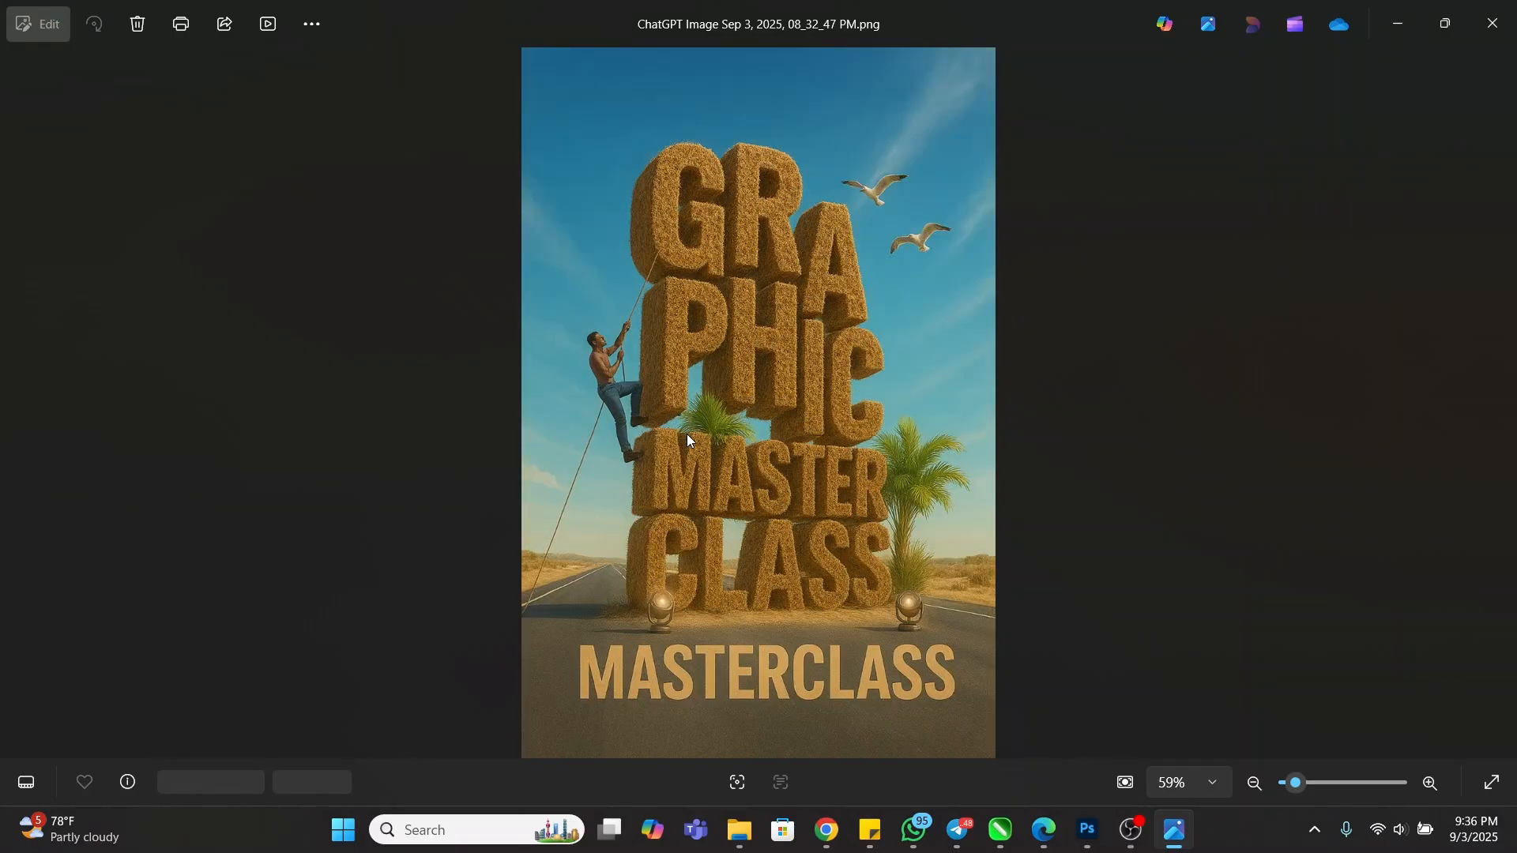
key(Left)
- Compare the ChatGPT, ImageFX and Whisk versions in sequence, ending on Whisk_d2329e0132.jpg
key(Right)
key(Right)
key(Right)
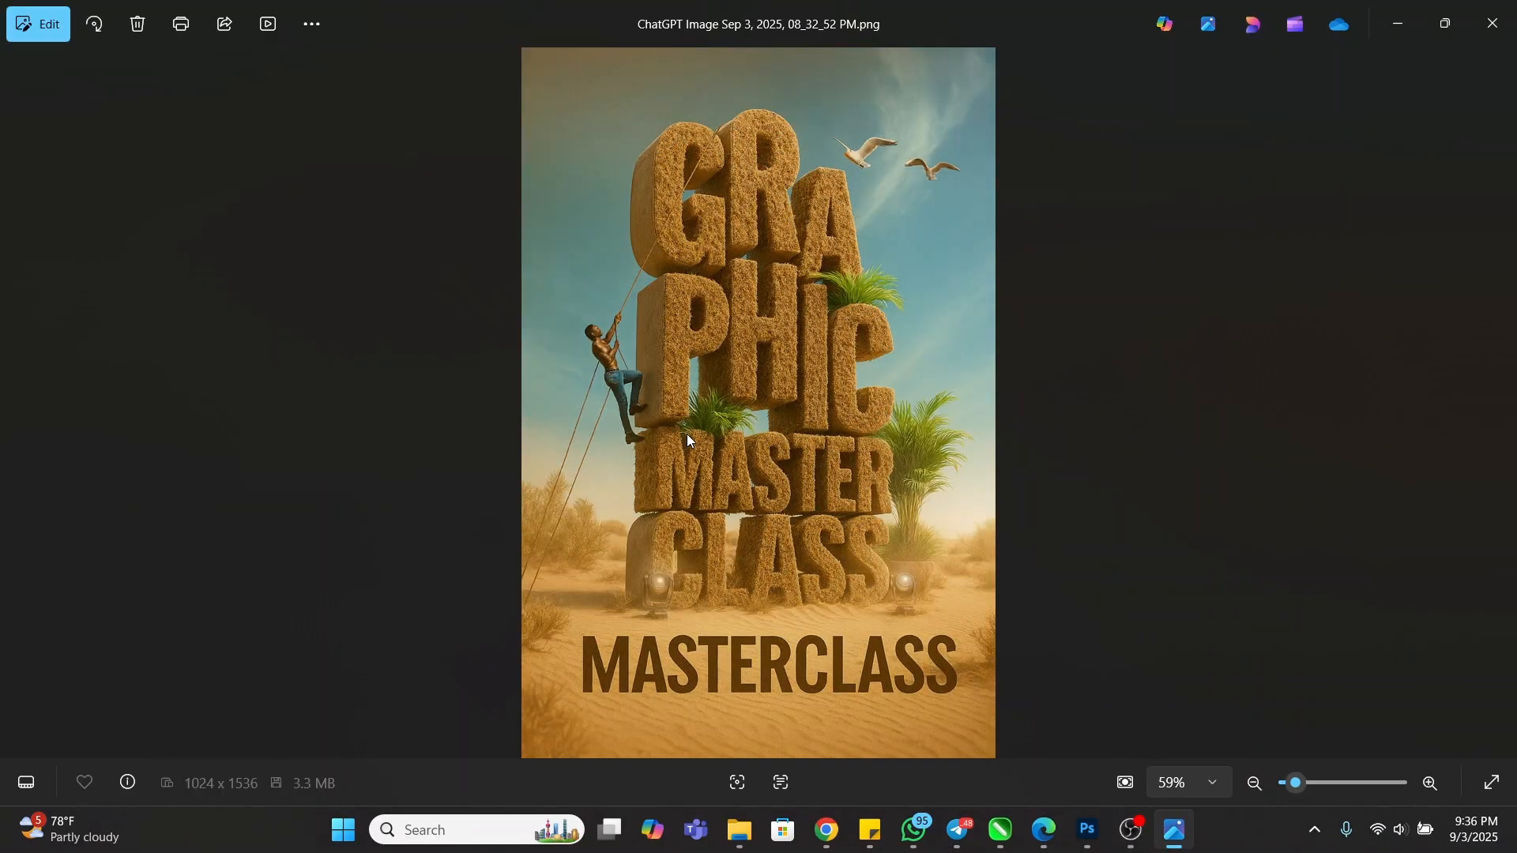
key(Right)
key(Right)
key(Right)
key(Right)
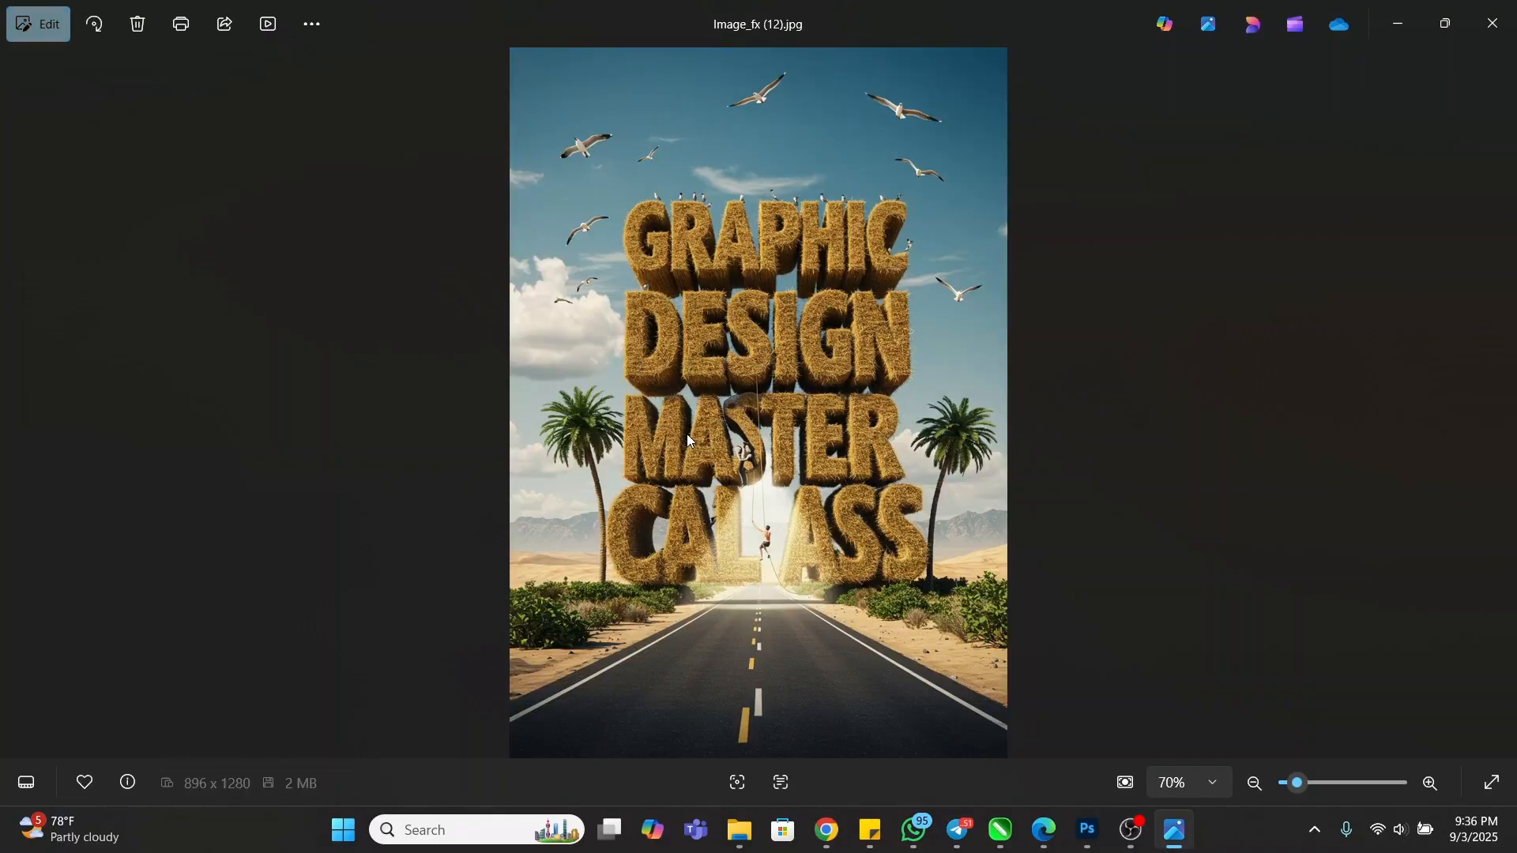
key(Right)
key(Right)
key(Right)
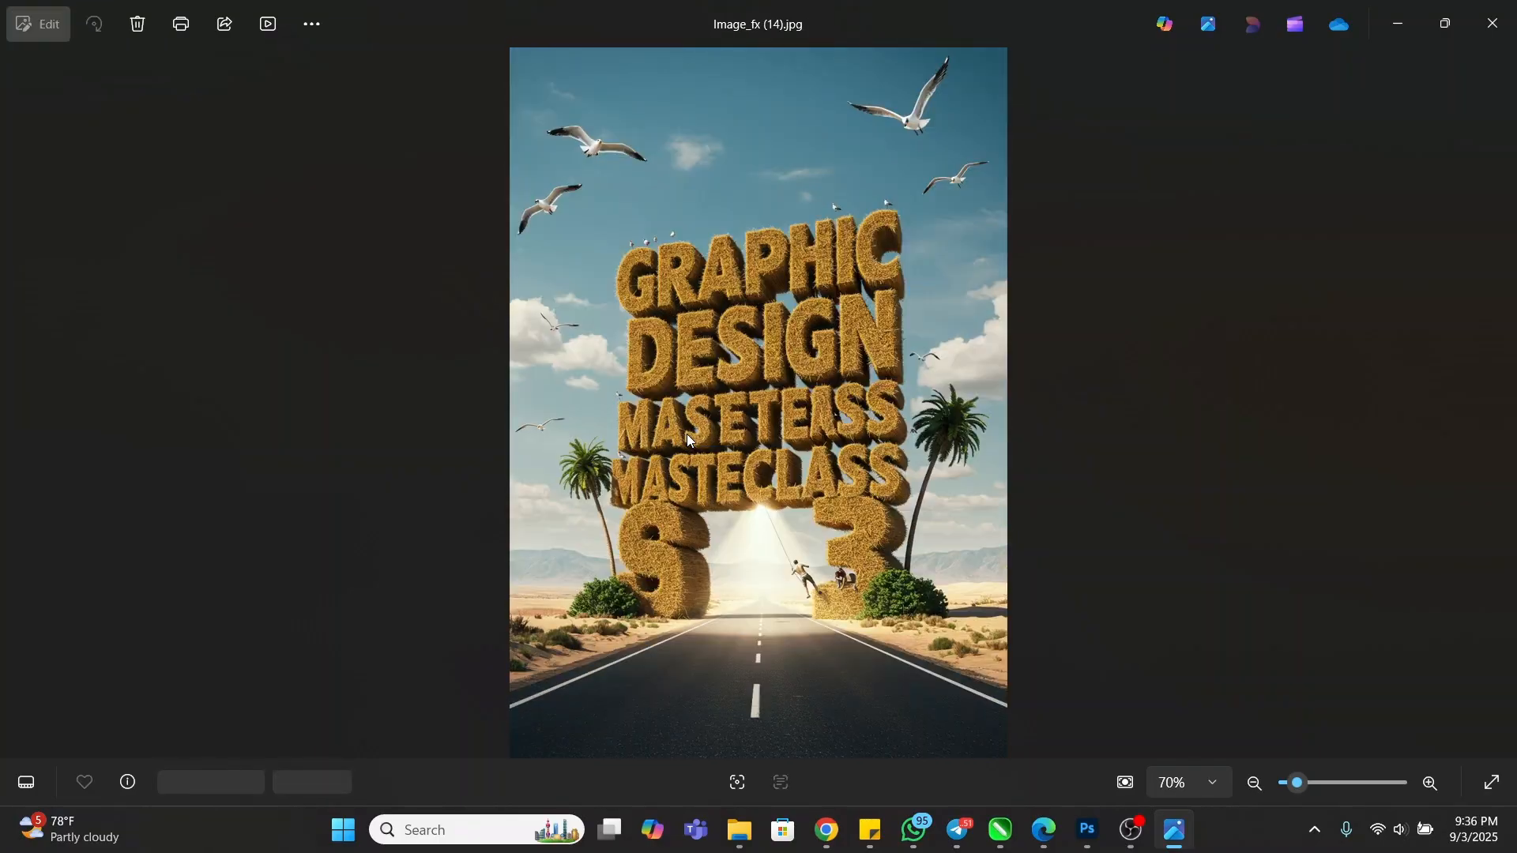
key(Right)
key(Right)
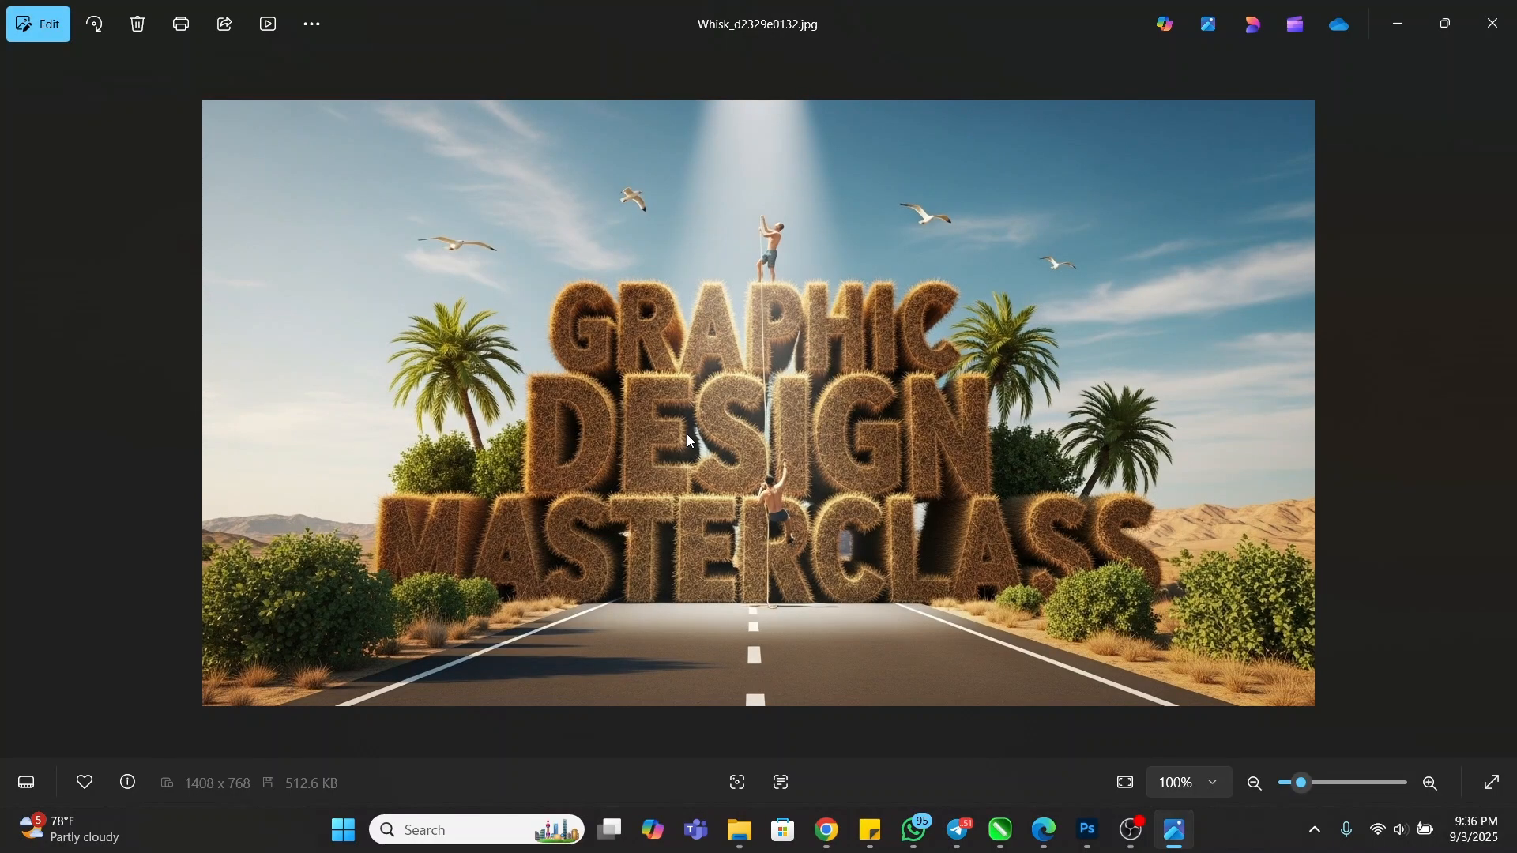
- Close the image viewer, switch to Chrome, check the Whisk and ImageFX pages, and open the Creative Design Tips ChatGPT conversation
click(1493, 22)
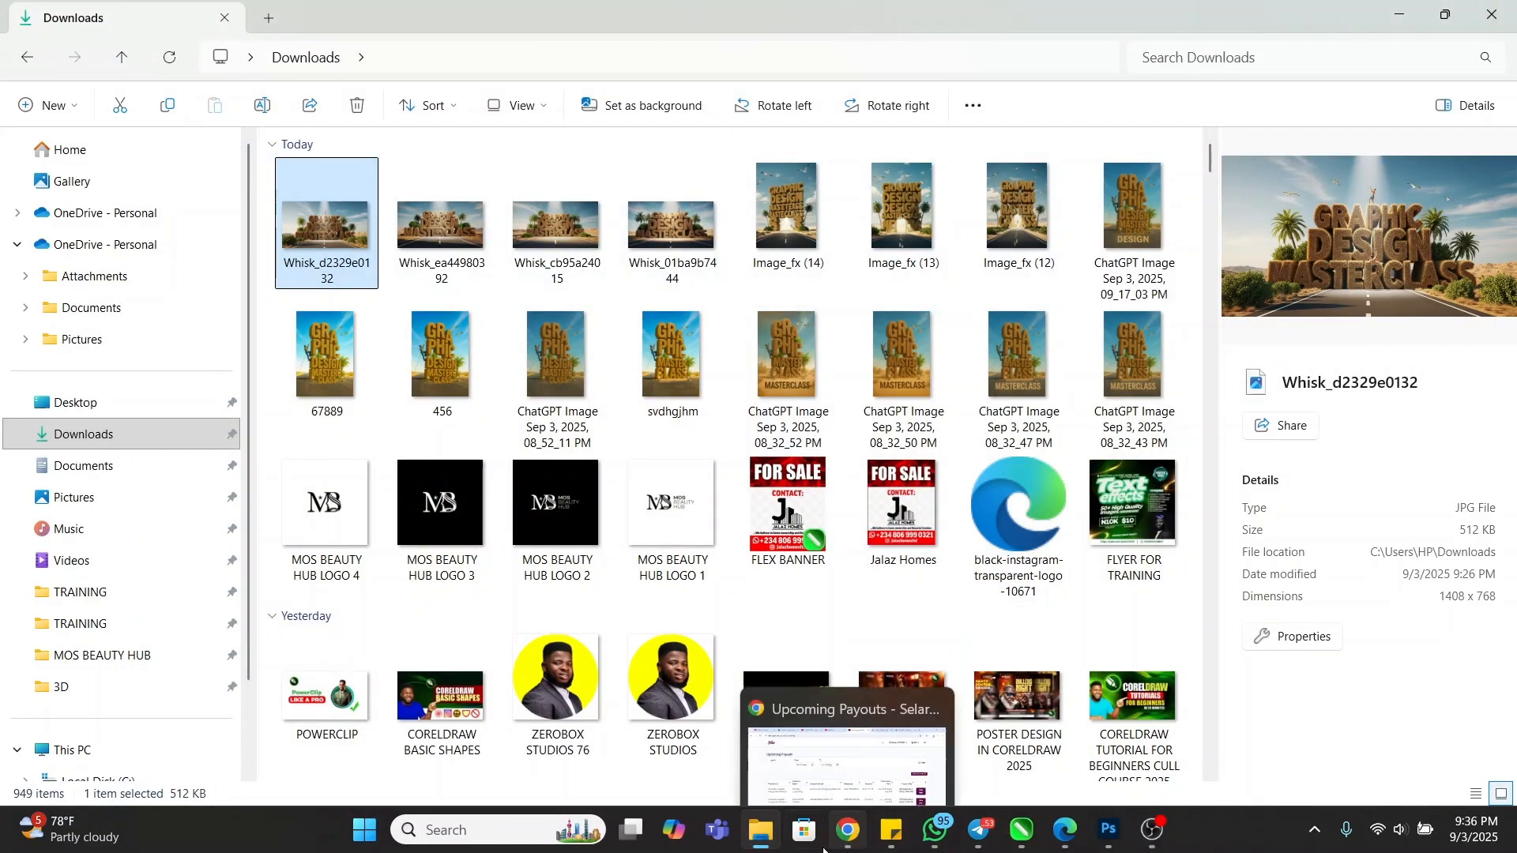
click(847, 840)
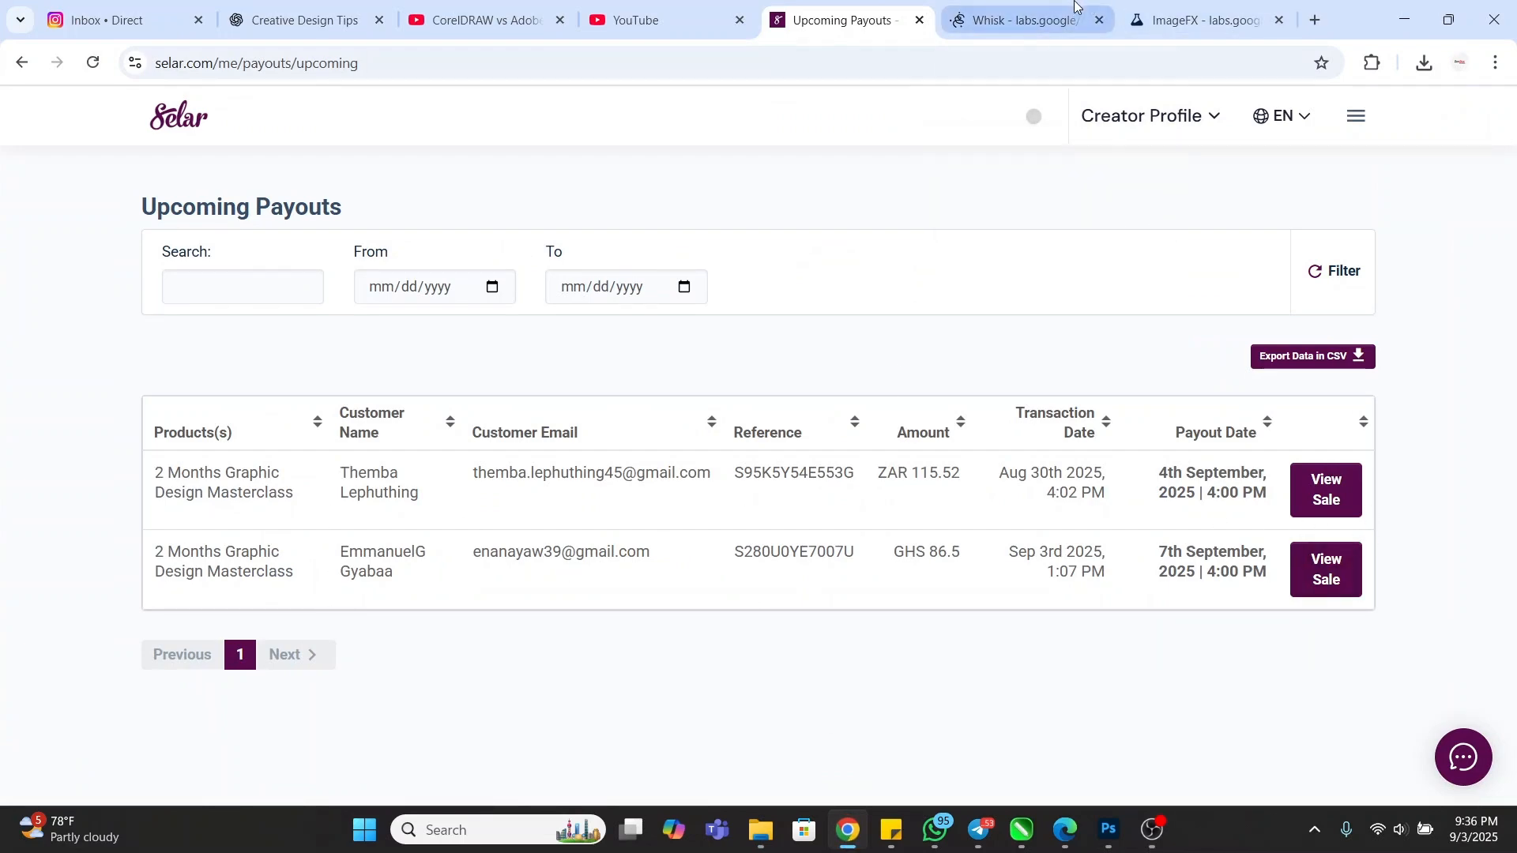
click(1031, 7)
click(1193, 17)
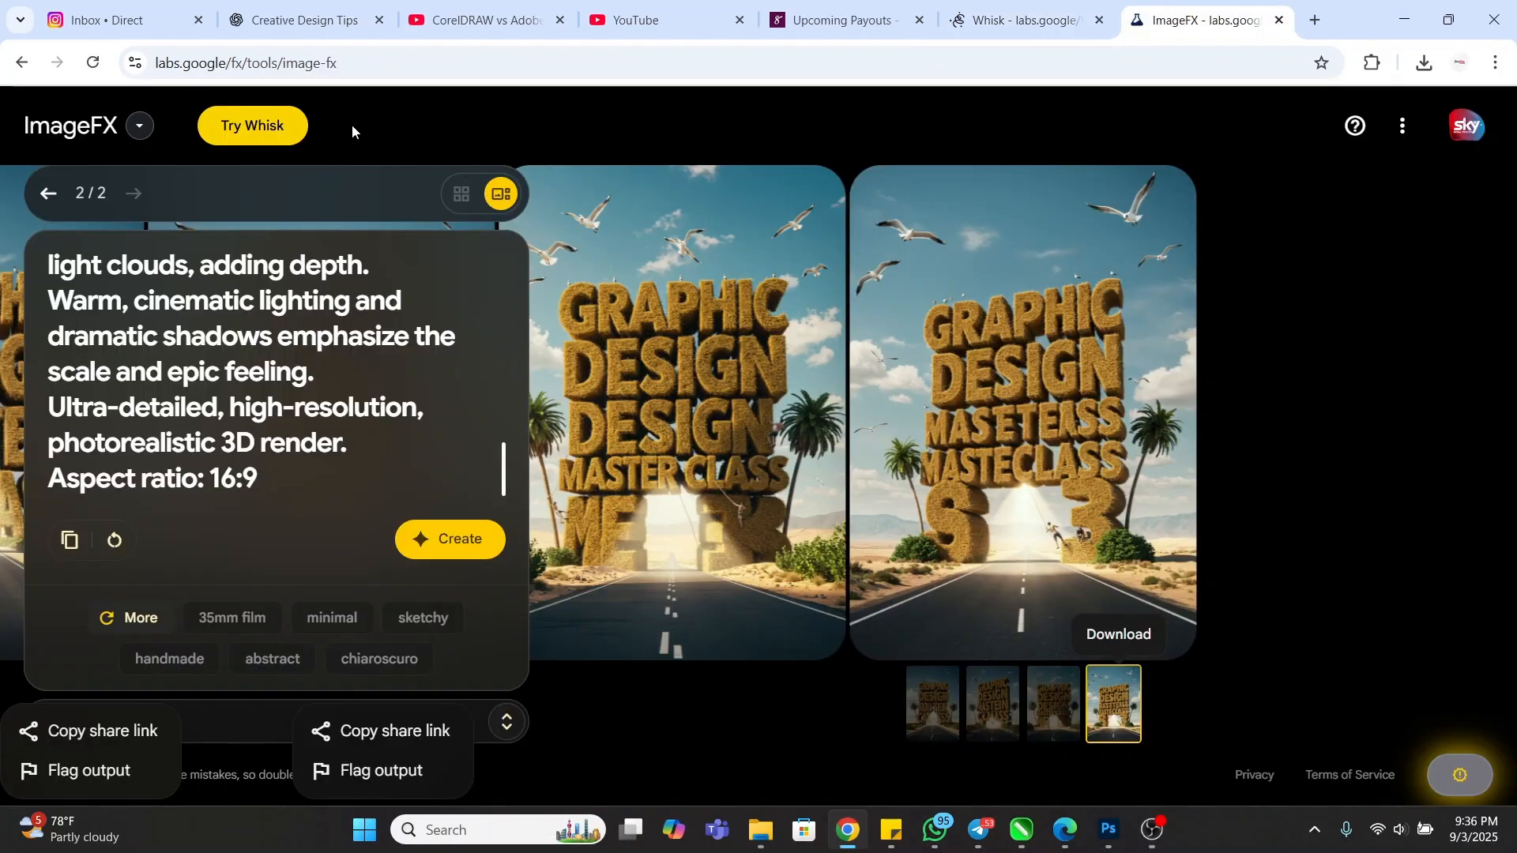
click(296, 14)
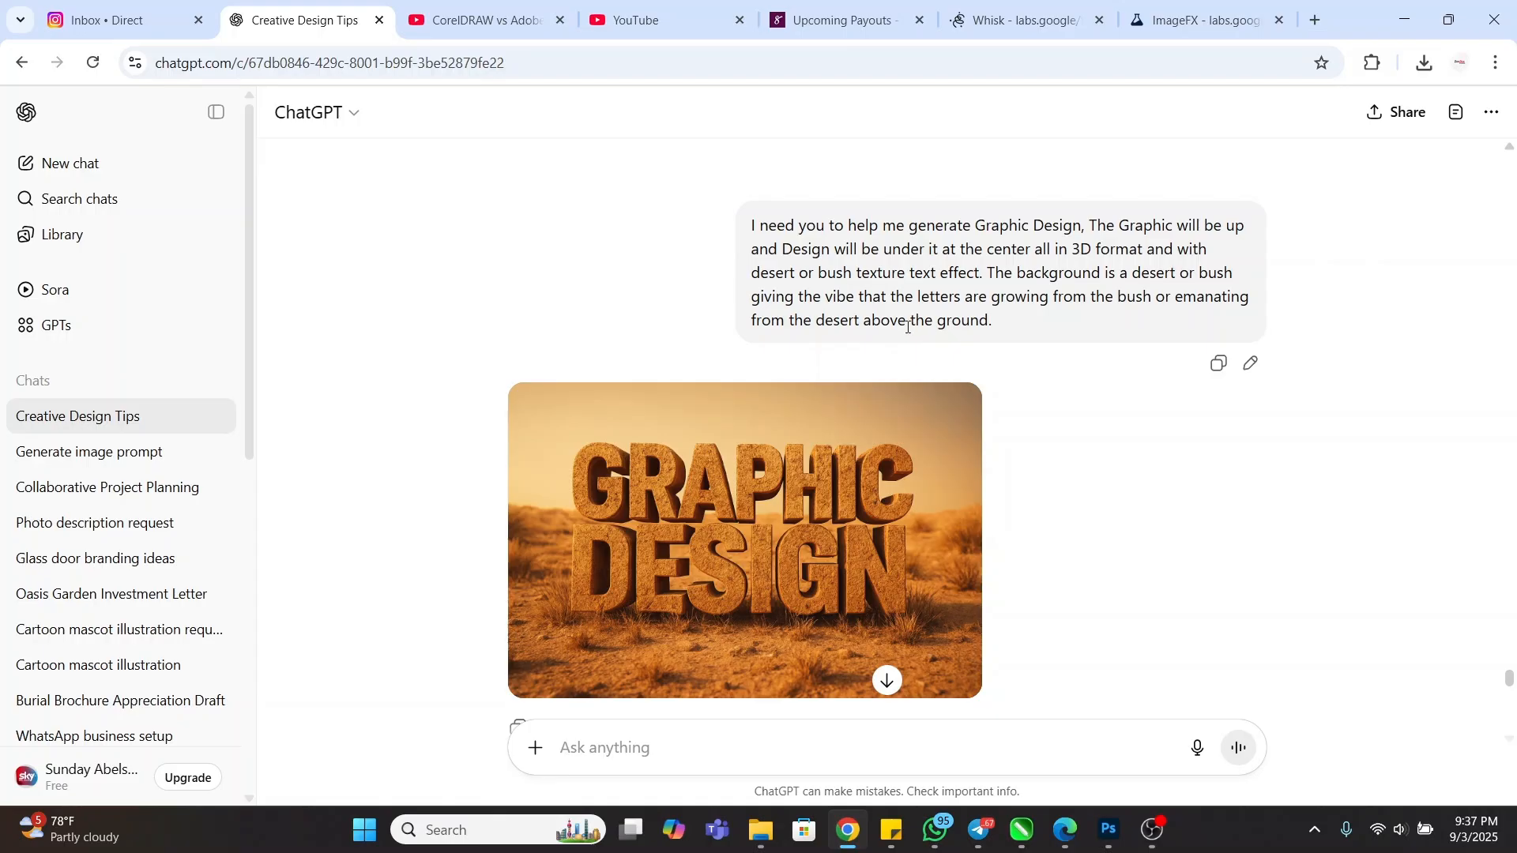
- View the generated GRAPHIC DESIGN desert image enlarged and read the prompt written for another image generation tool
scroll(899, 328, down, 3)
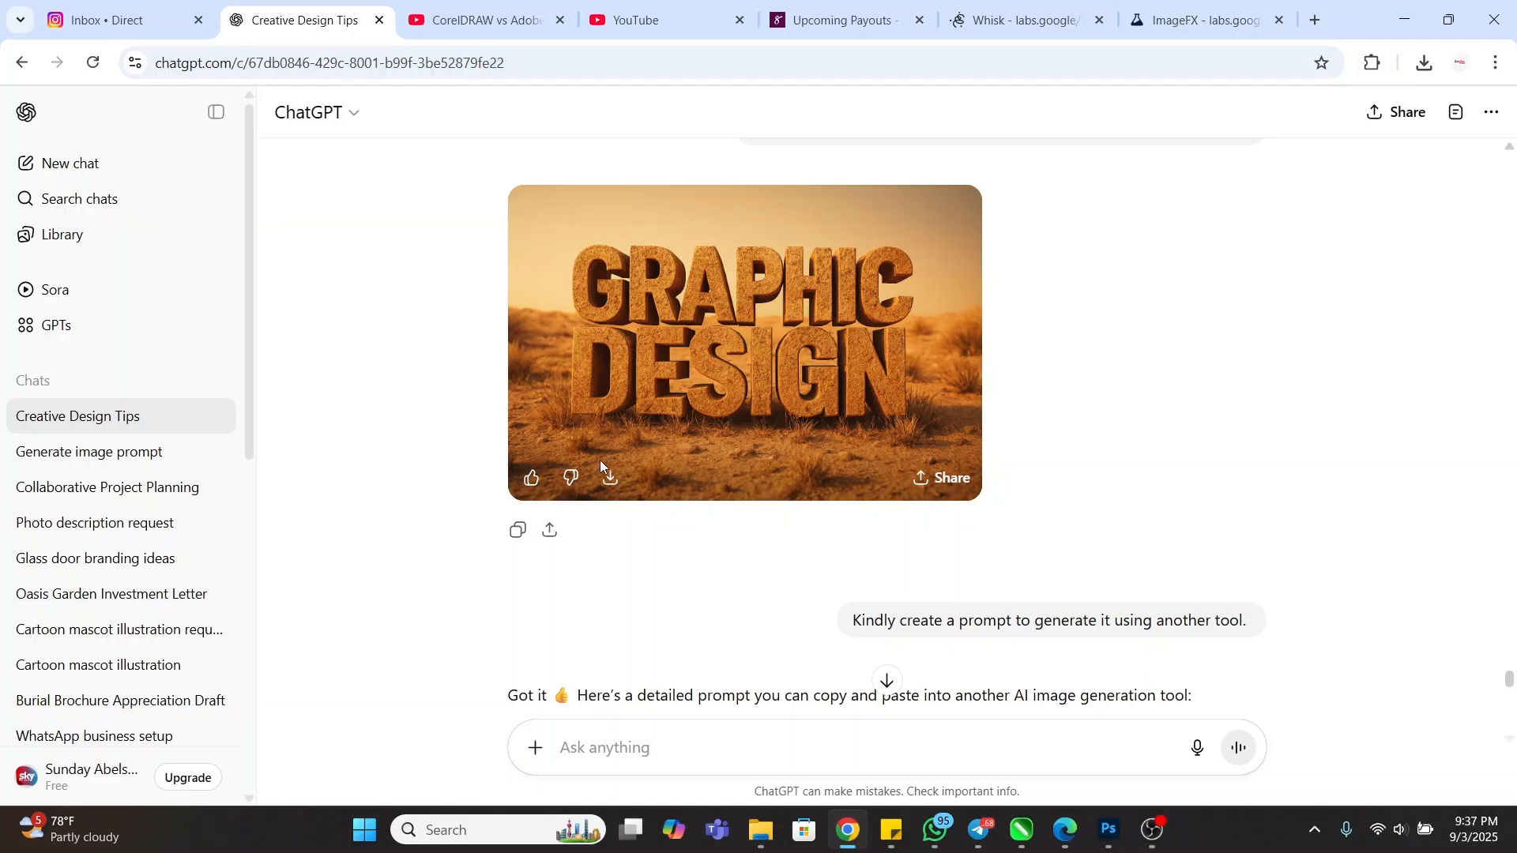
scroll(695, 441, down, 1)
scroll(694, 441, up, 1)
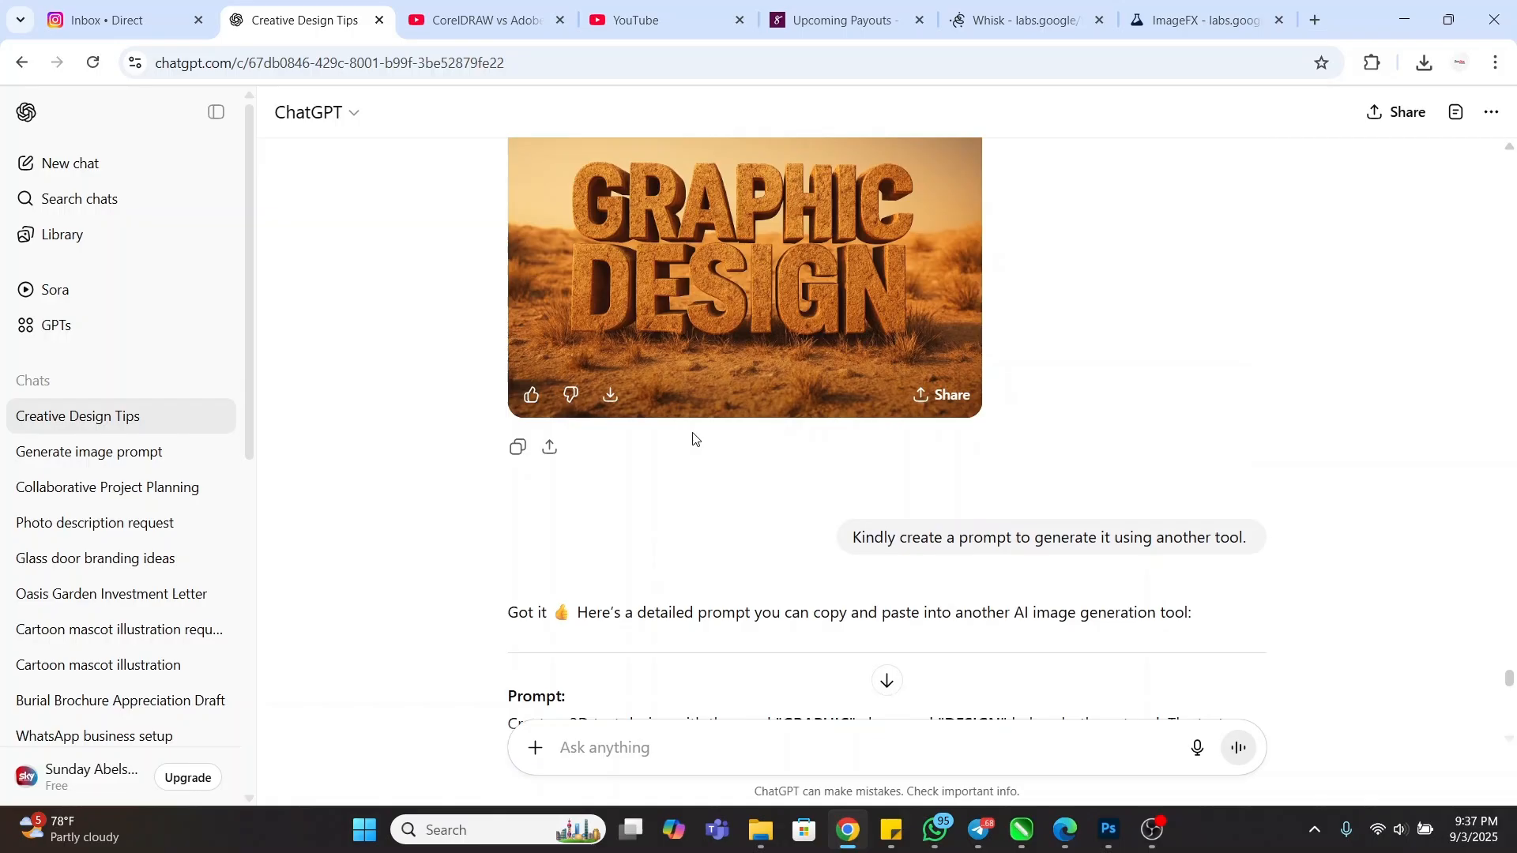
click(738, 339)
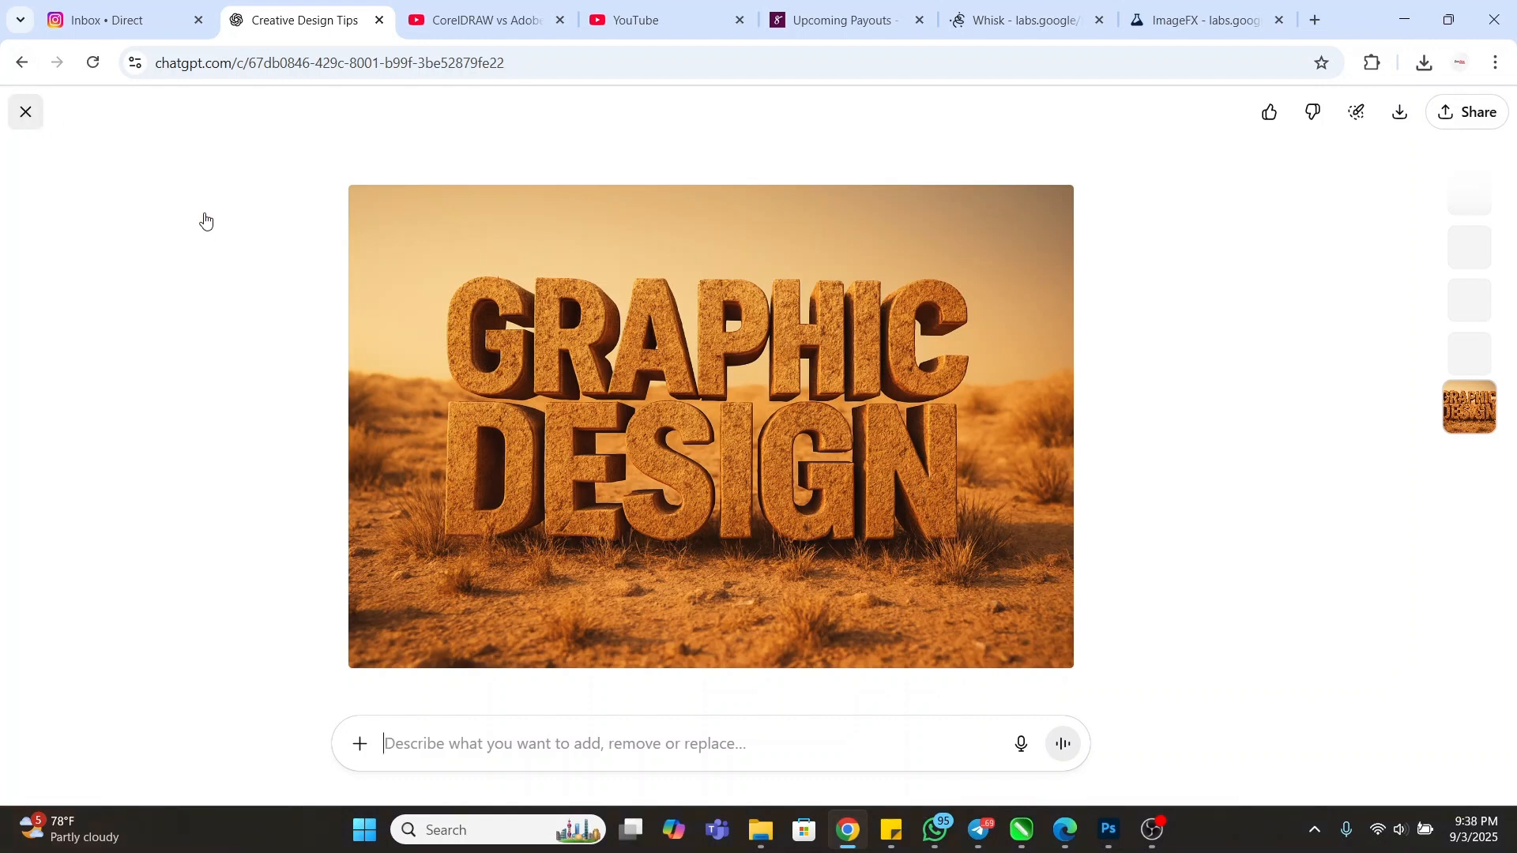
key(Escape)
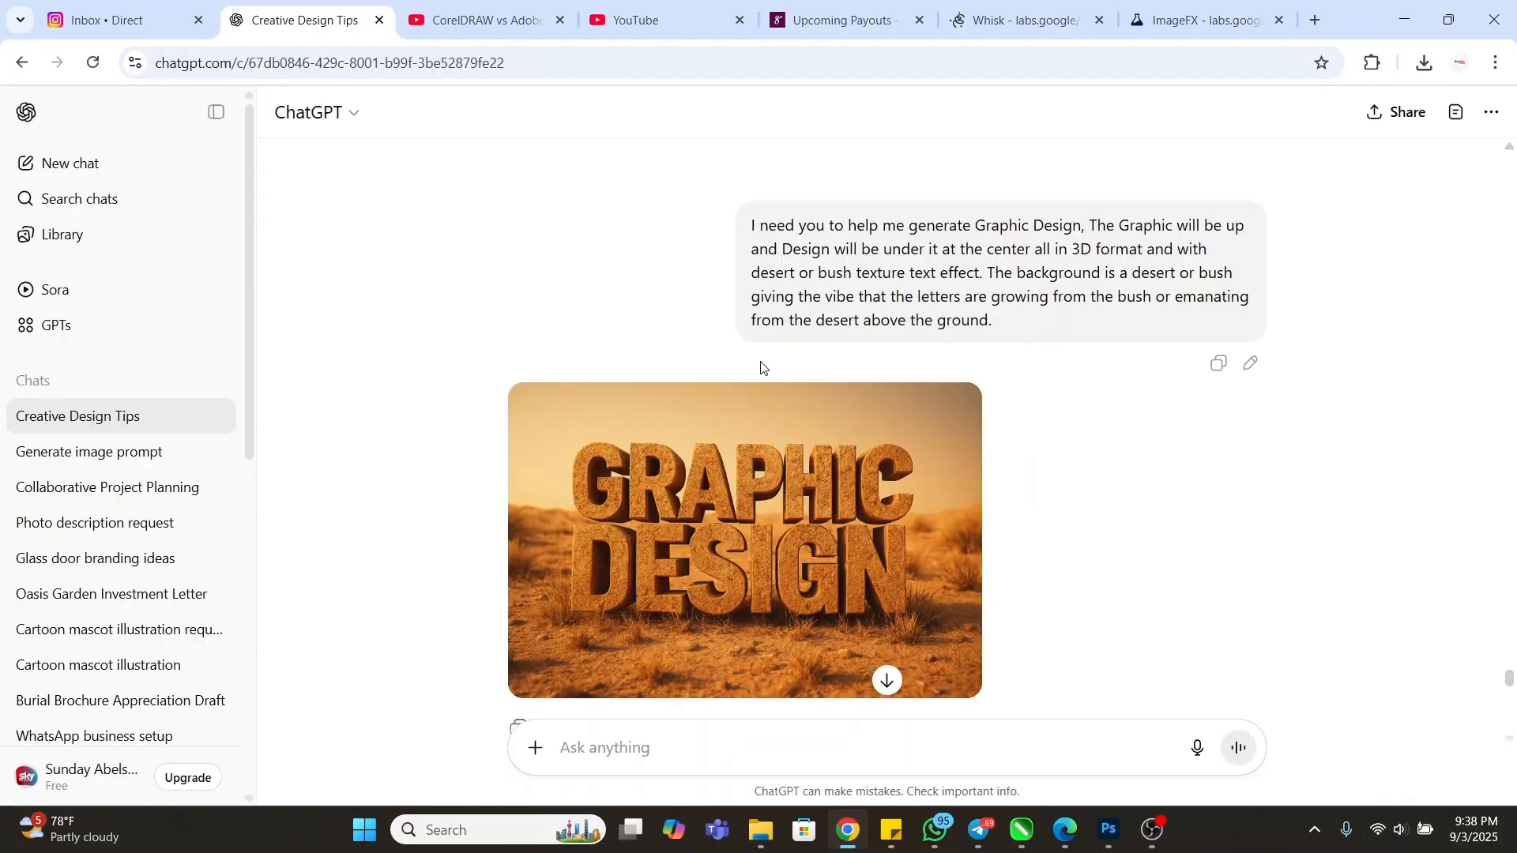
scroll(877, 474, down, 5)
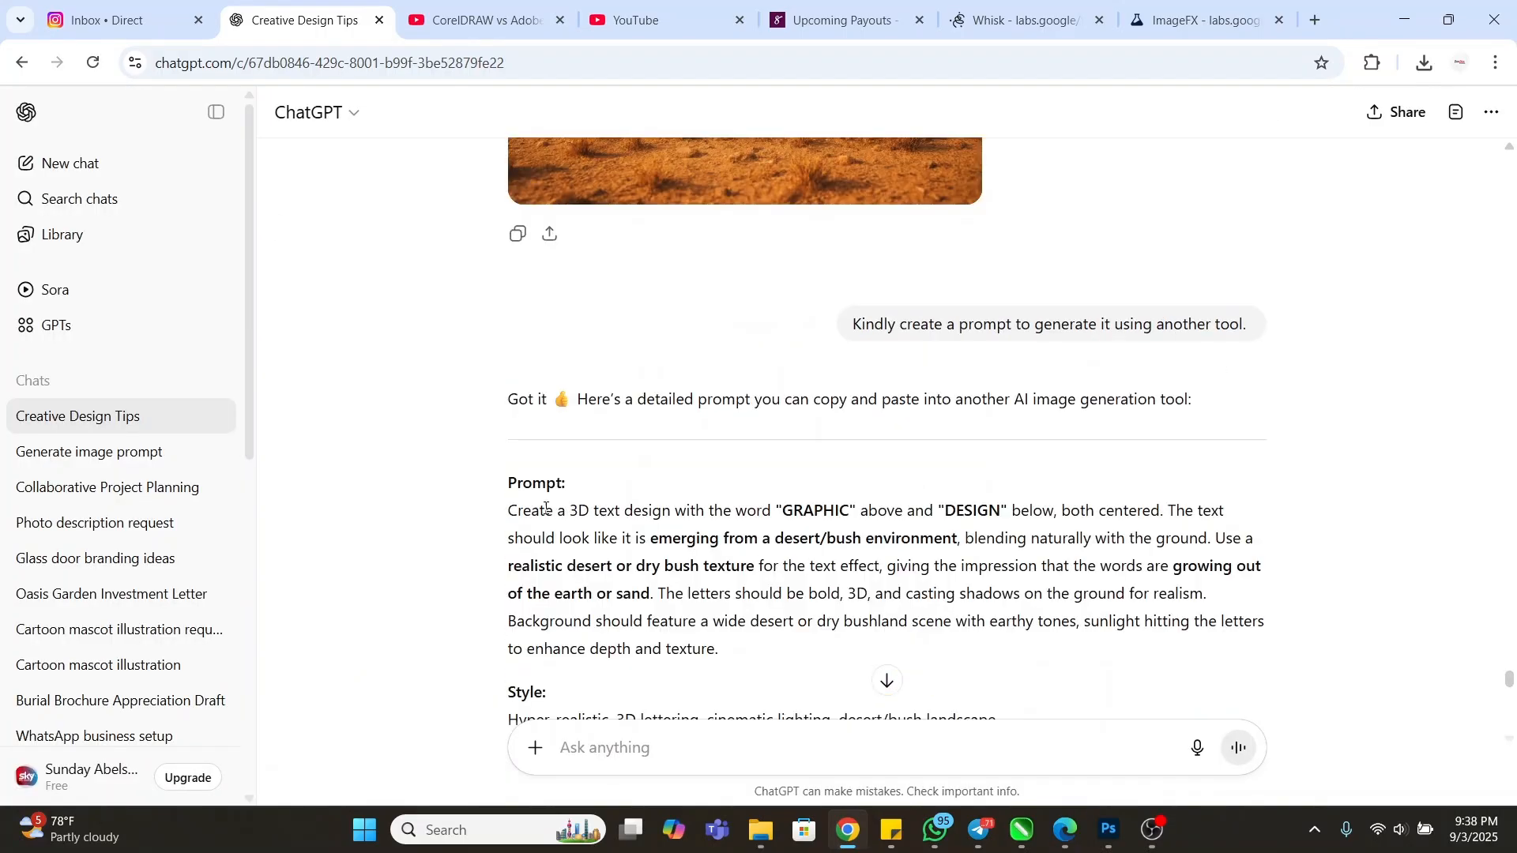
scroll(803, 481, down, 2)
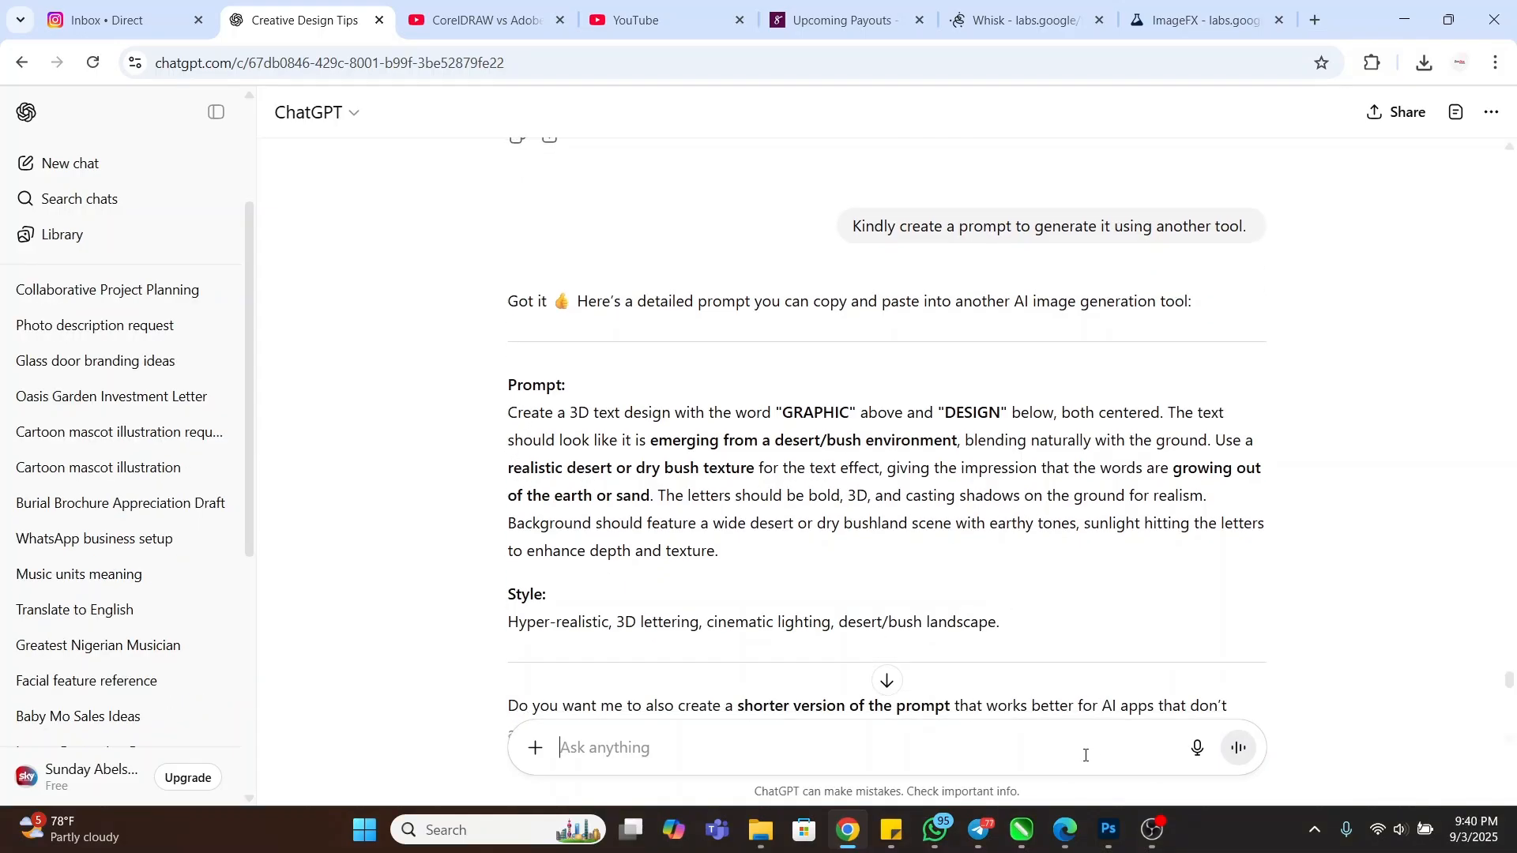
- Switch to Edge and compare the same Graphic Design prompt in its ChatGPT conversation with the one in Chrome
click(1066, 839)
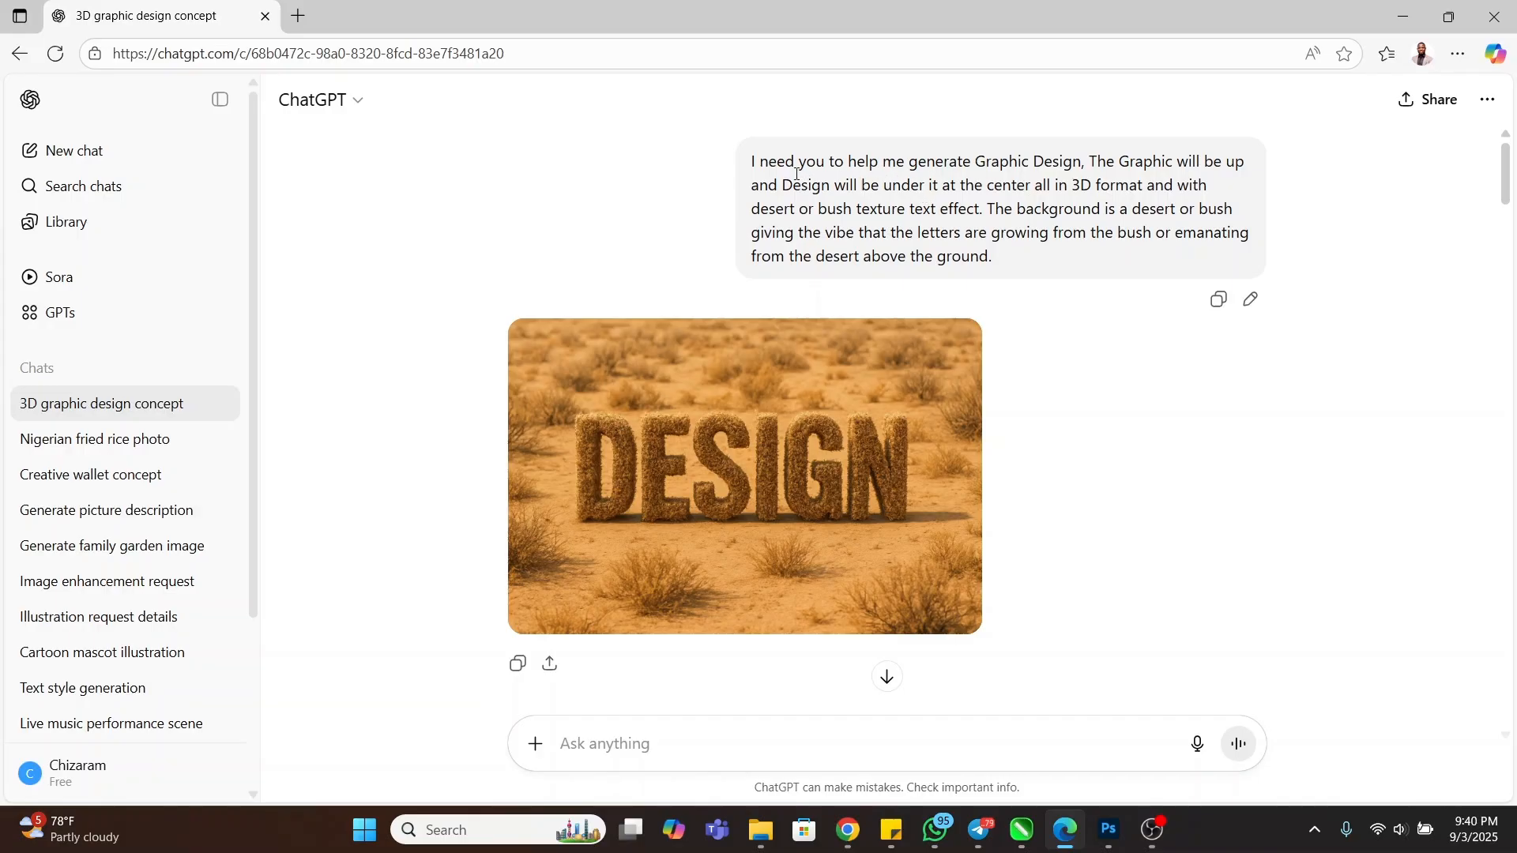
click(847, 830)
scroll(877, 491, up, 10)
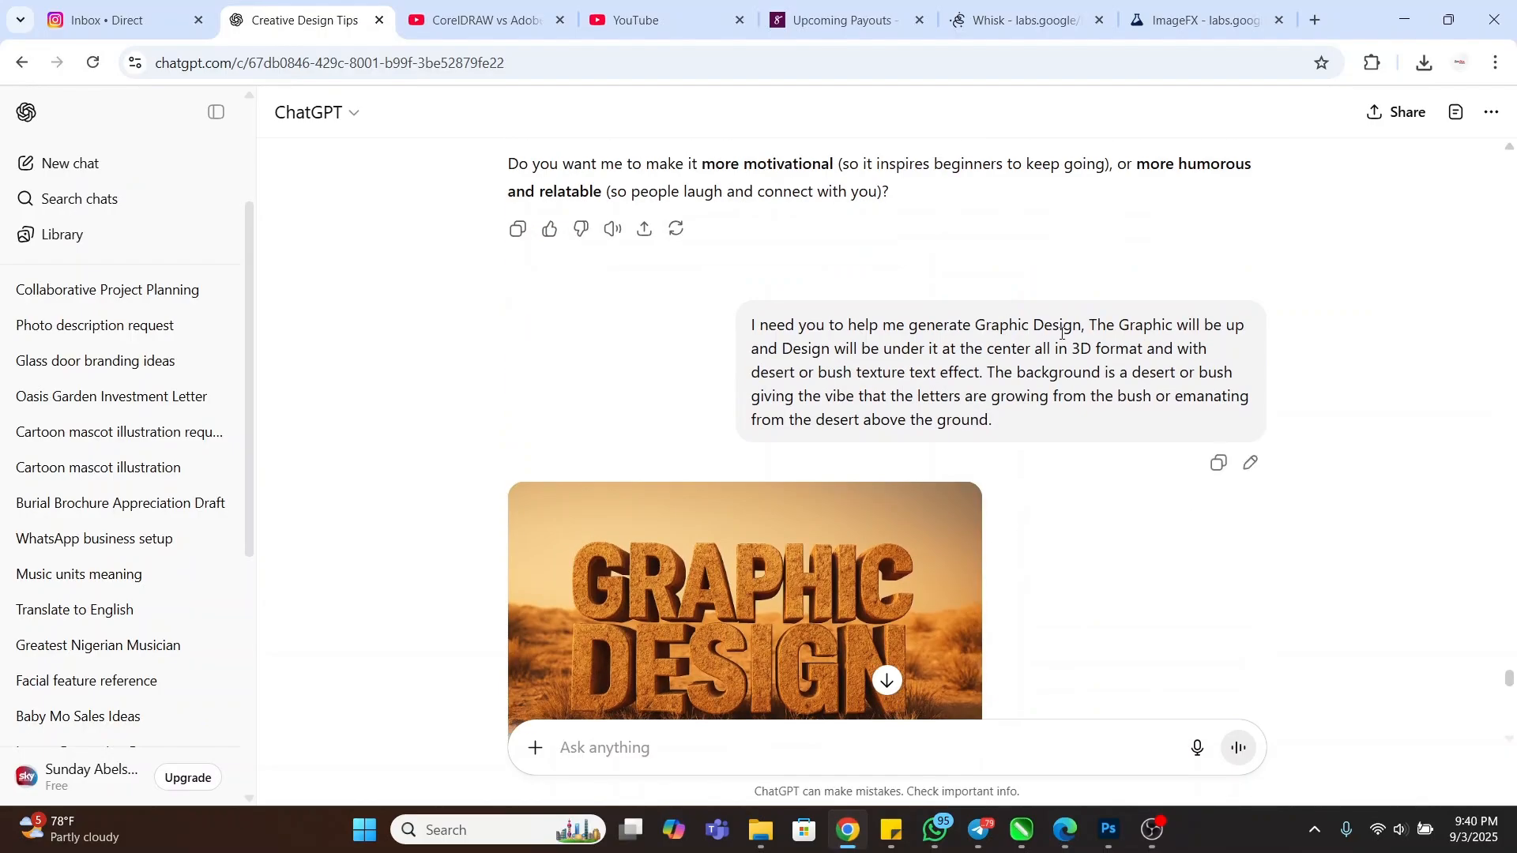
click(1066, 828)
mouse_move(765, 443)
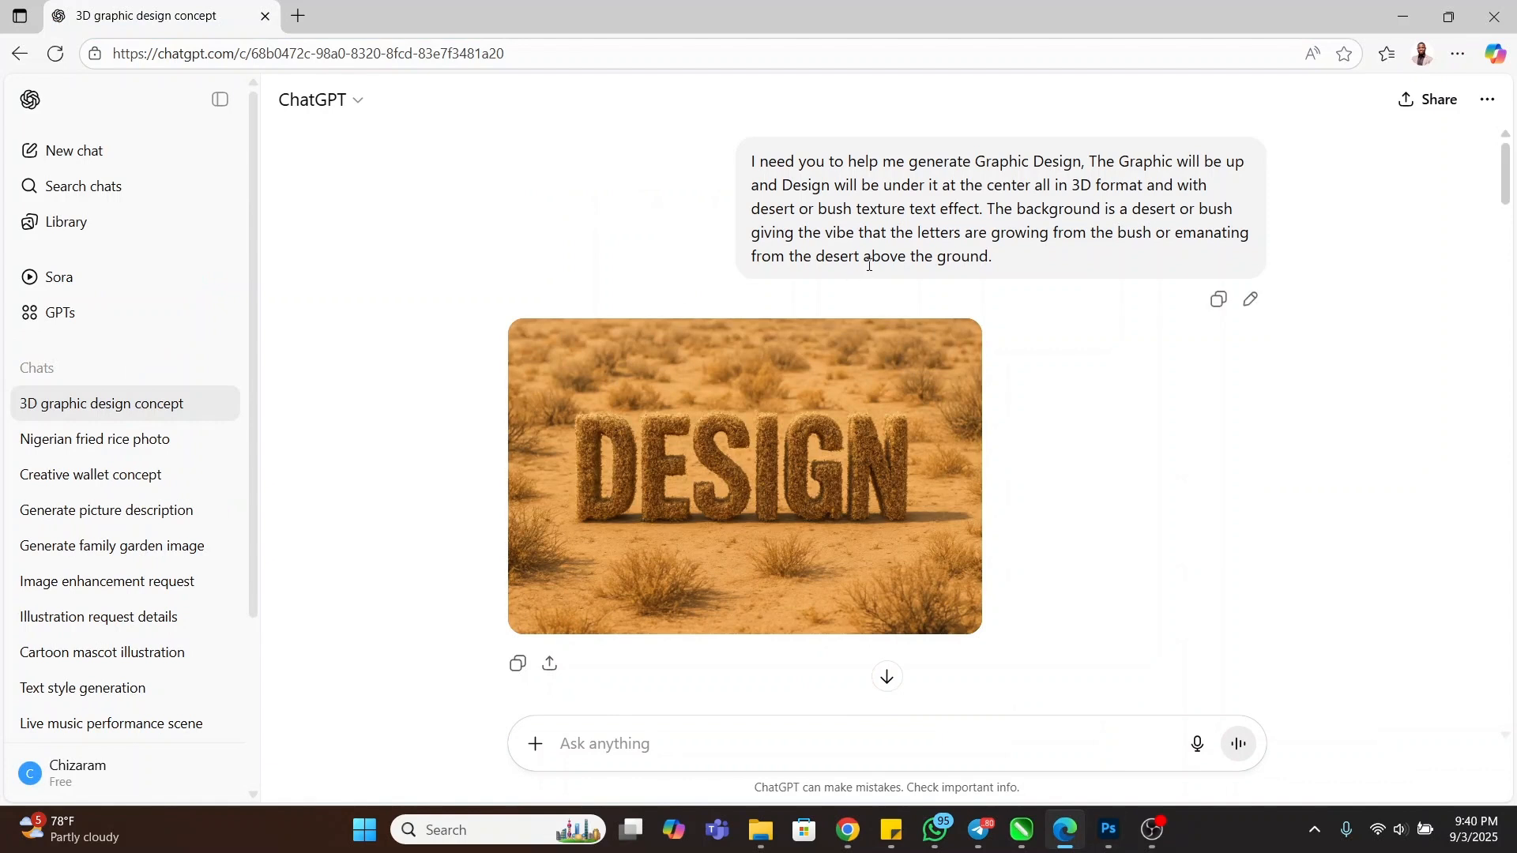
mouse_move(763, 475)
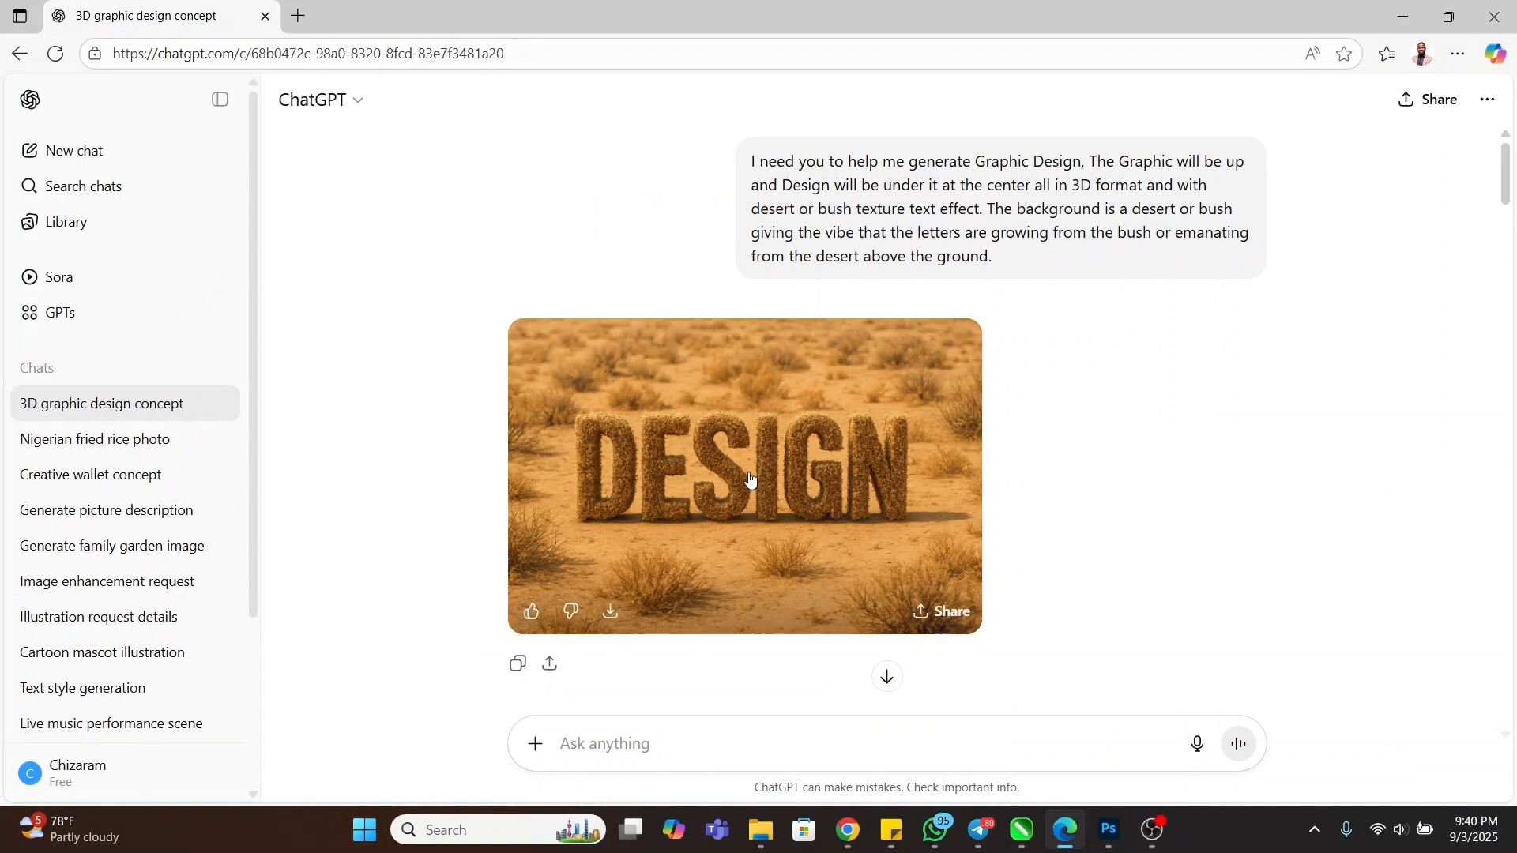
- View the generated DESIGN desert image at full size, close it, and look over the conversation around it
click(689, 441)
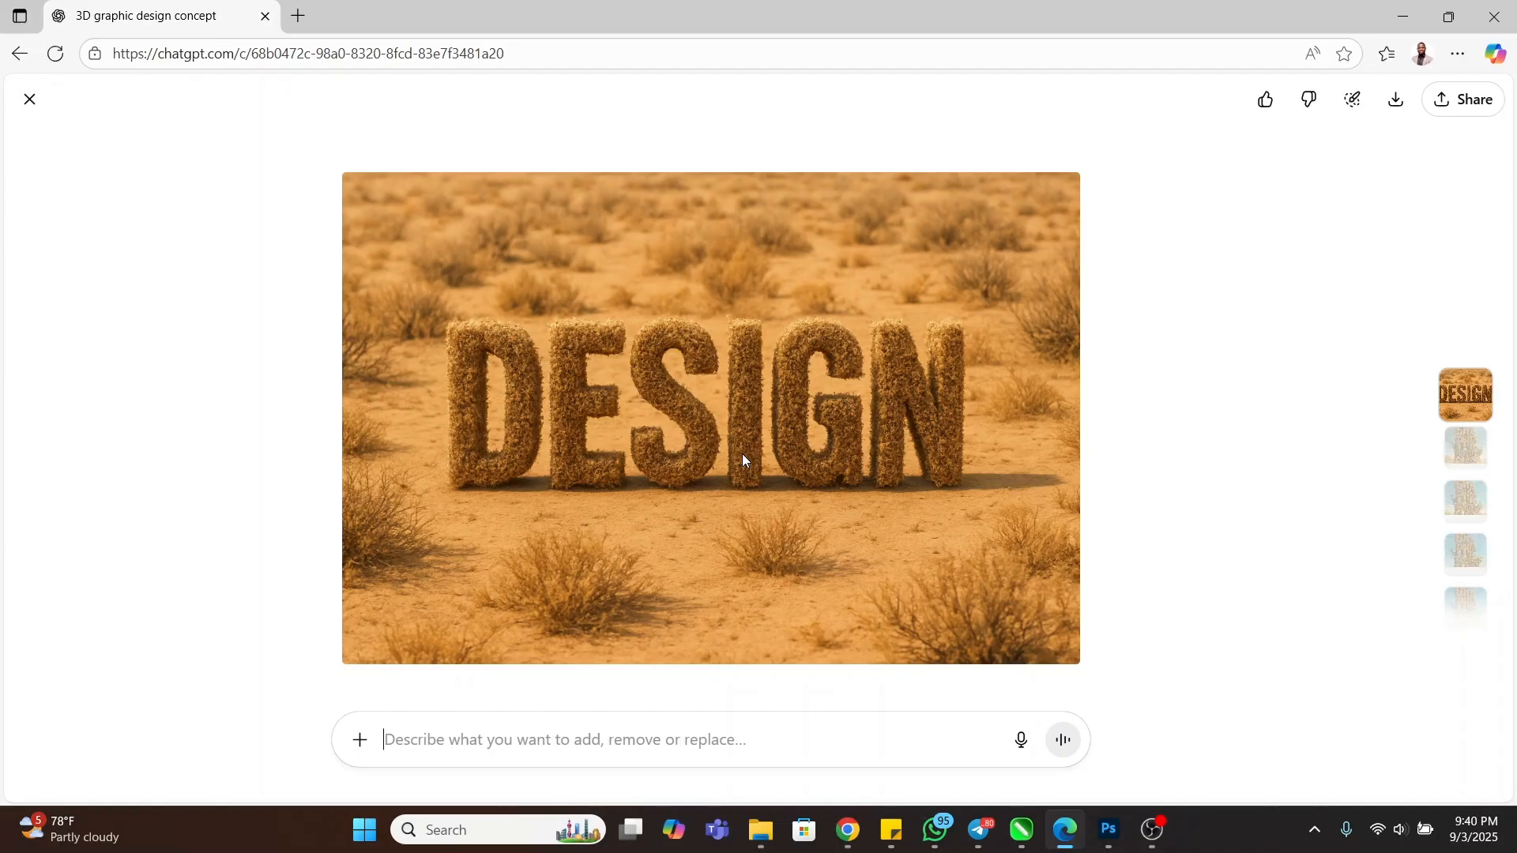
key(Escape)
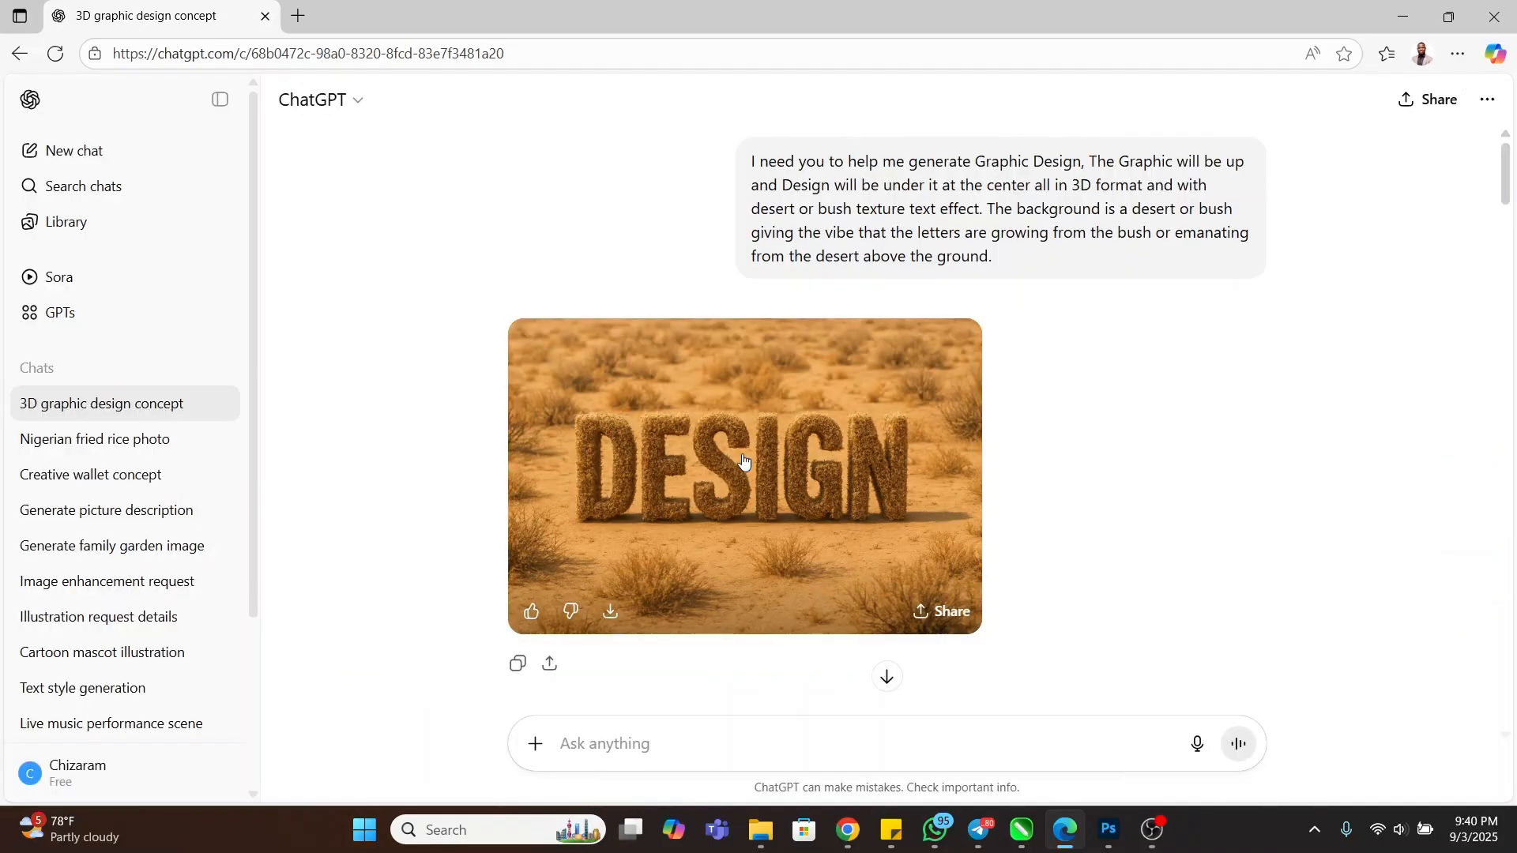
scroll(785, 475, down, 3)
scroll(782, 474, up, 3)
scroll(786, 472, down, 1)
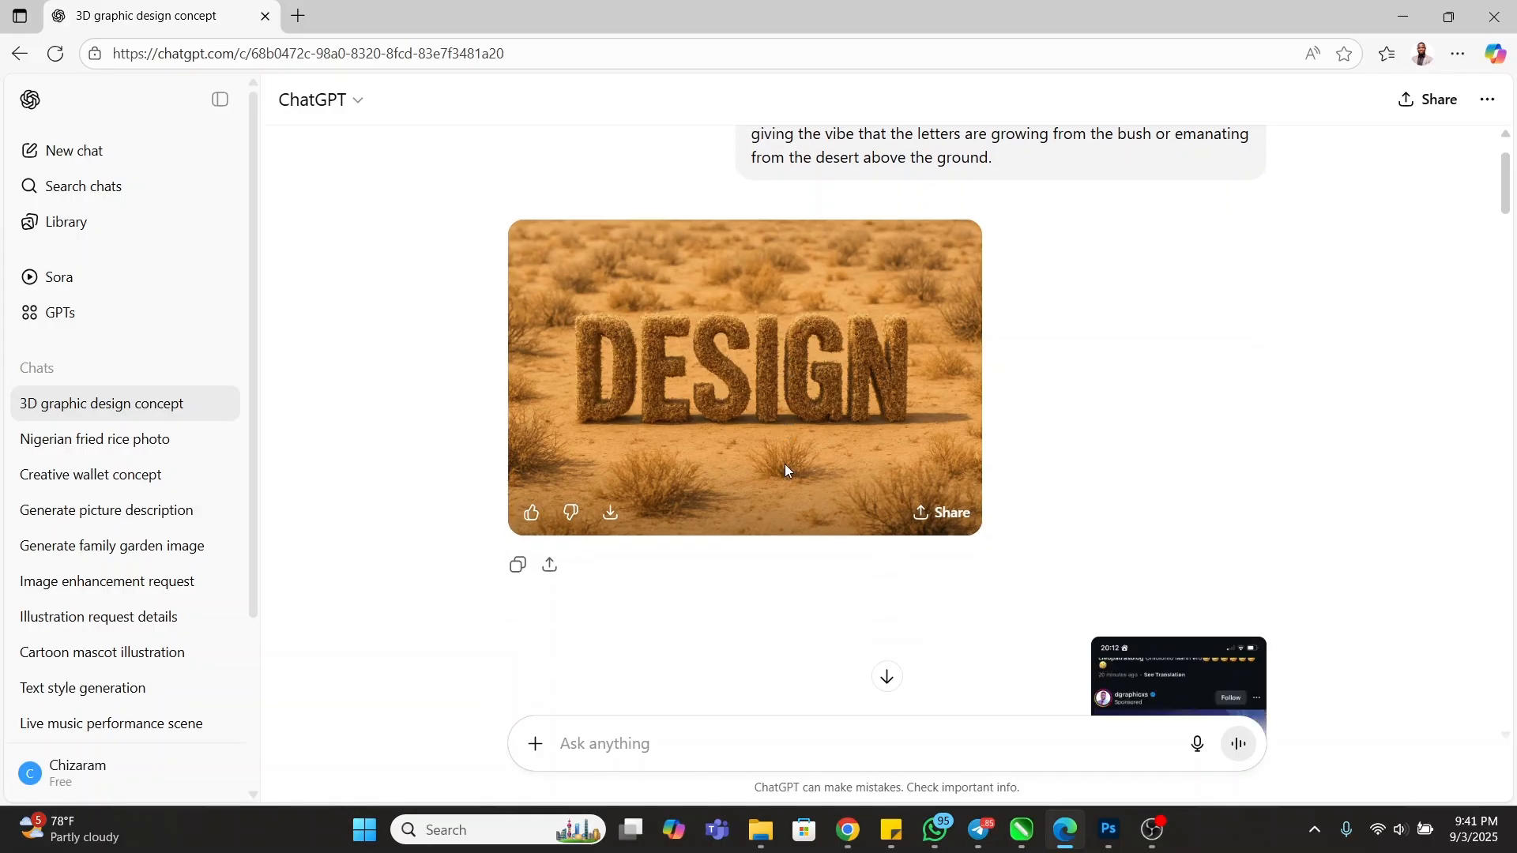
- Find the uploaded SEPTEMBER reference screenshot in the conversation and examine its enlarged view
scroll(784, 472, down, 4)
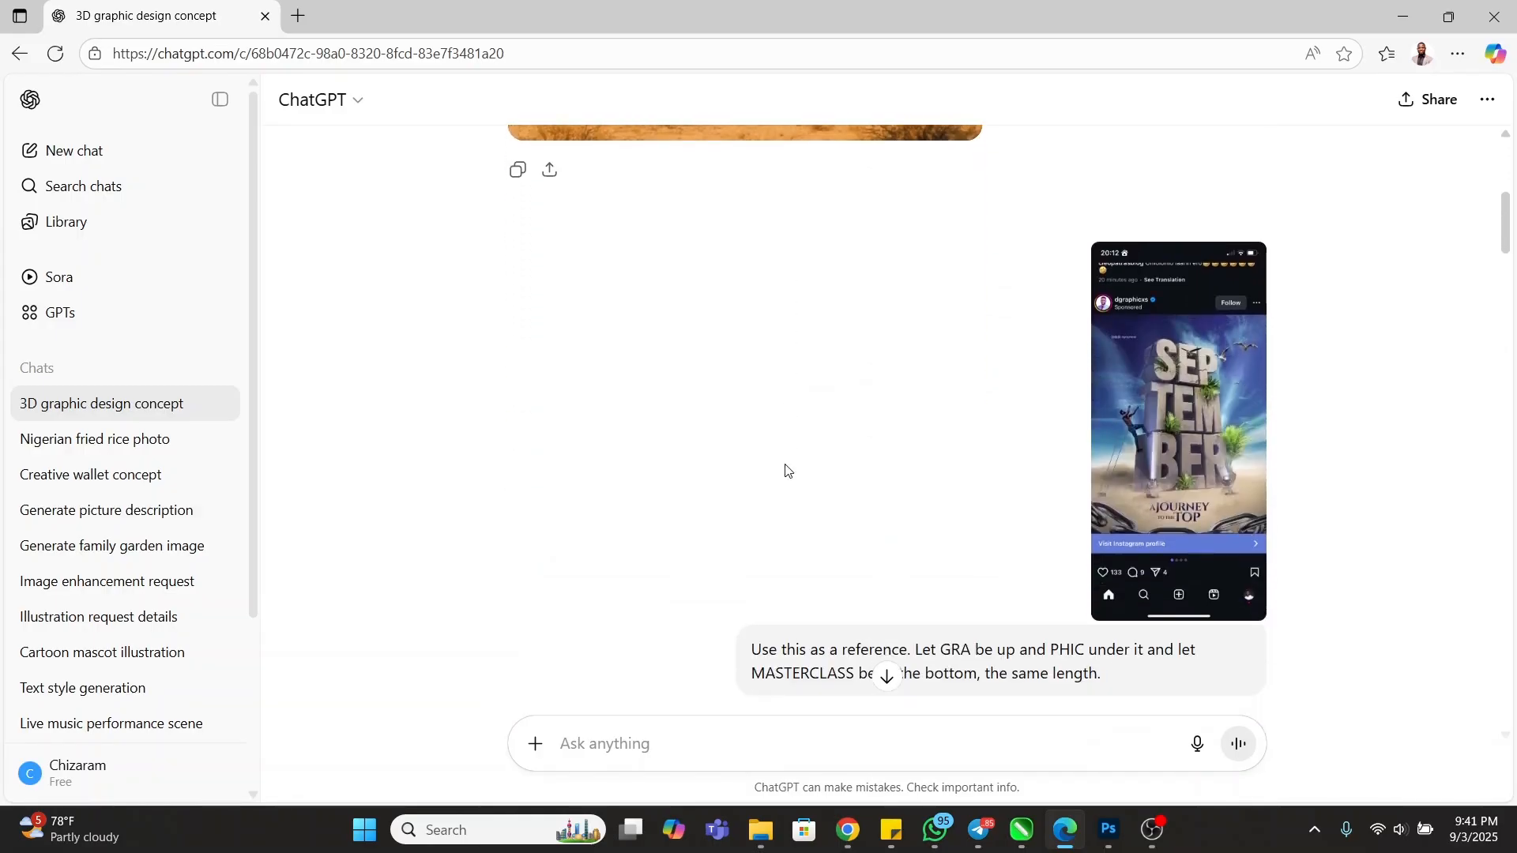
scroll(786, 471, down, 1)
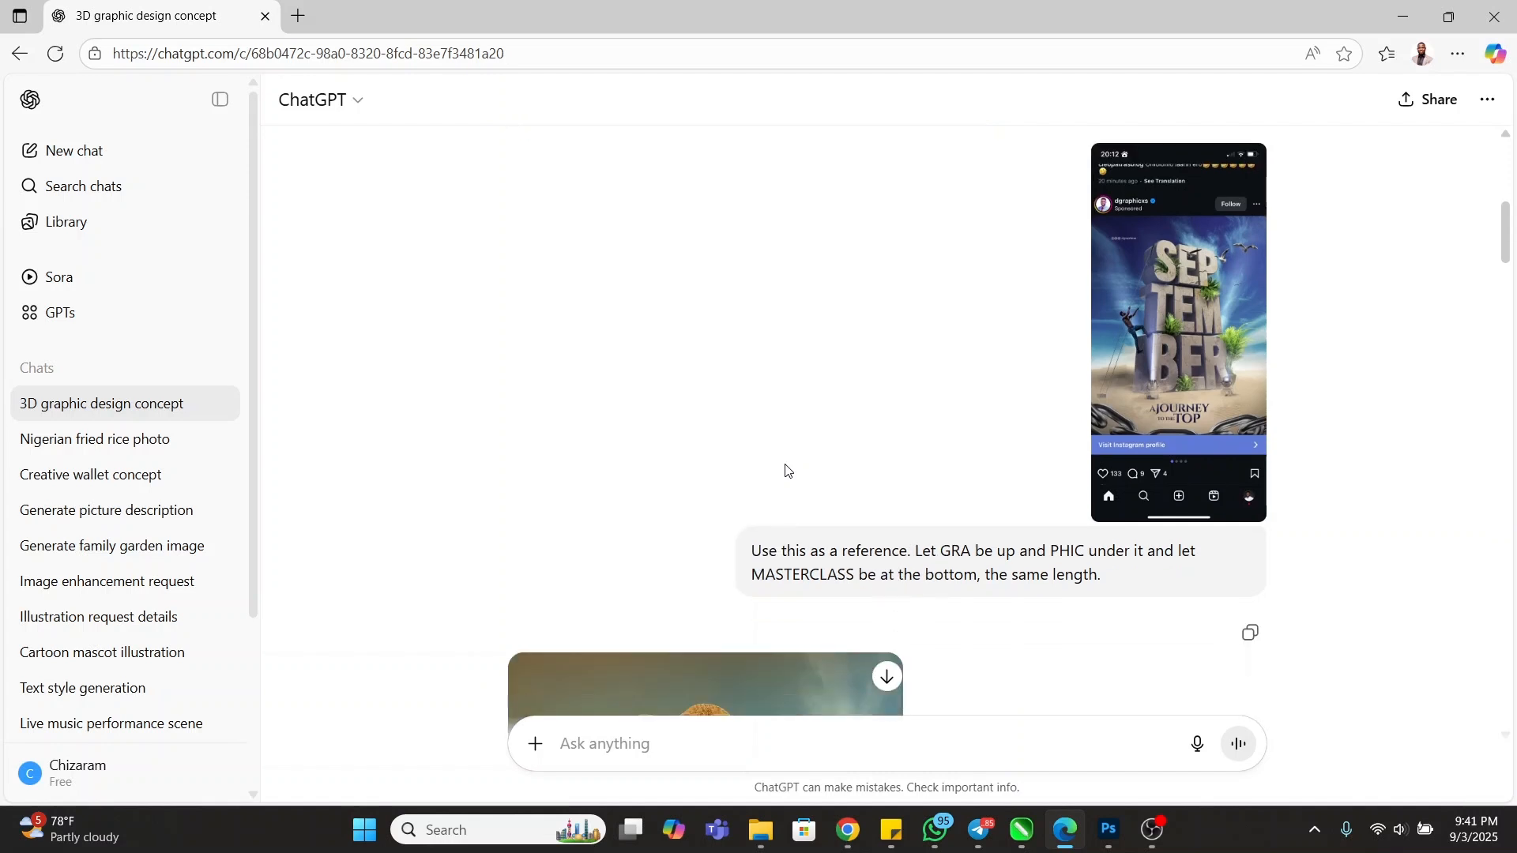
click(1197, 338)
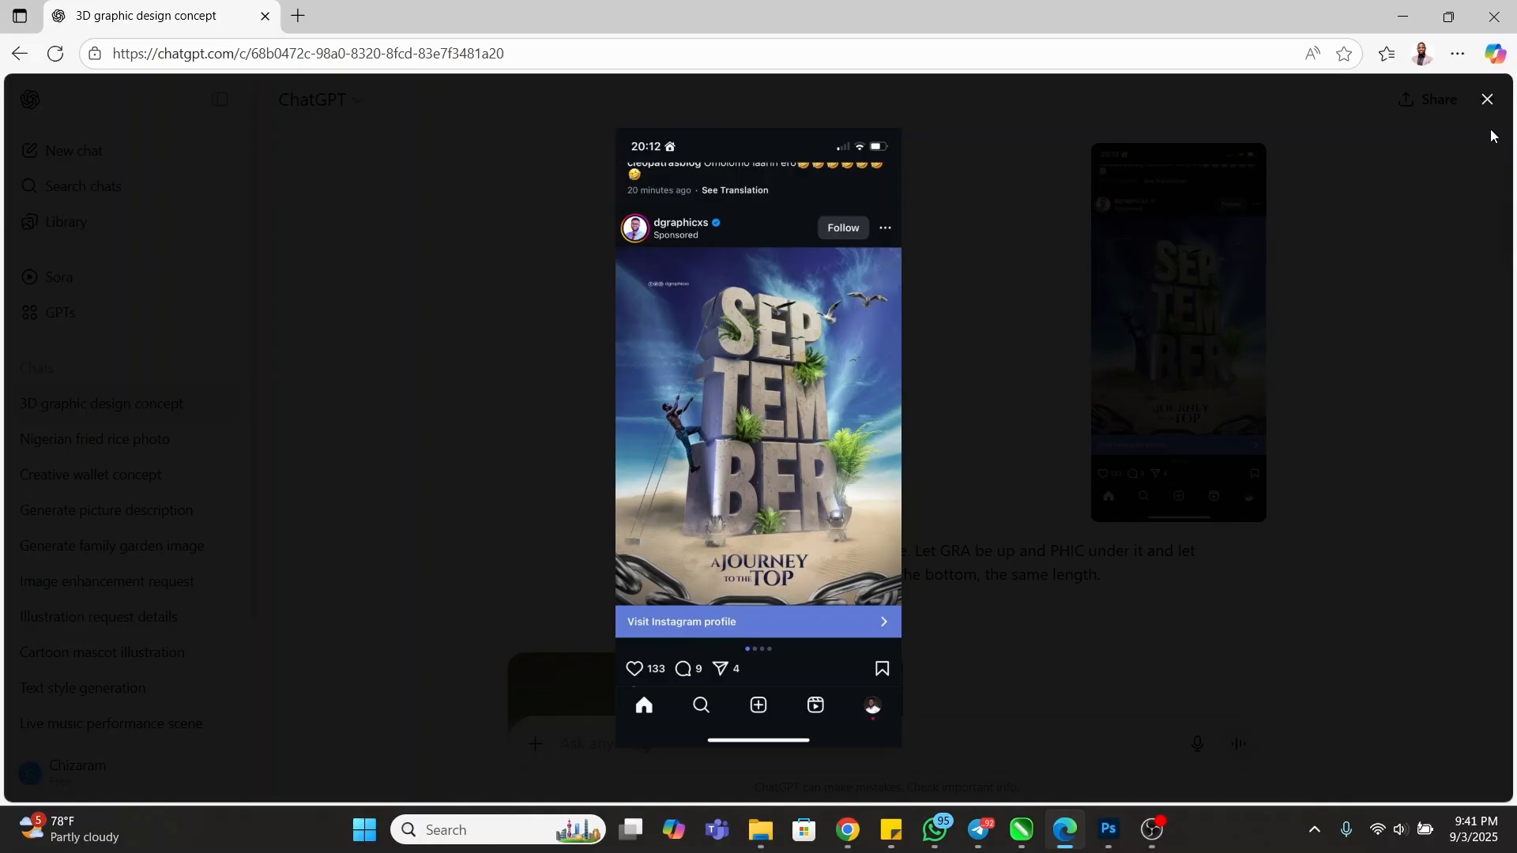
click(1486, 100)
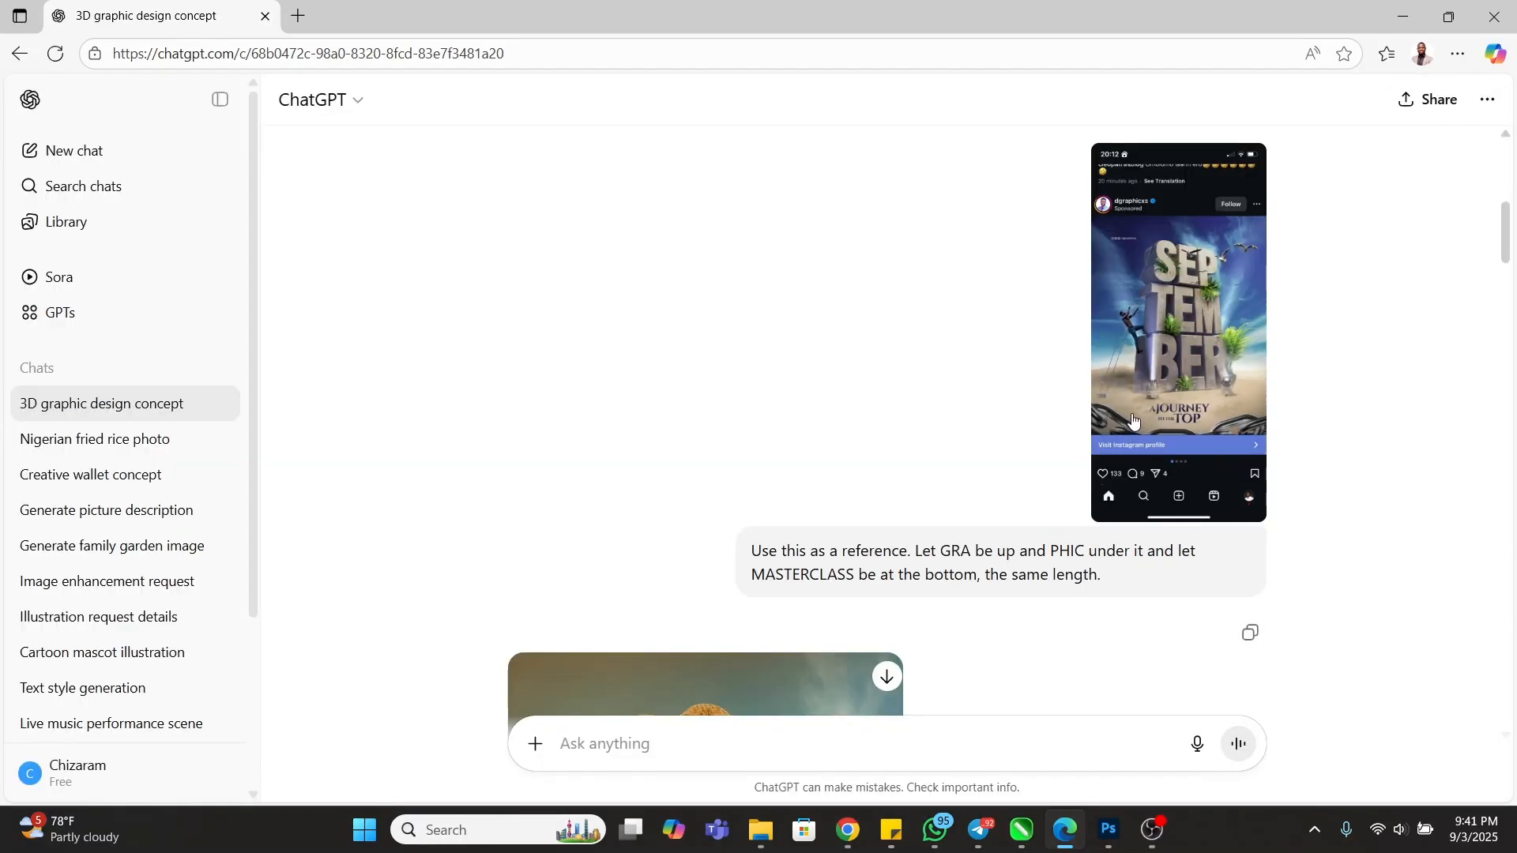
click(1171, 354)
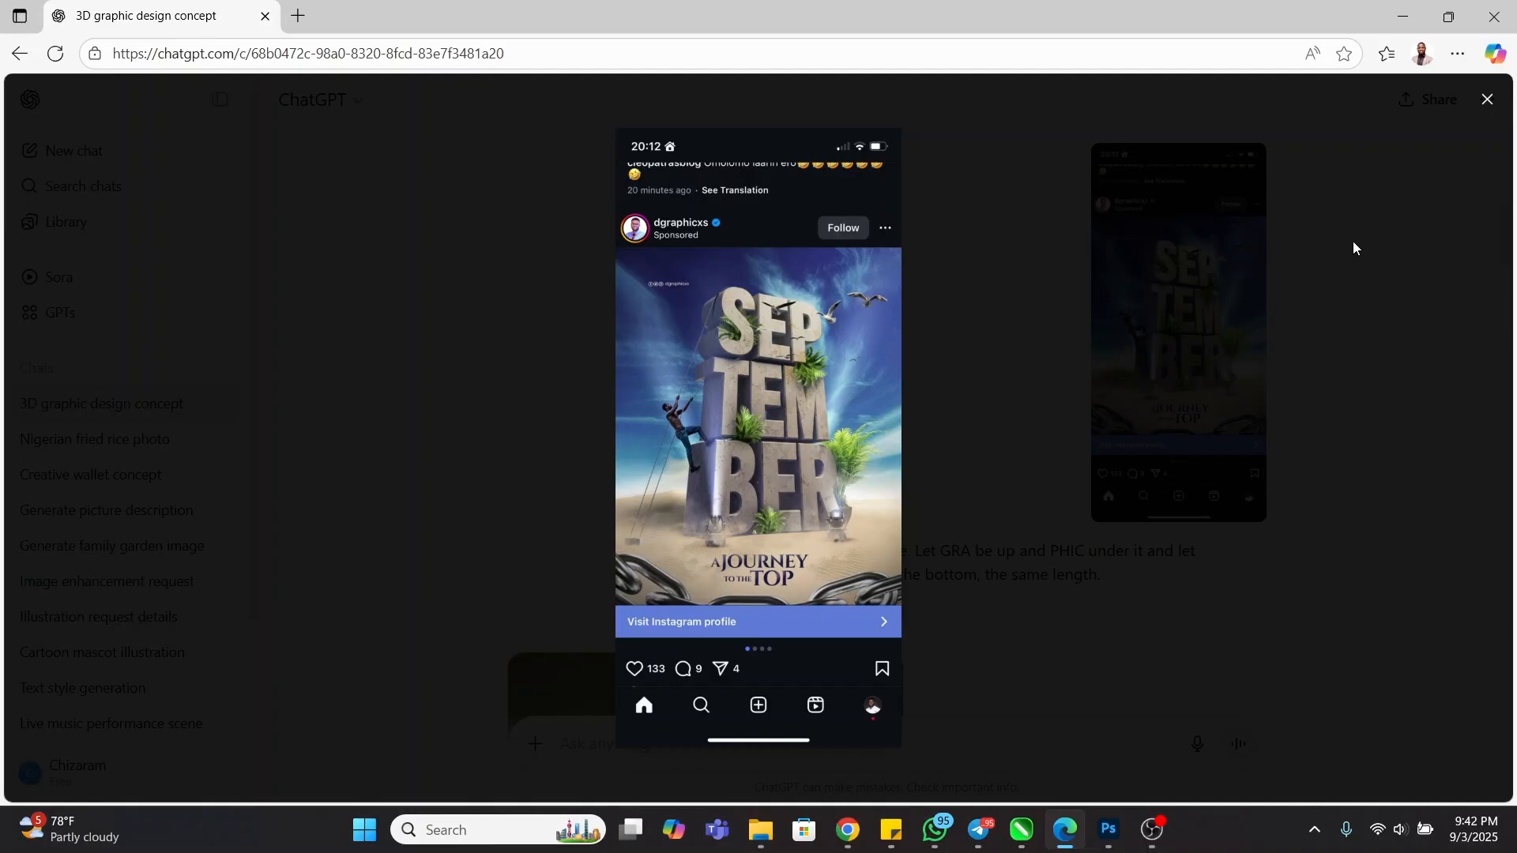
click(1401, 152)
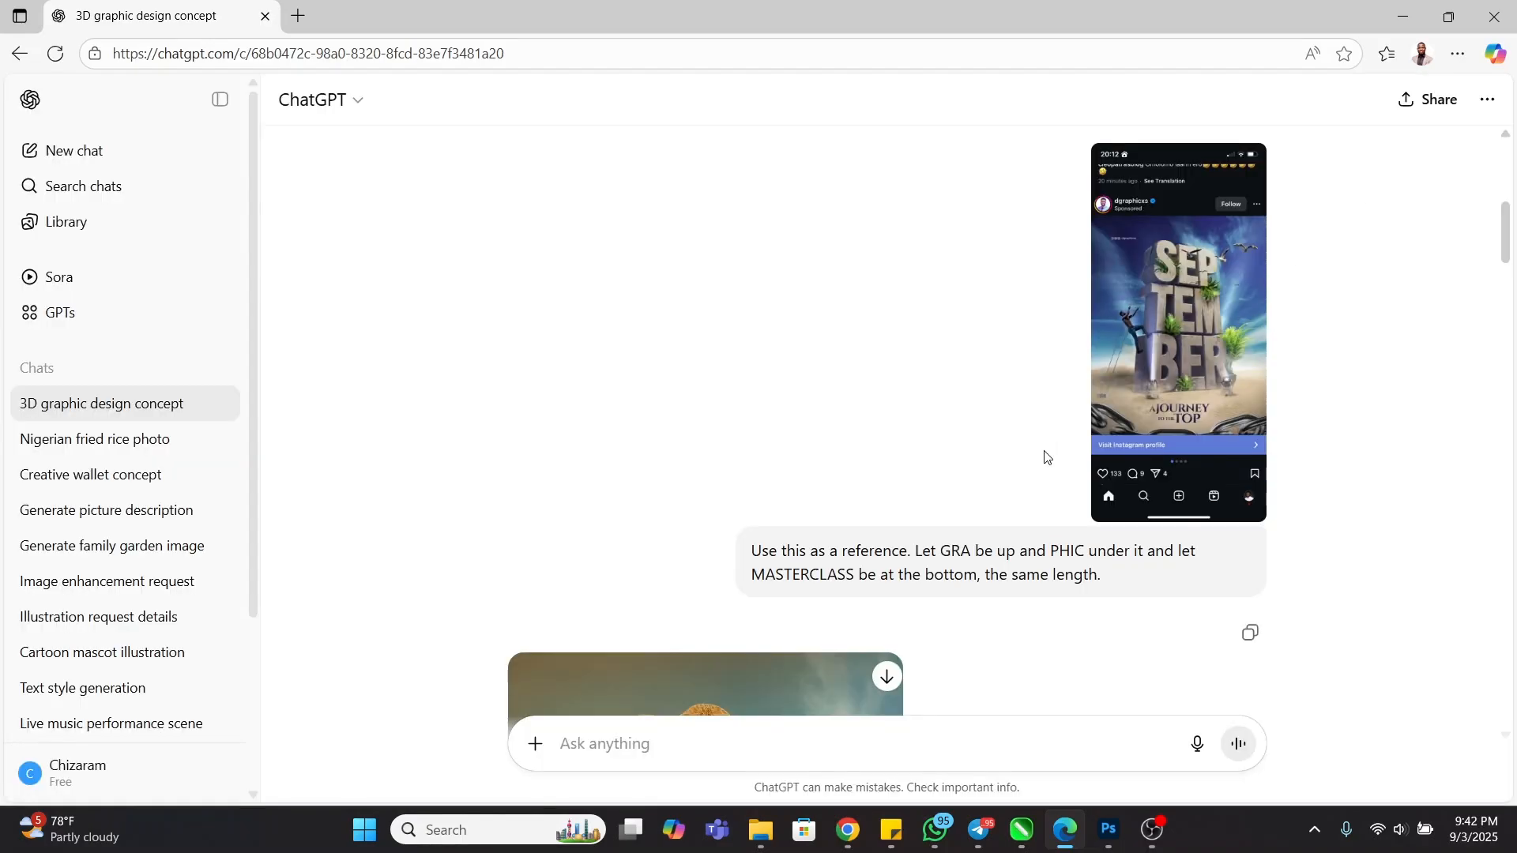
- Read the instruction below the reference image on placing GRA, PHIC and MASTERCLASS
scroll(1041, 453, down, 1)
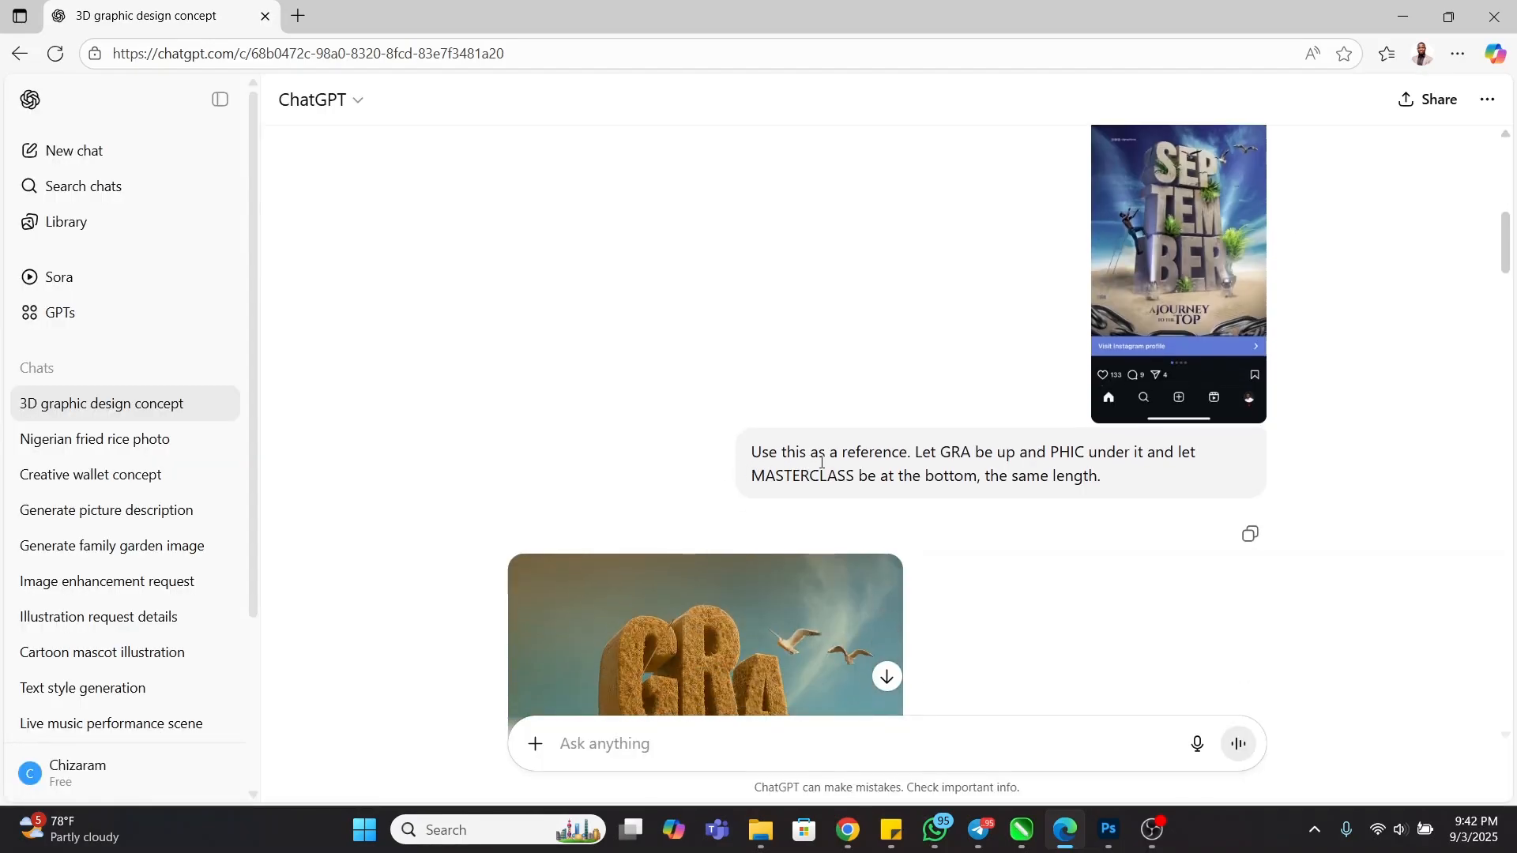
drag(909, 452, 872, 447)
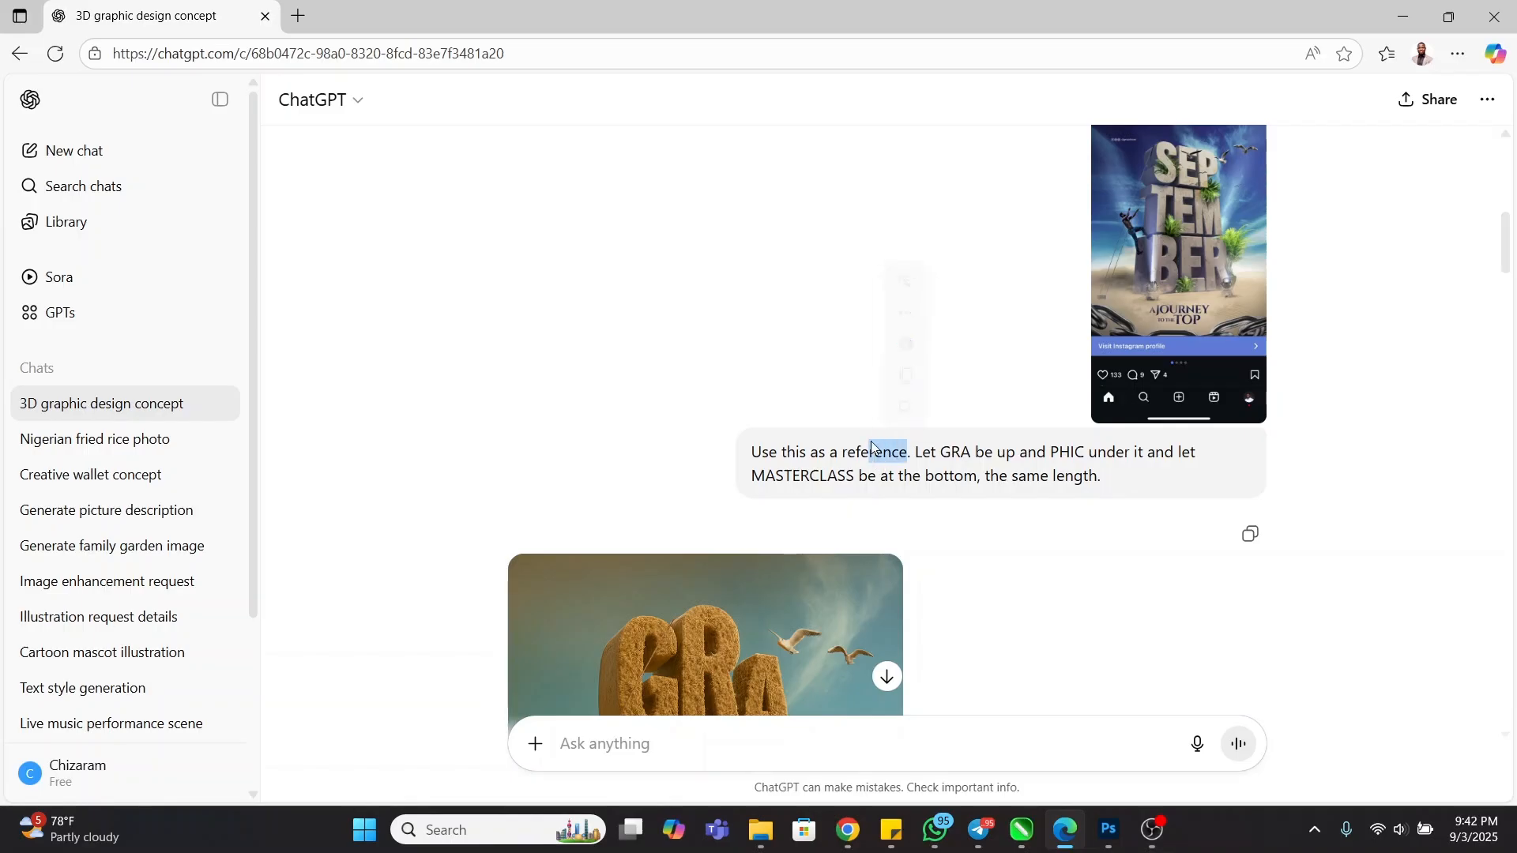
click(1001, 452)
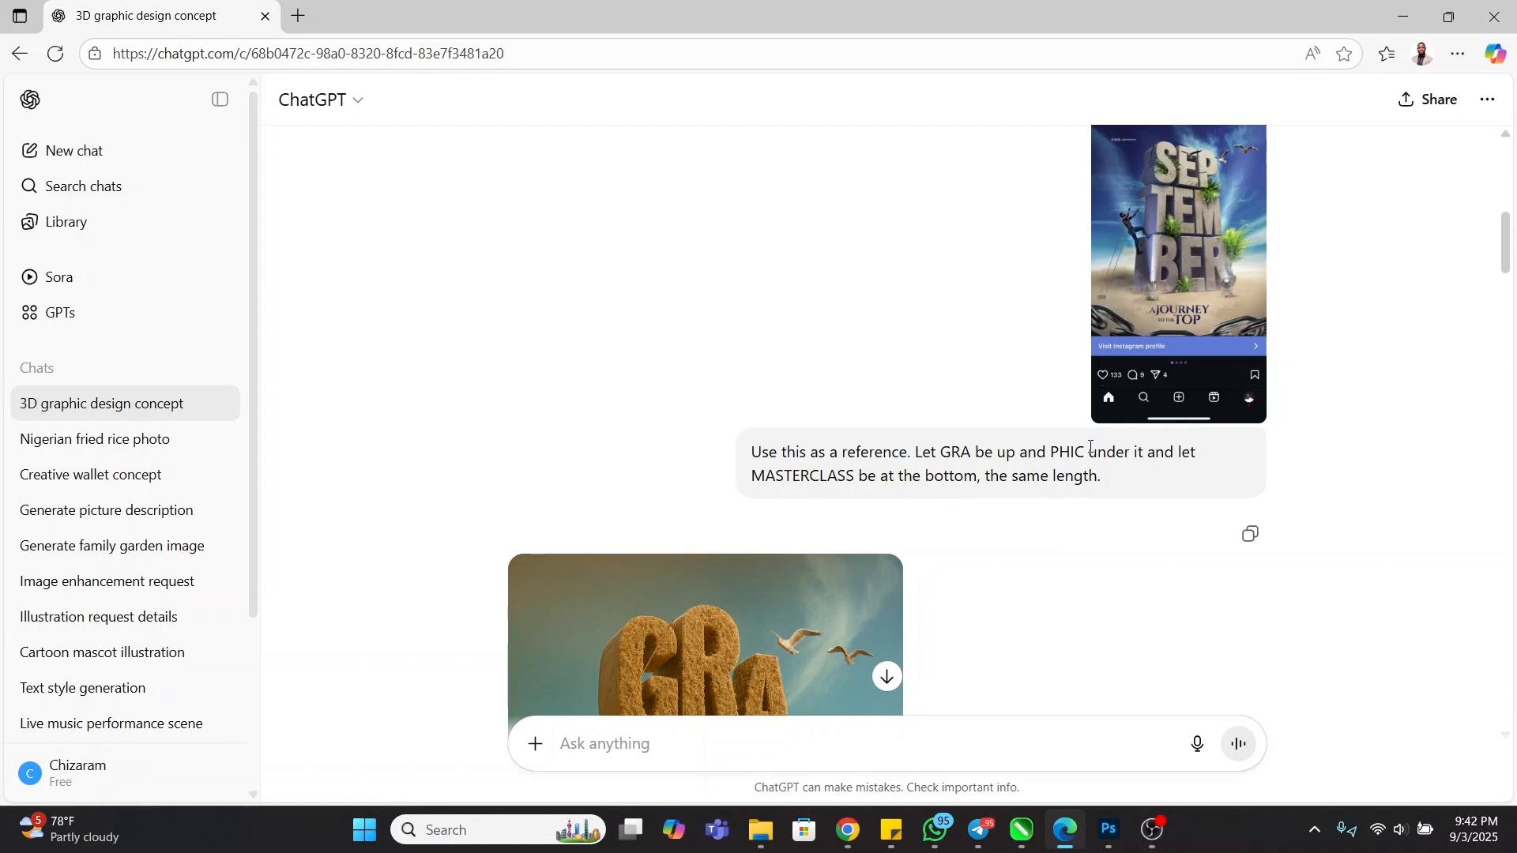
- View the first generated GRAPHIC MASTERCLASS desert image at full size and close it
scroll(1027, 490, up, 1)
scroll(1138, 395, down, 4)
scroll(1138, 395, down, 4)
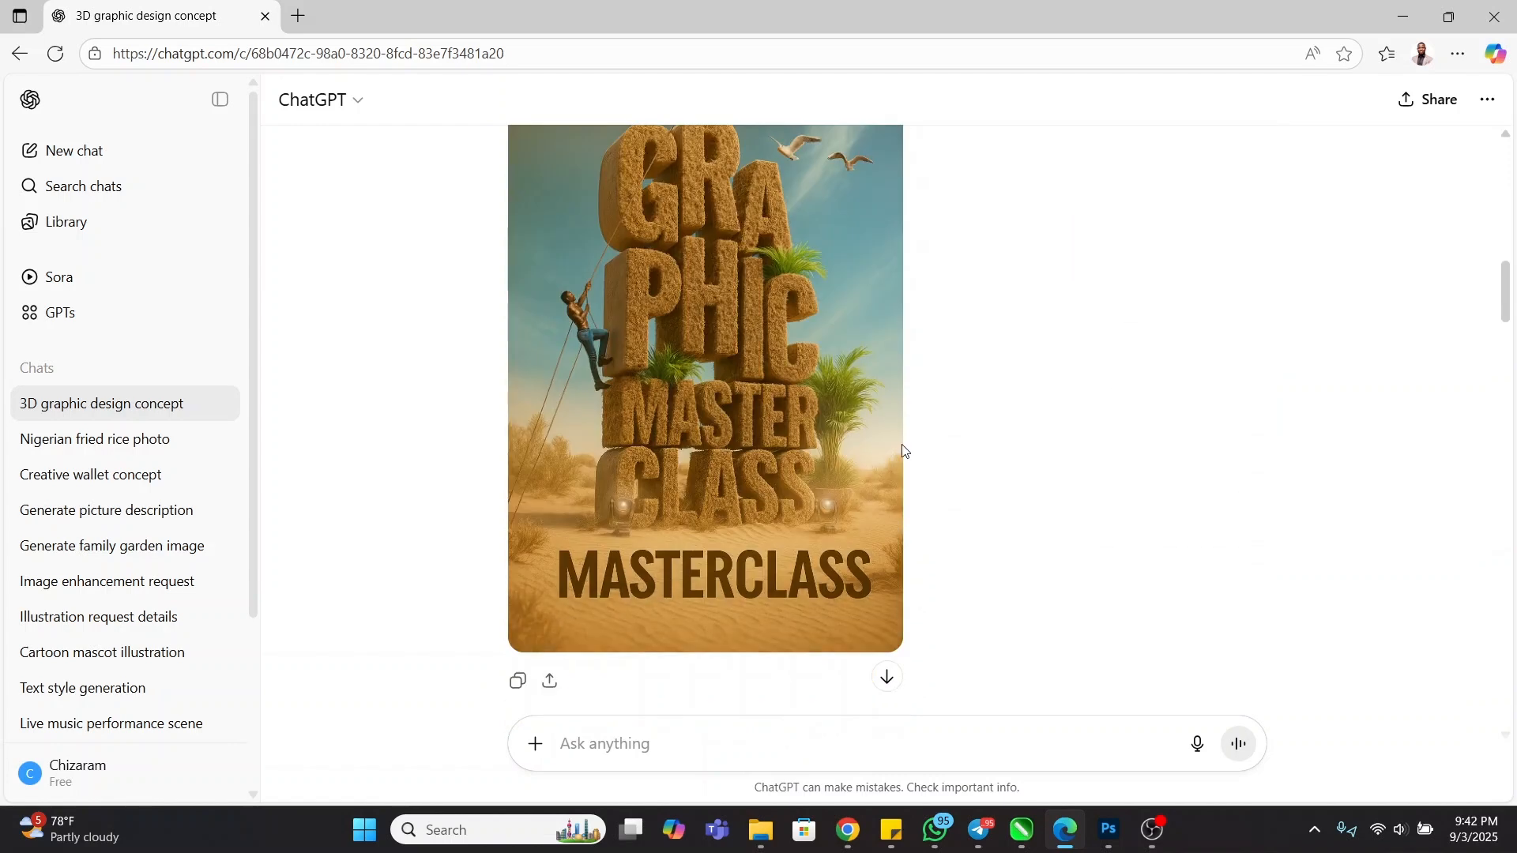
click(743, 338)
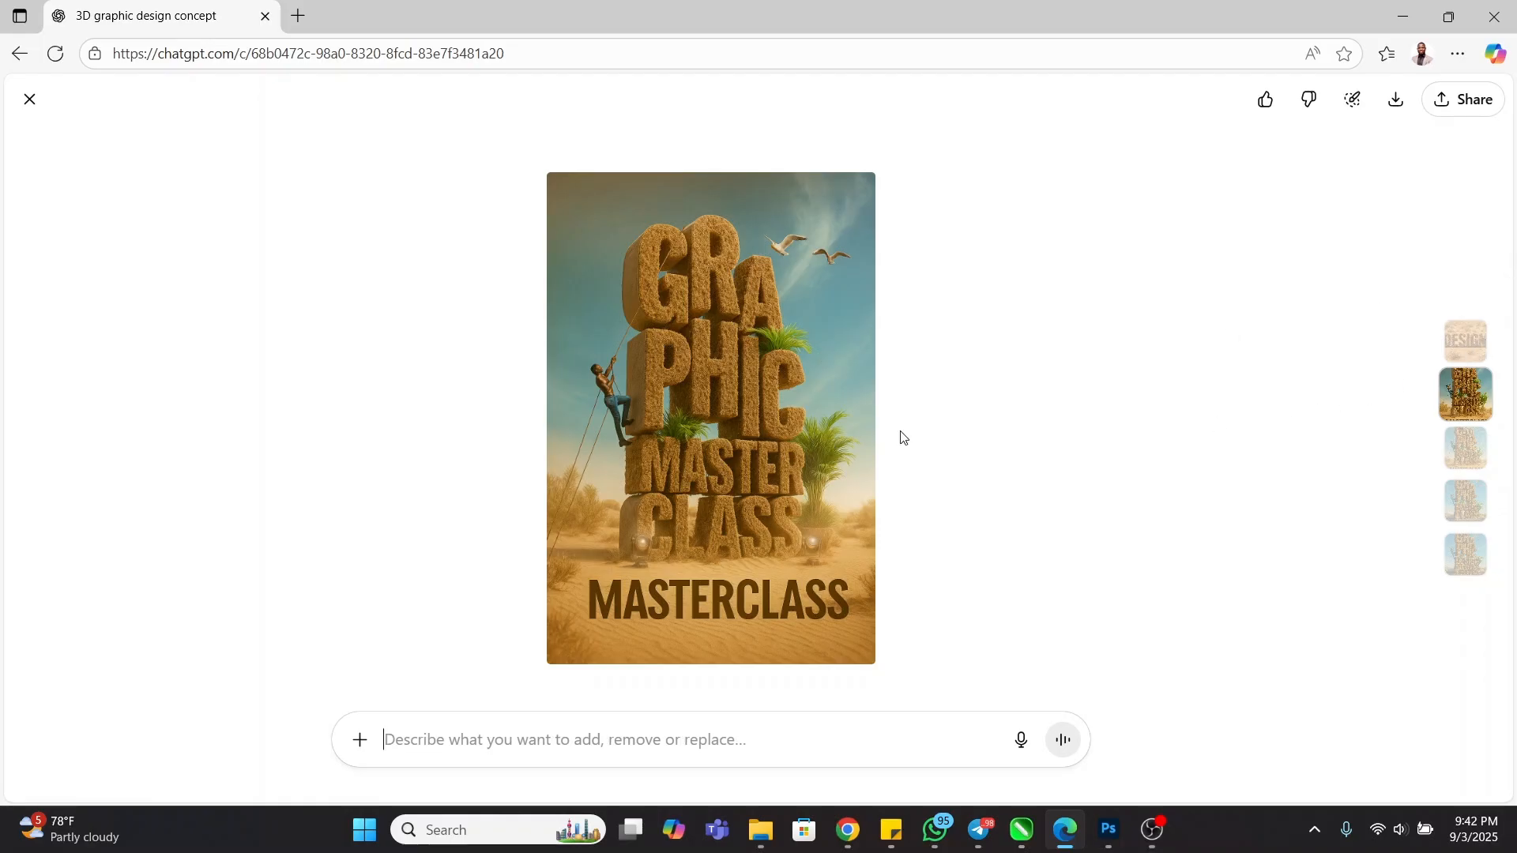
key(Escape)
- Compare the enlarged SEPTEMBER reference screenshot with the enlarged first GRAPHIC MASTERCLASS image
scroll(909, 427, down, 2)
scroll(908, 427, up, 8)
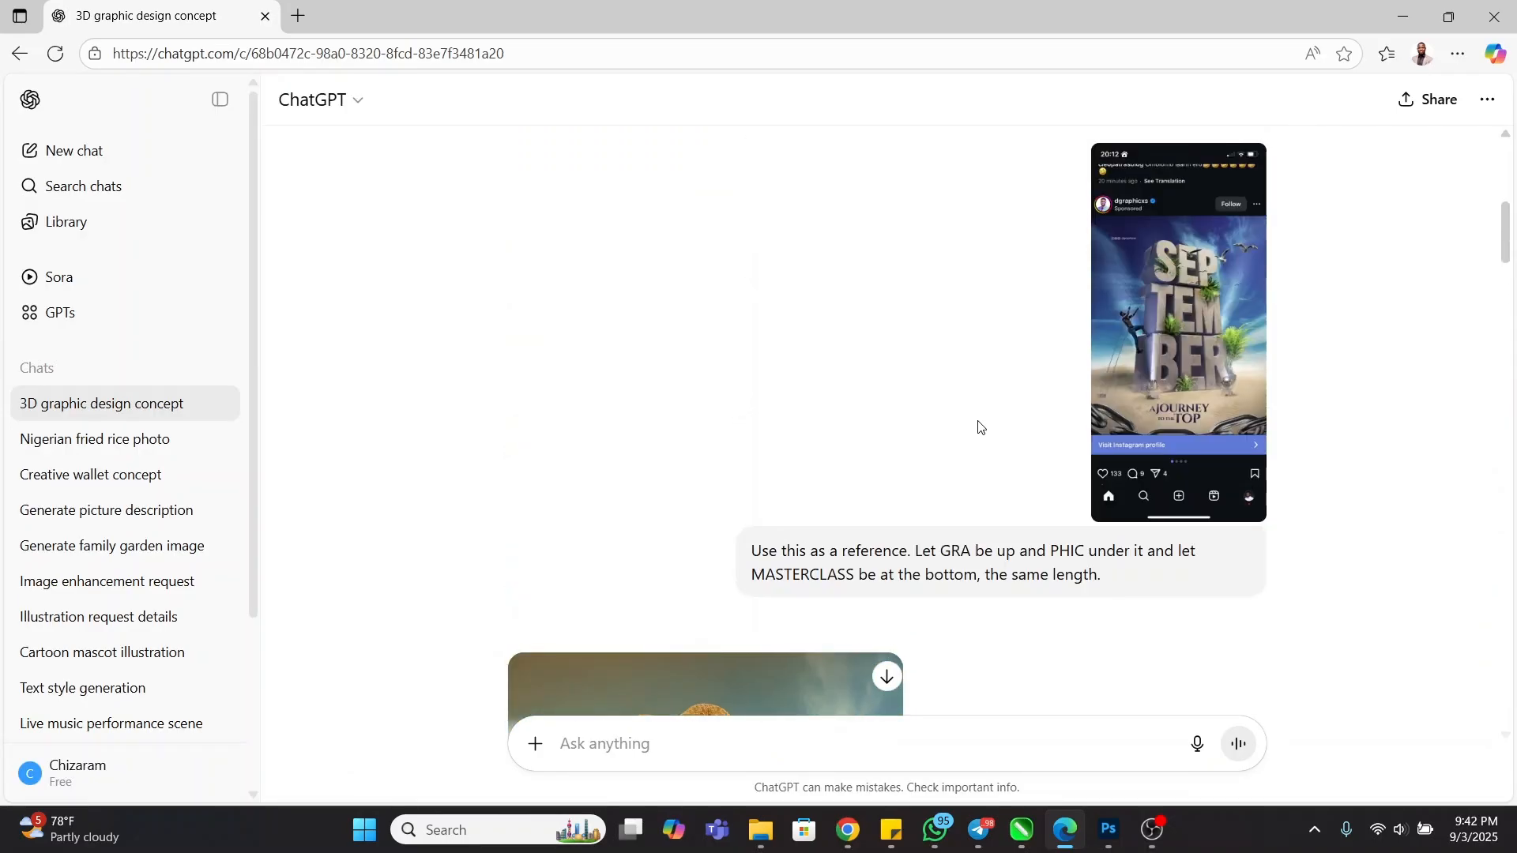
click(1191, 353)
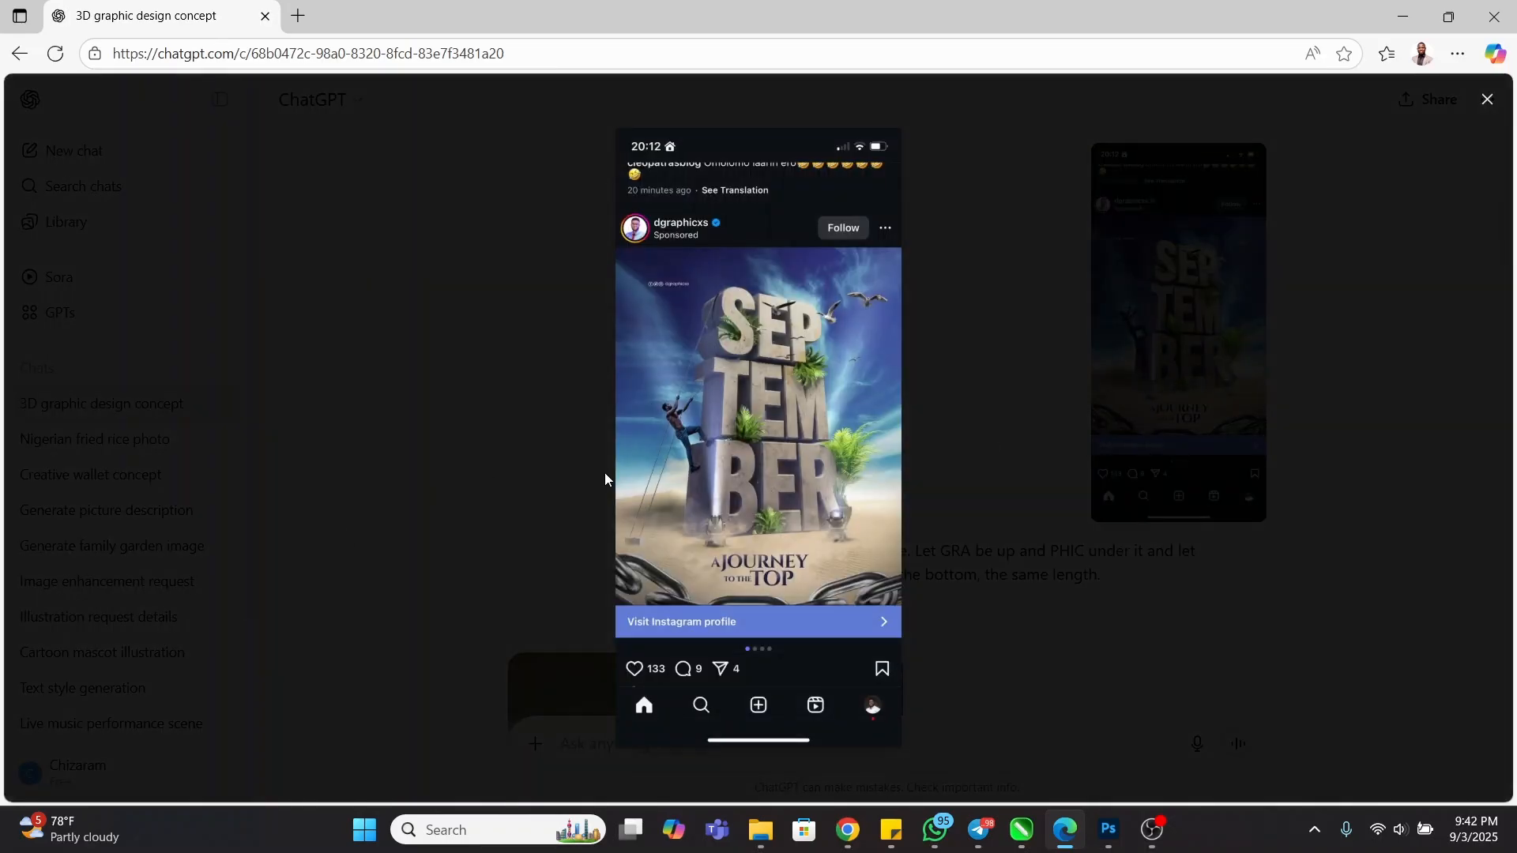
key(Escape)
scroll(819, 440, down, 5)
click(670, 418)
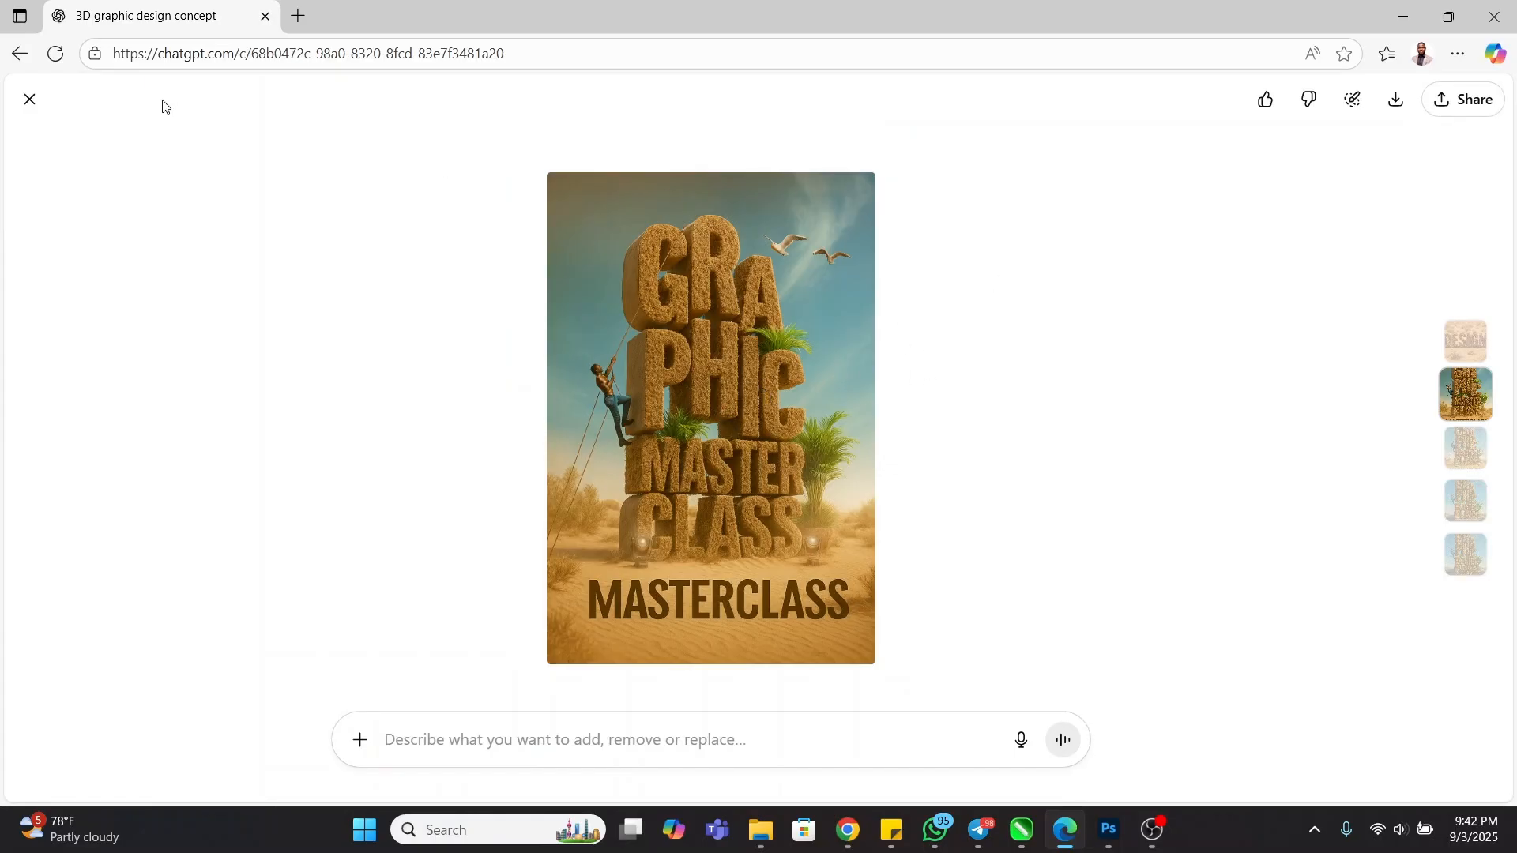
click(29, 99)
scroll(738, 403, down, 2)
scroll(714, 400, up, 2)
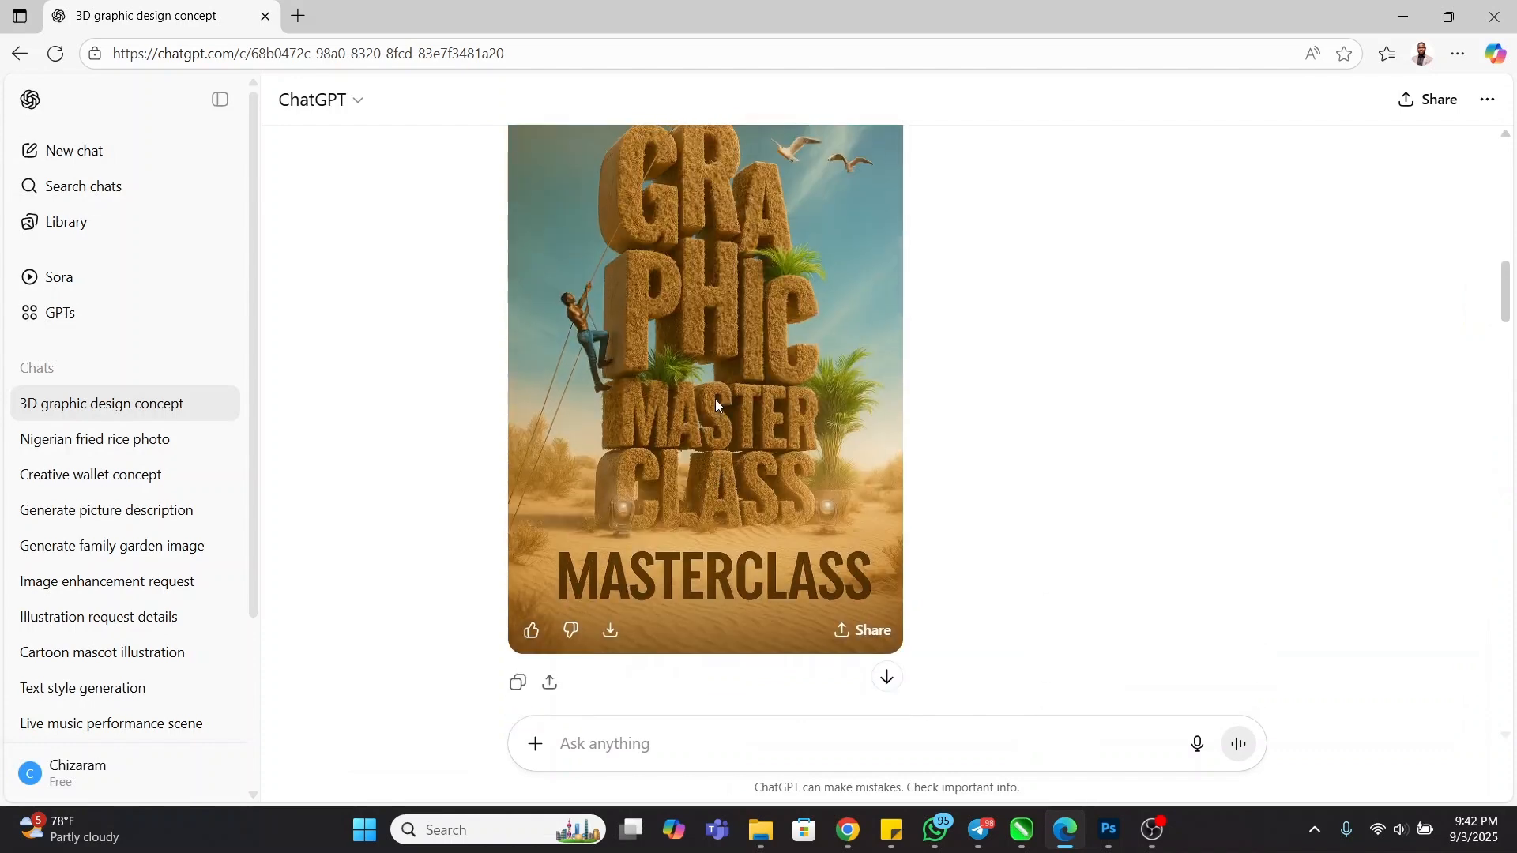
- Read the request to generate another version and view its GRAPHIC MASTERCLASS image at full size
scroll(714, 400, down, 5)
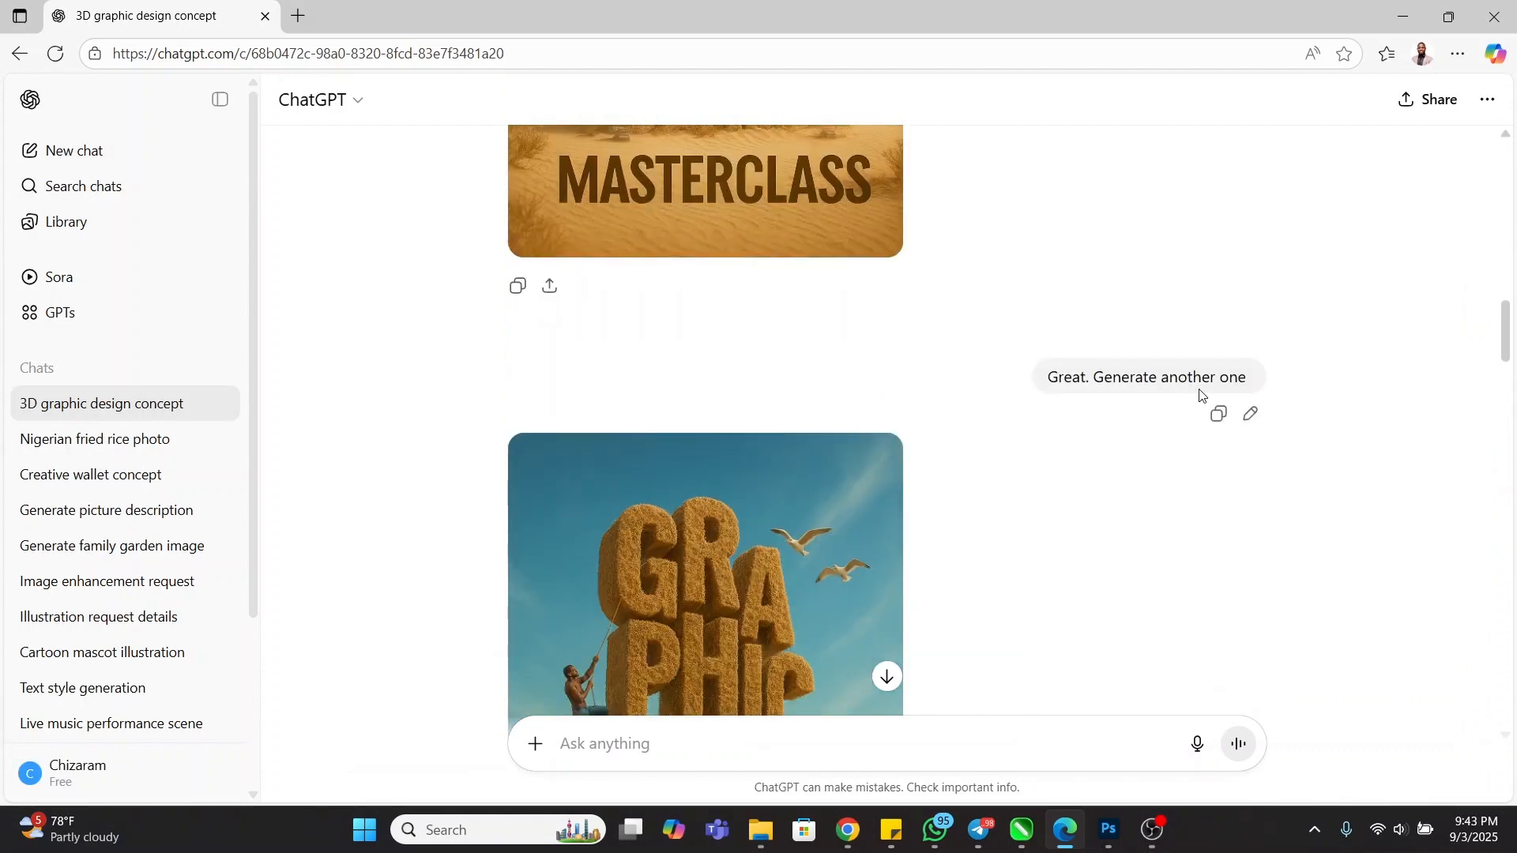
scroll(1147, 409, down, 4)
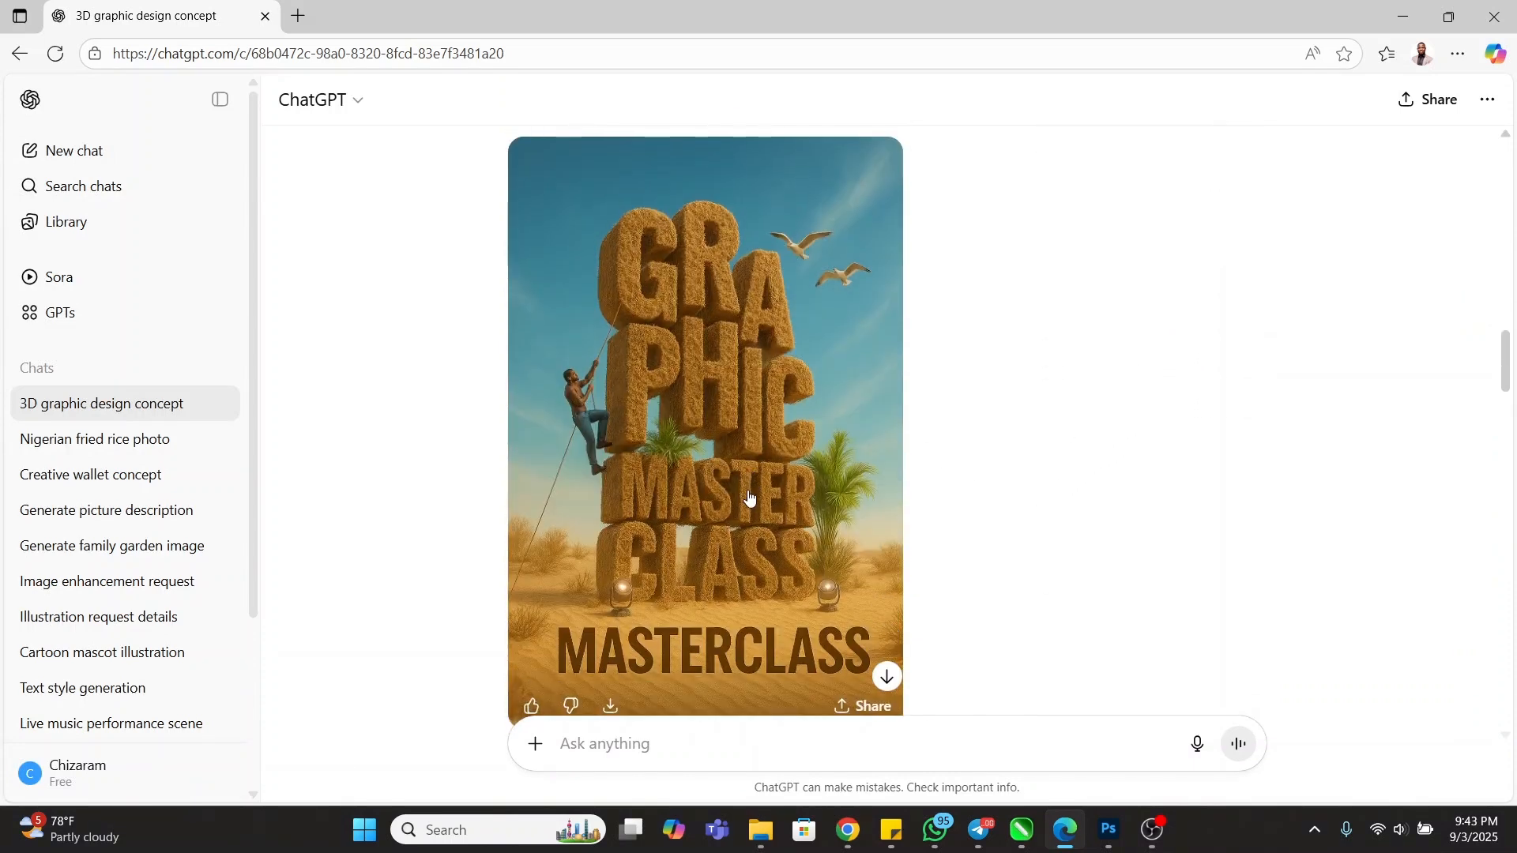
scroll(748, 496, down, 2)
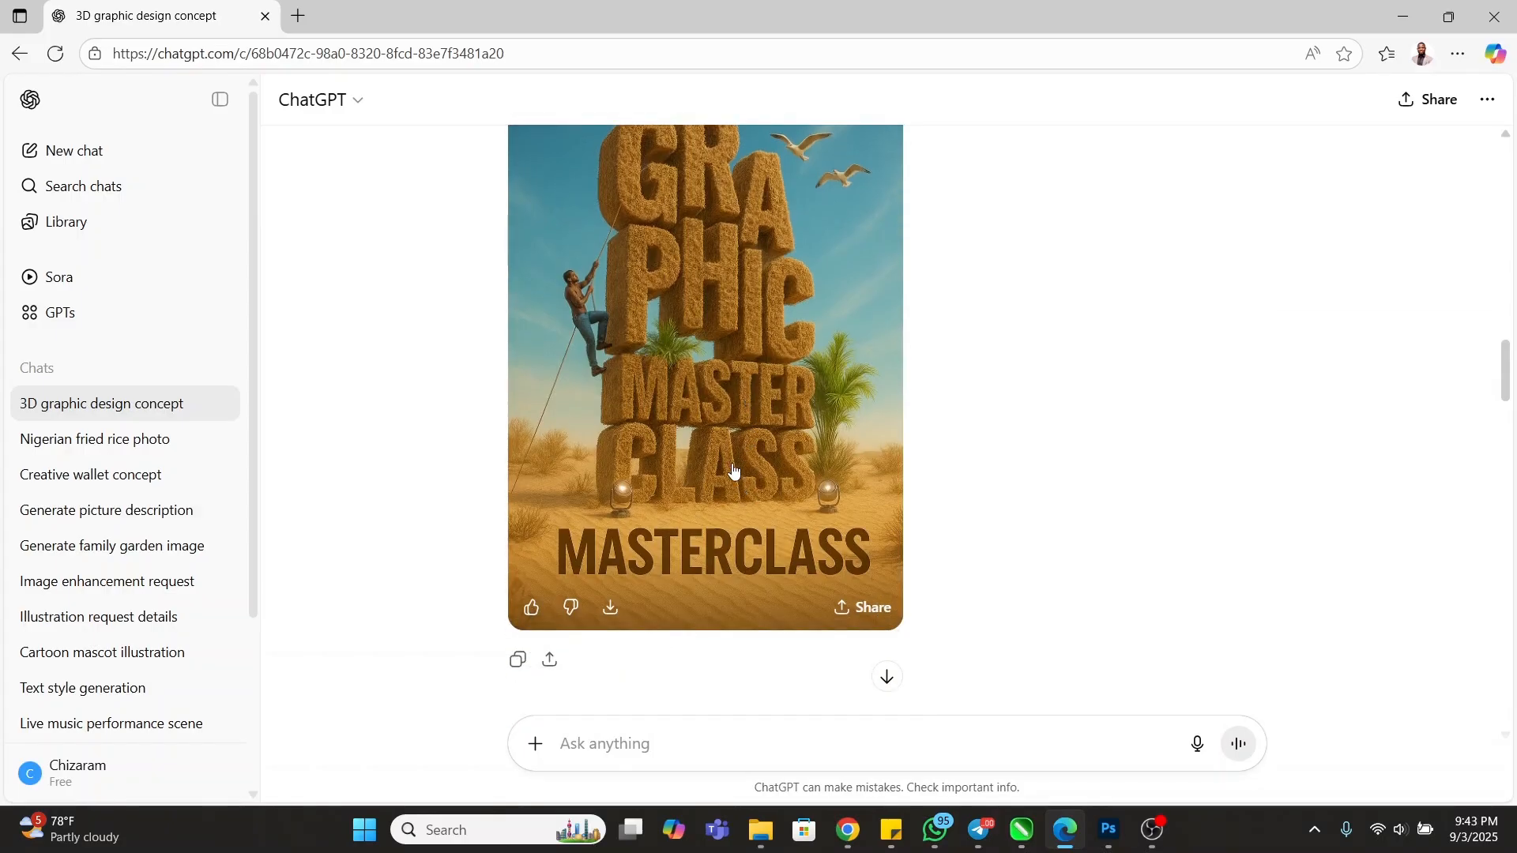
click(728, 459)
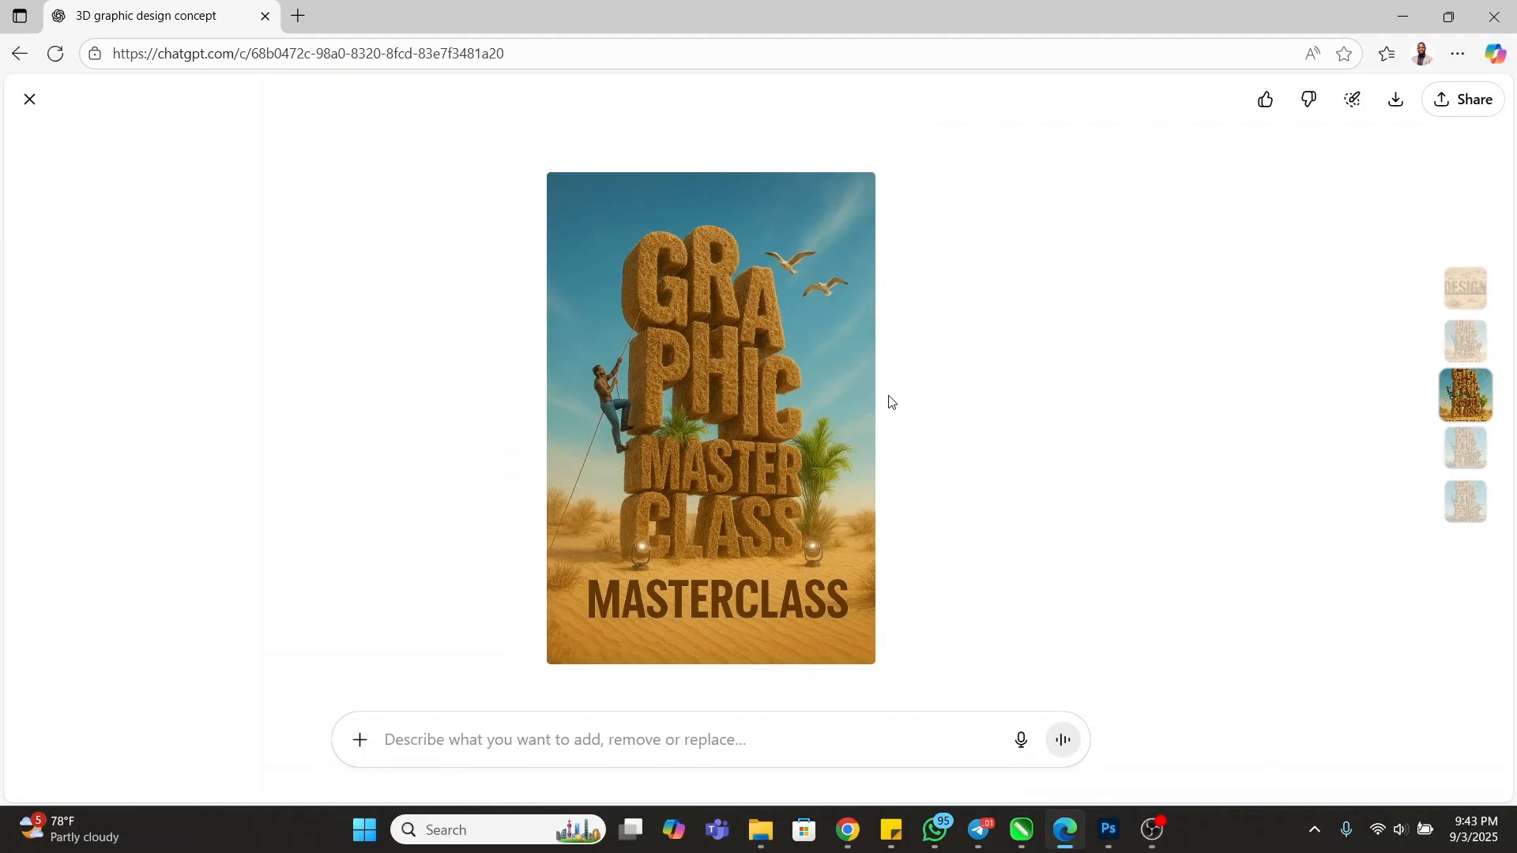
click(28, 99)
- Read the expressway background request and view the GRAPHIC MASTERCLASS road image at full size
scroll(737, 384, down, 7)
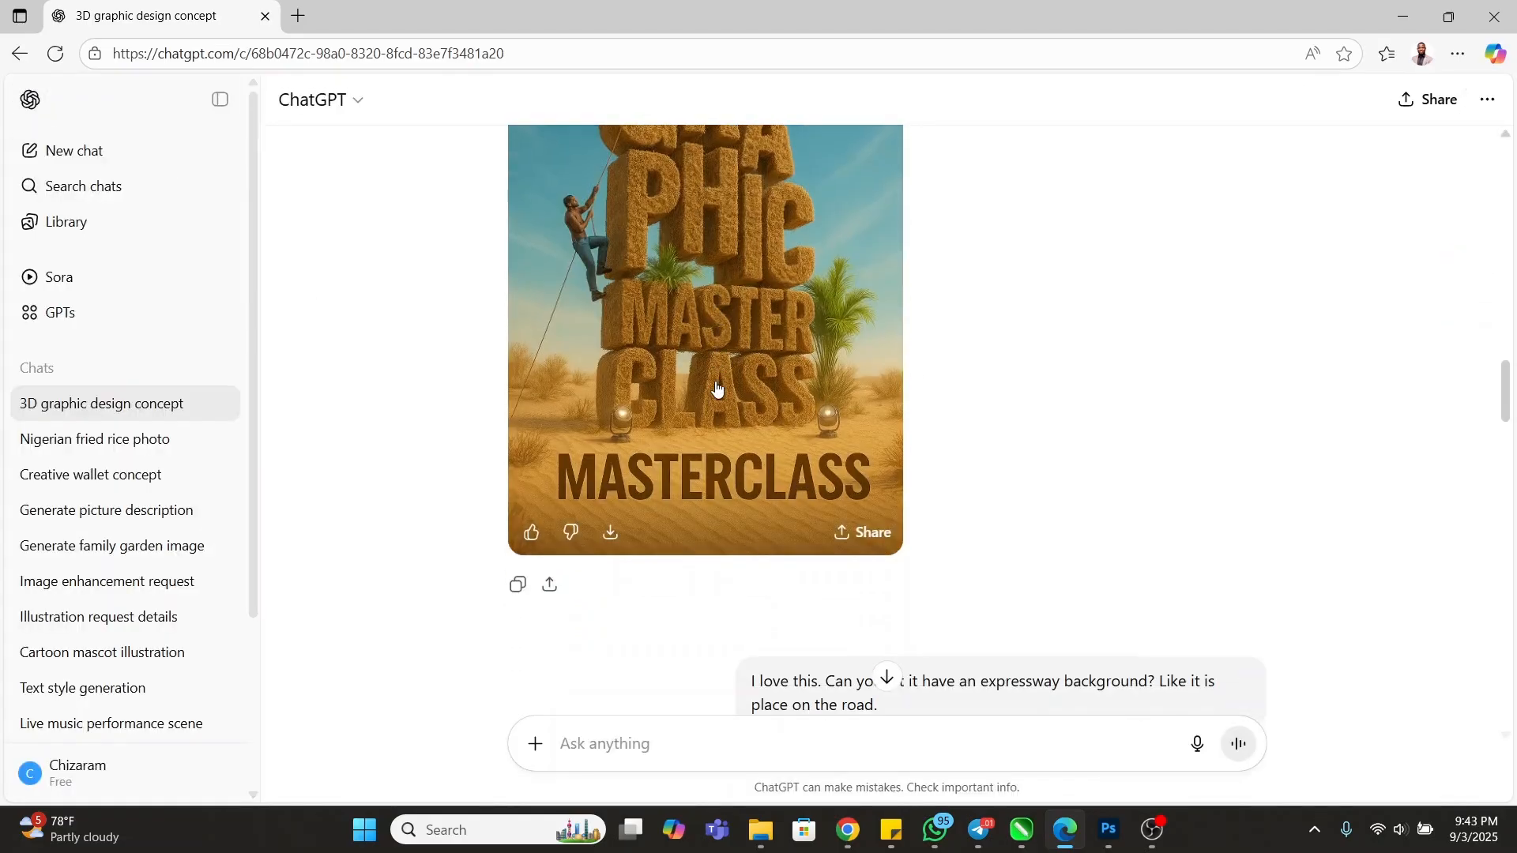
scroll(737, 384, down, 4)
scroll(901, 403, up, 4)
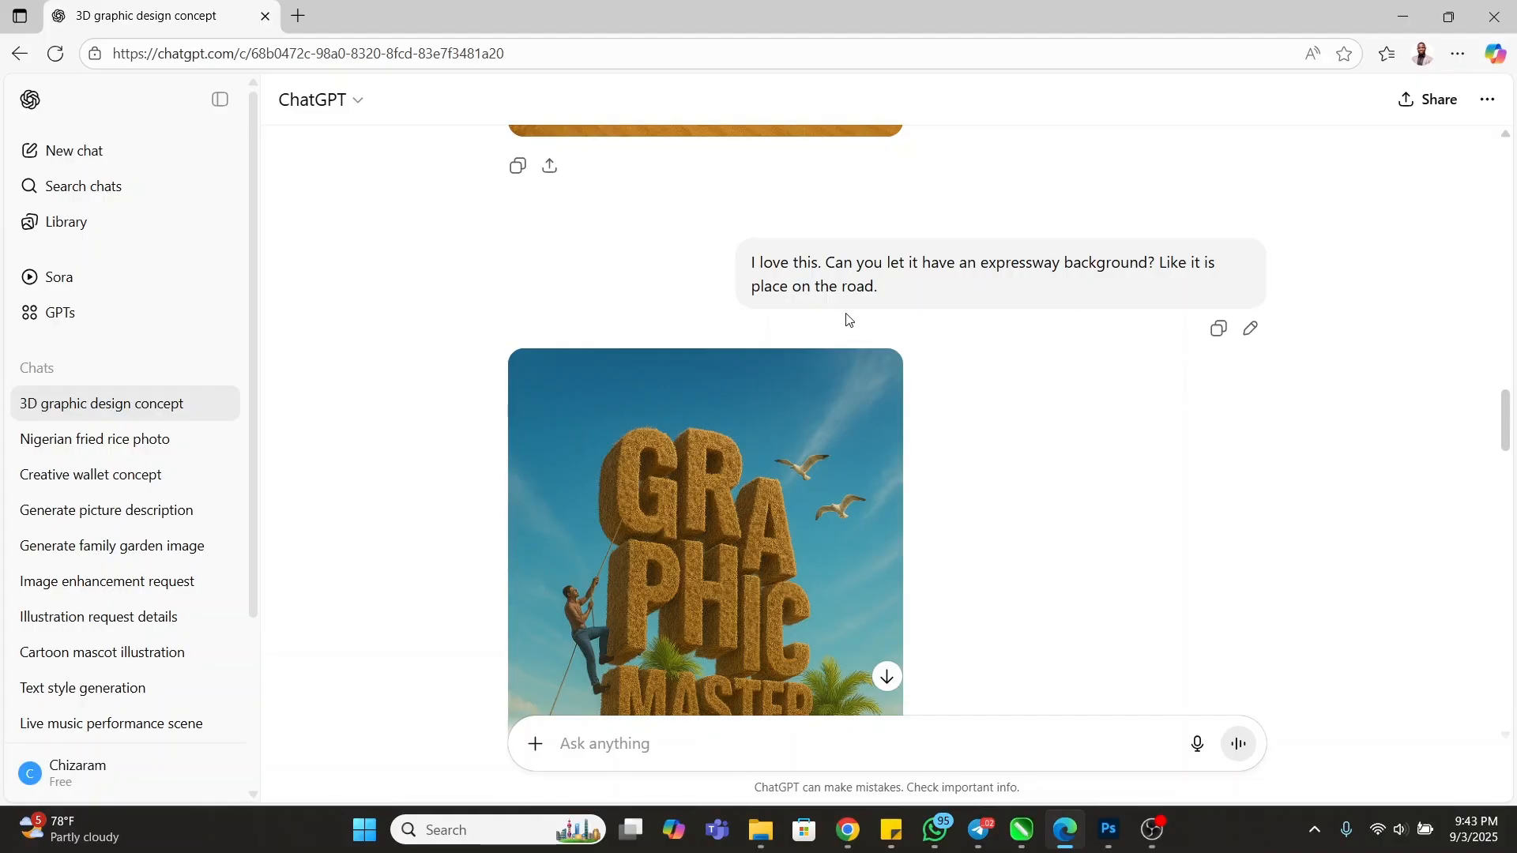
scroll(836, 308, down, 3)
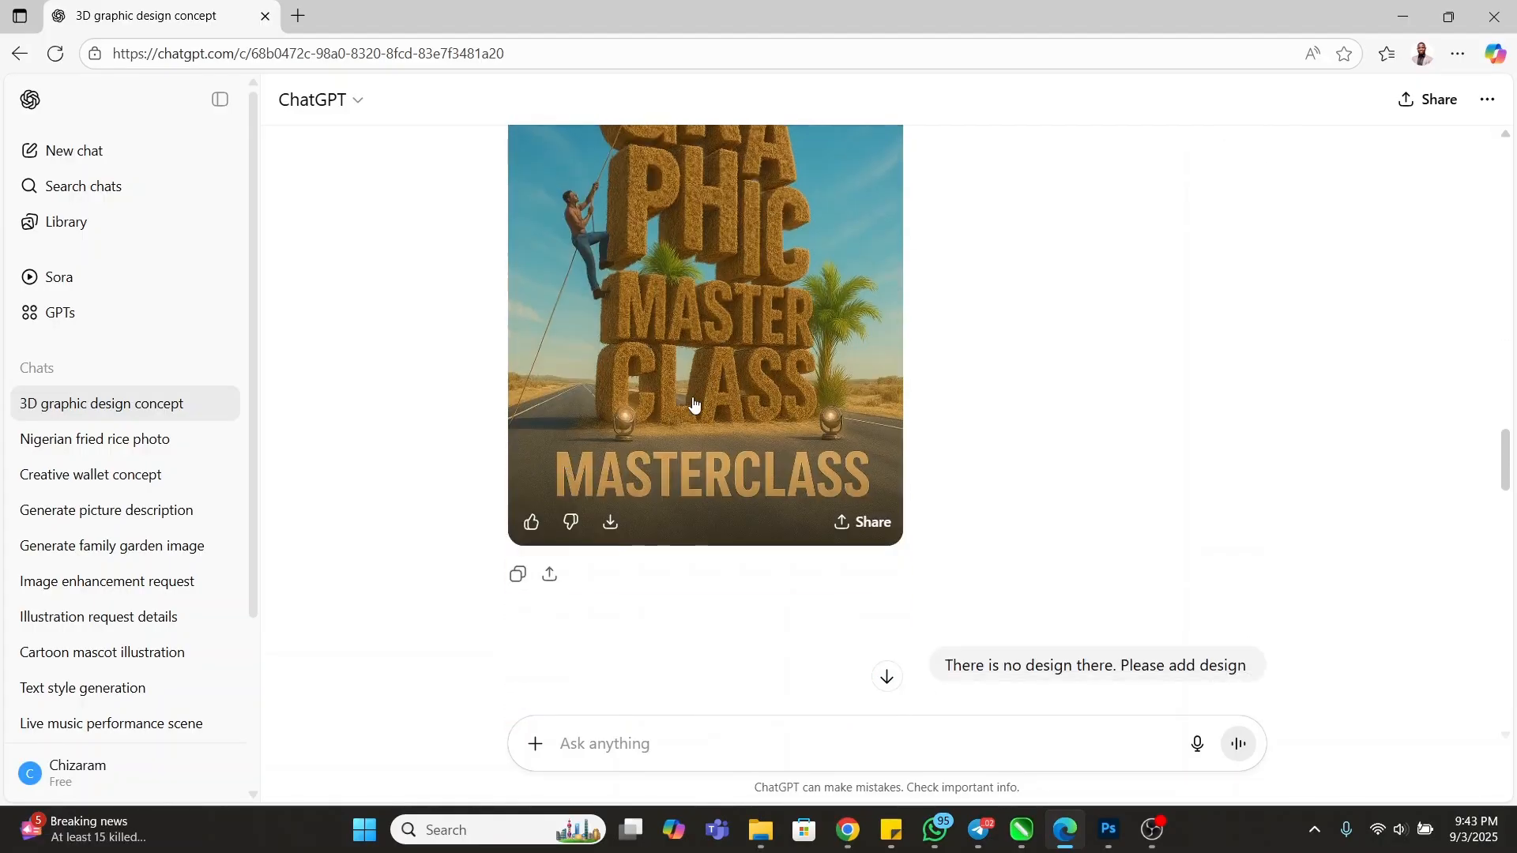
click(694, 398)
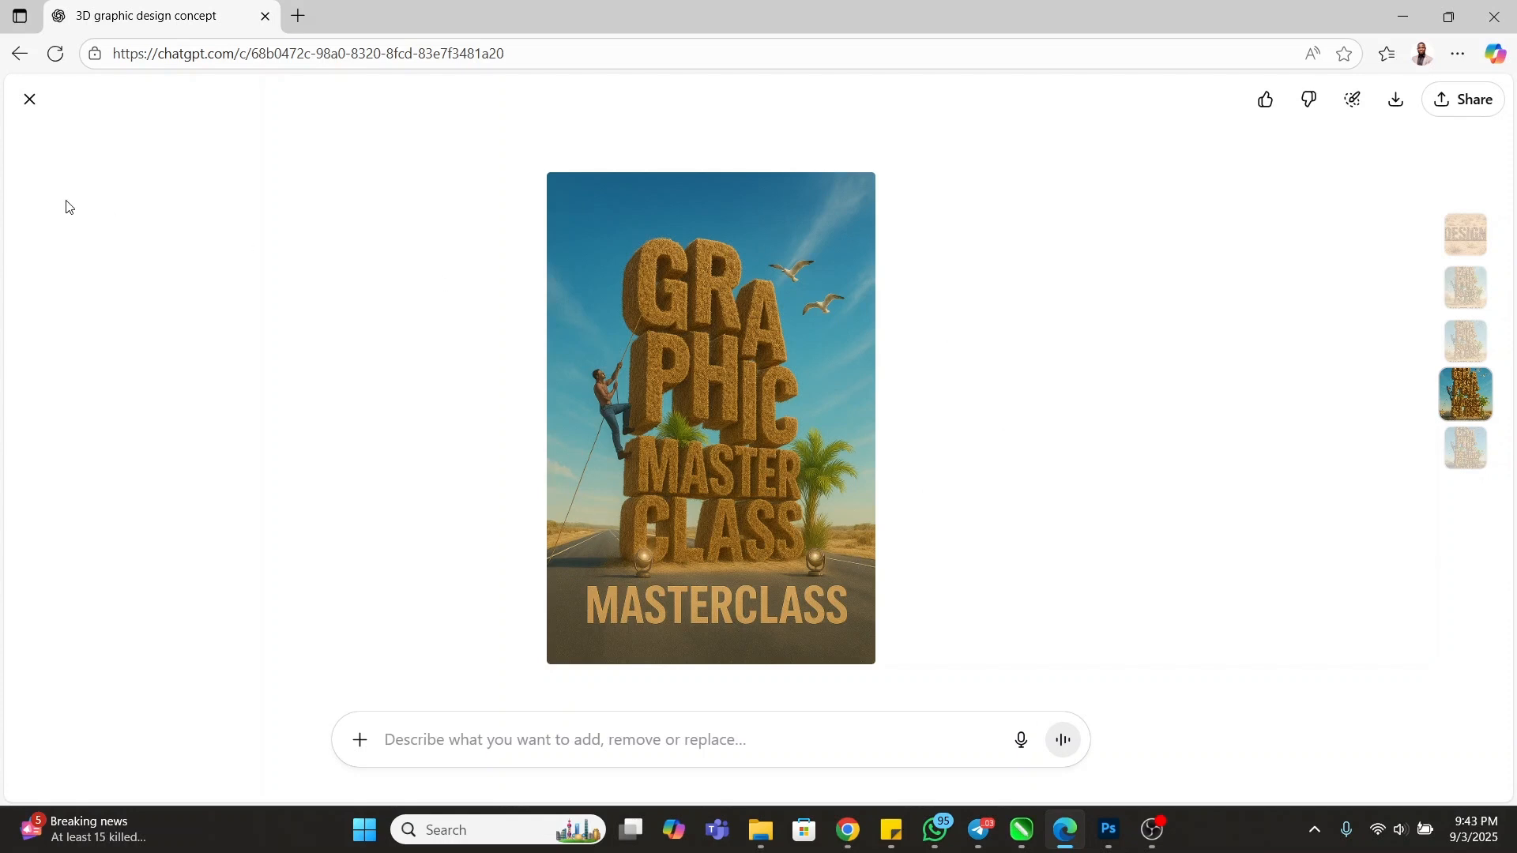
click(30, 99)
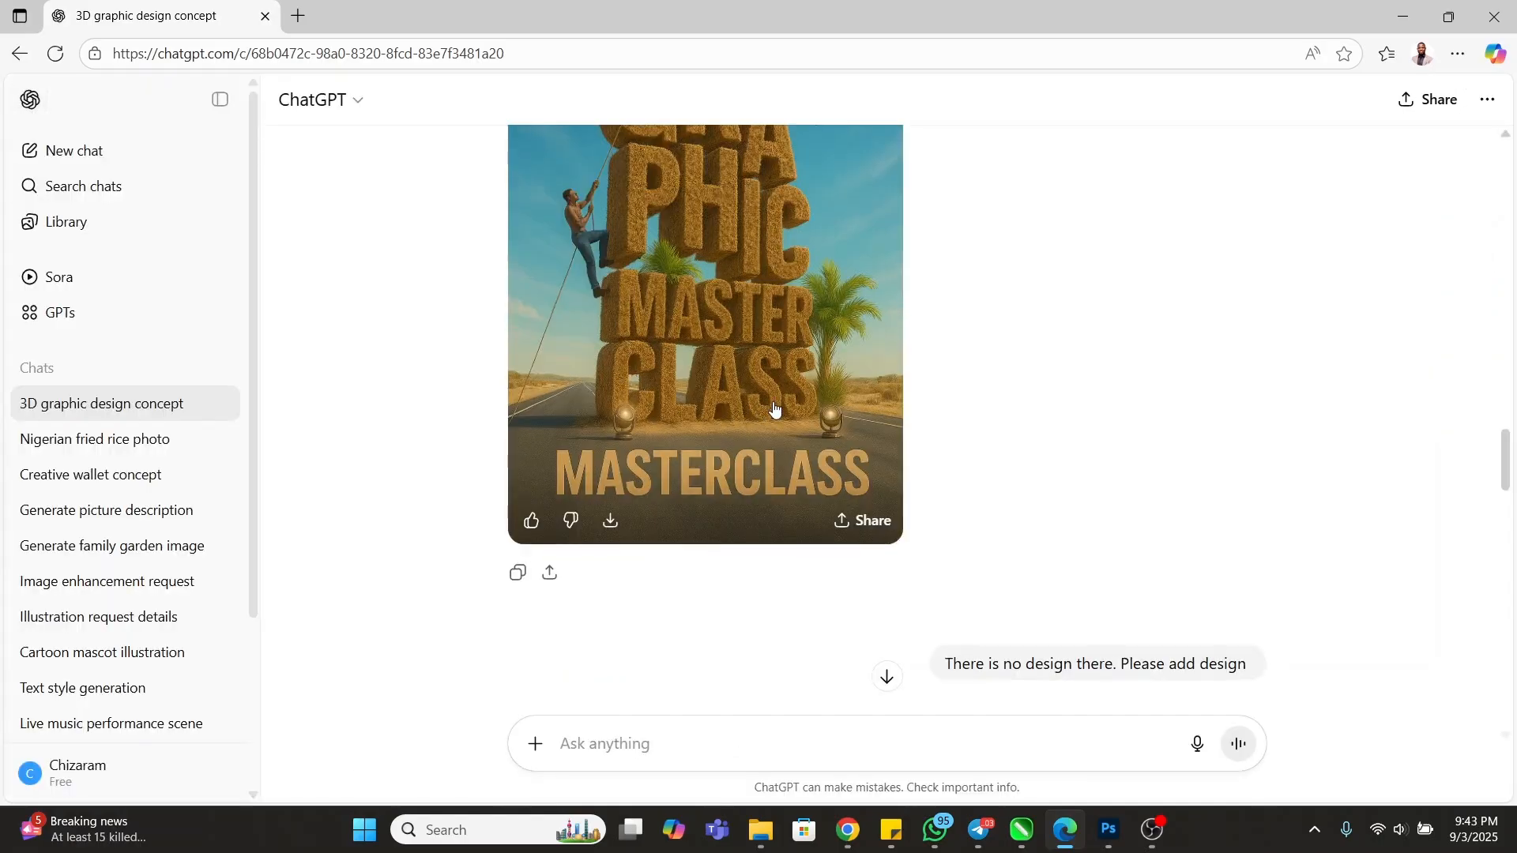
- Read the exchange about adding the word DESIGN and placing it below Graphic, checking it against the road image
scroll(772, 410, down, 4)
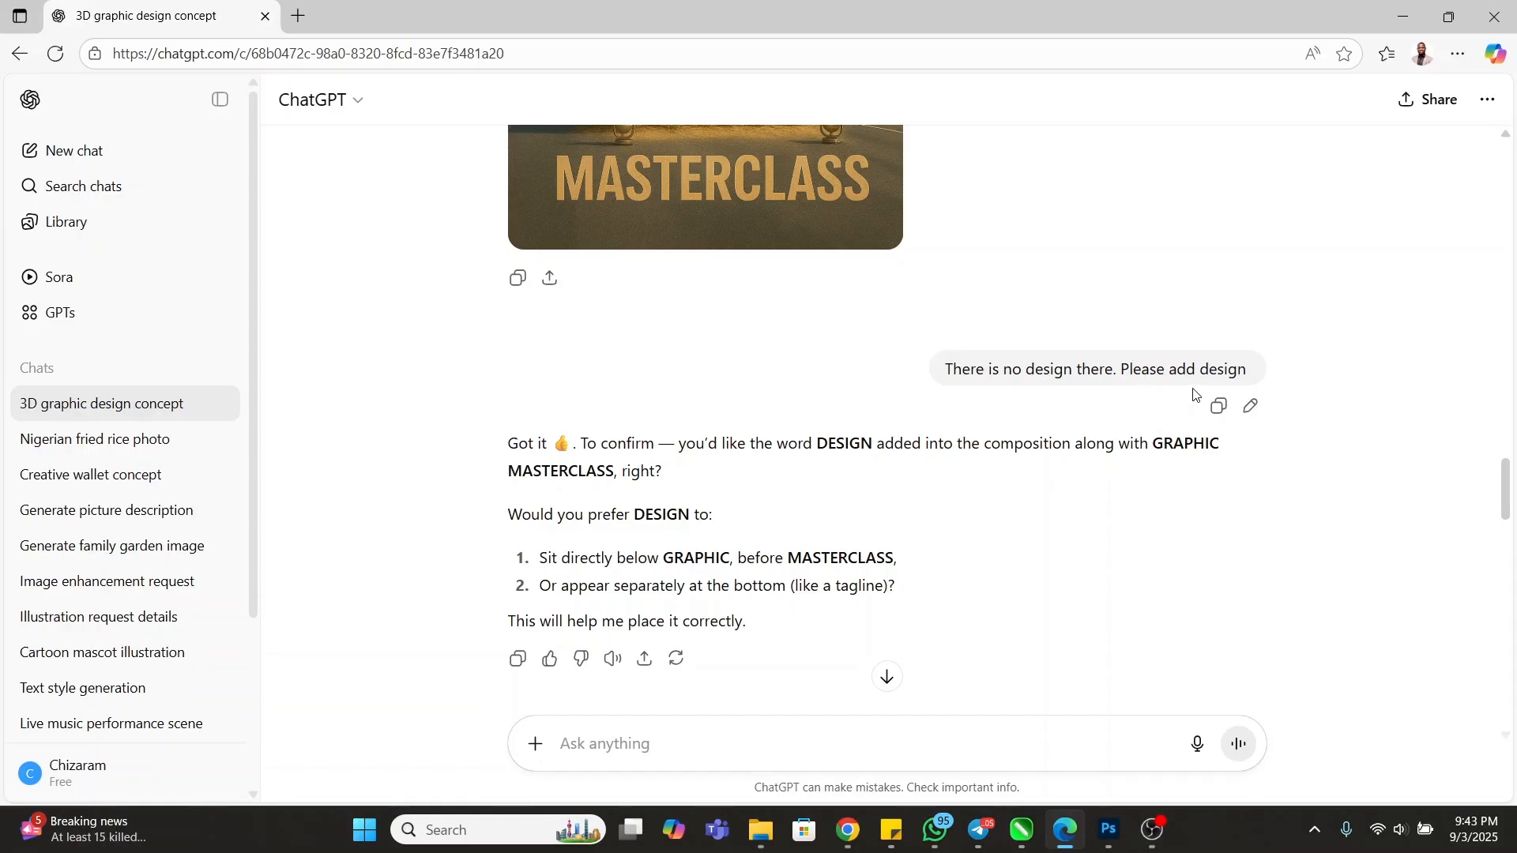
scroll(1252, 430, up, 5)
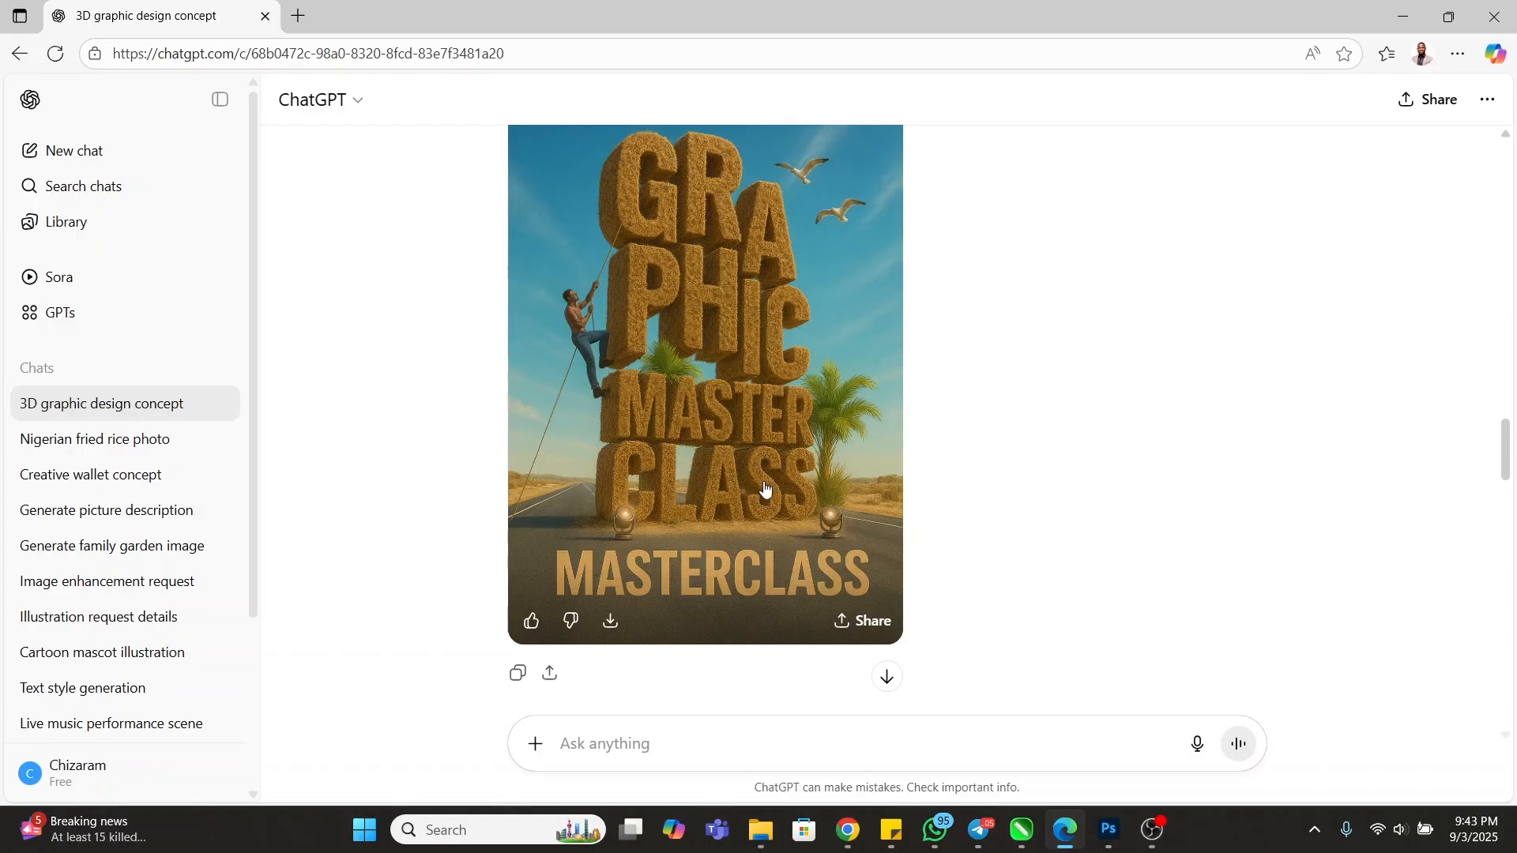
scroll(766, 497, down, 5)
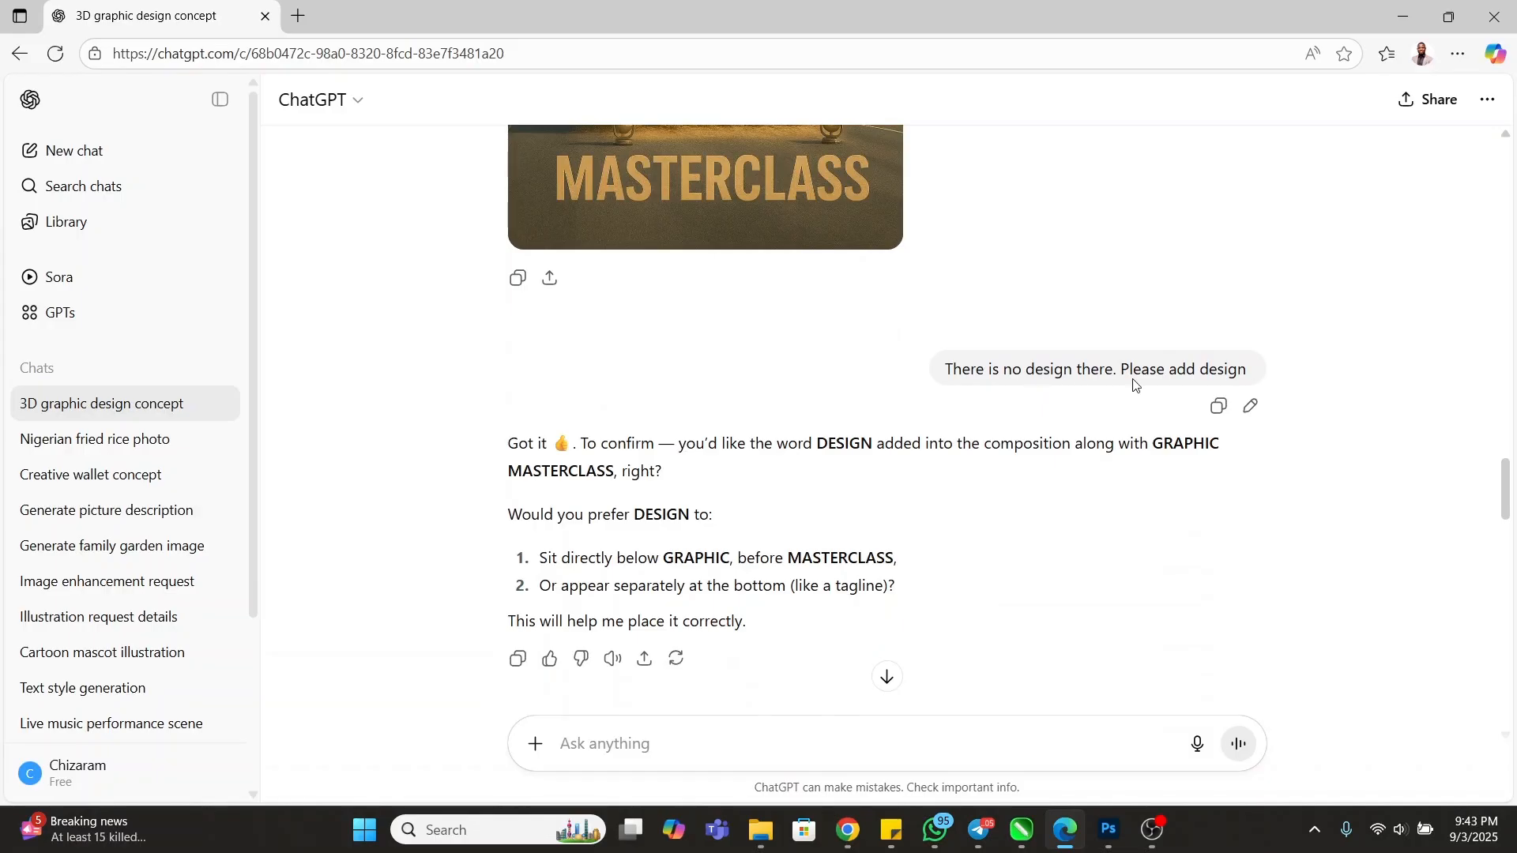
scroll(1105, 395, down, 3)
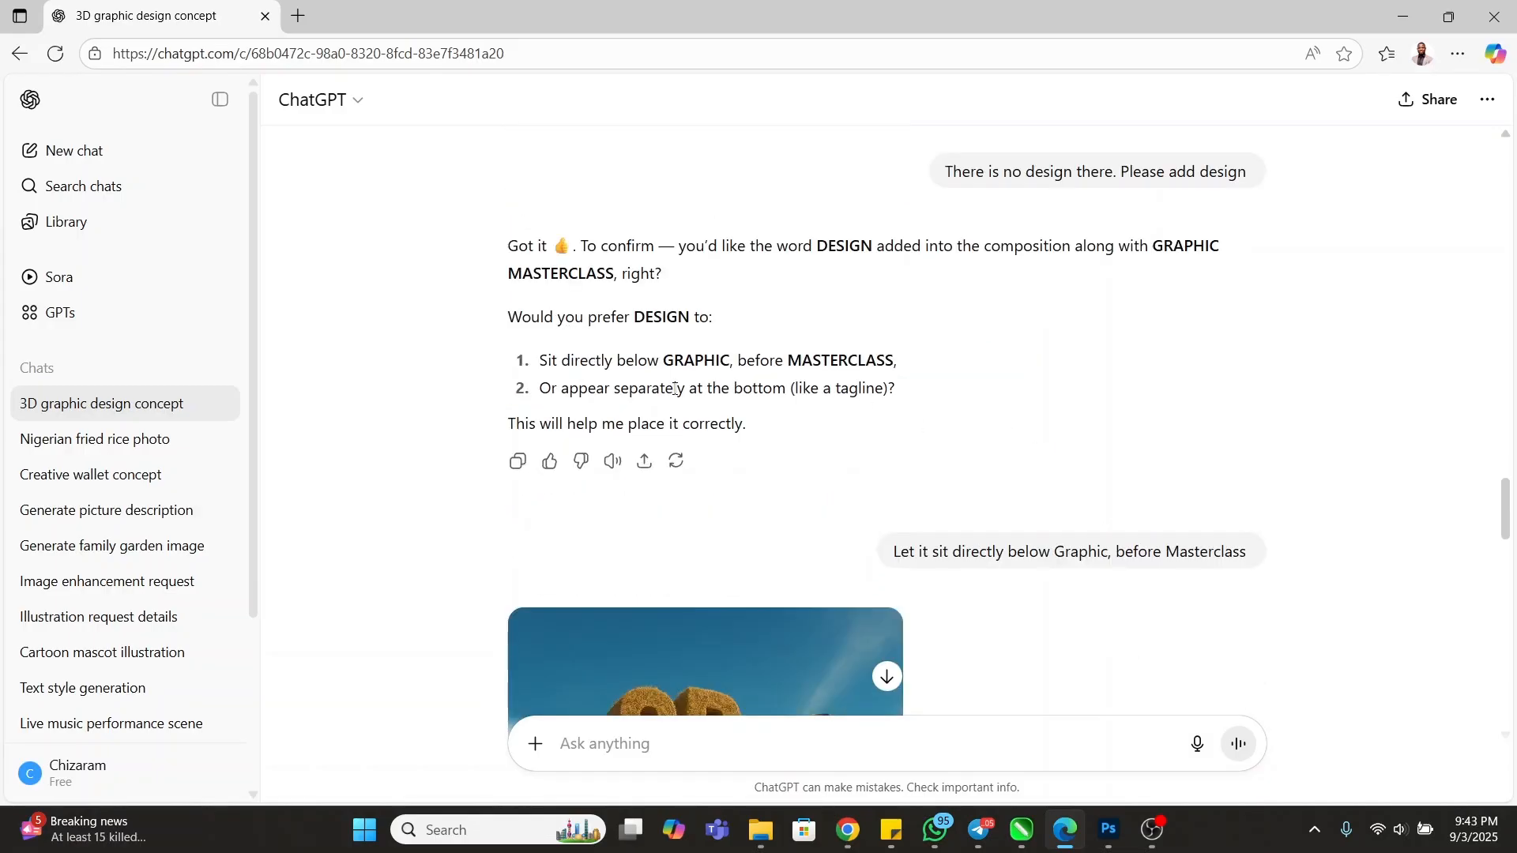
scroll(869, 434, down, 3)
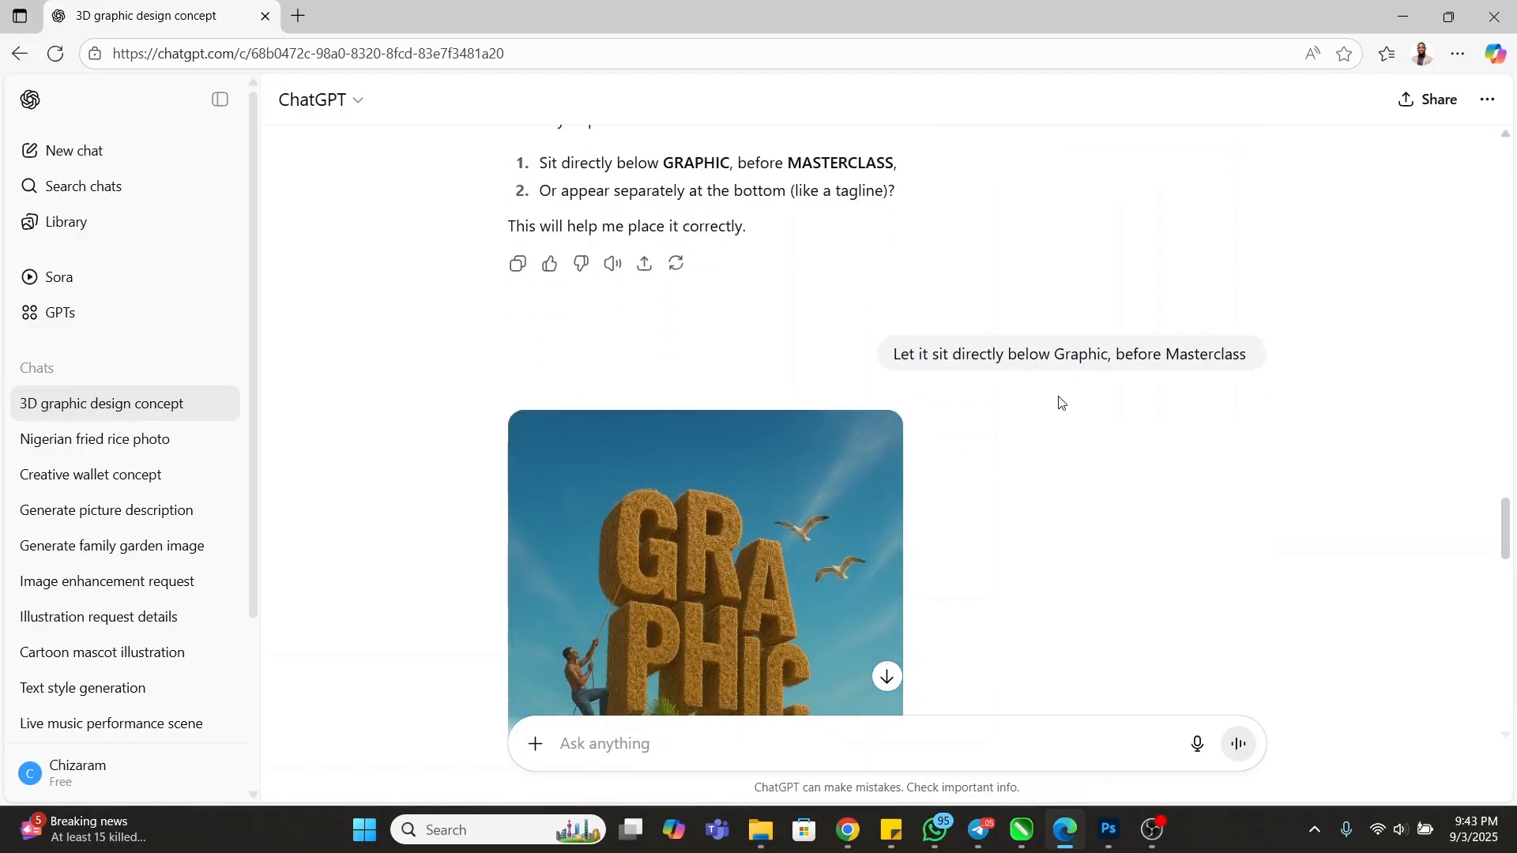
- View the generated road image with DESIGN added at full size and close it
scroll(927, 450, down, 4)
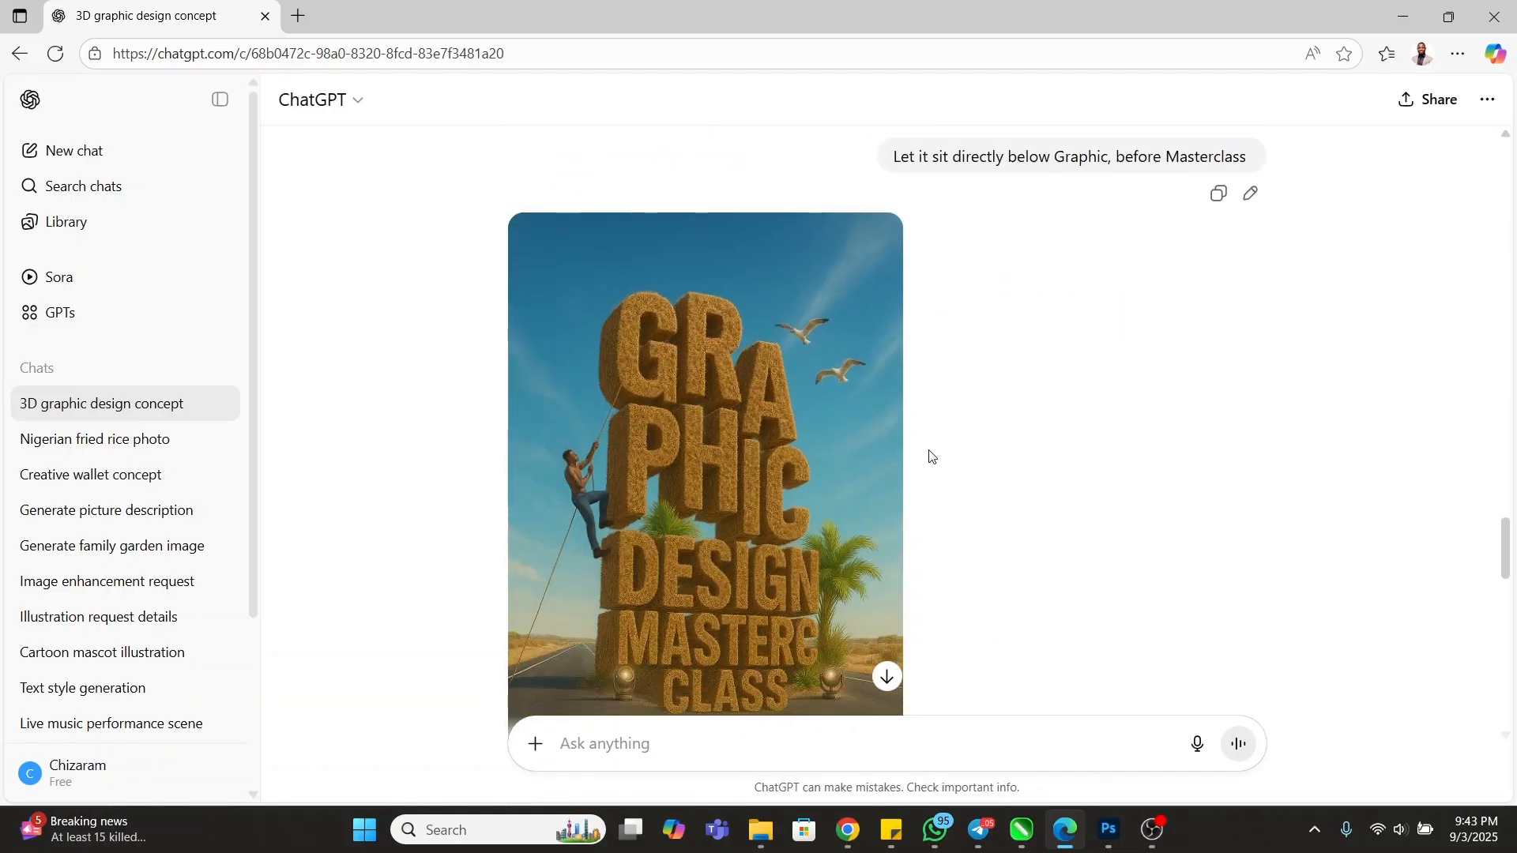
click(741, 363)
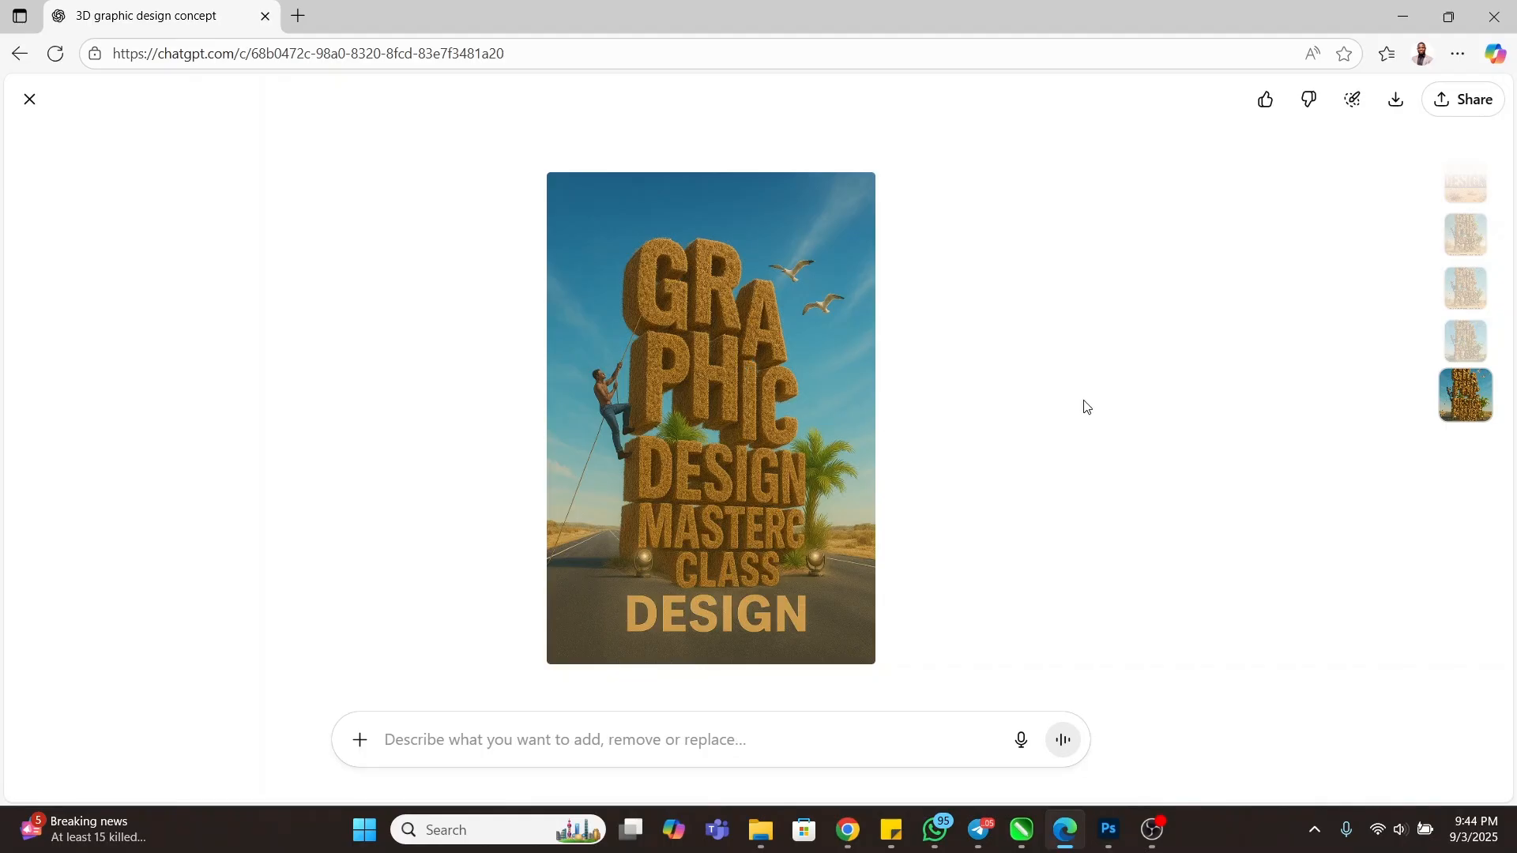
click(30, 99)
- Read the request for a script for other AI tools and the Prompt Script, looking back at the final image
scroll(793, 483, down, 7)
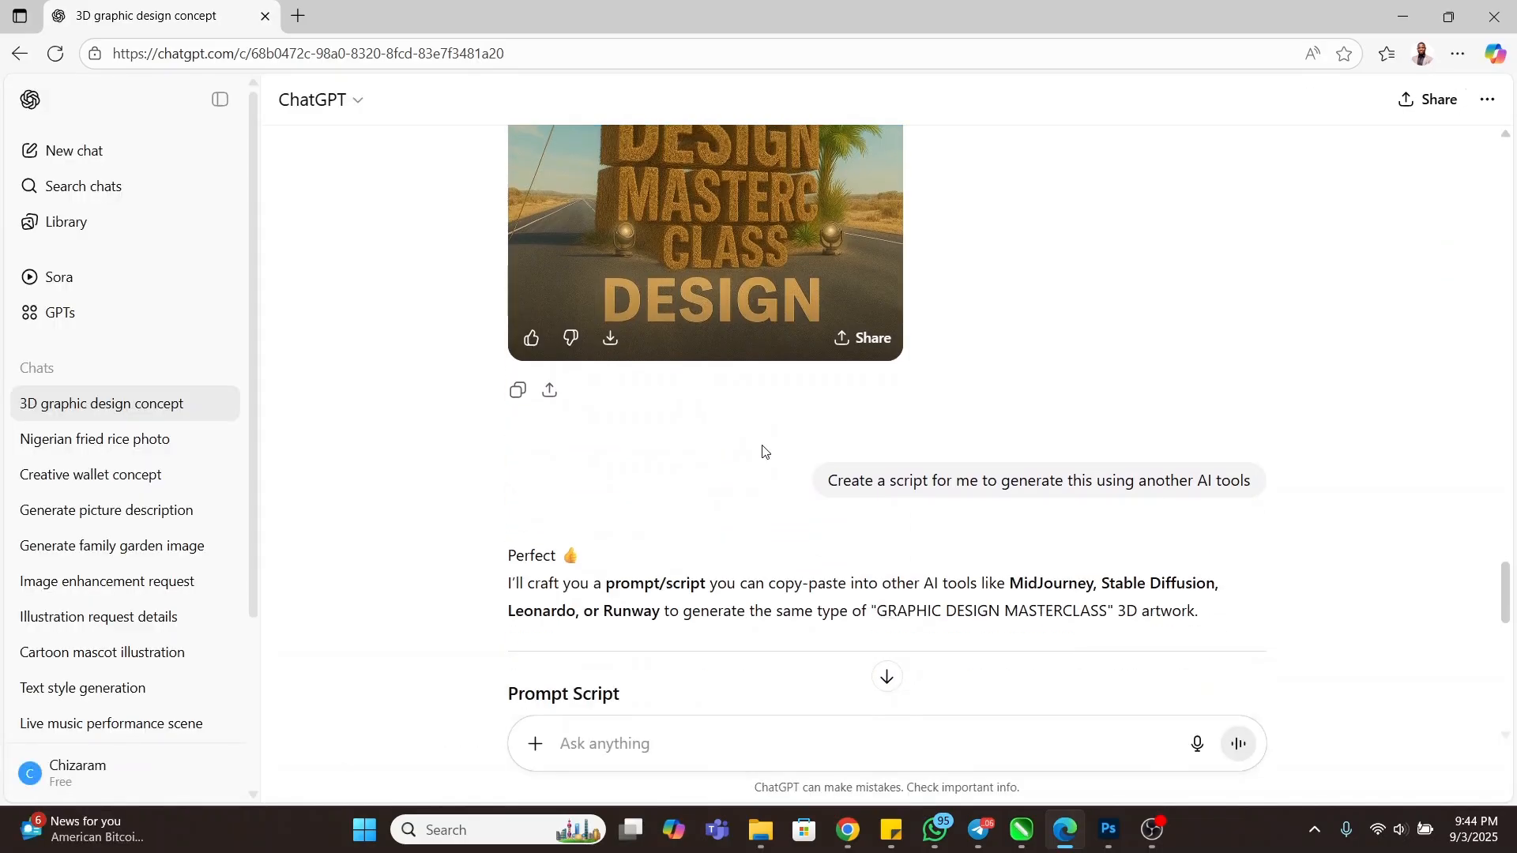
scroll(736, 411, down, 5)
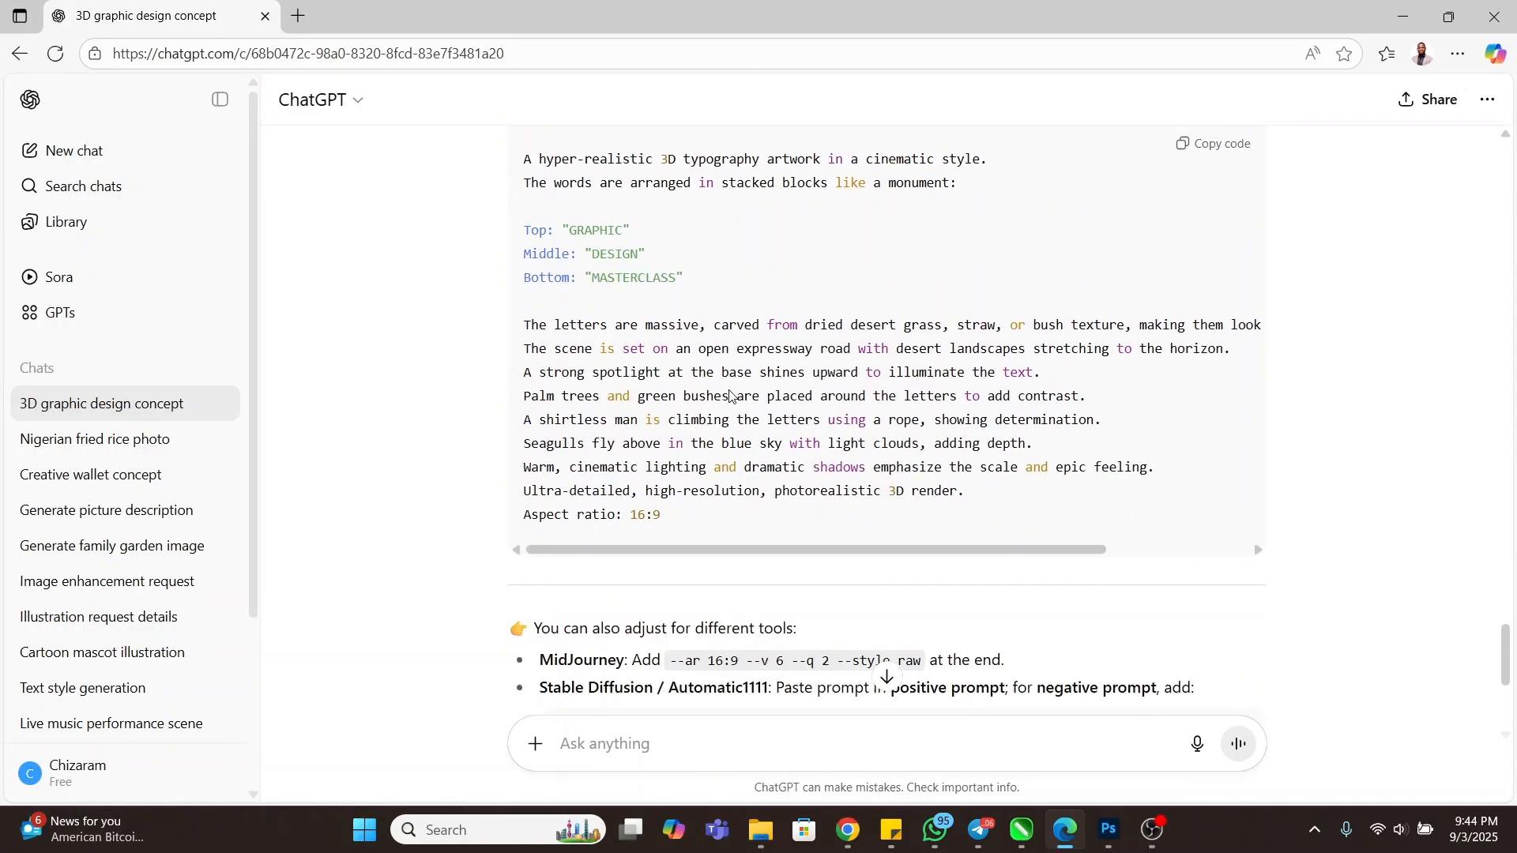
scroll(762, 389, up, 11)
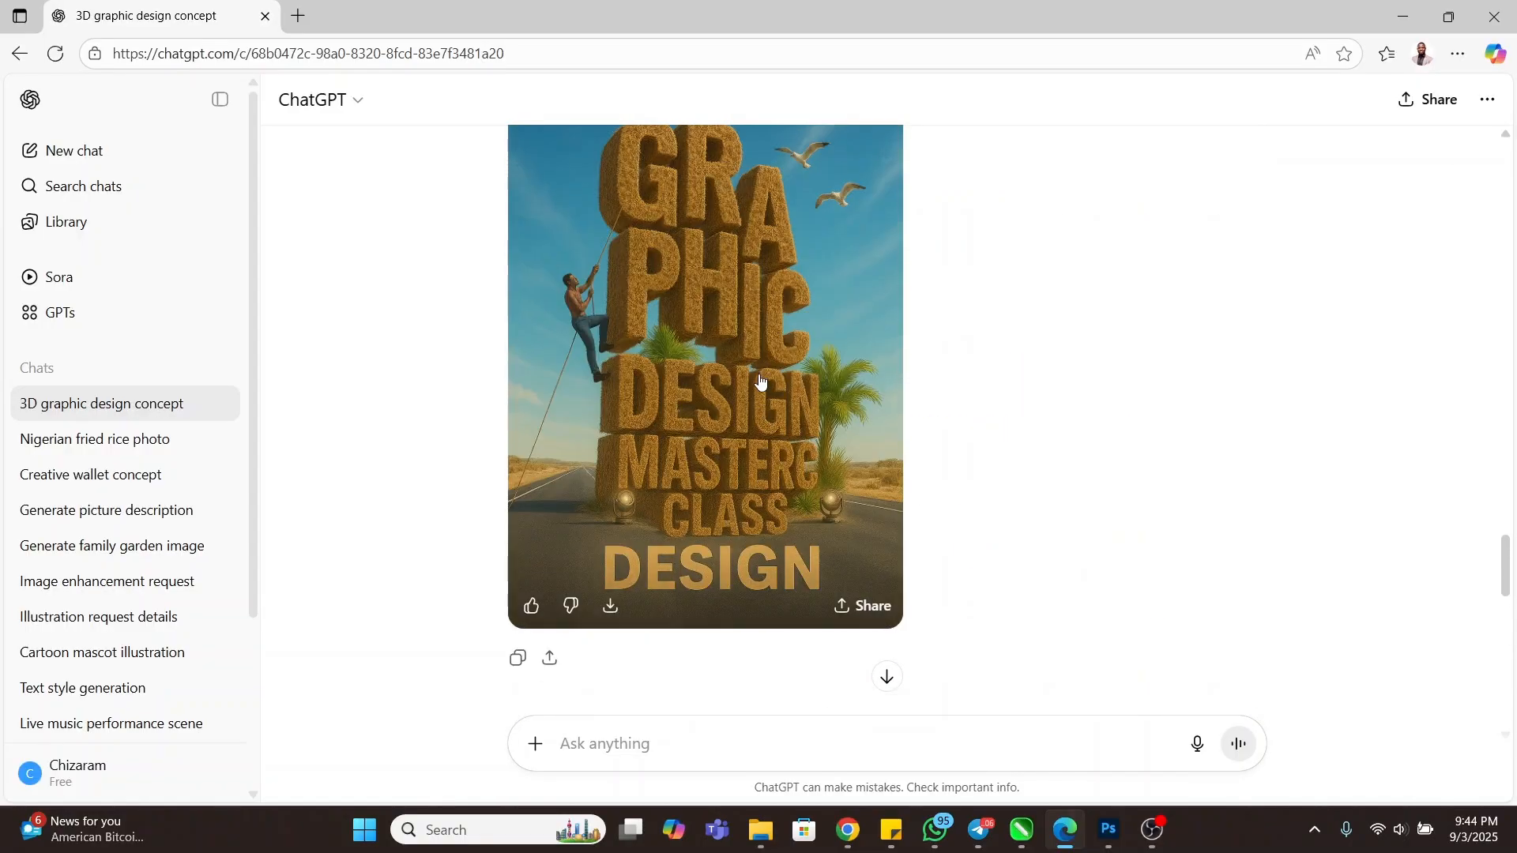
scroll(762, 389, down, 7)
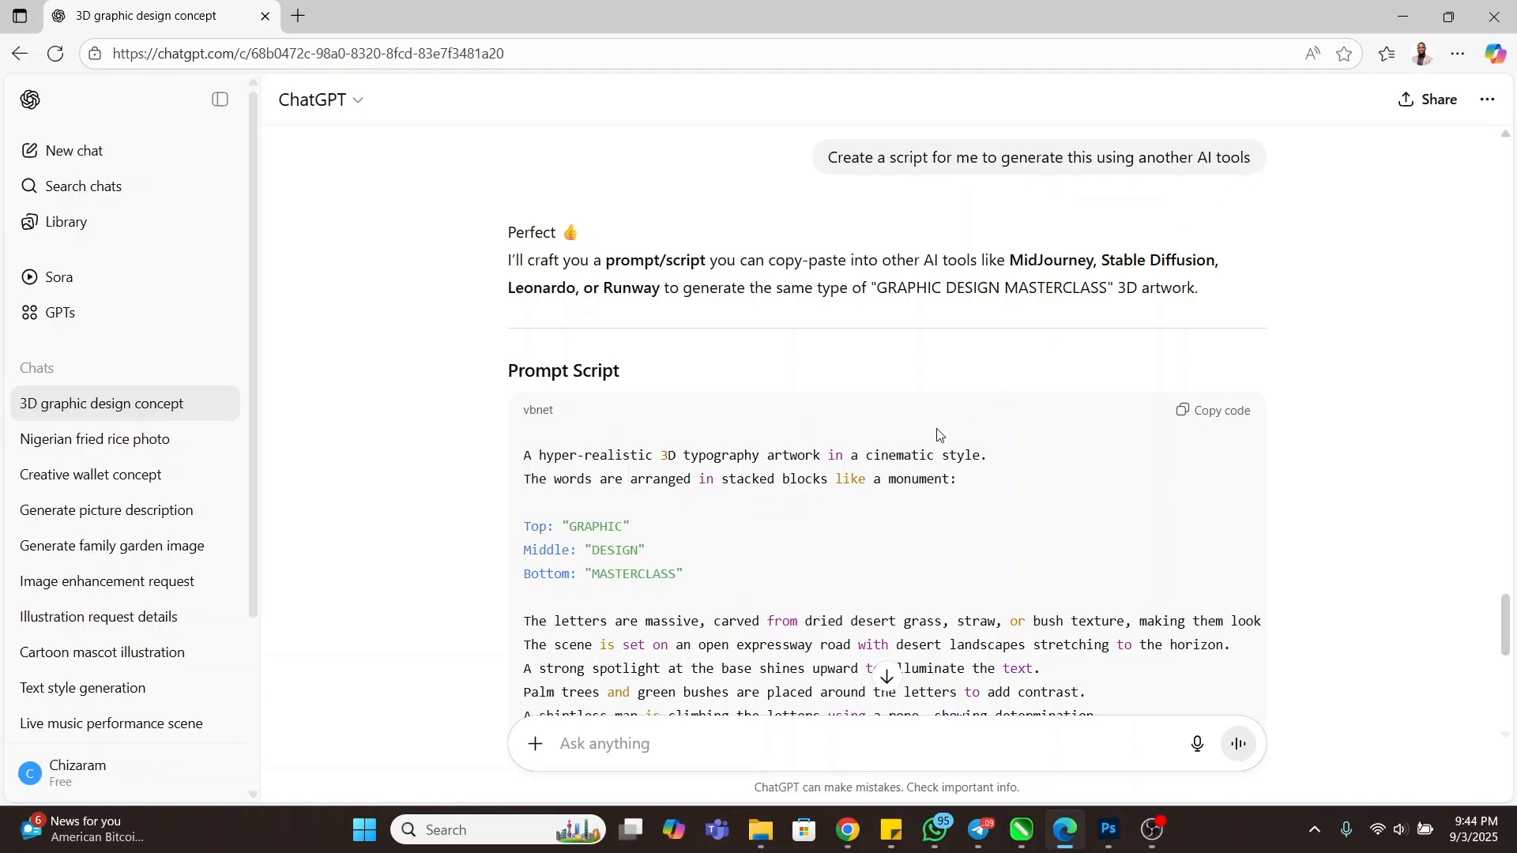
scroll(939, 435, down, 1)
scroll(592, 412, down, 3)
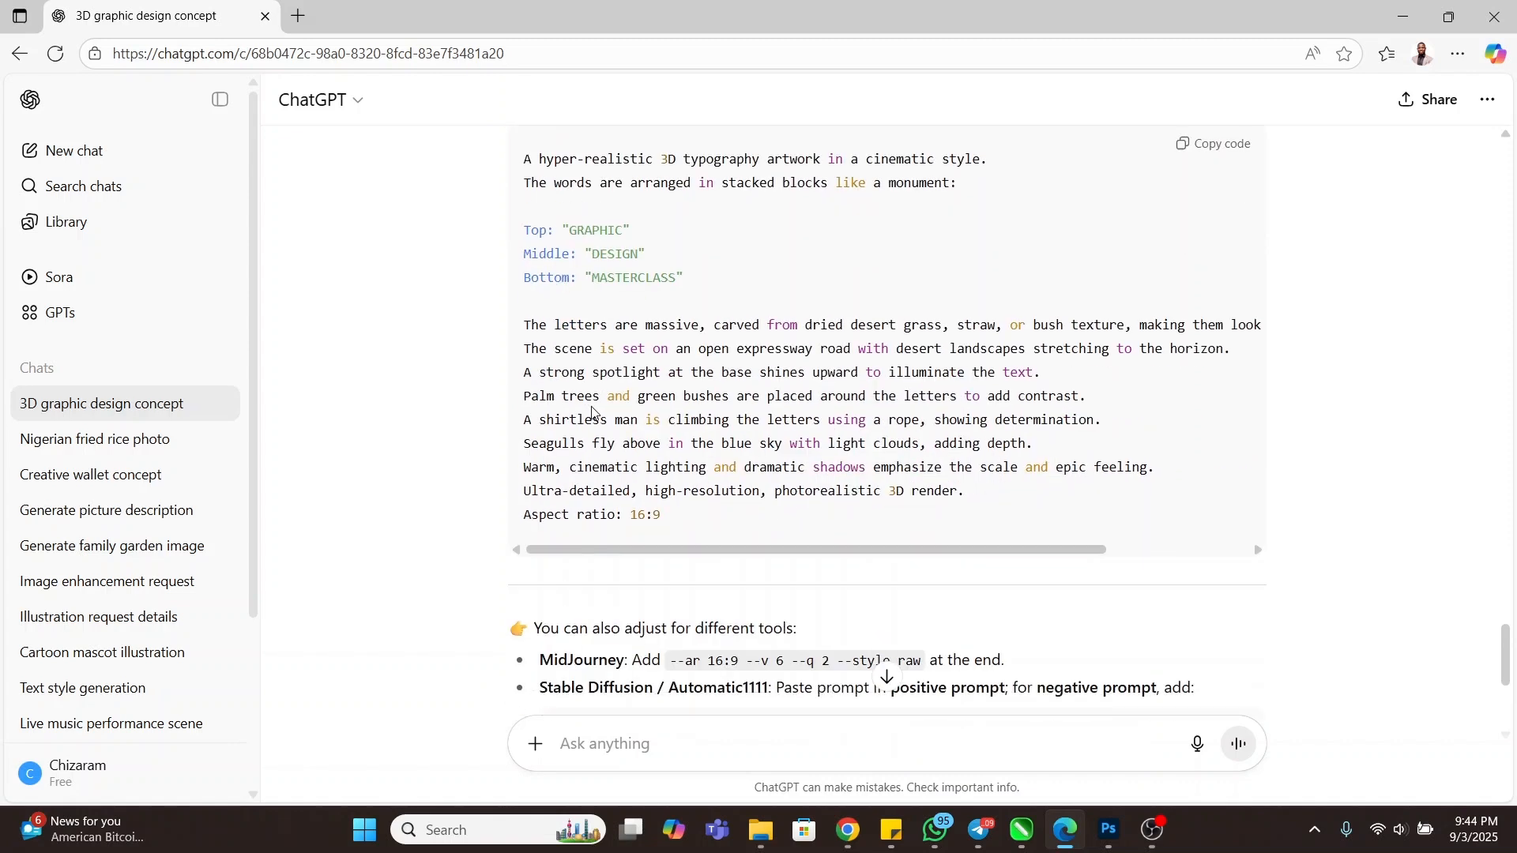
scroll(670, 375, up, 3)
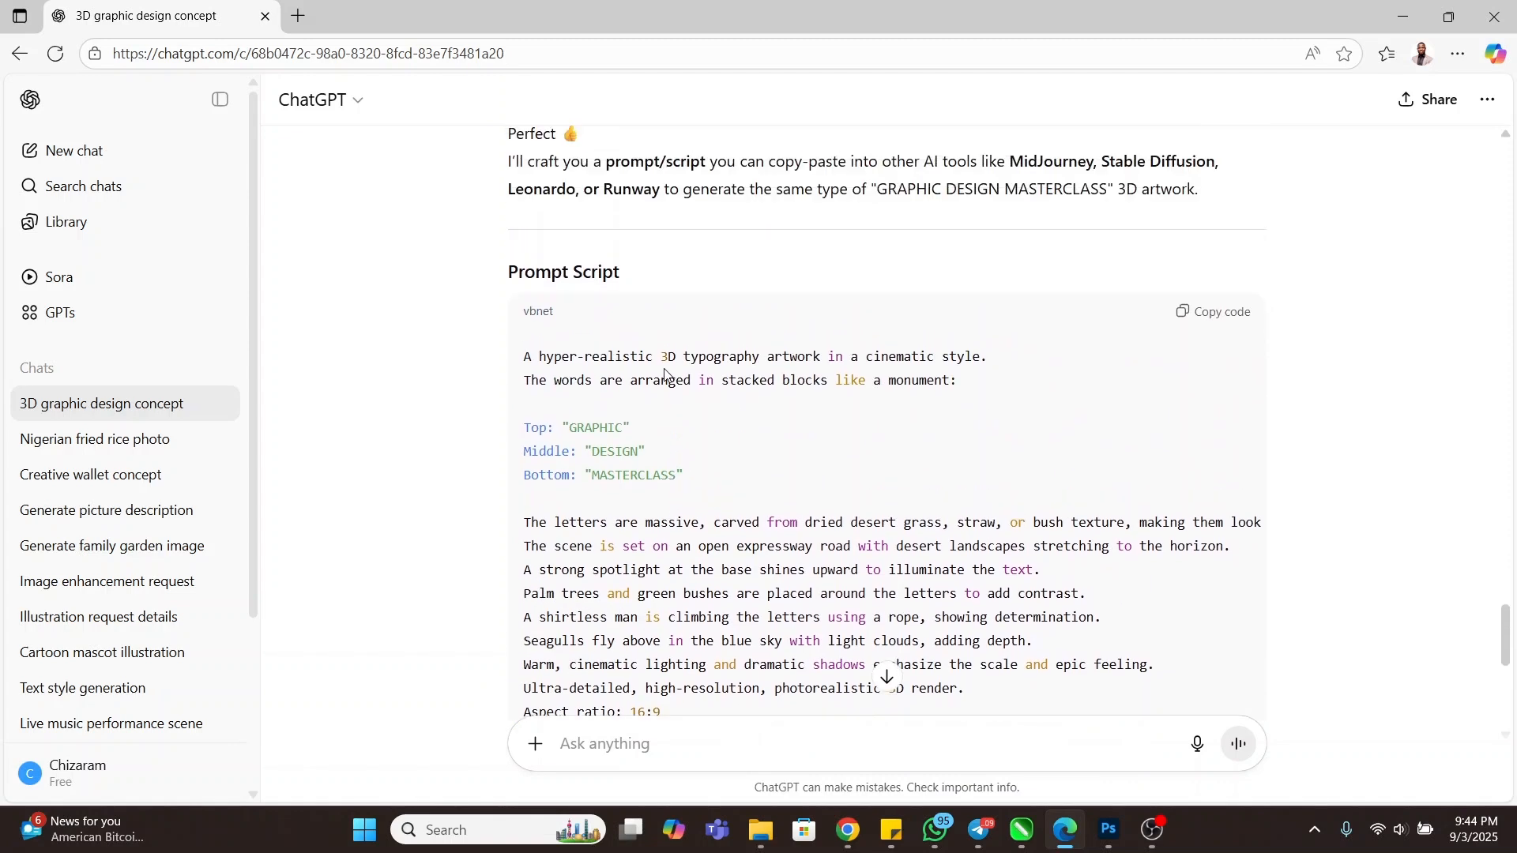
scroll(649, 403, down, 1)
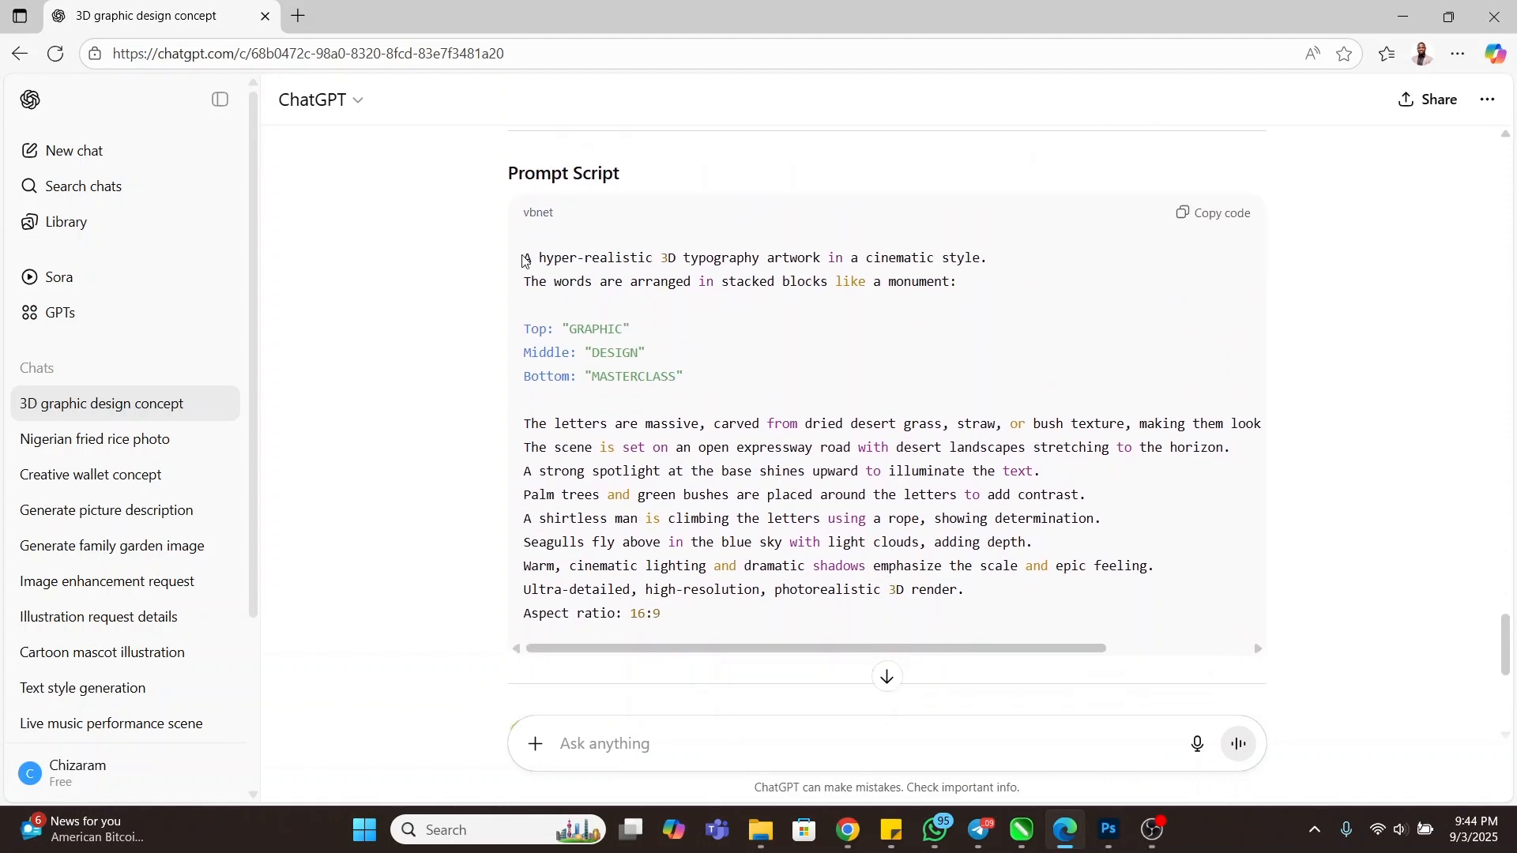
- Copy the full Prompt Script text, from "A hyper-realistic 3D typography artwork" through "Aspect ratio: 16:9", and clear the selection
drag(525, 261, 888, 620)
right_click(772, 452)
click(847, 456)
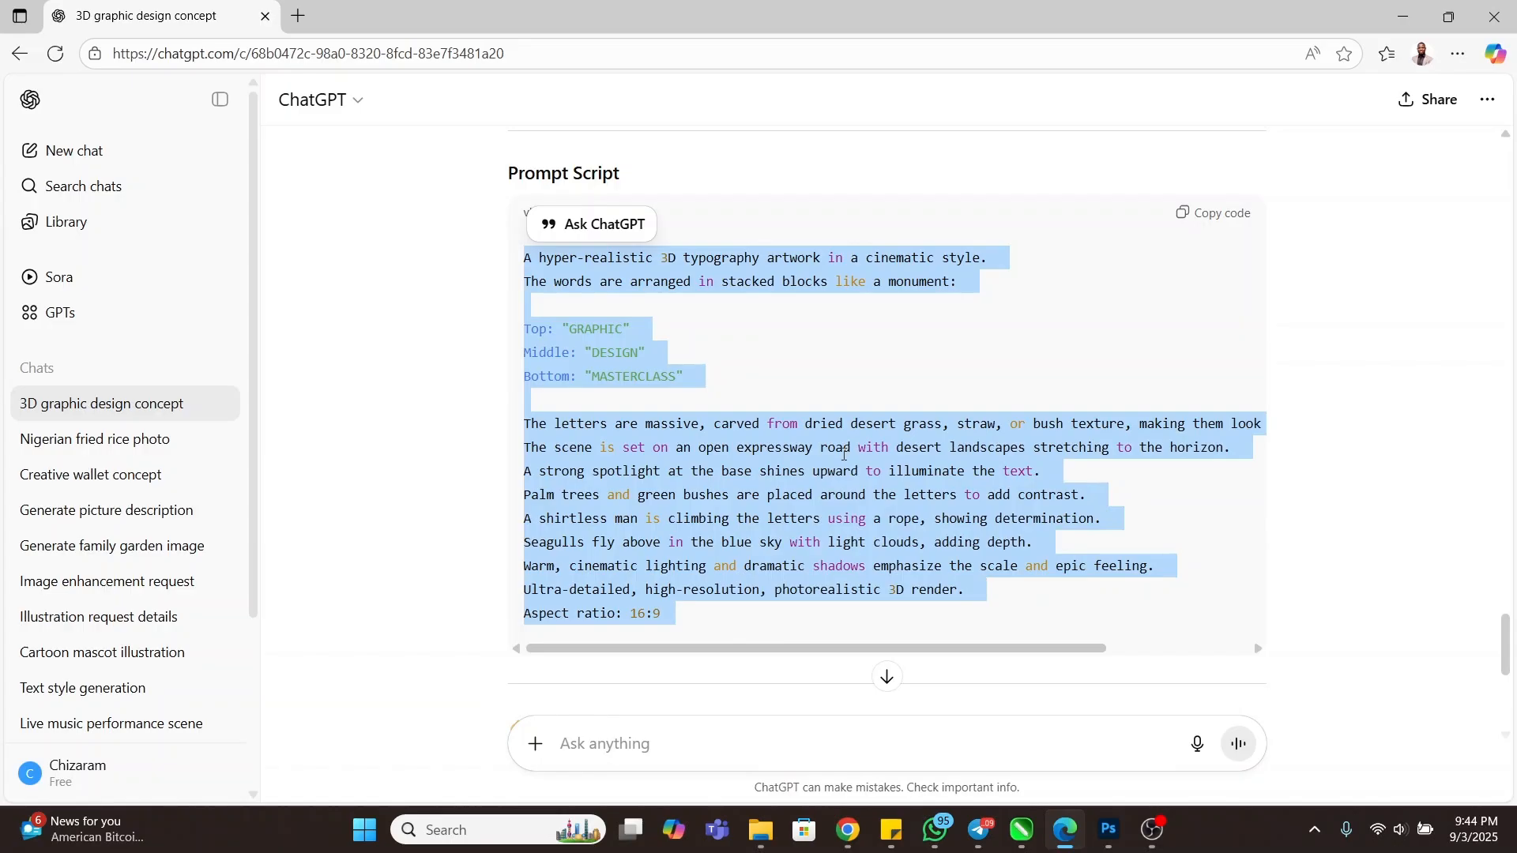
click(715, 425)
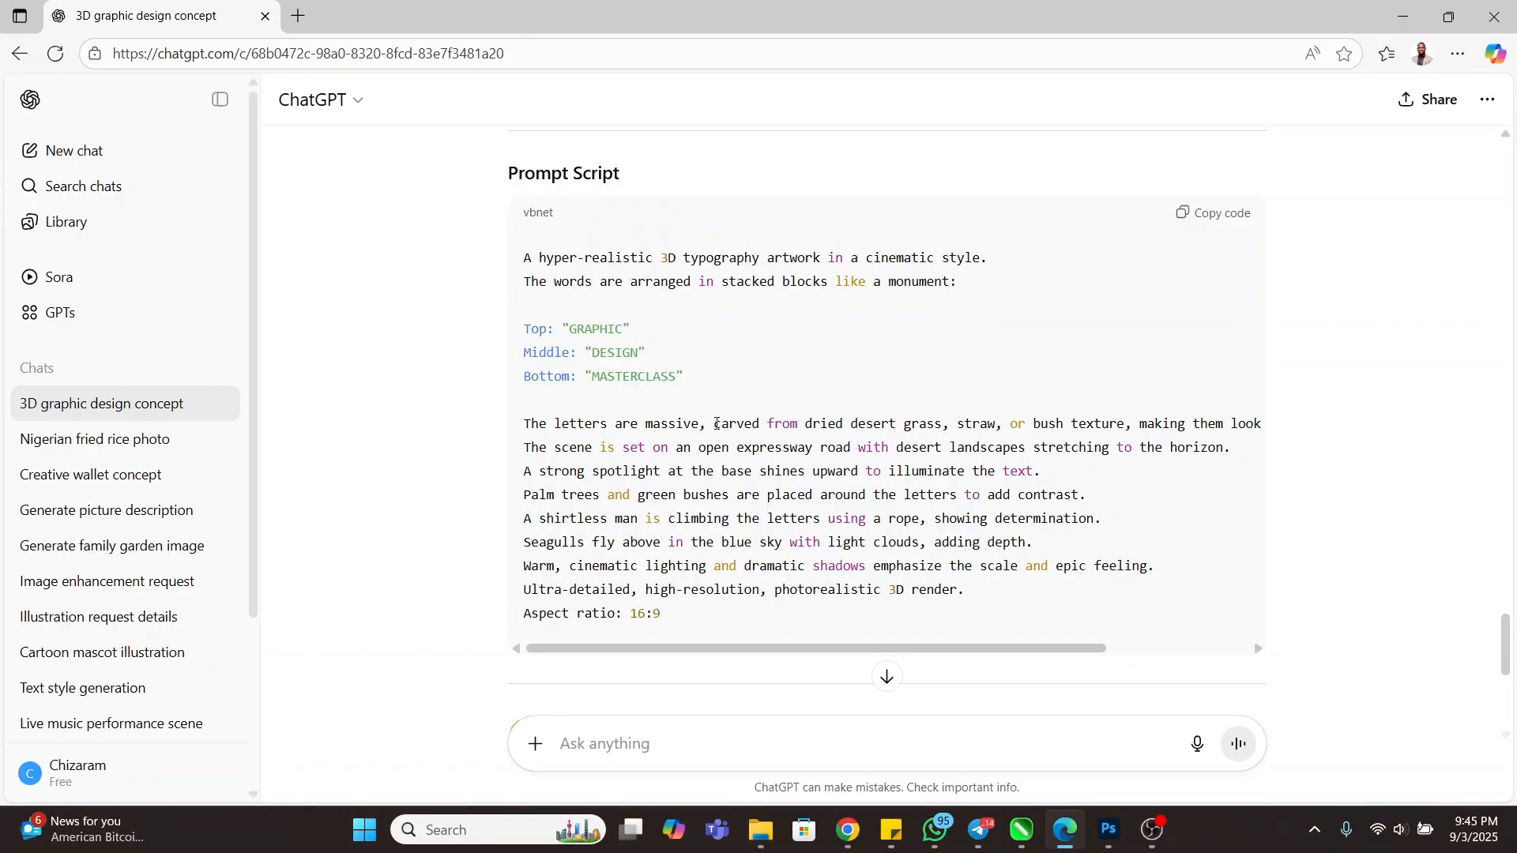
- Highlight the words GRAPHIC, DESIGN and MASTERCLASS in turn in the Prompt Script, and clear the selection
drag(632, 329, 562, 330)
drag(652, 353, 594, 354)
click(683, 376)
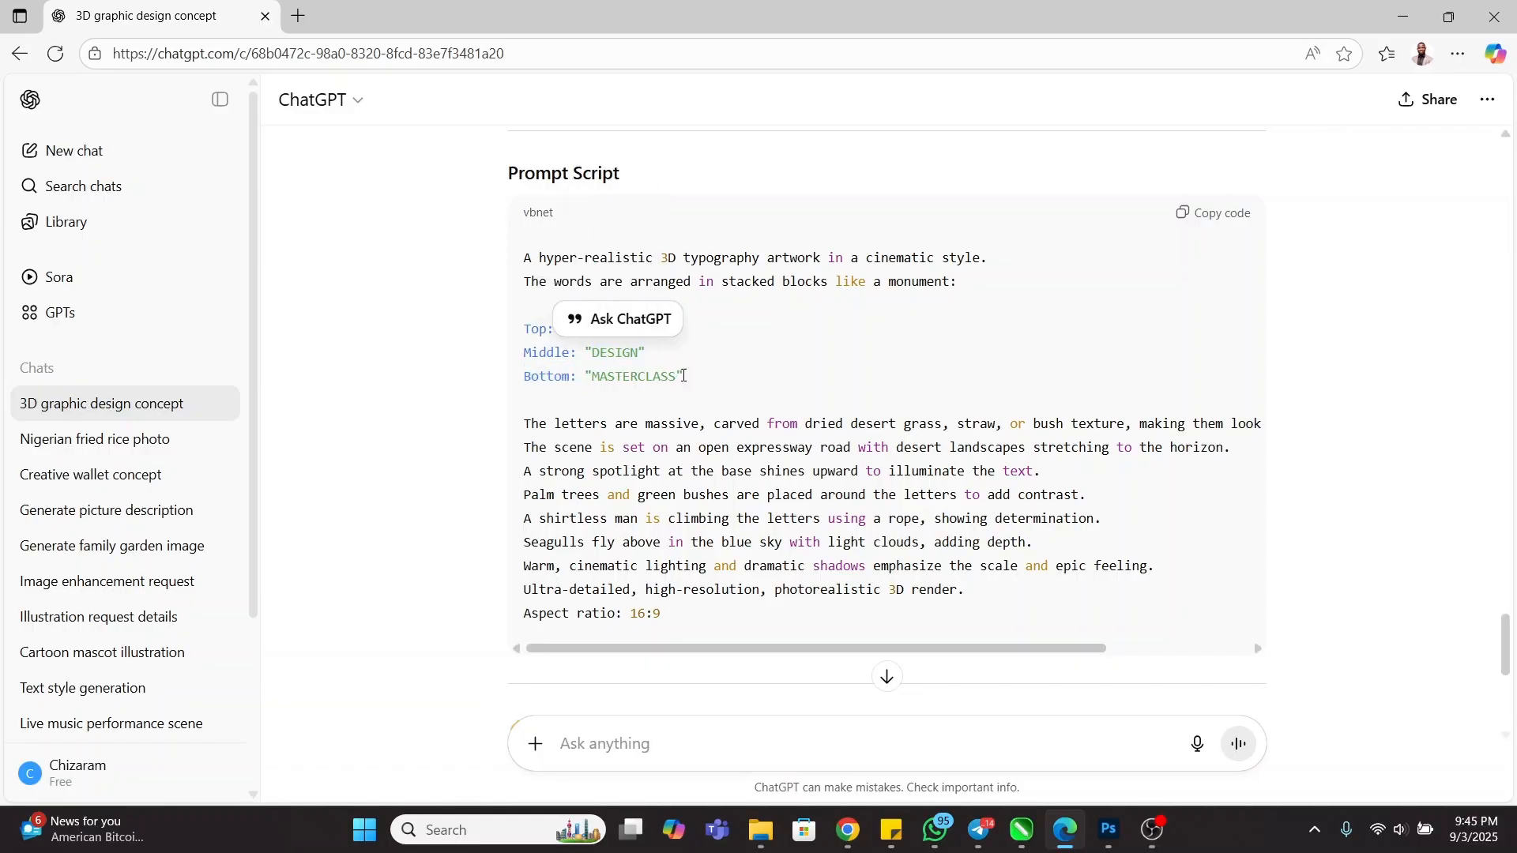
drag(683, 376, 596, 390)
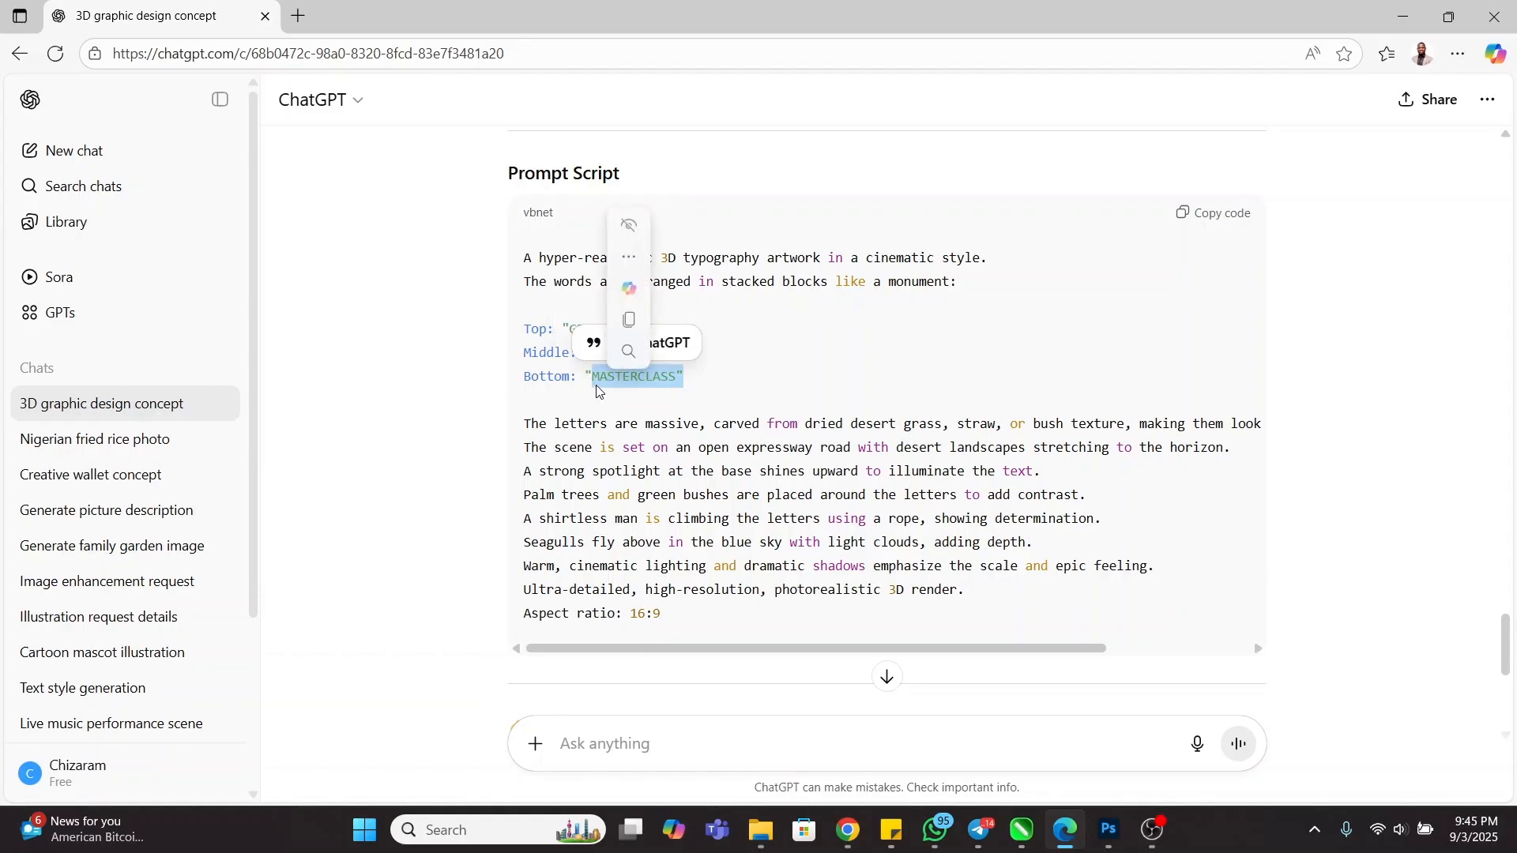
click(715, 382)
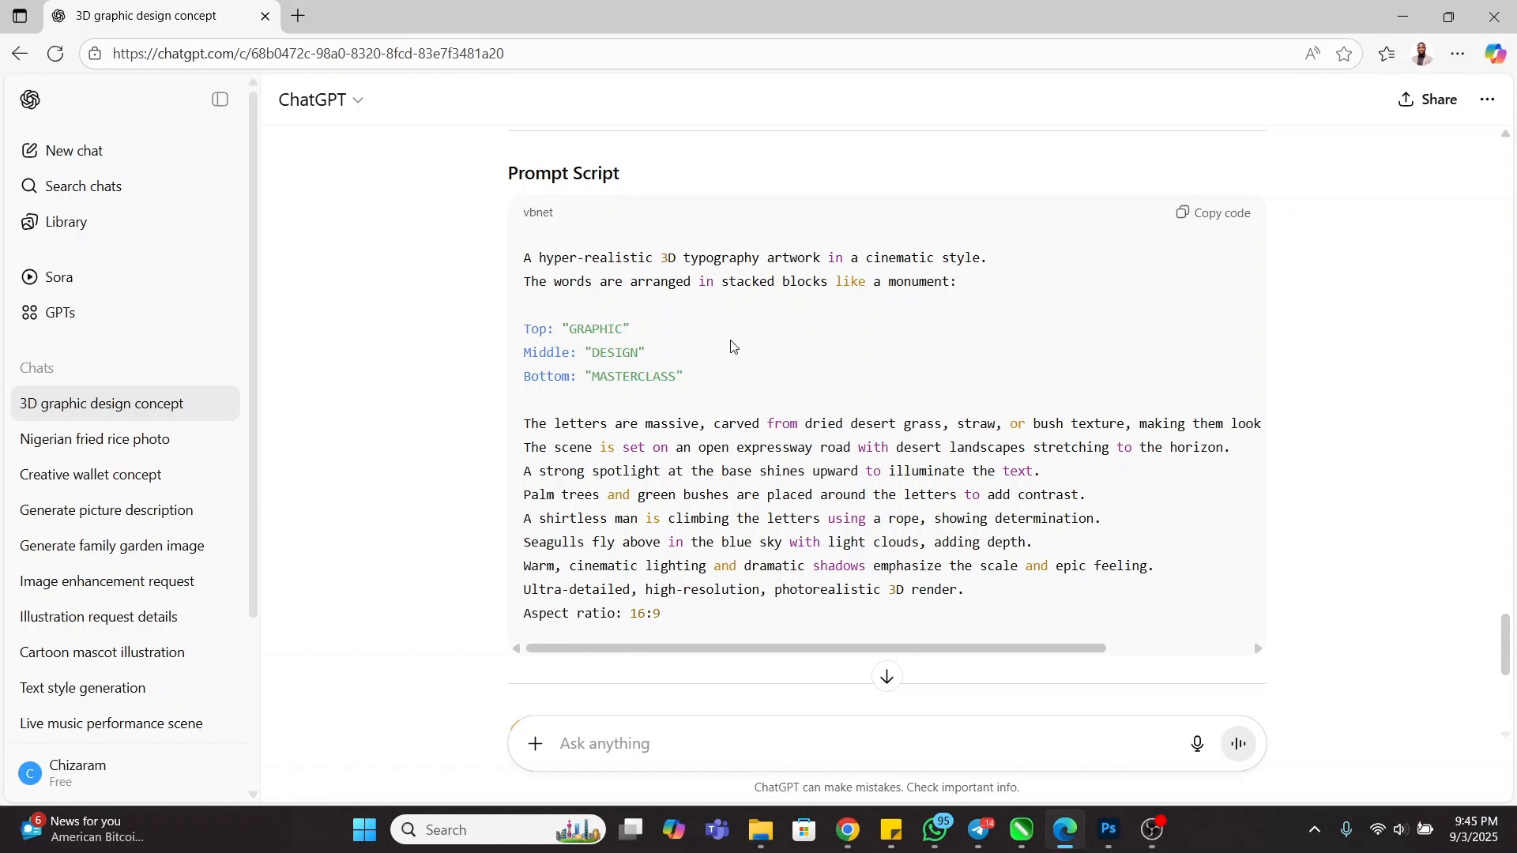
- Switch to ImageFX in Chrome and read its pasted typography prompt, comparing it with the ChatGPT Prompt Script
click(847, 831)
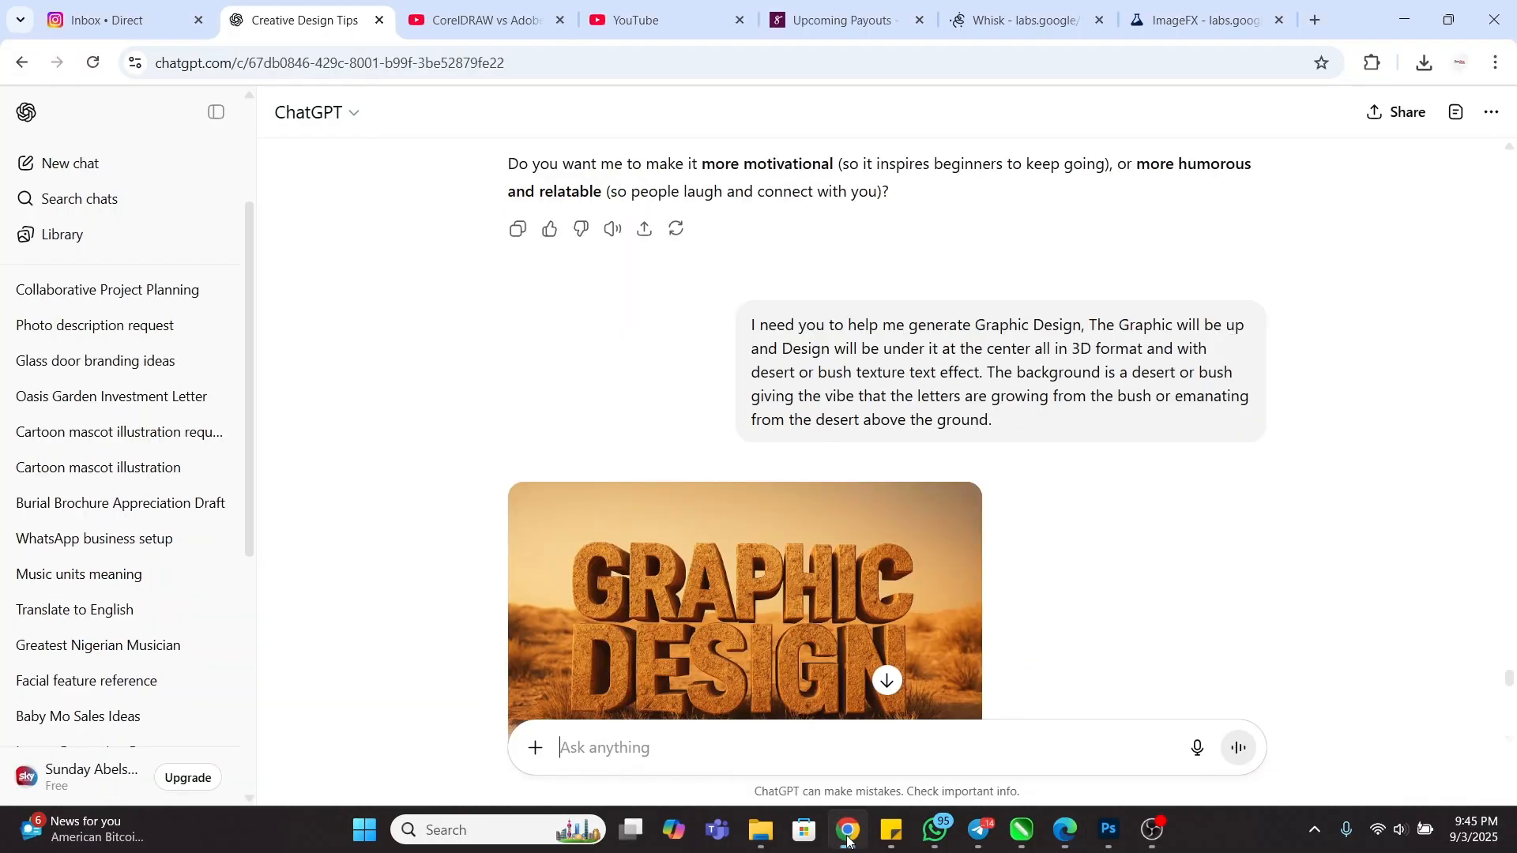
click(1217, 18)
scroll(355, 360, up, 10)
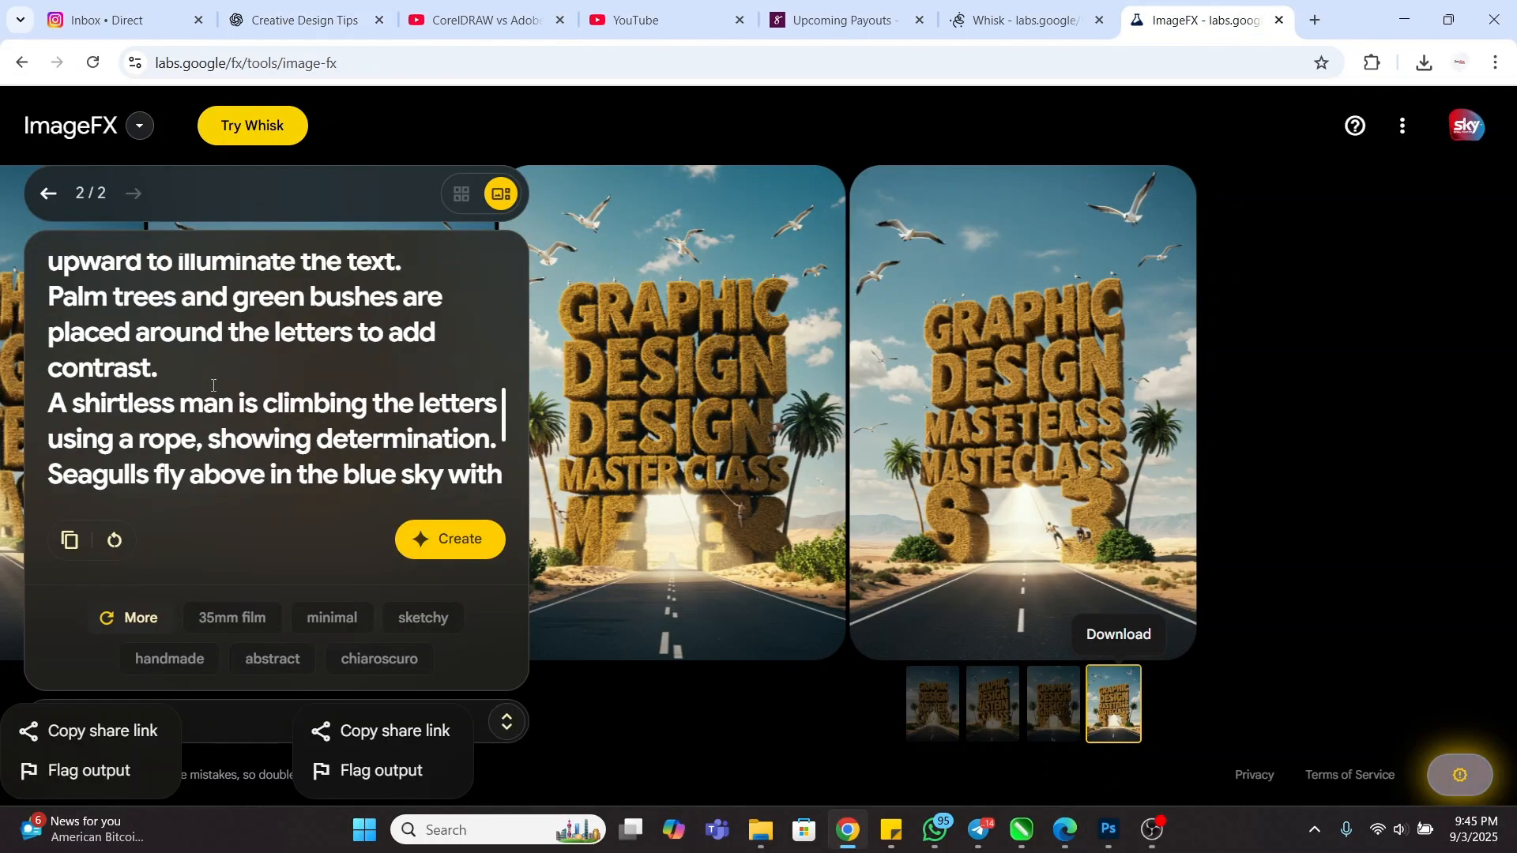
scroll(355, 359, up, 1)
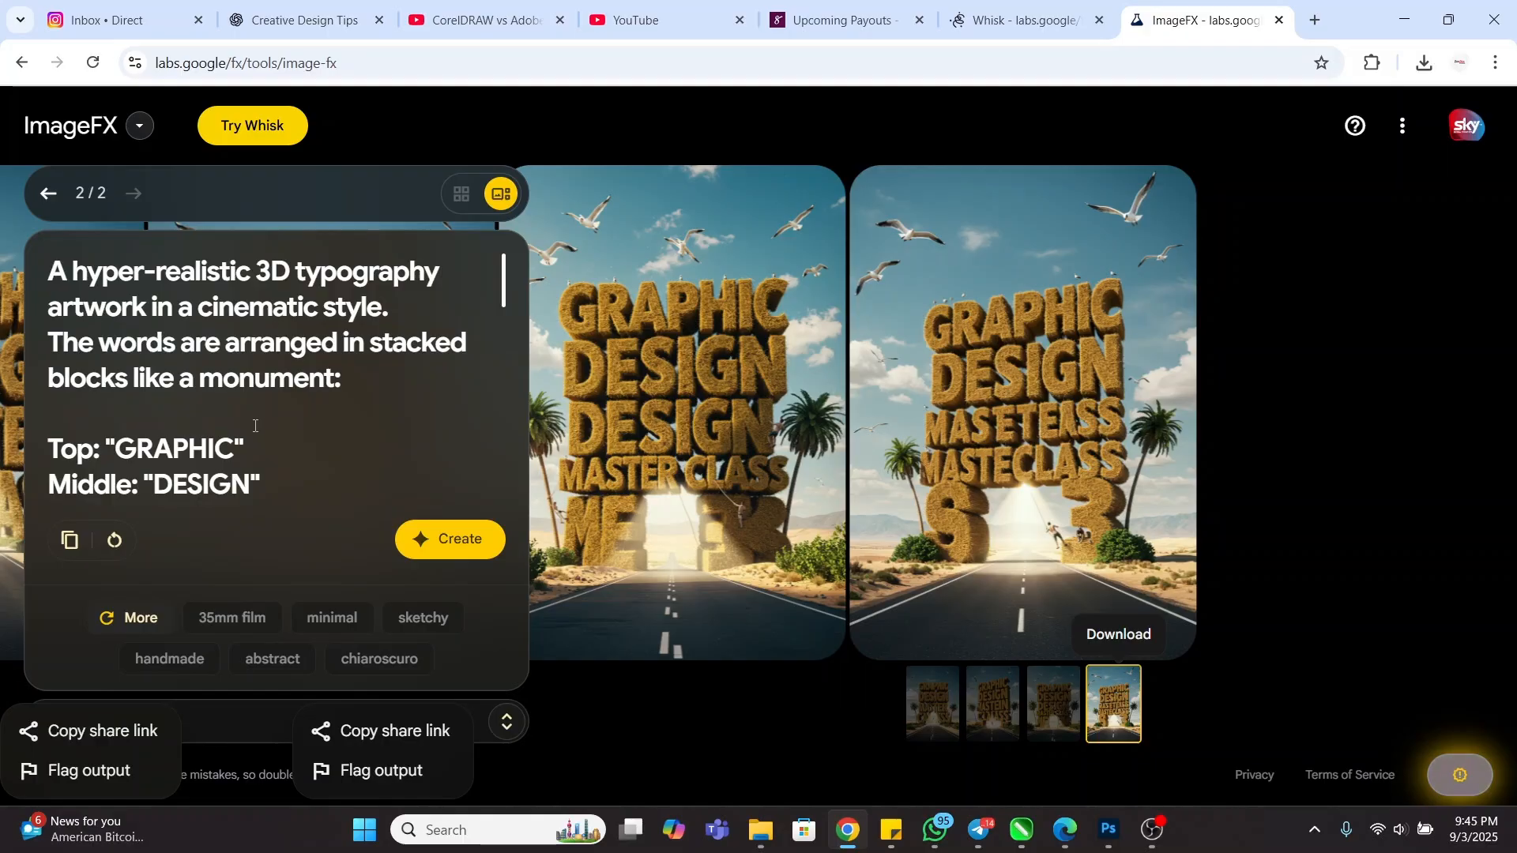
click(1067, 831)
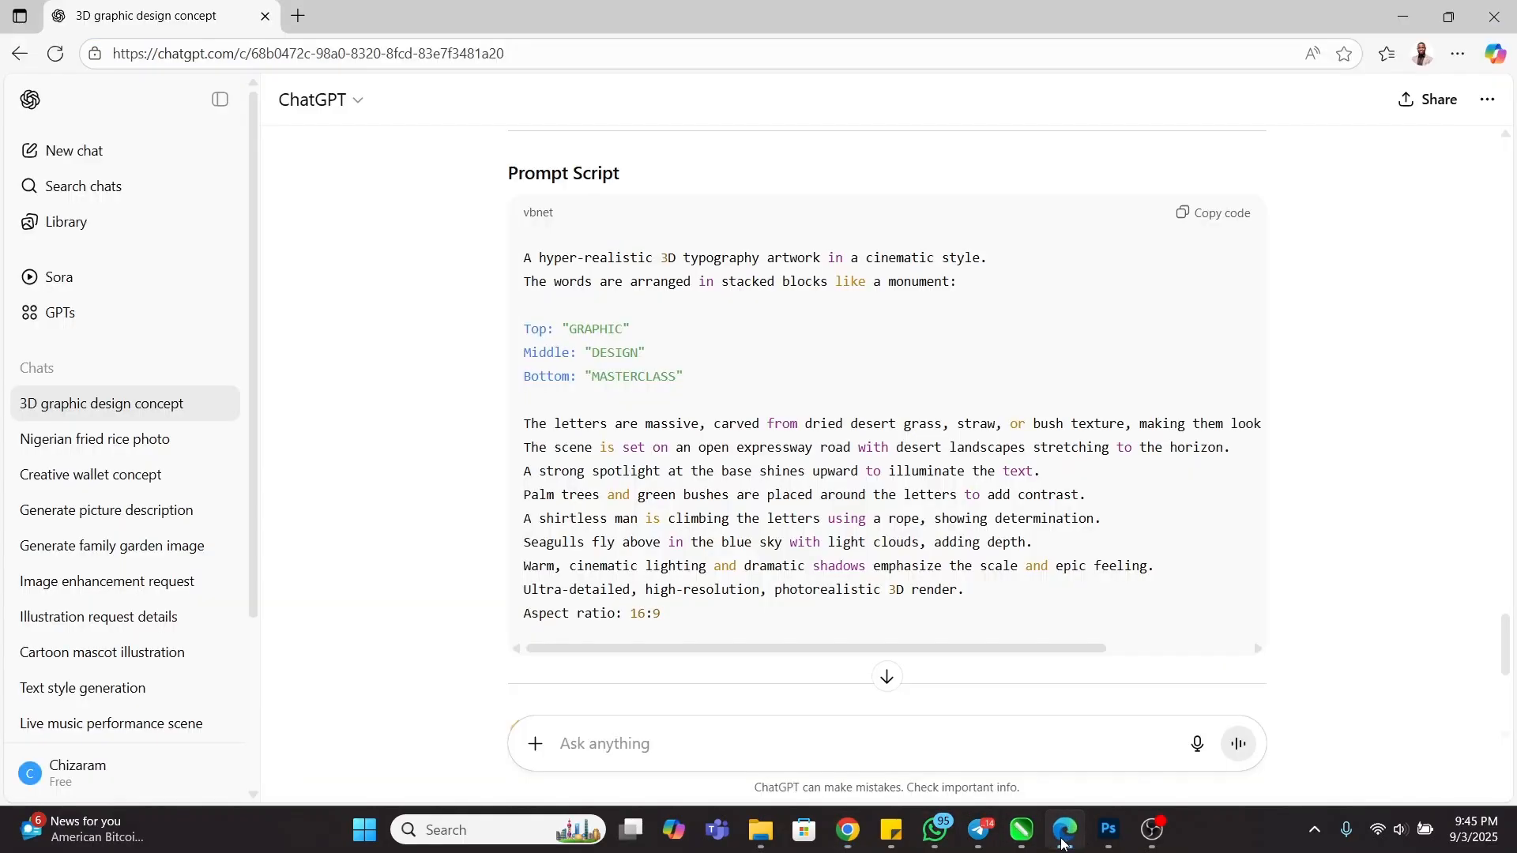
click(1064, 831)
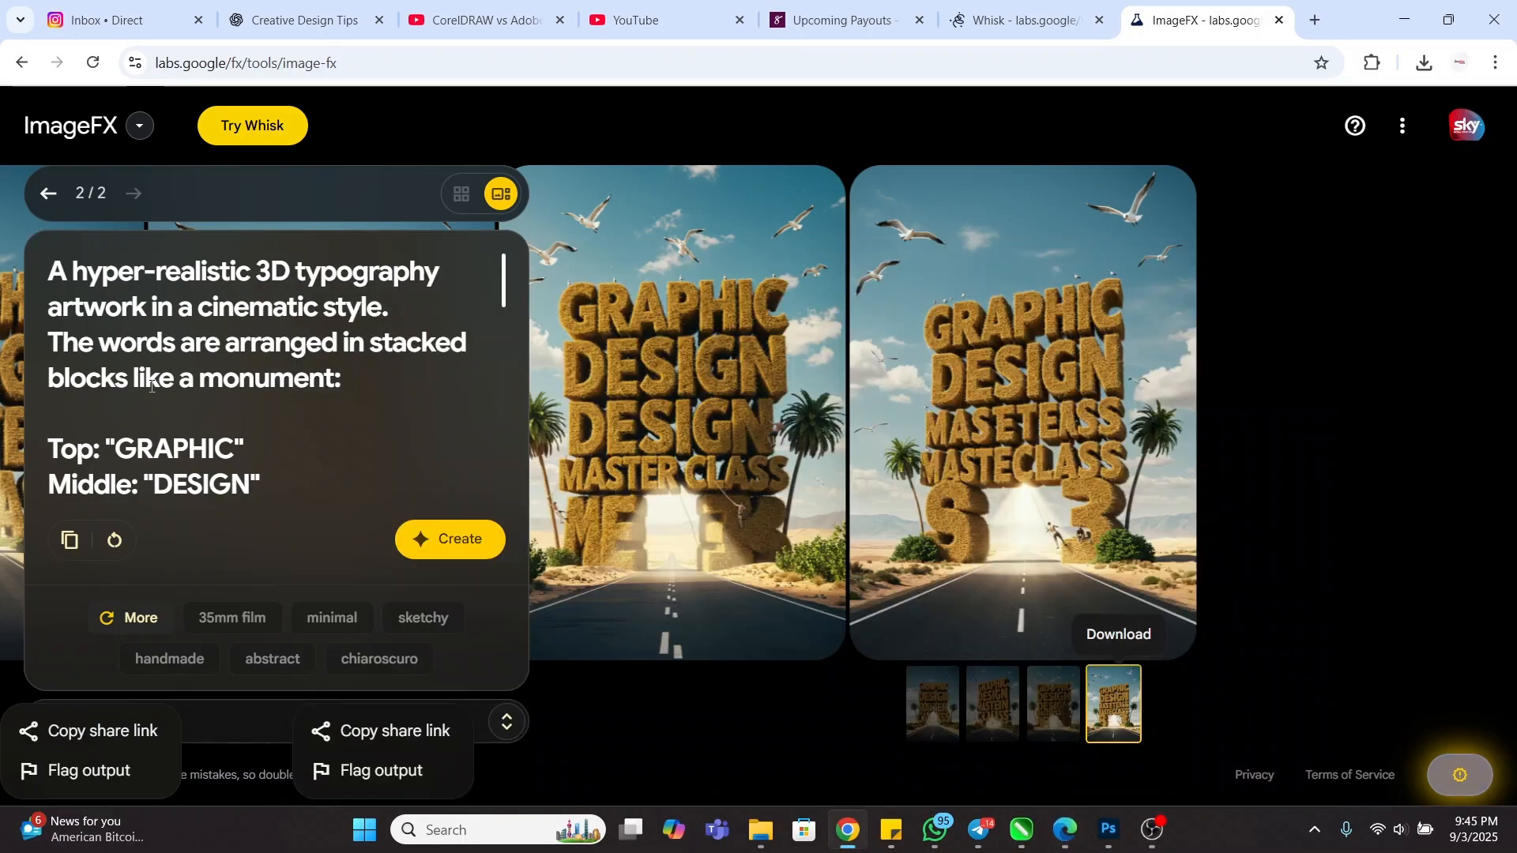
scroll(168, 356, down, 10)
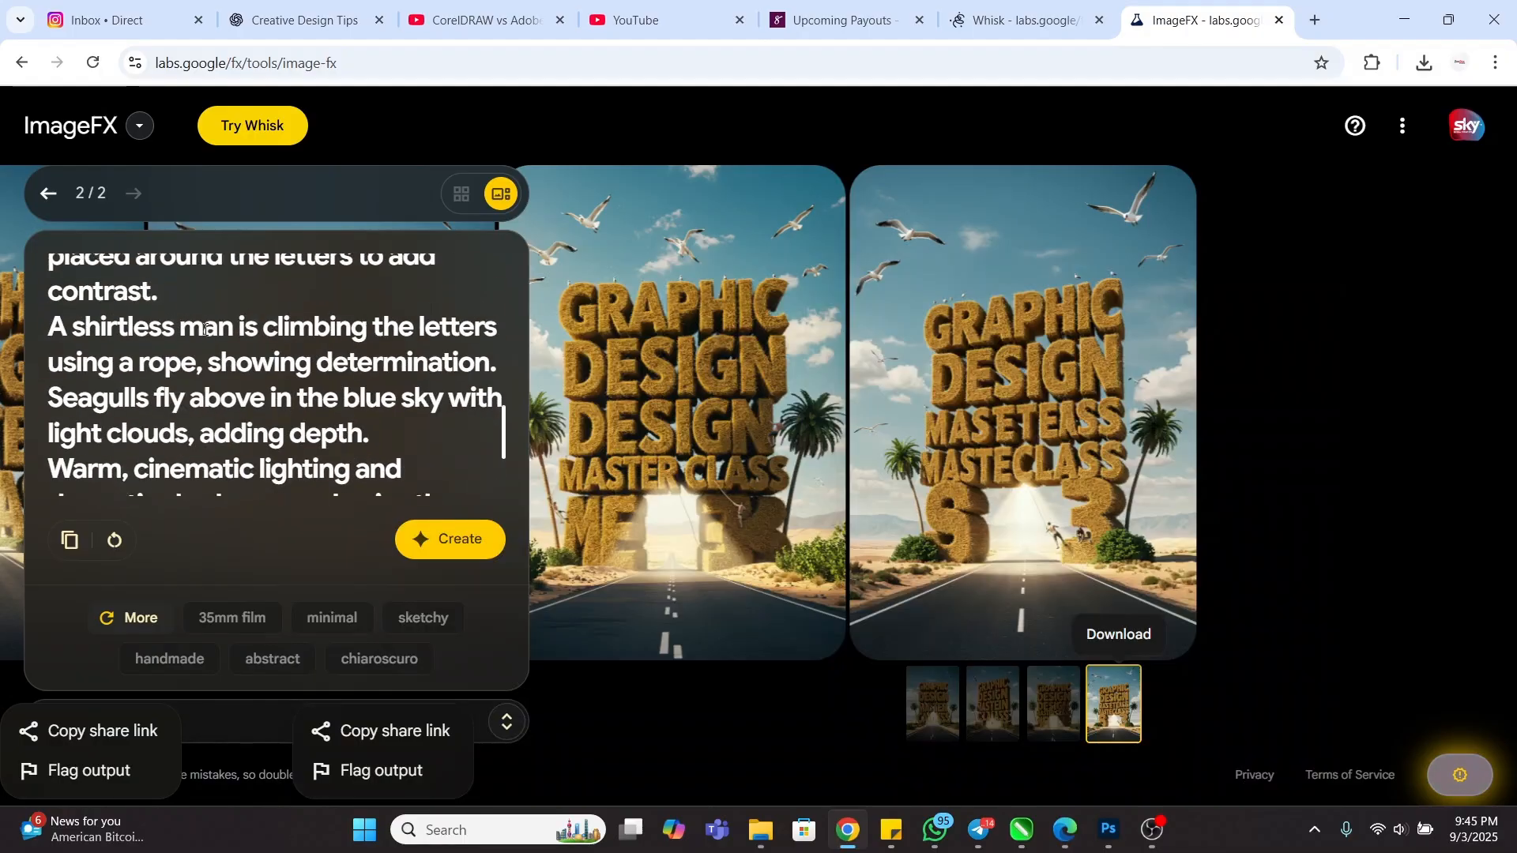
- Step back from the last image through the generated road typography images in the ImageFX results
mouse_move(955, 429)
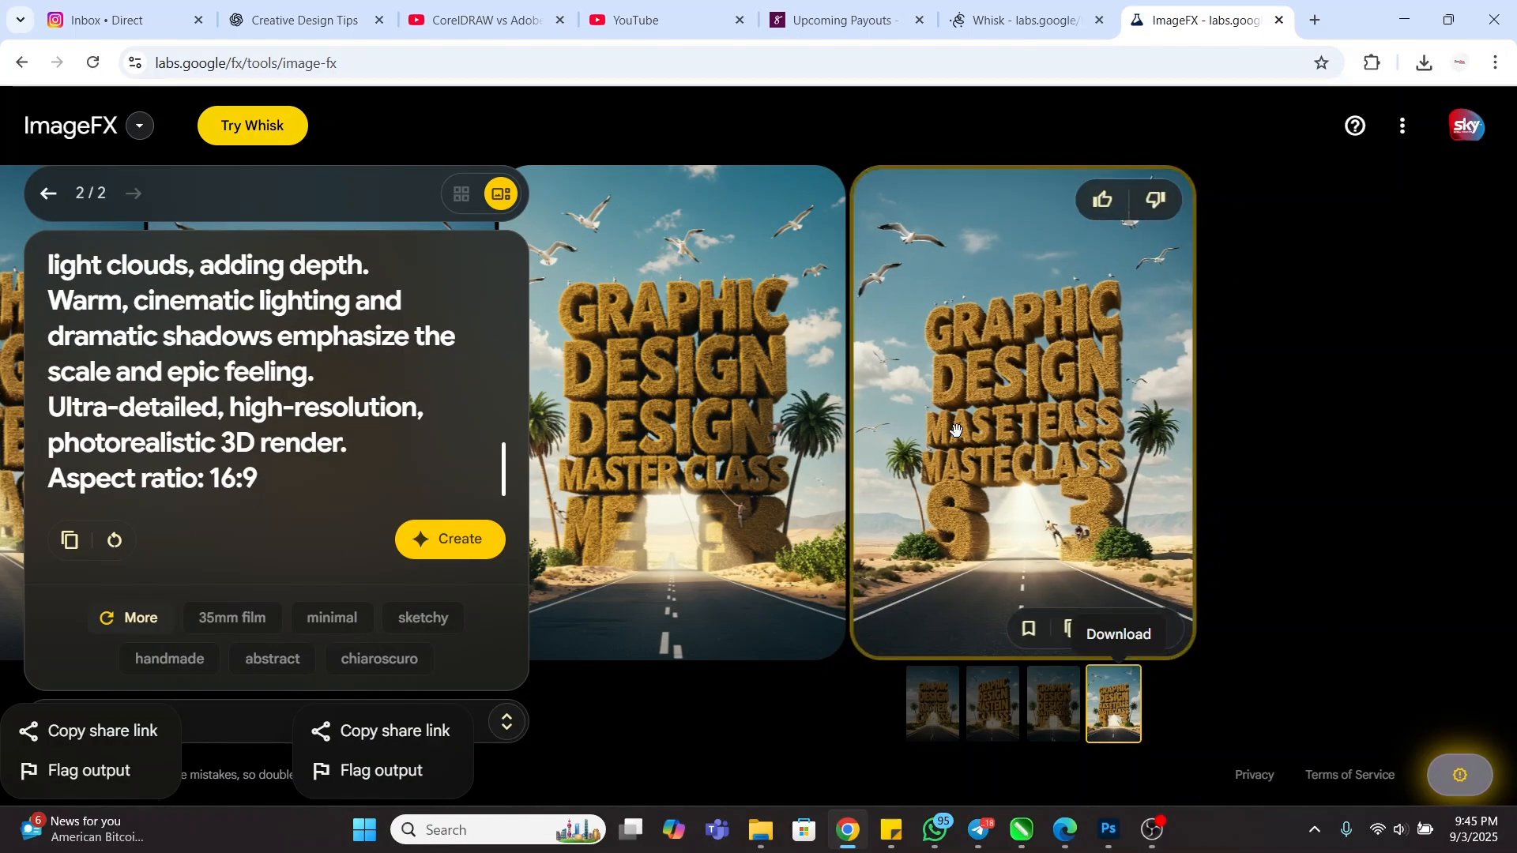
click(723, 407)
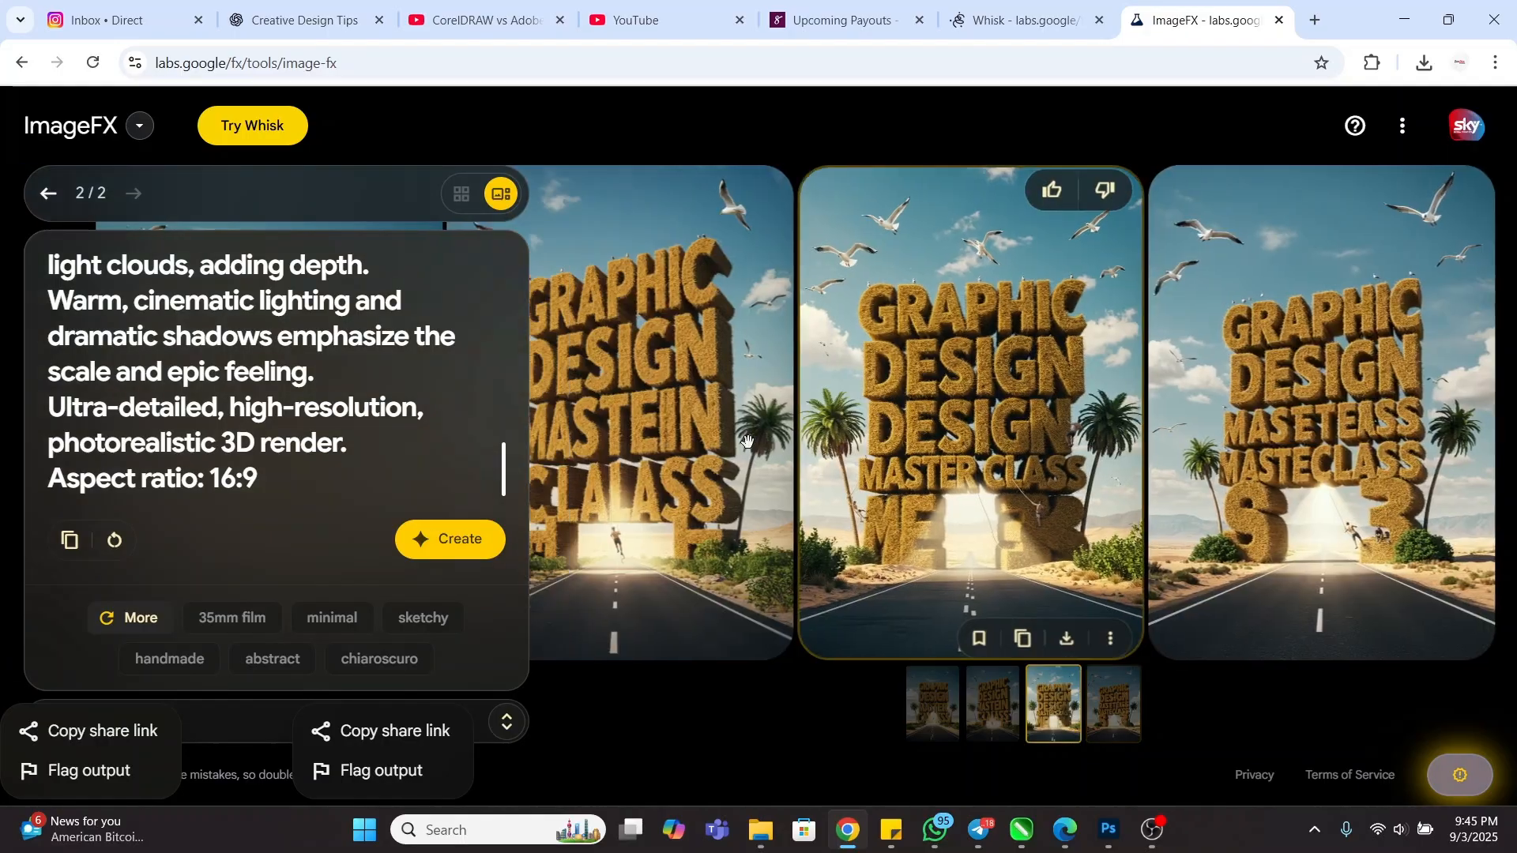
click(724, 408)
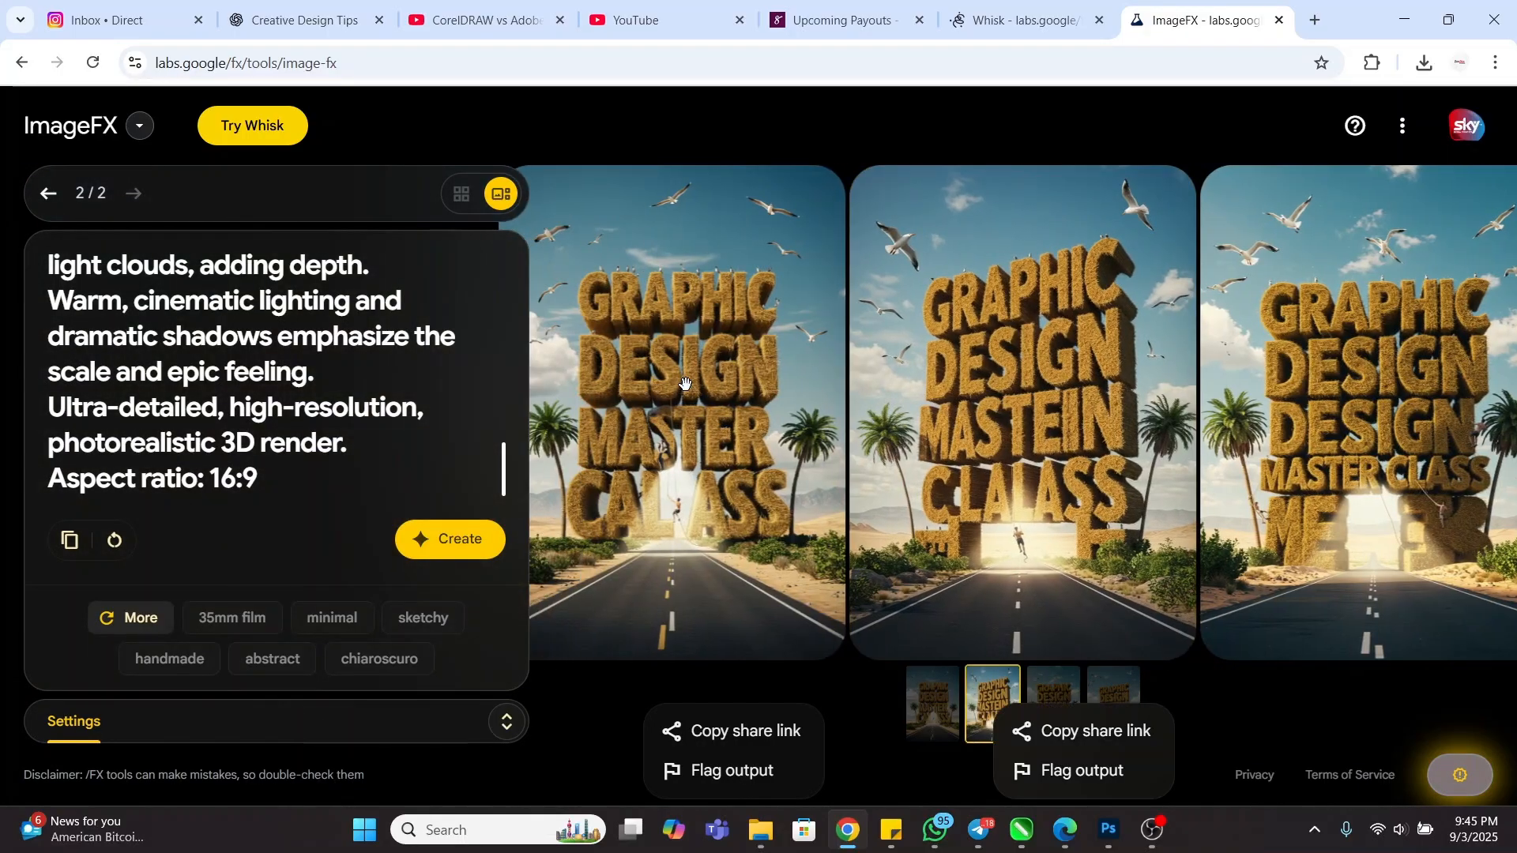
click(686, 384)
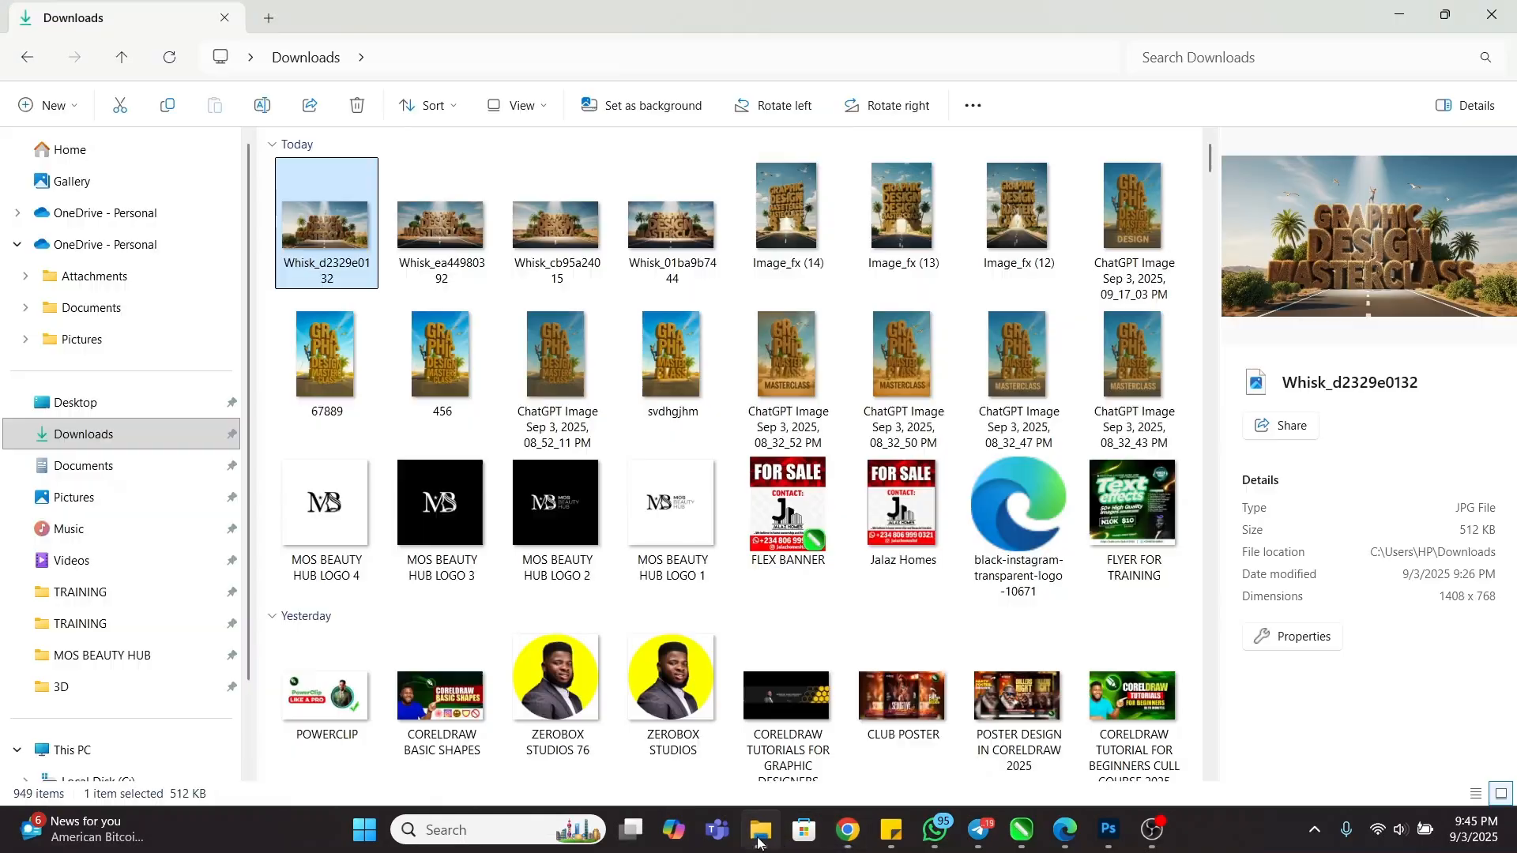
- Open Image_fx (14) from Downloads in a maximized viewer and look through Image_fx (13), Image_fx (12) and the ChatGPT image
click(760, 829)
click(778, 217)
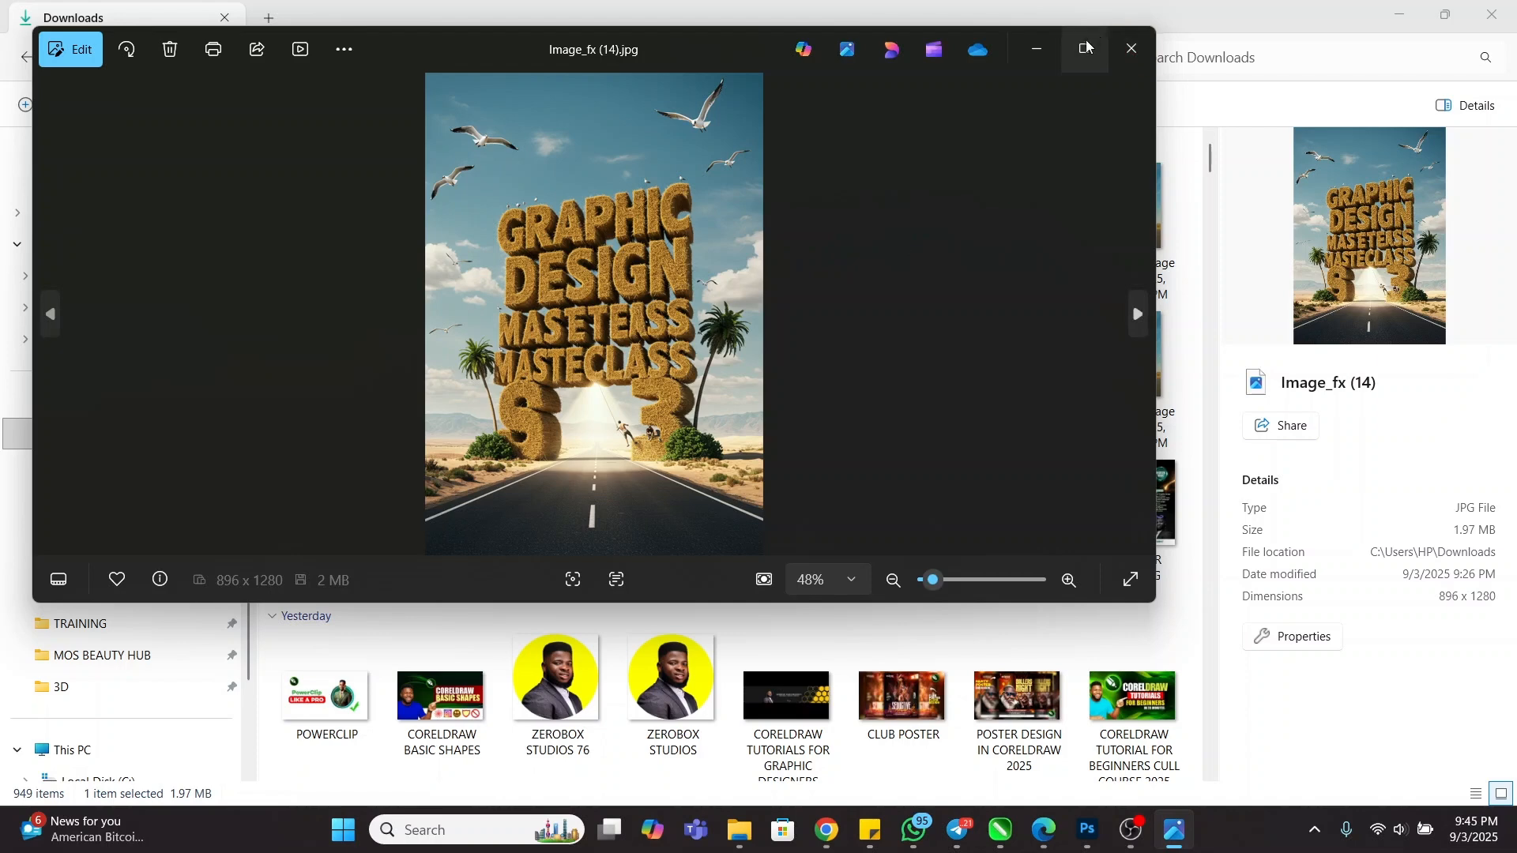
click(1079, 49)
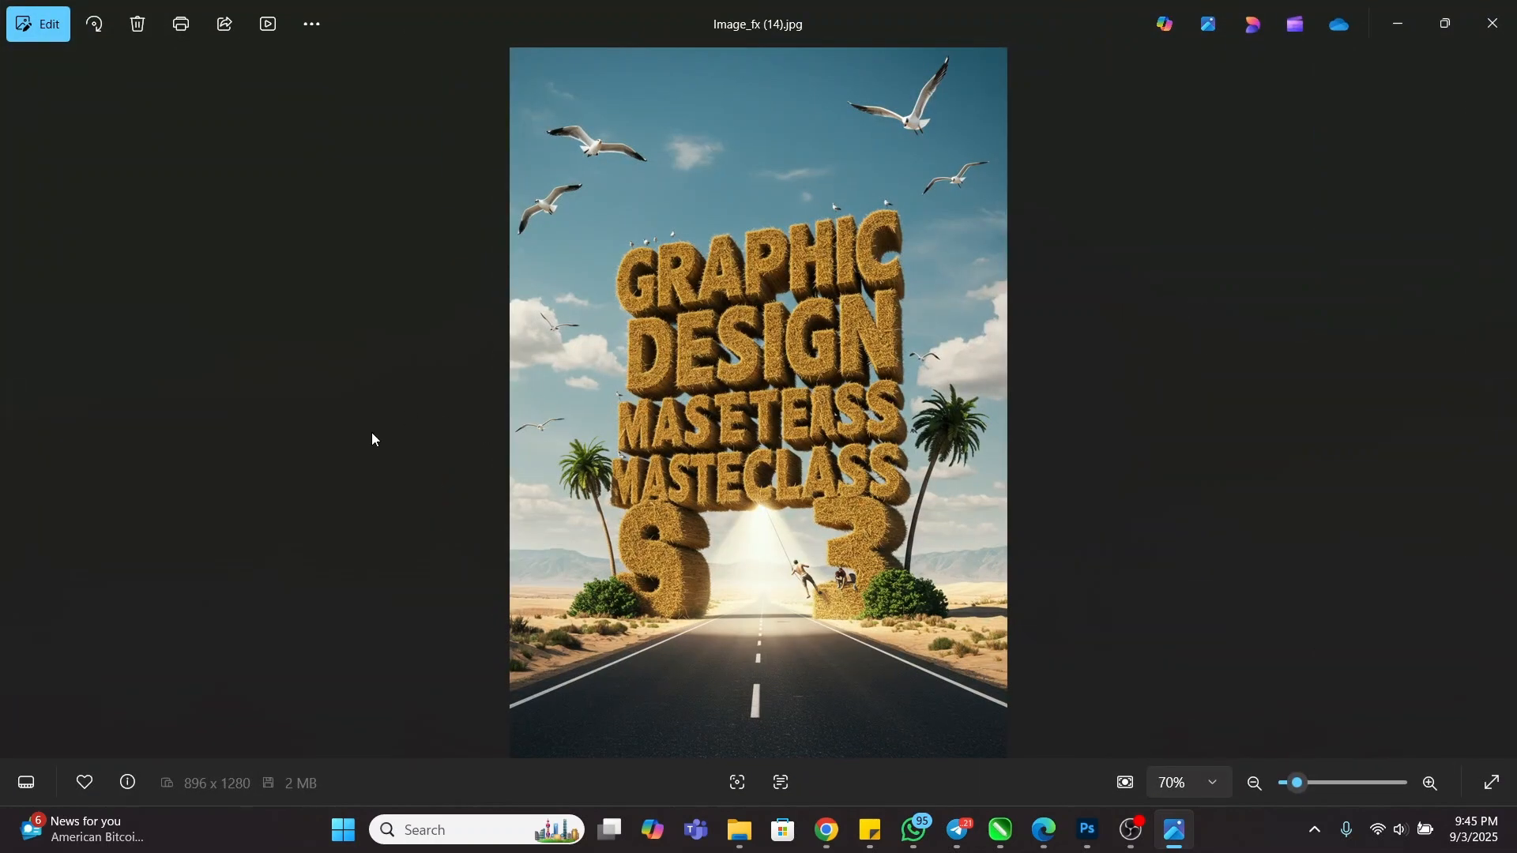
key(Left)
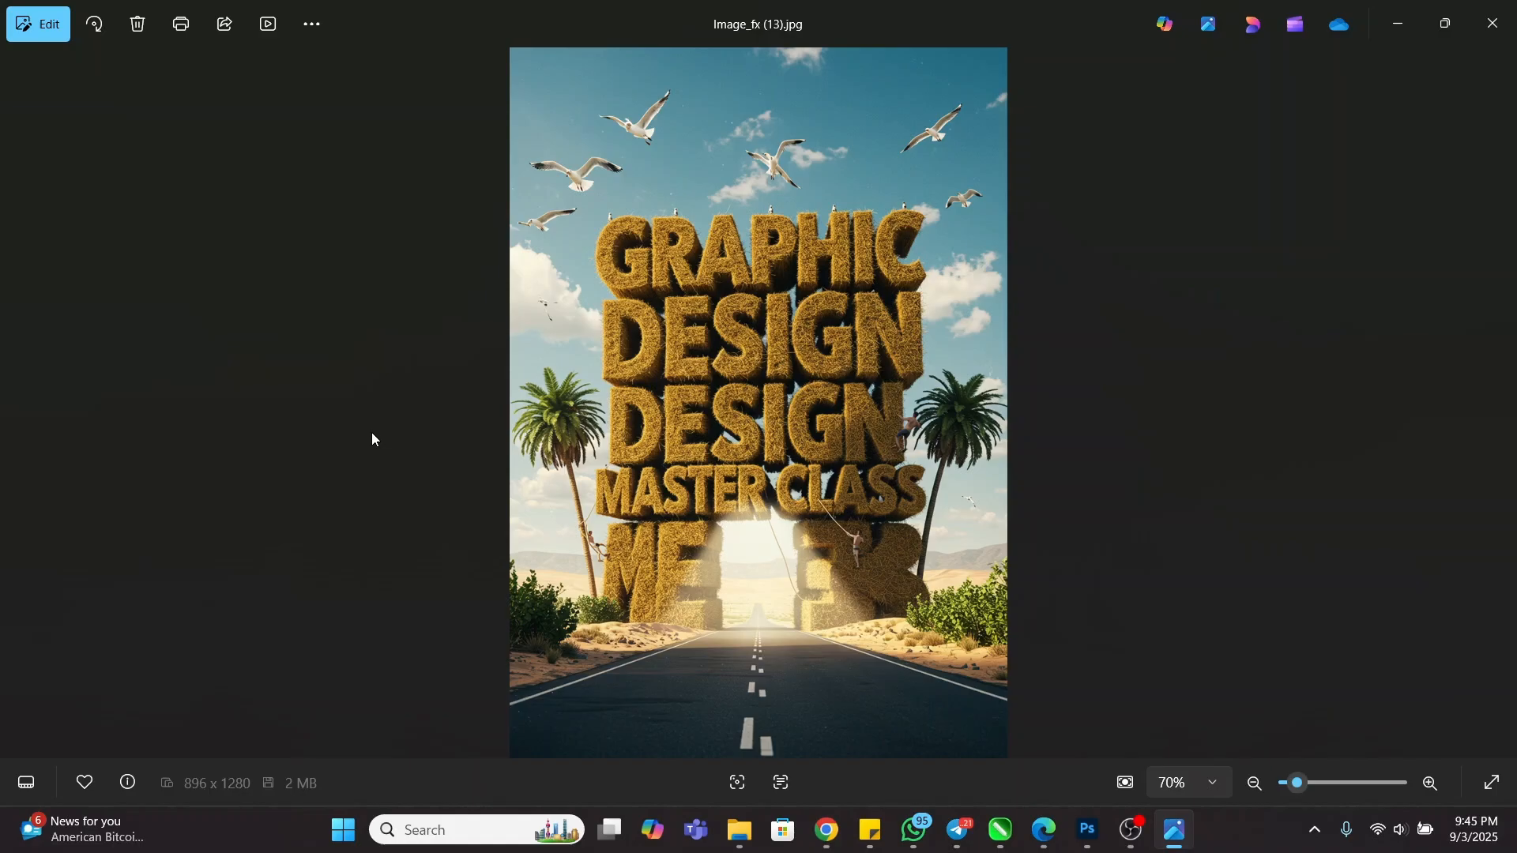
key(Left)
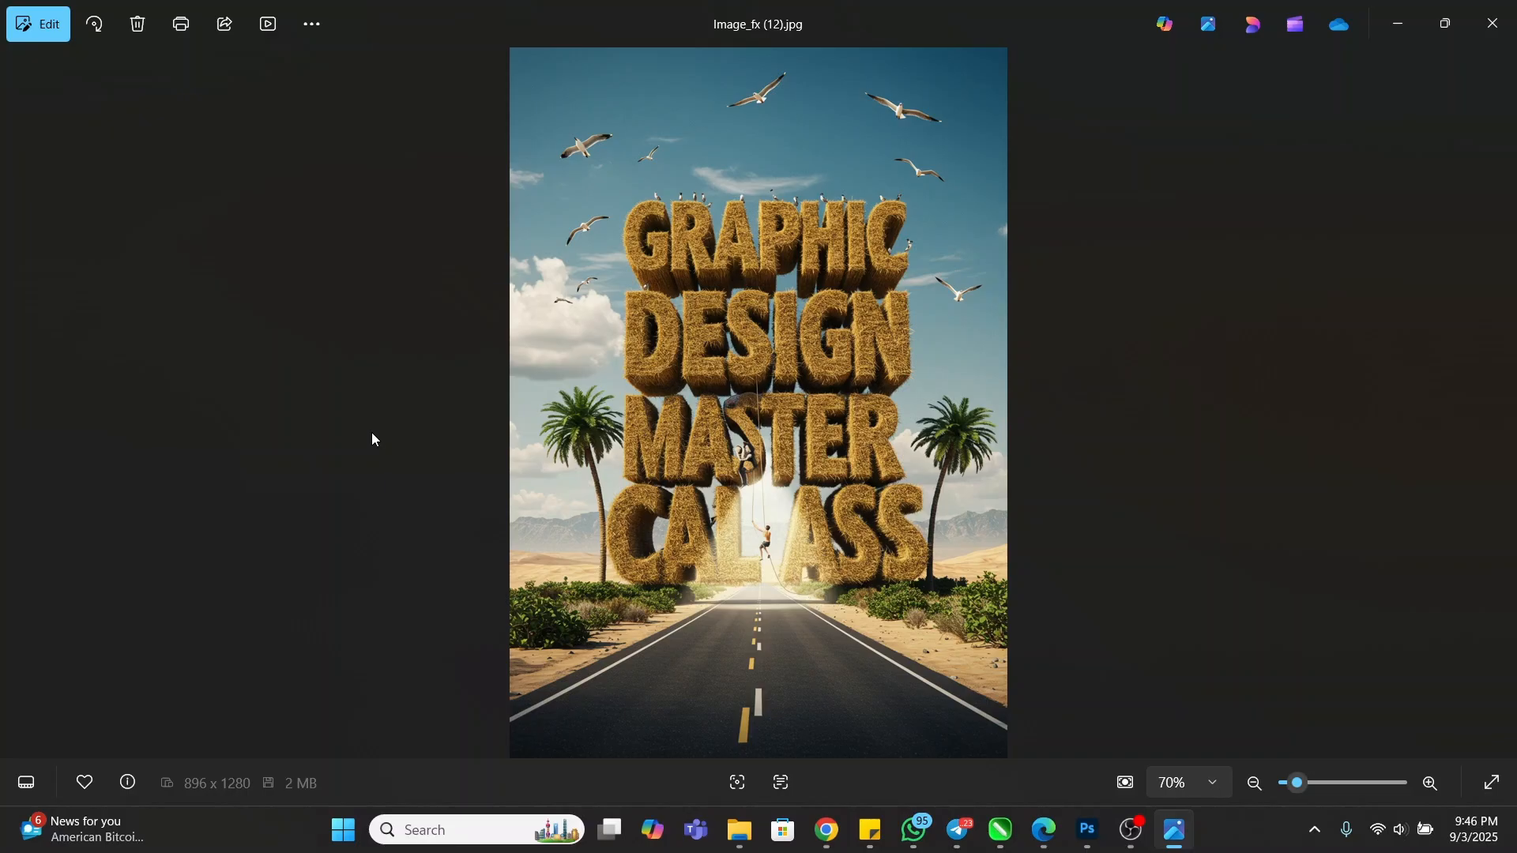
key(Right)
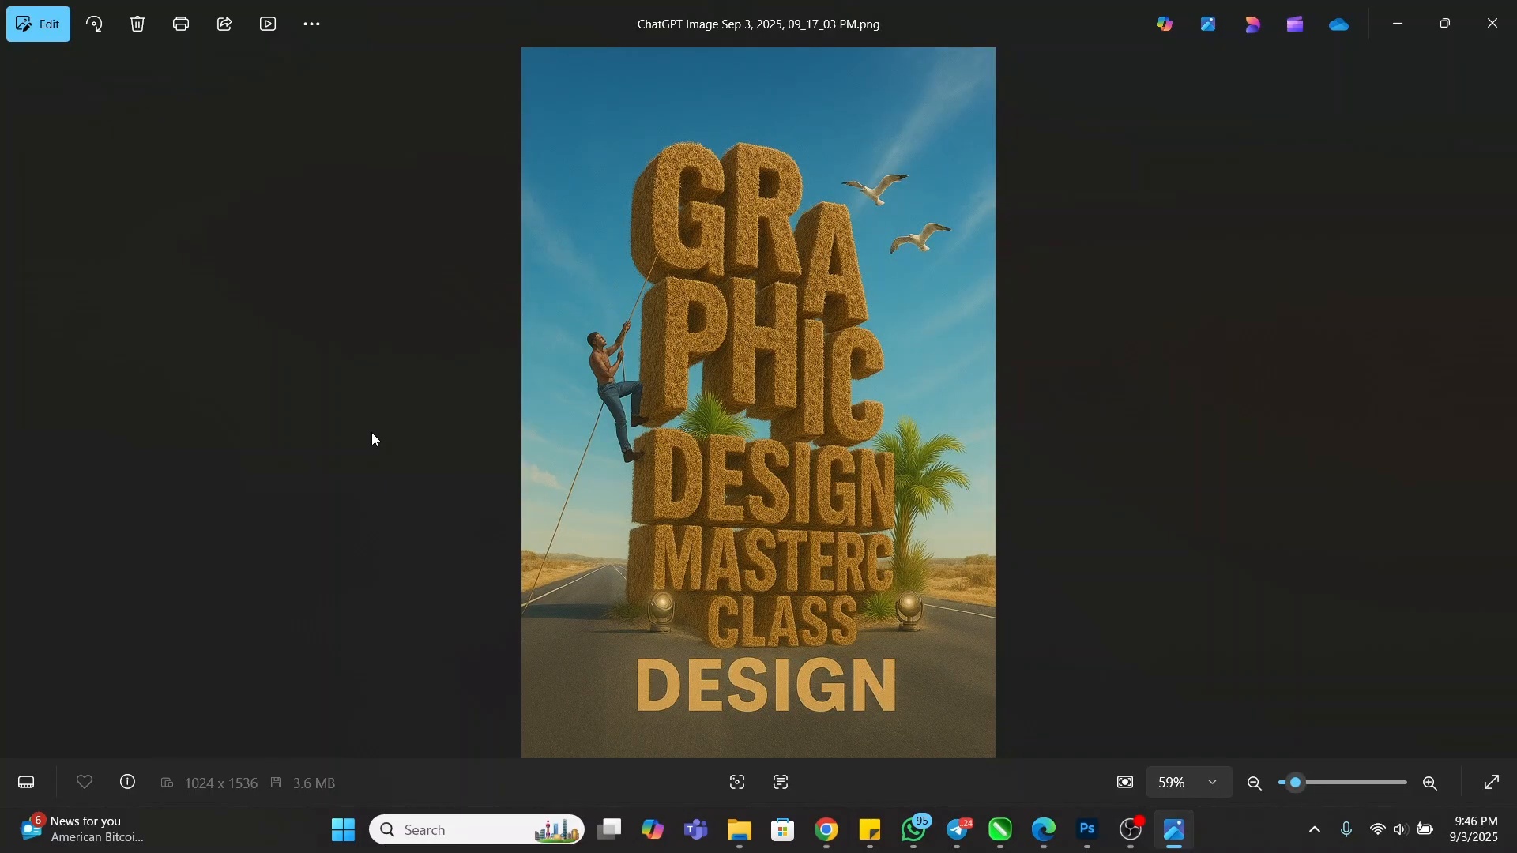
key(Right)
key(Right)
key(Right)
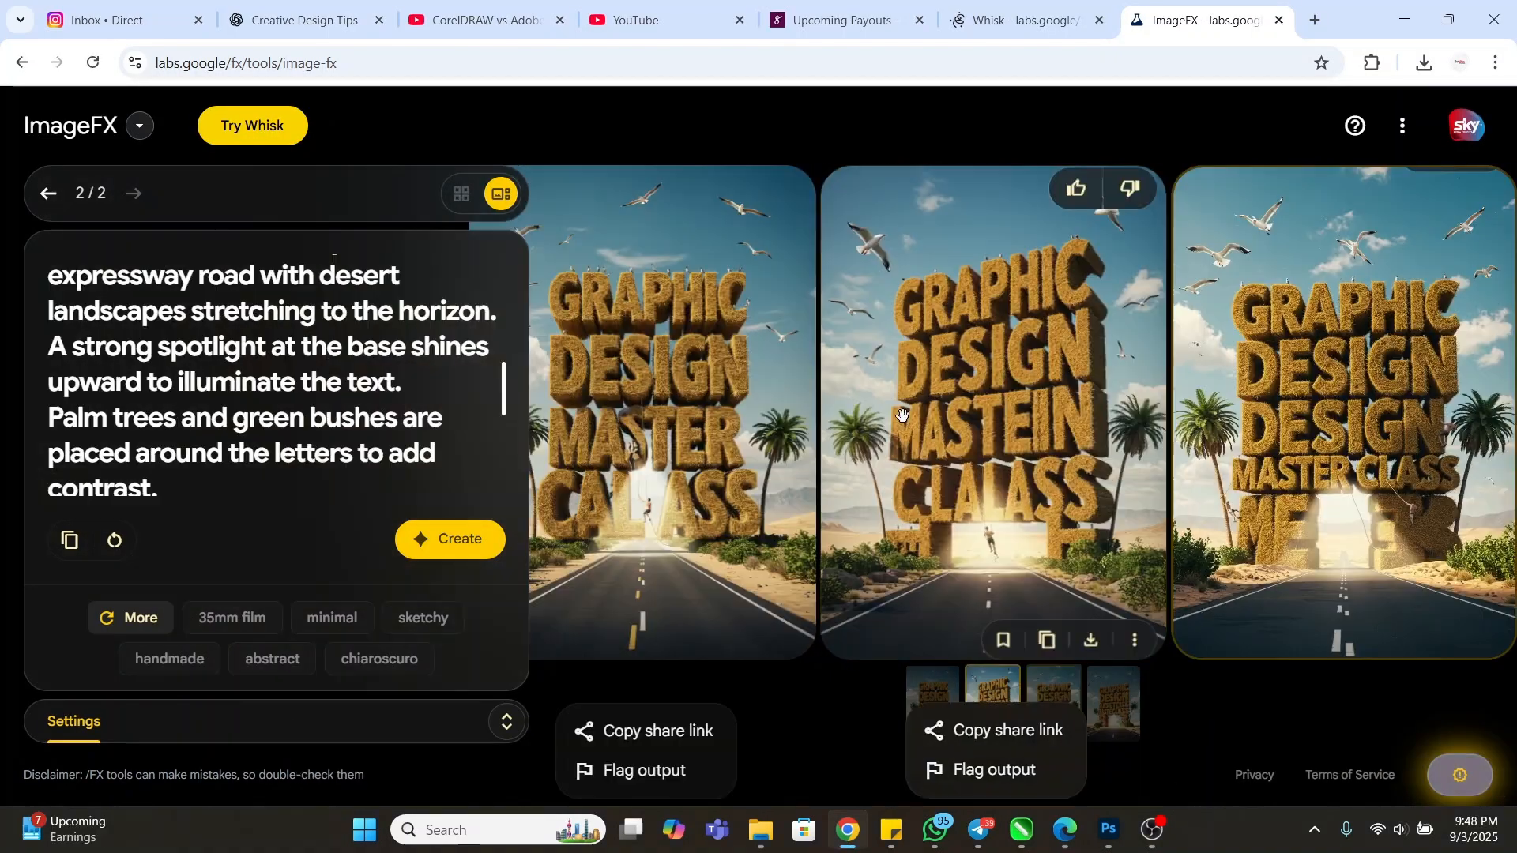
- Look over the first ImageFX results again, and switch to Whisk to view its generated GRAPHIC DESIGN MASTERCLASS images
drag(902, 415, 1098, 419)
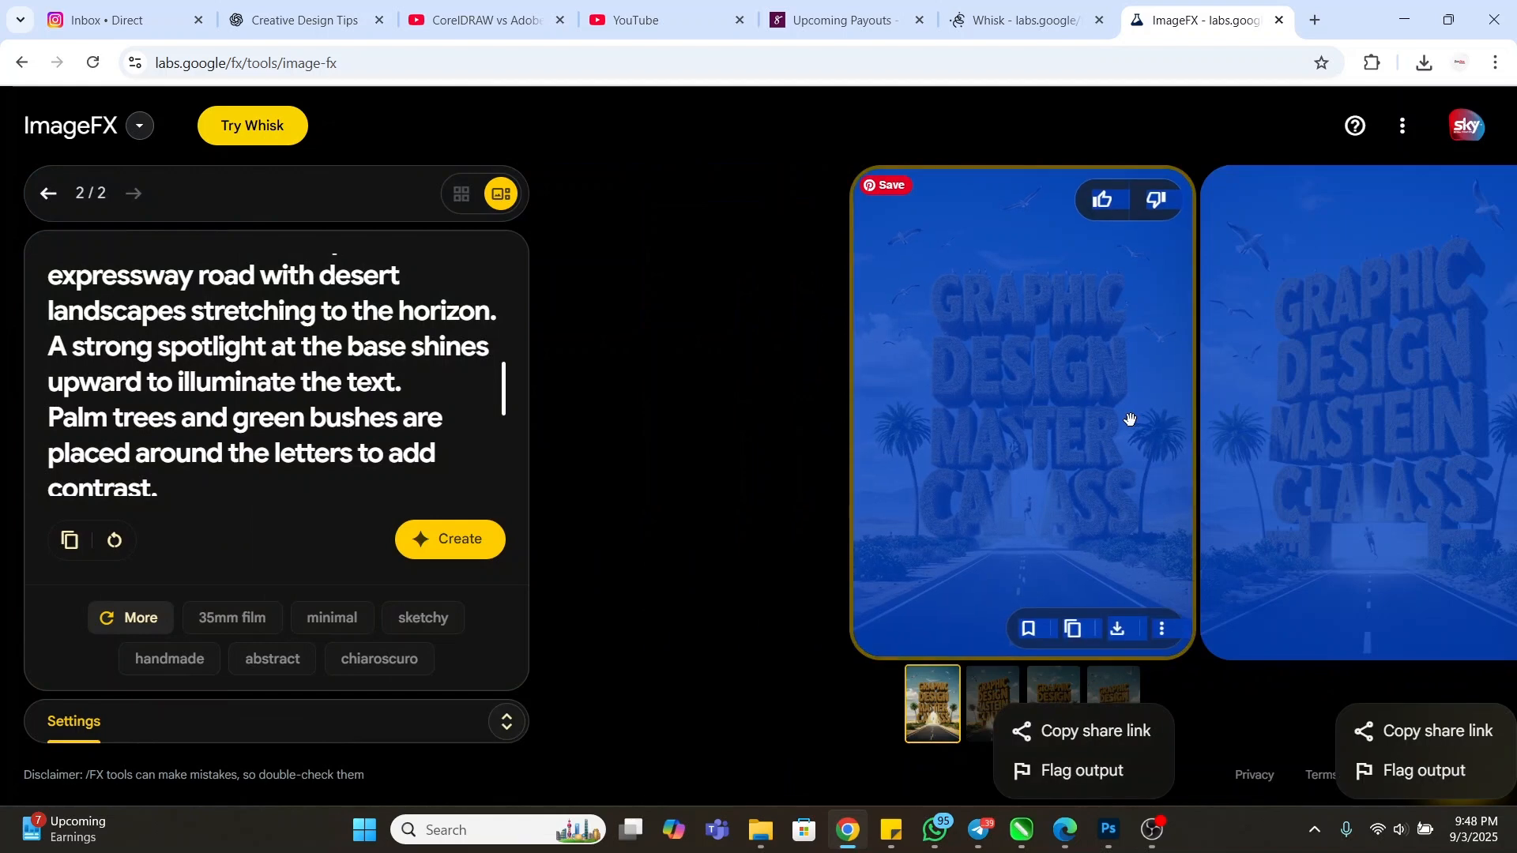
click(766, 339)
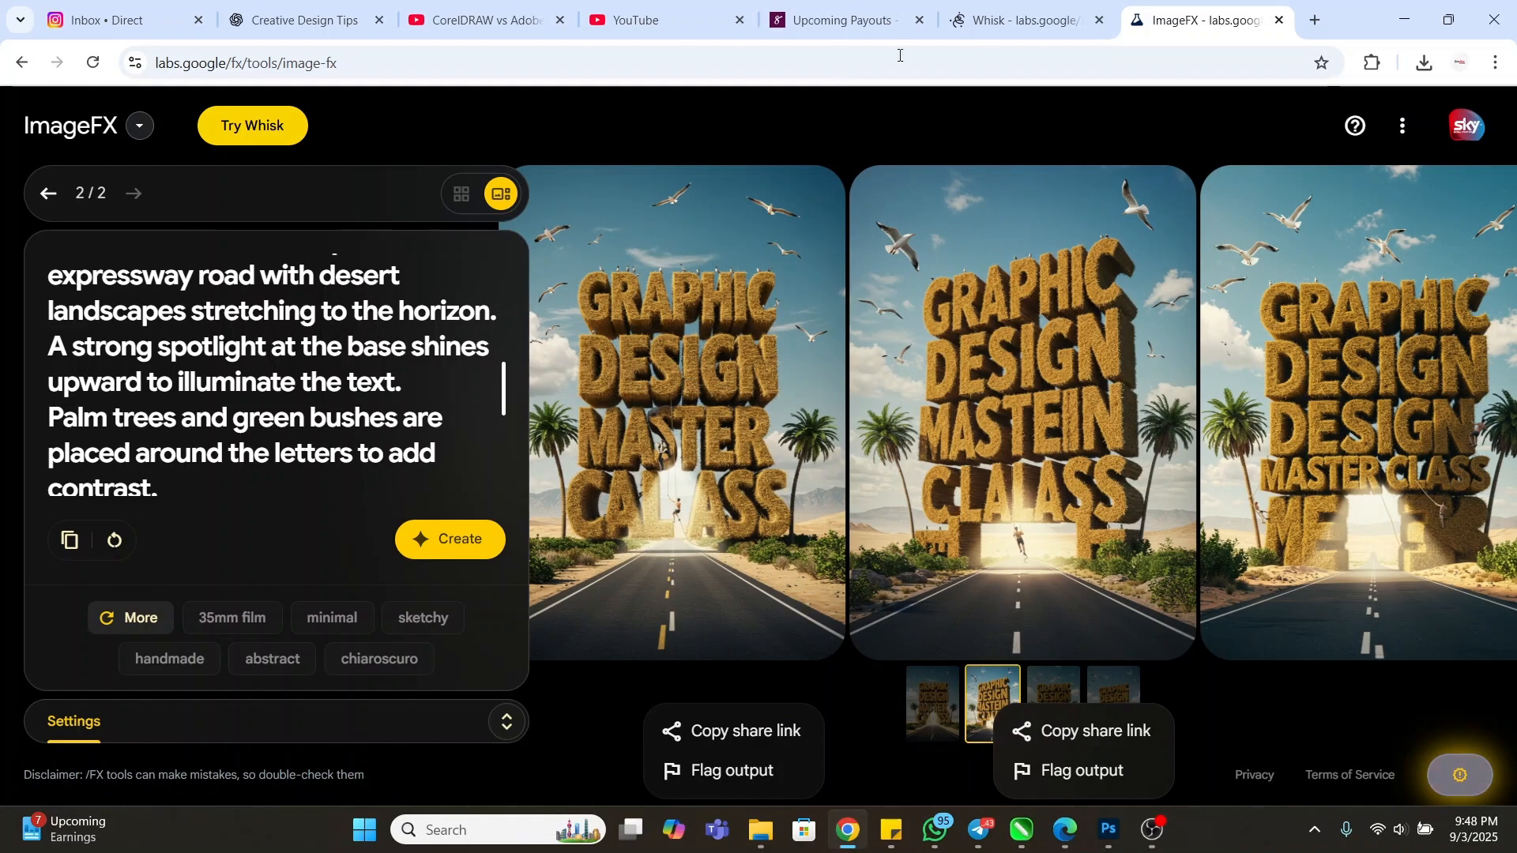
click(1019, 6)
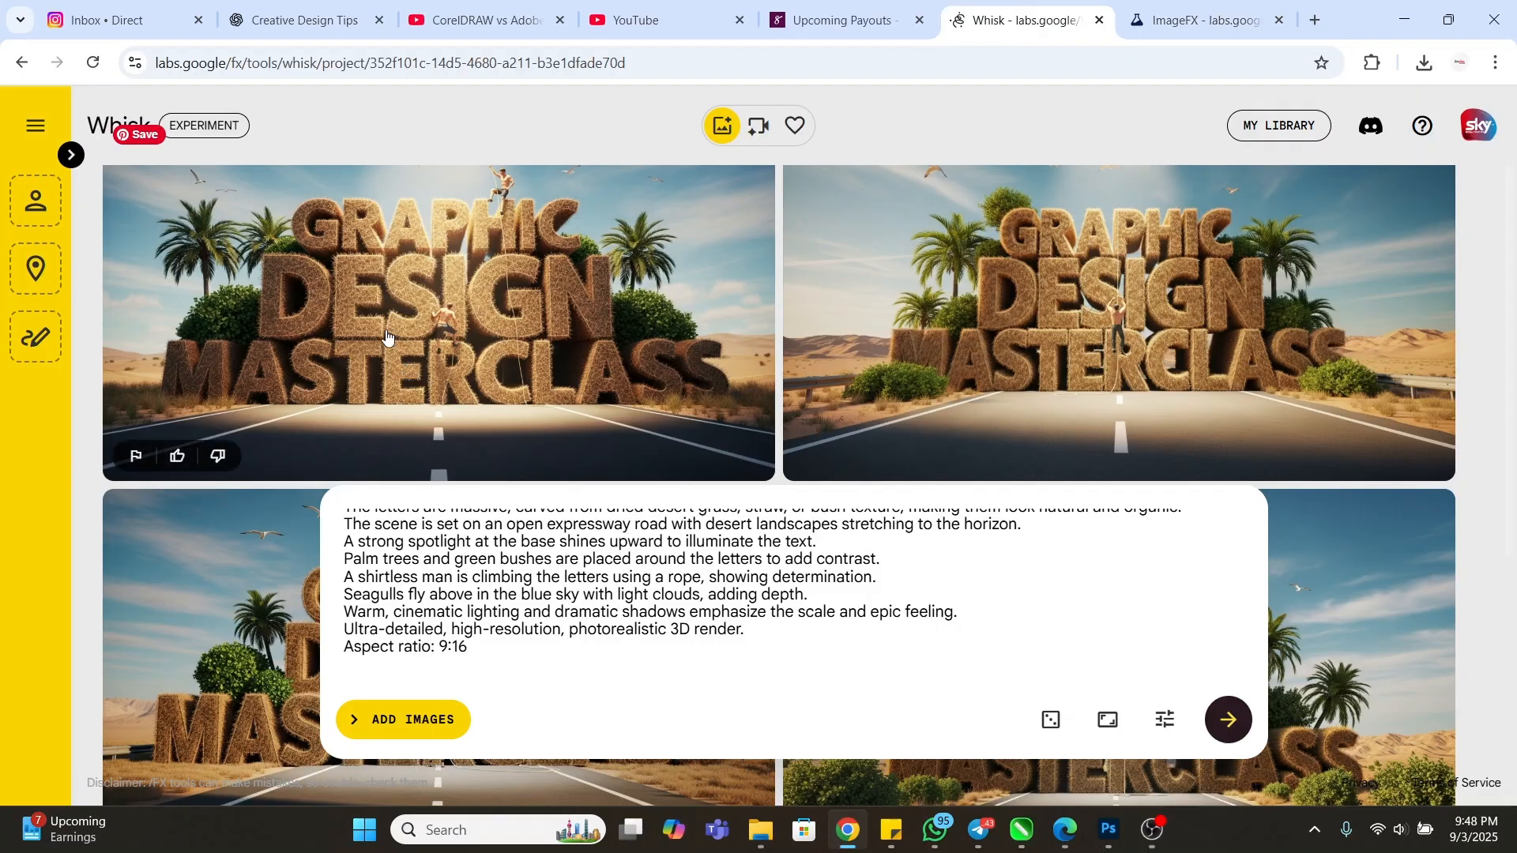
scroll(589, 365, down, 3)
scroll(589, 365, up, 3)
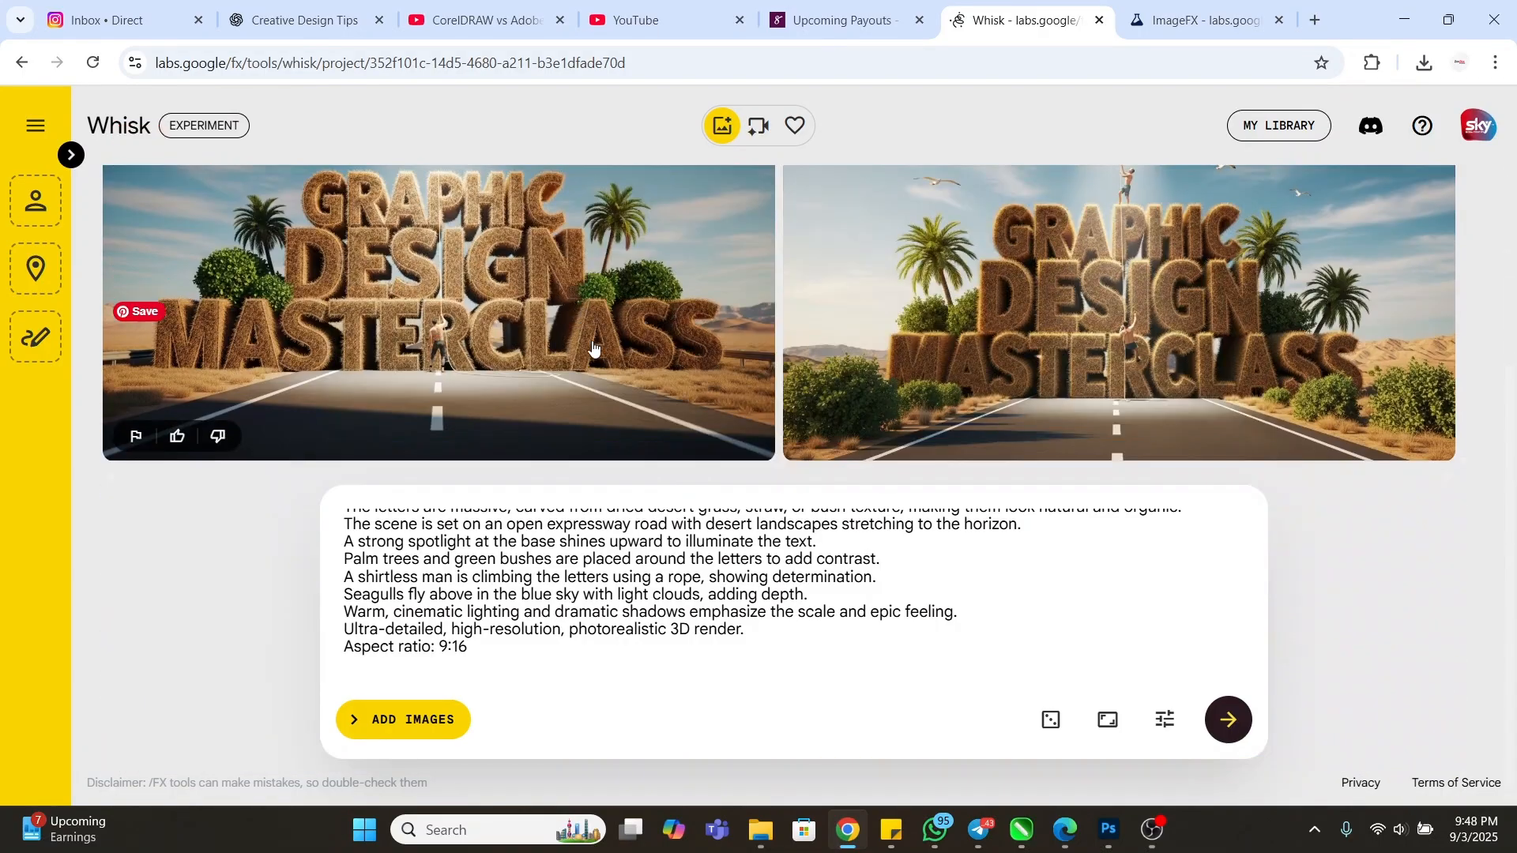
scroll(588, 365, down, 3)
- Open Whisk_d2329e0132 from the Downloads folder and browse the Whisk and ImageFX images, returning to Whisk_d2329e0132
click(759, 829)
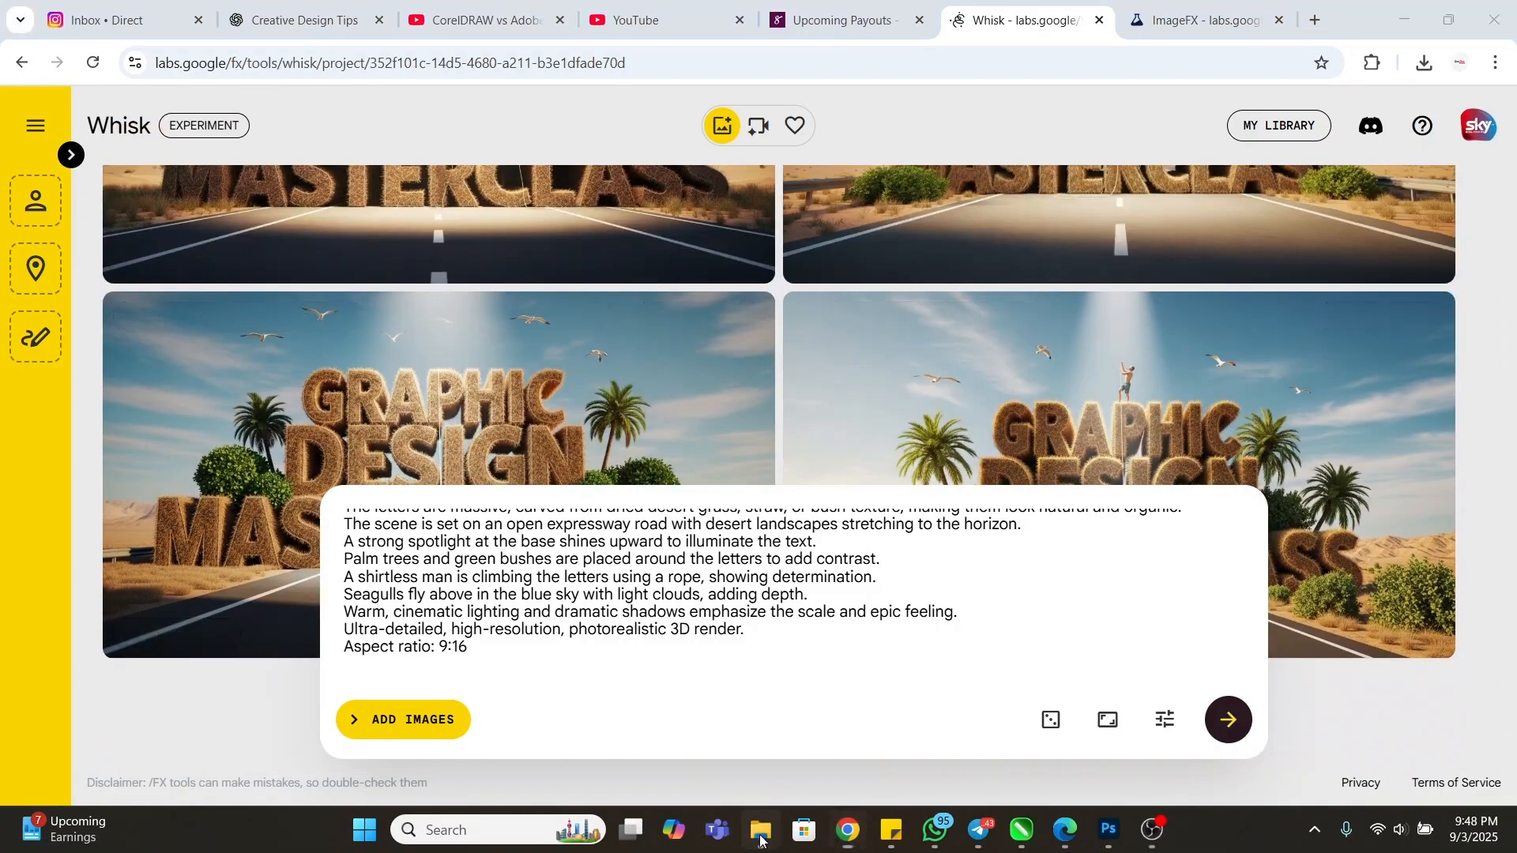
click(353, 251)
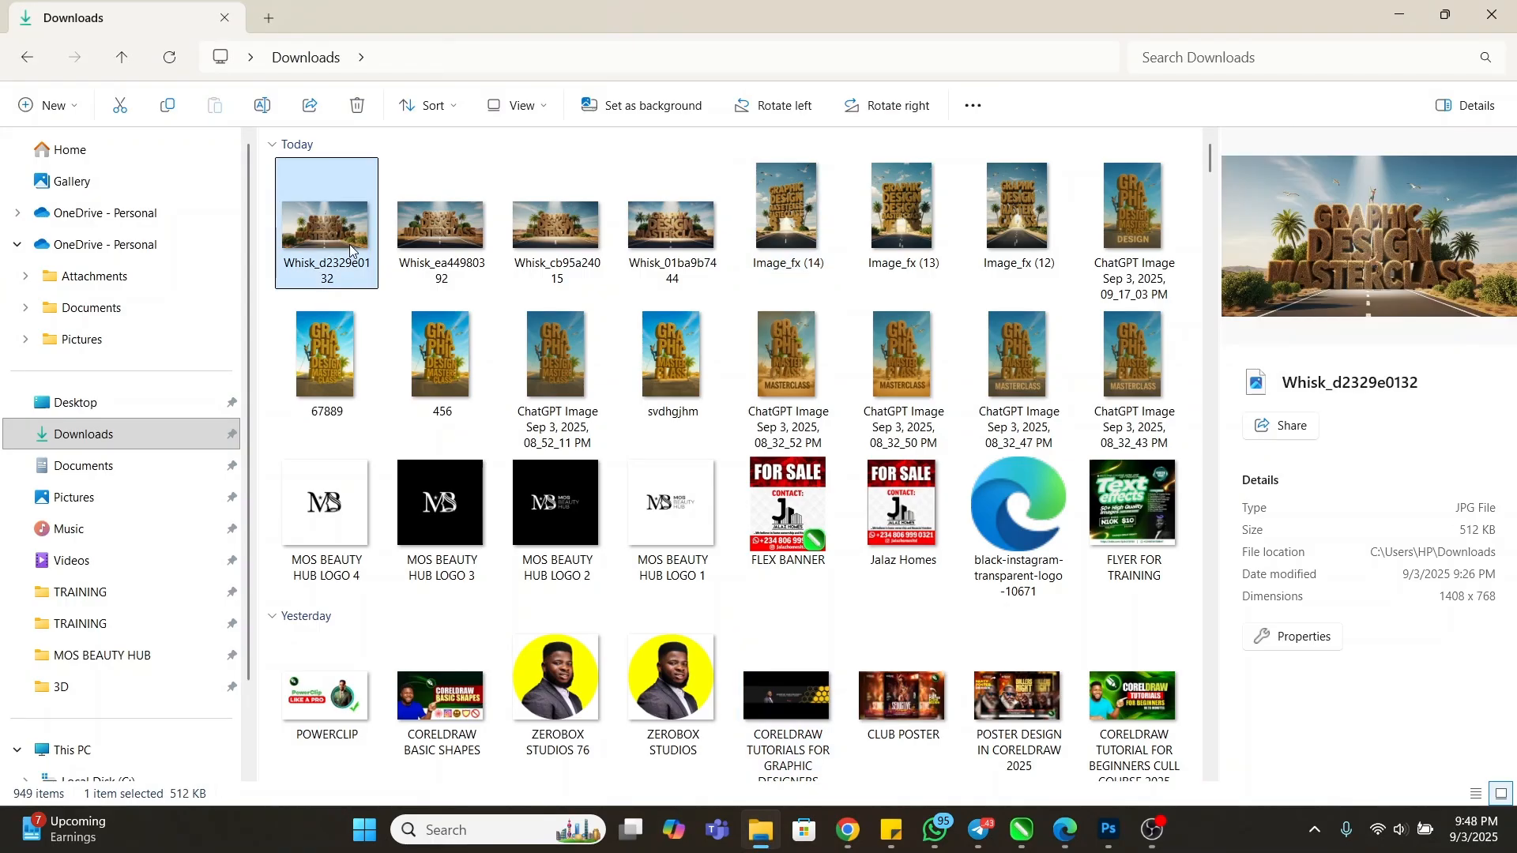
click(443, 229)
double_click(347, 247)
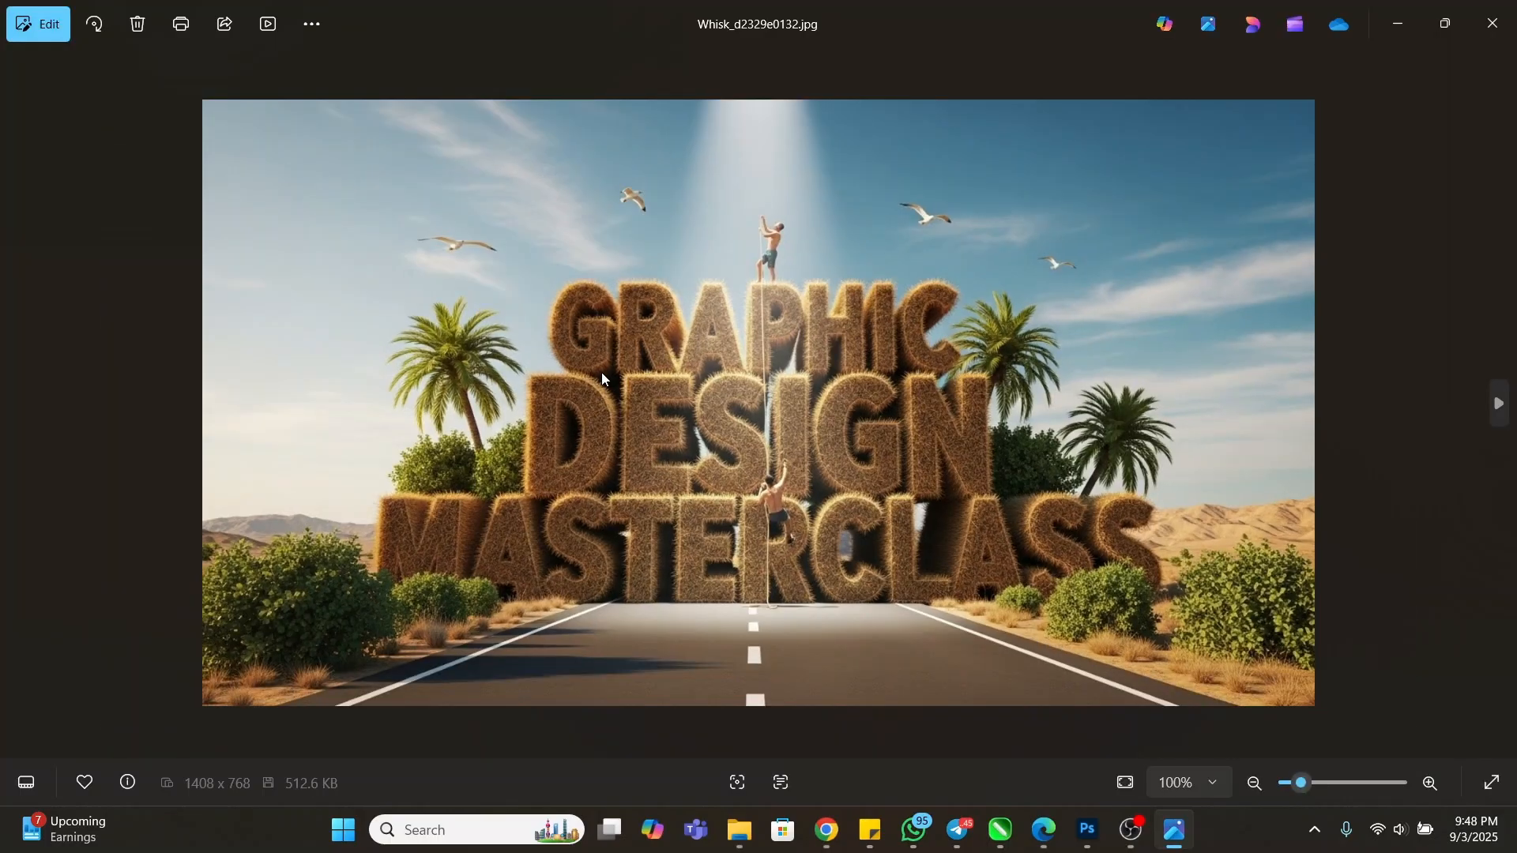
key(Right)
key(Right)
key(Right)
key(Right)
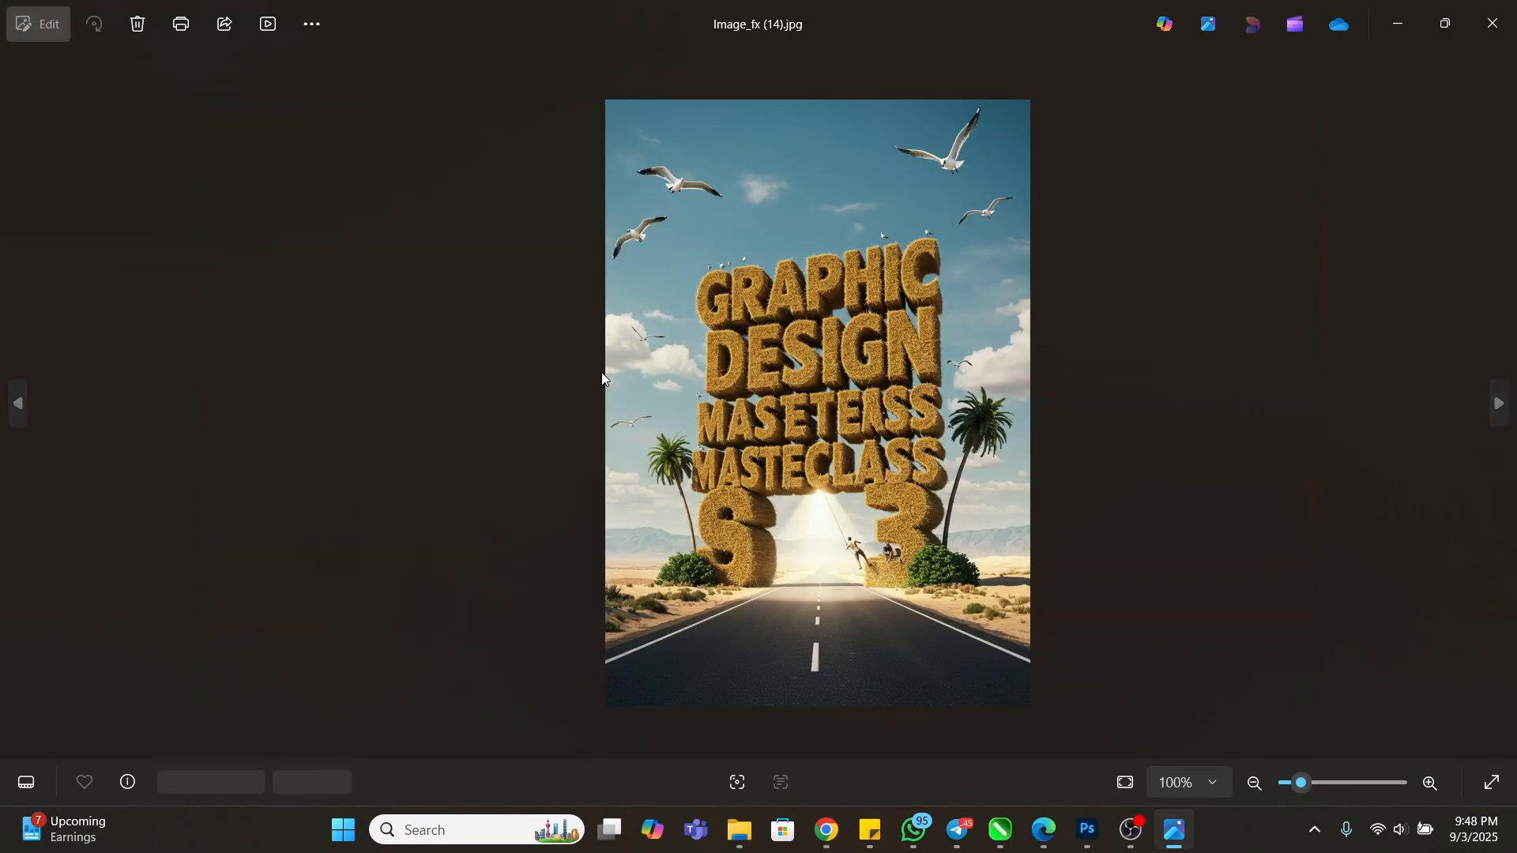
key(Right)
key(Right)
key(Right)
key(Right)
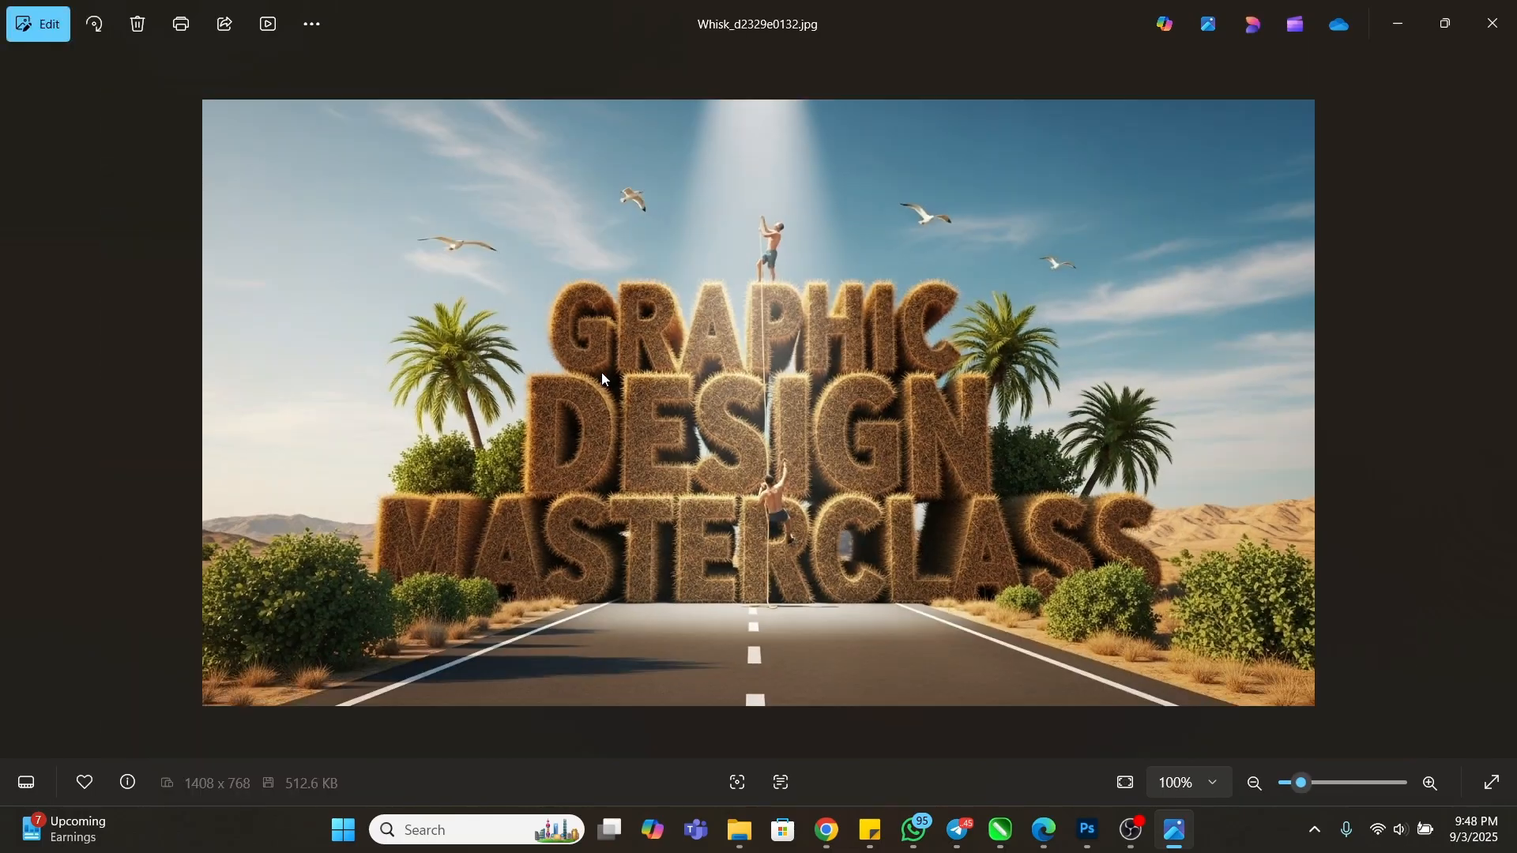
- View Whisk_cb95a24015 and continue through the downloaded images to Image_fx (13) and Image_fx (12)
key(Right)
key(Right)
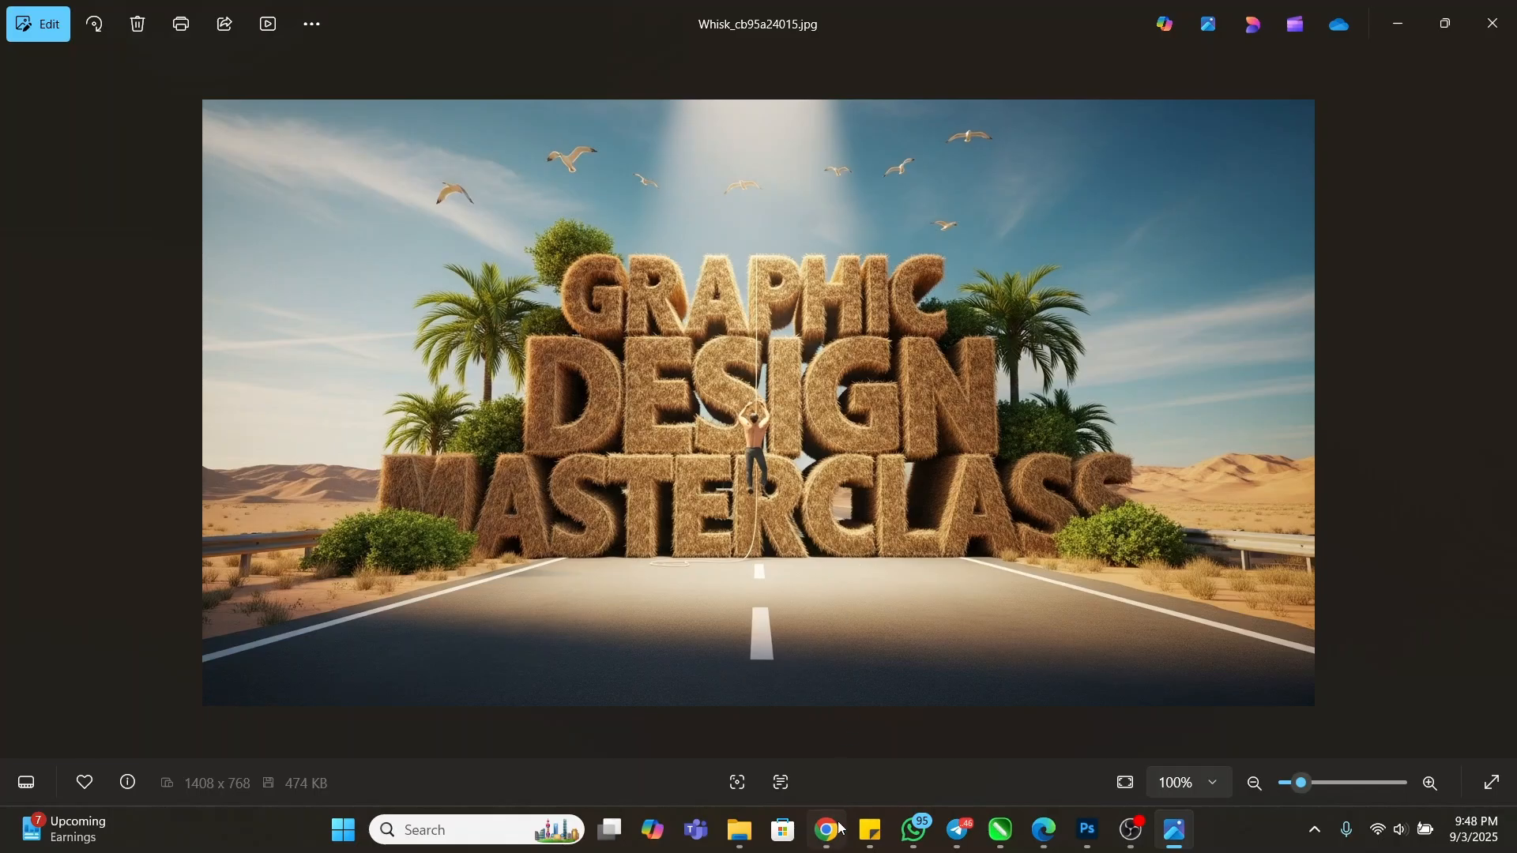
mouse_move(835, 821)
key(Right)
key(Right)
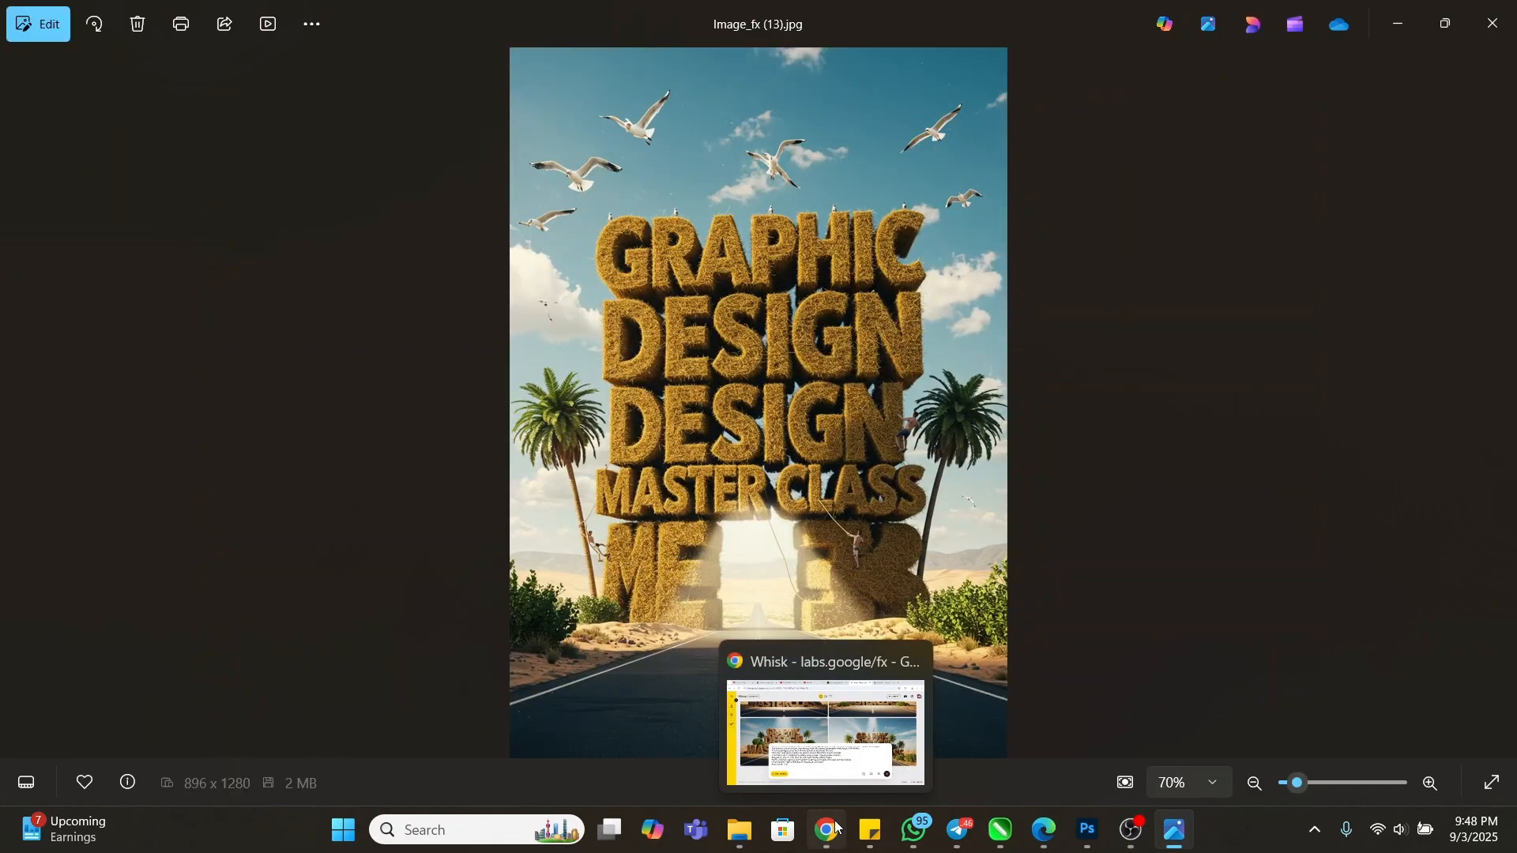
key(Right)
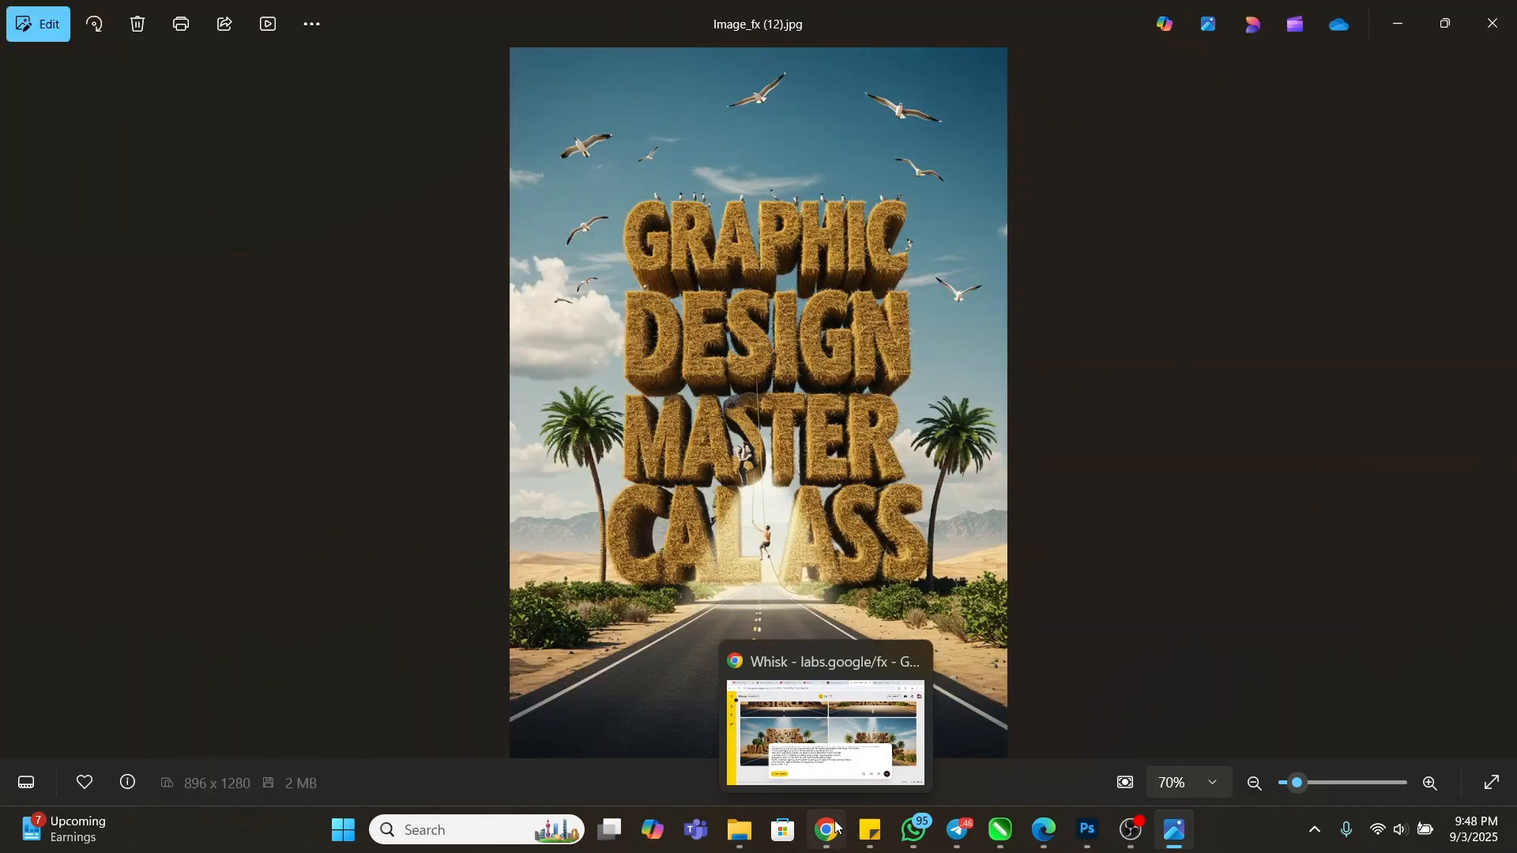
- Compare Image_fx (13) with Whisk_d2329e0132 in the image viewer, and minimize the viewer
click(924, 772)
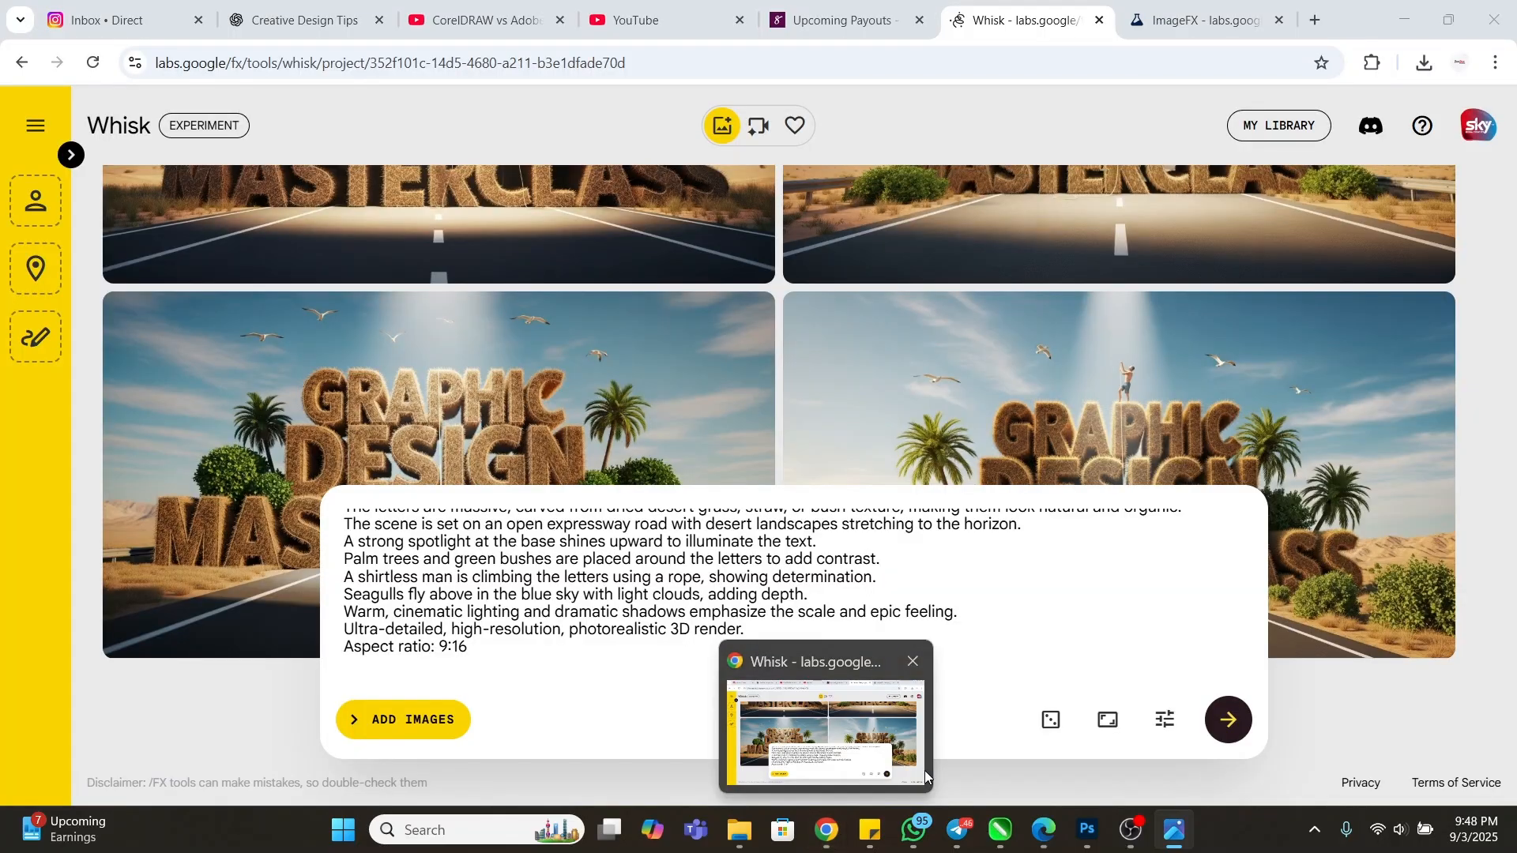
key(alt+Tab)
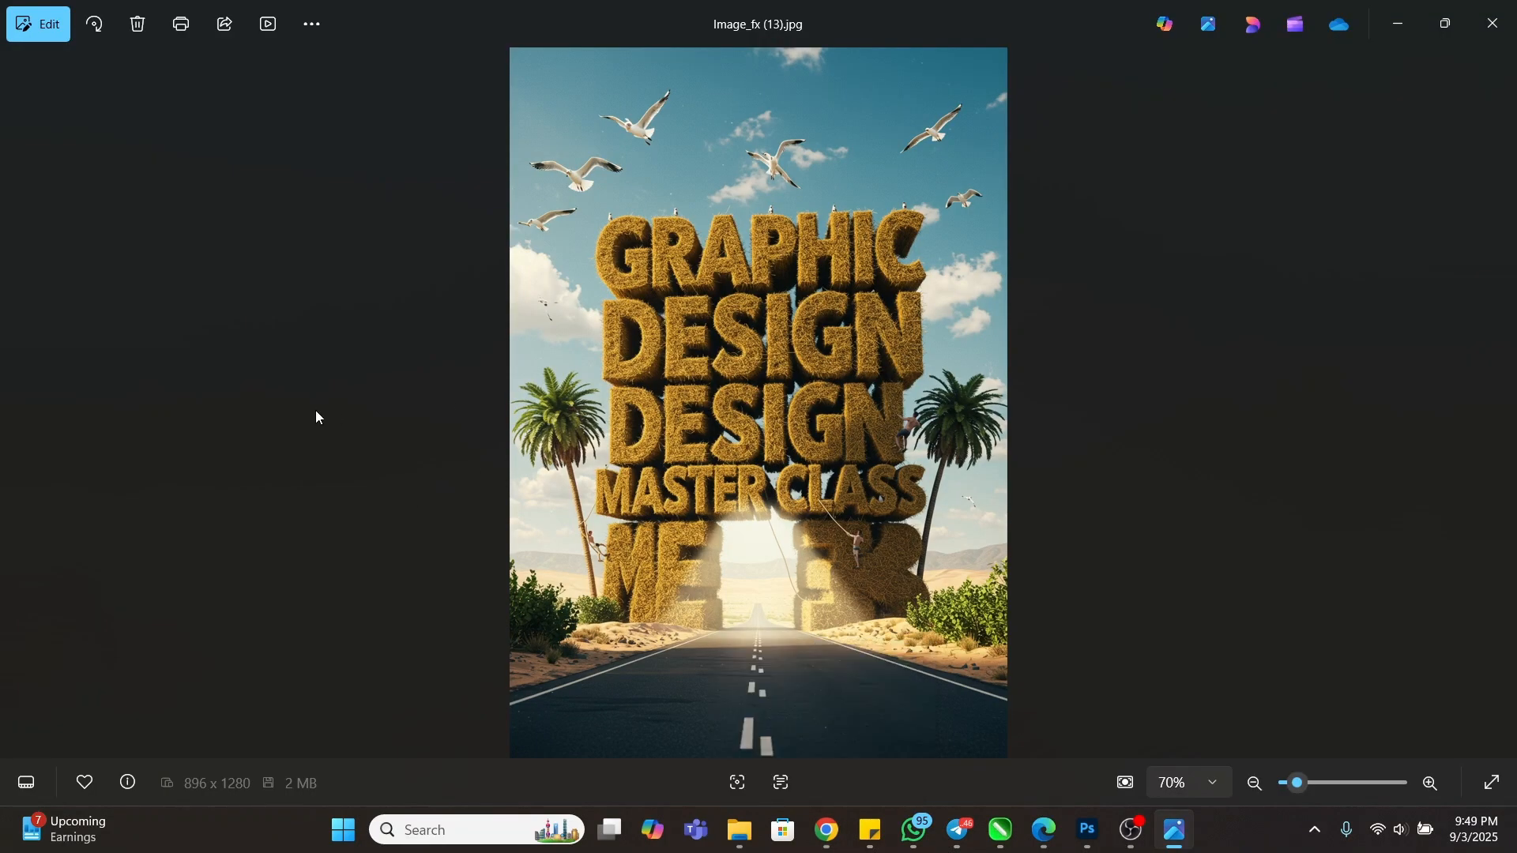
key(Right)
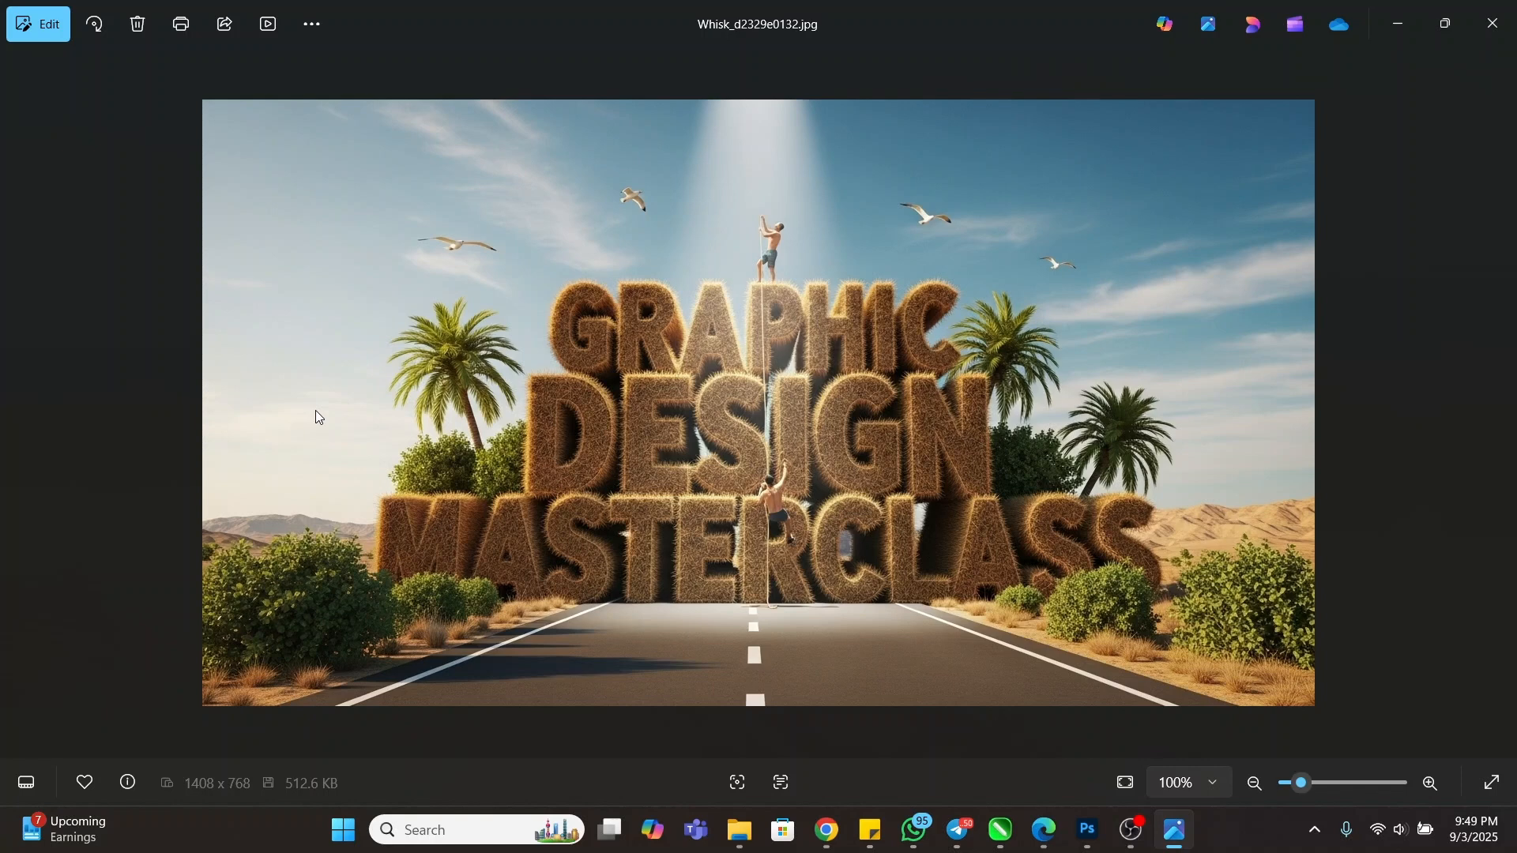
click(1415, 12)
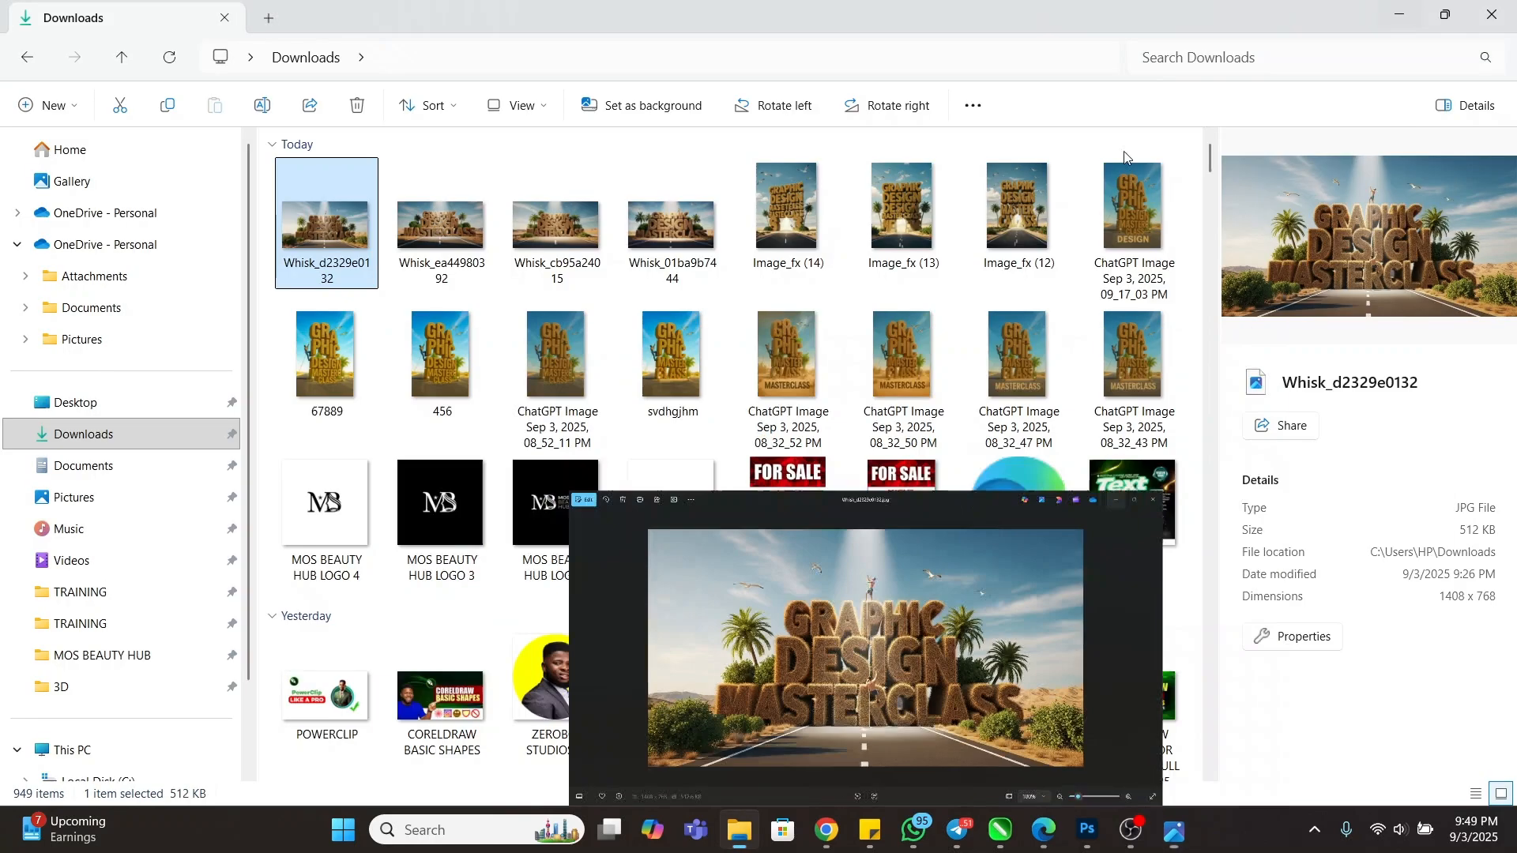
- Revisit the Prompt Script in ChatGPT, and switch to Whisk to read the prompt entered there
click(1057, 833)
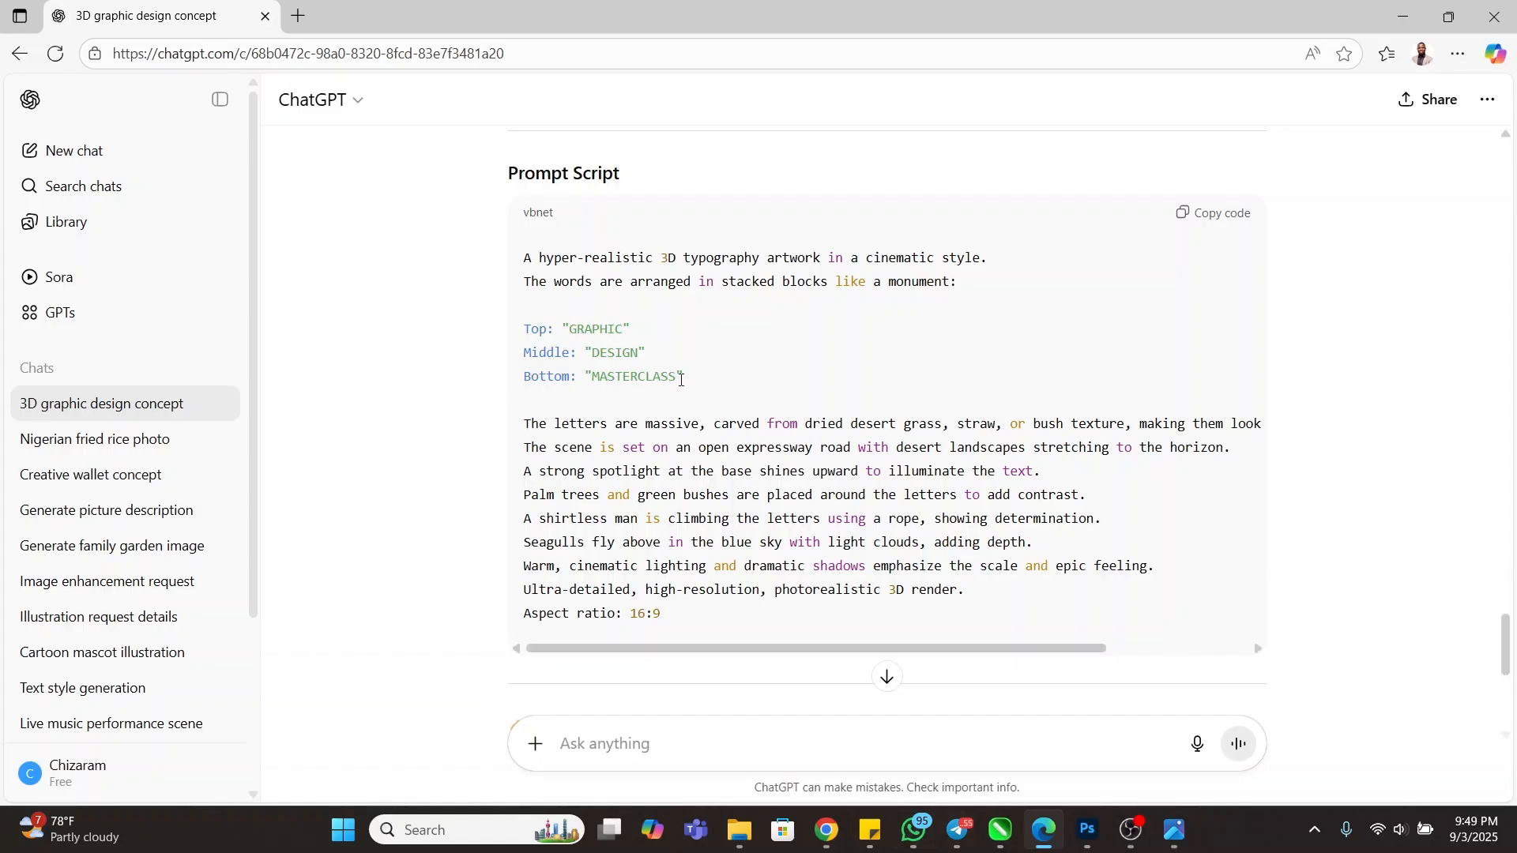
click(914, 831)
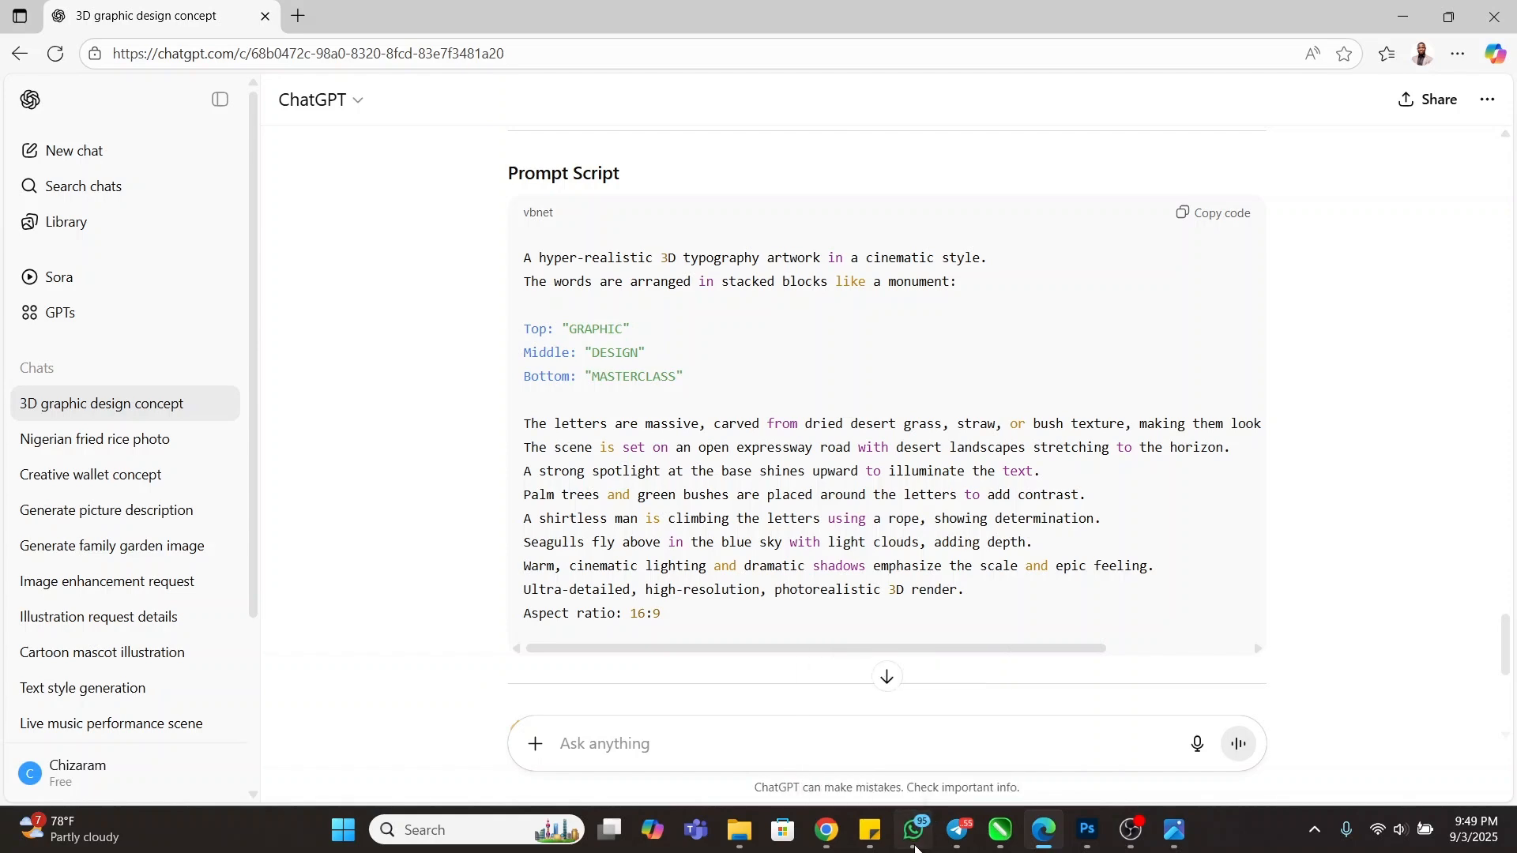
click(828, 839)
scroll(455, 591, up, 5)
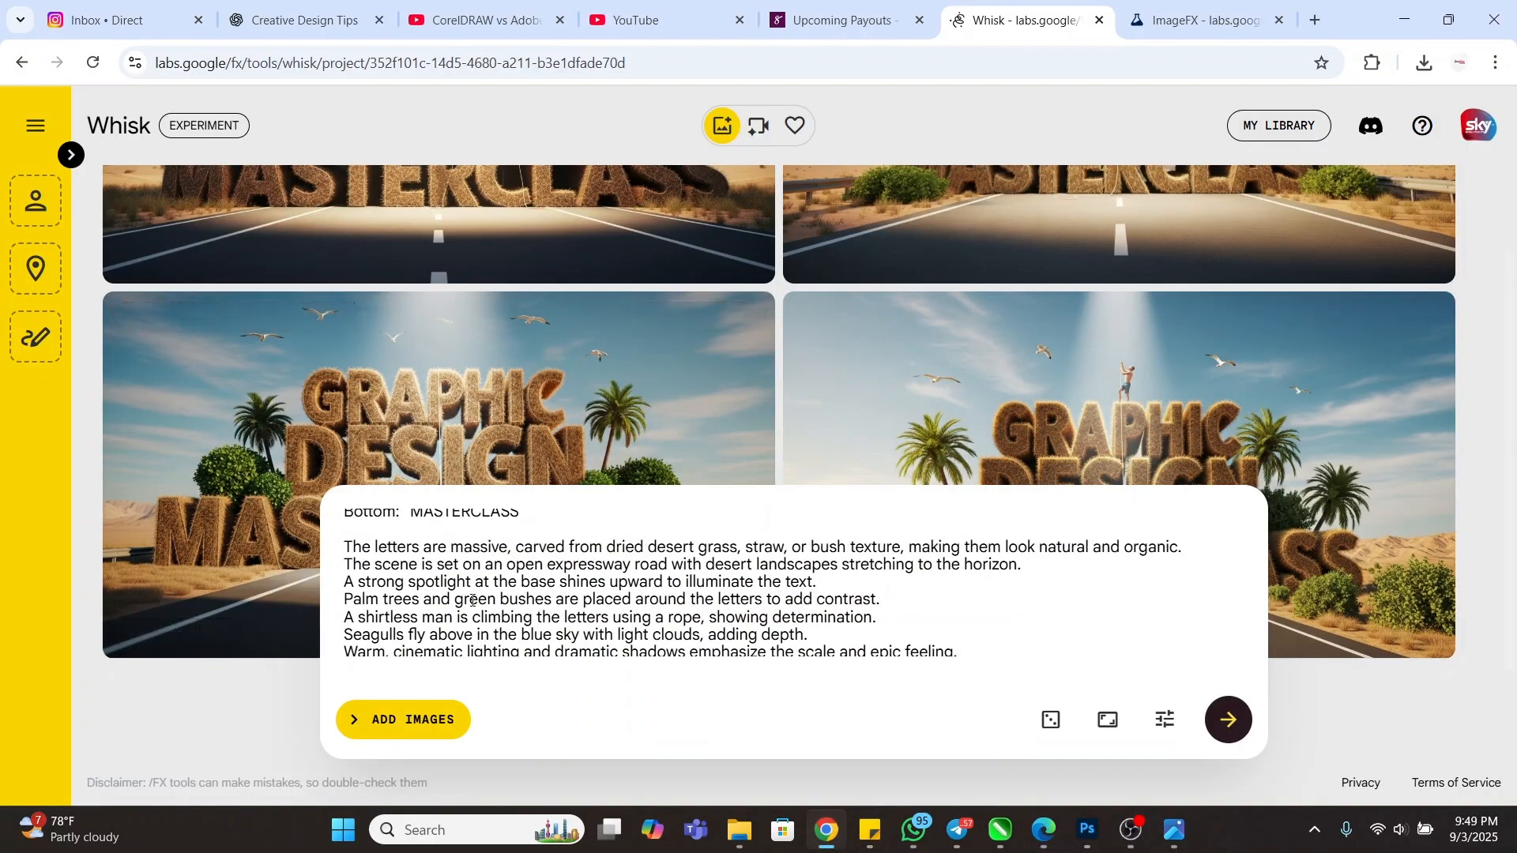
- Replace the prompt's top, middle and bottom words with "SUNDAY", "SCHOOL" and "SERVICE", and generate two batches of images
drag(449, 568, 388, 567)
text(SUNDAY)
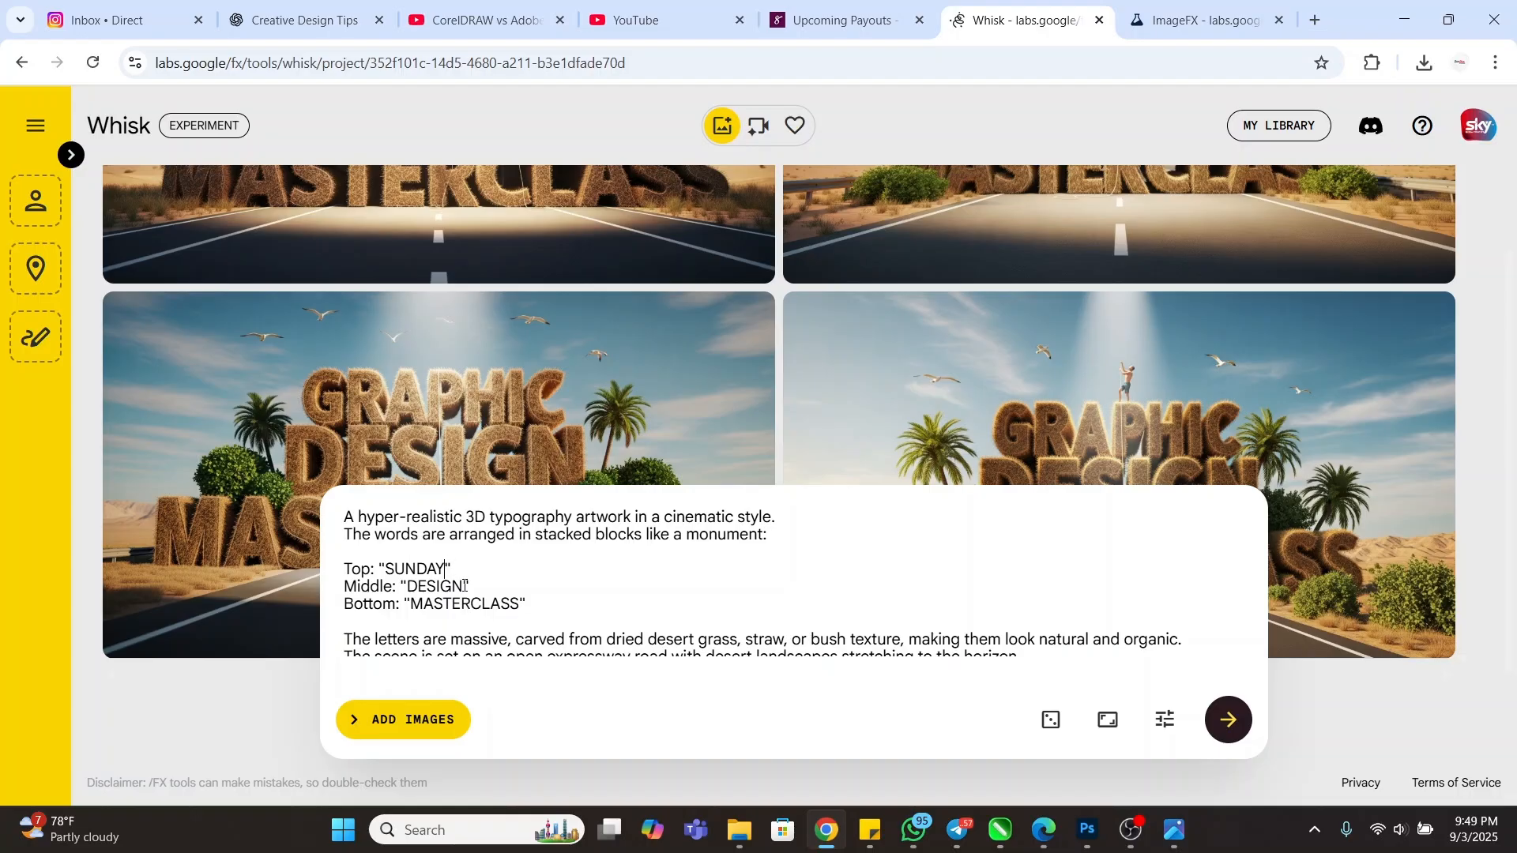
drag(465, 588, 407, 588)
text(SCHOOL)
drag(518, 603, 412, 605)
text(S)
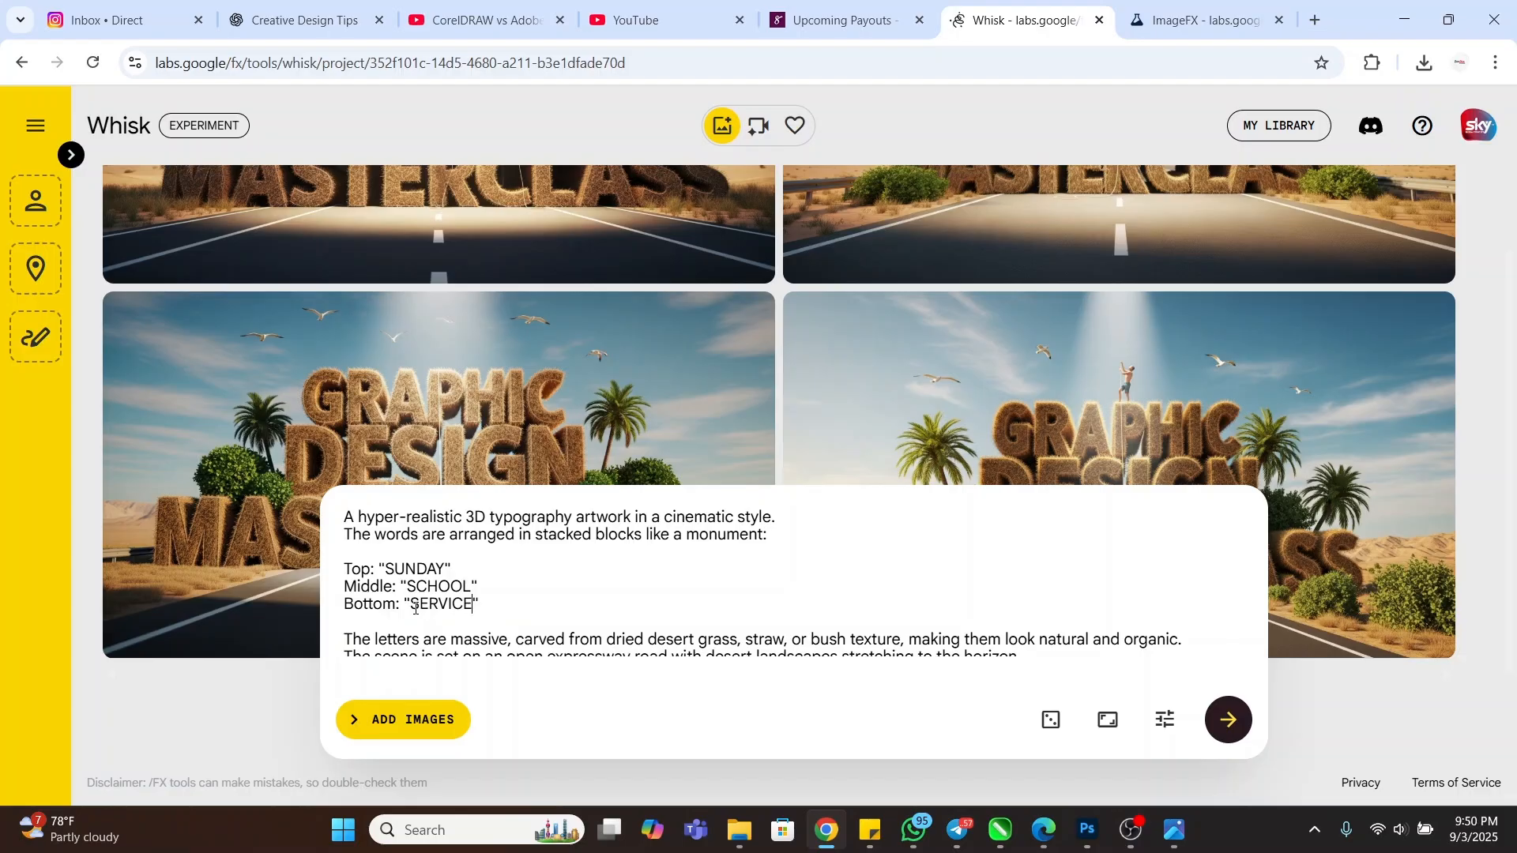
click(1215, 728)
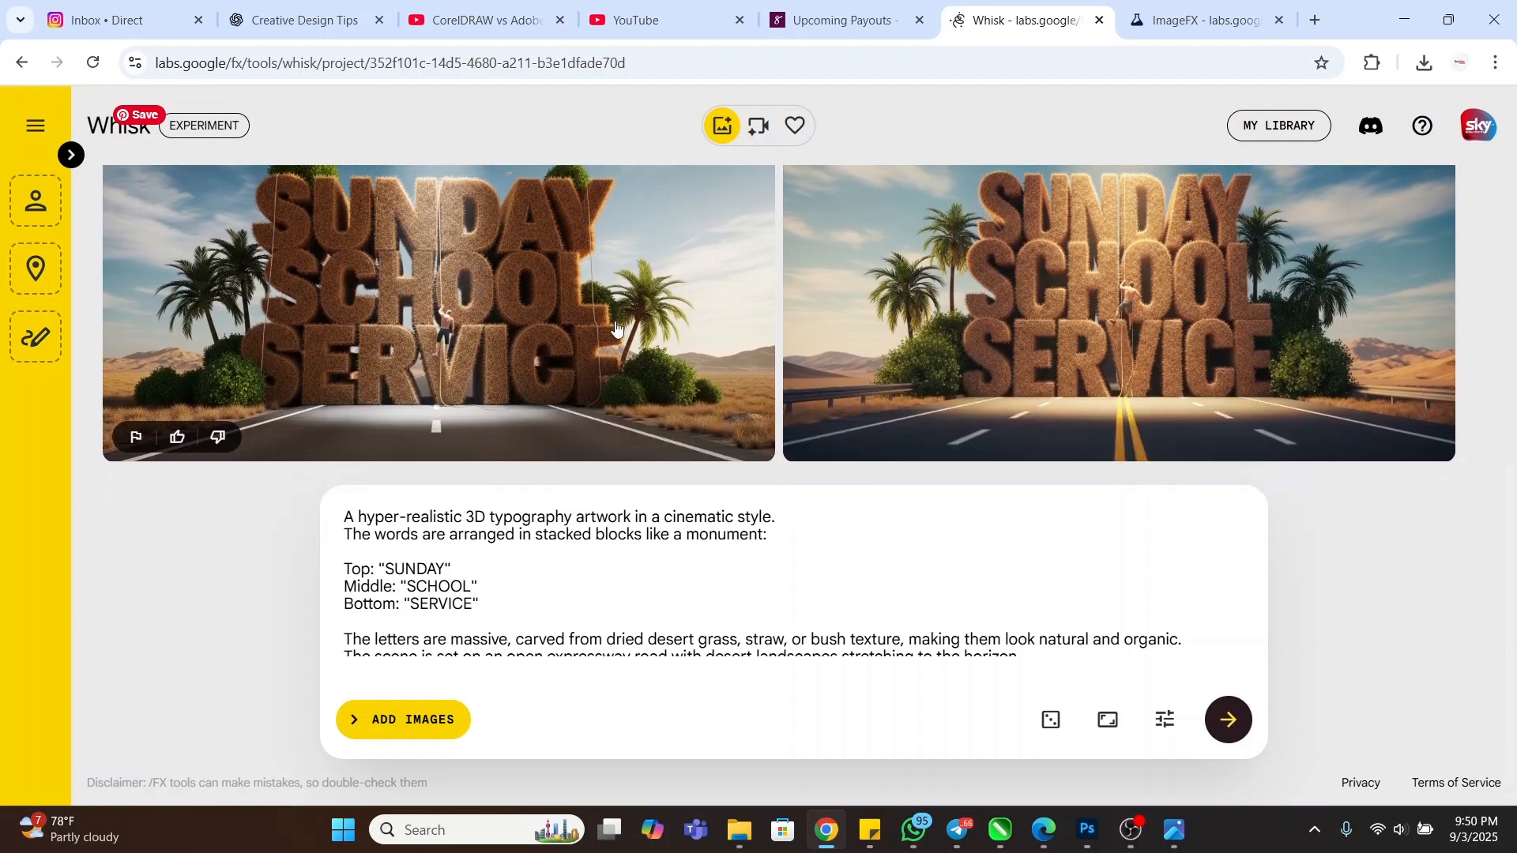
click(1229, 718)
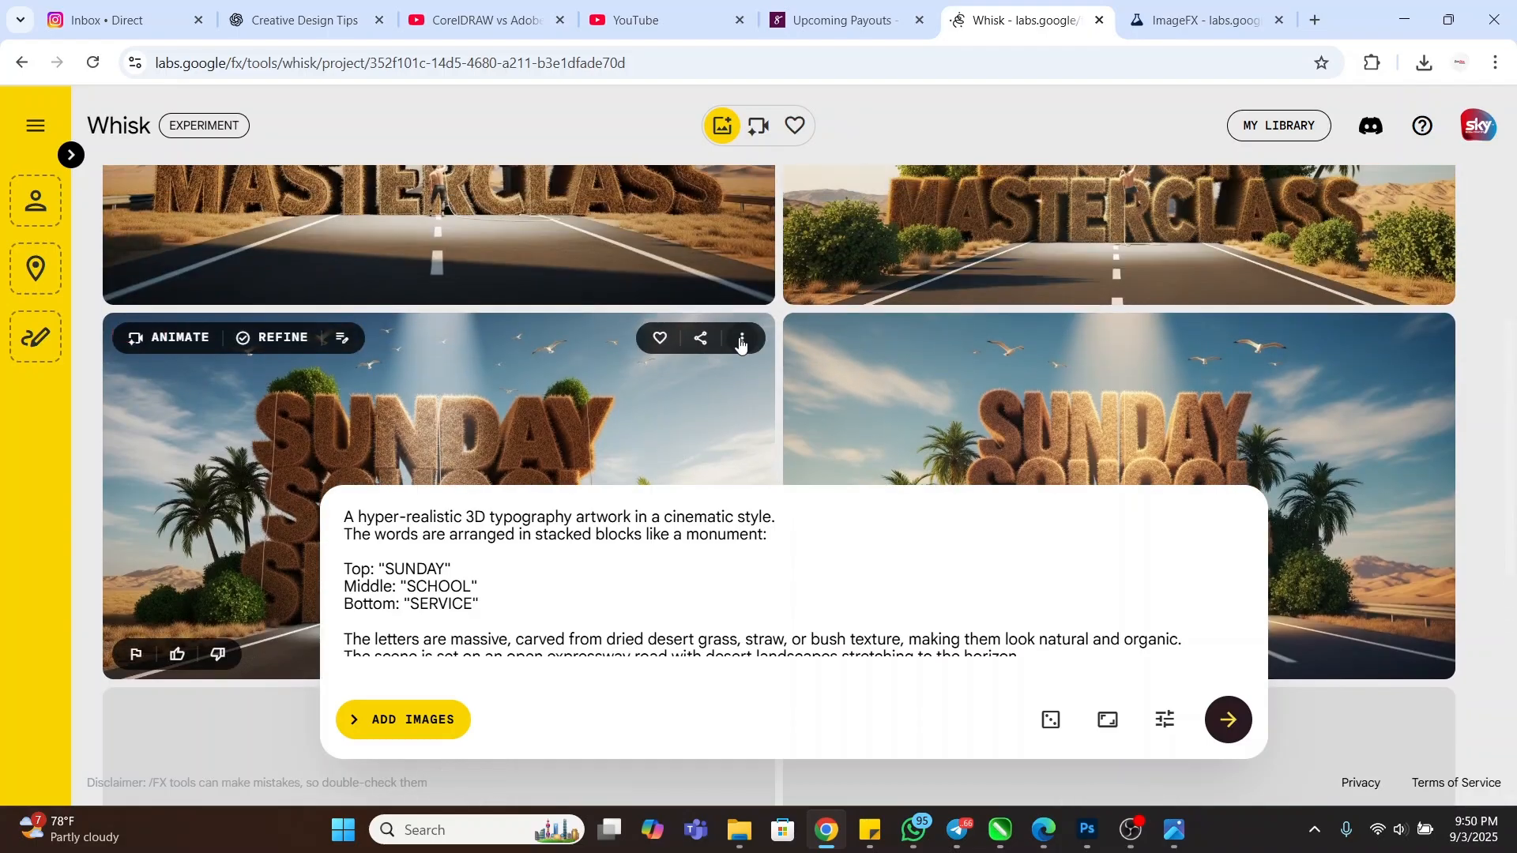
click(742, 338)
click(695, 383)
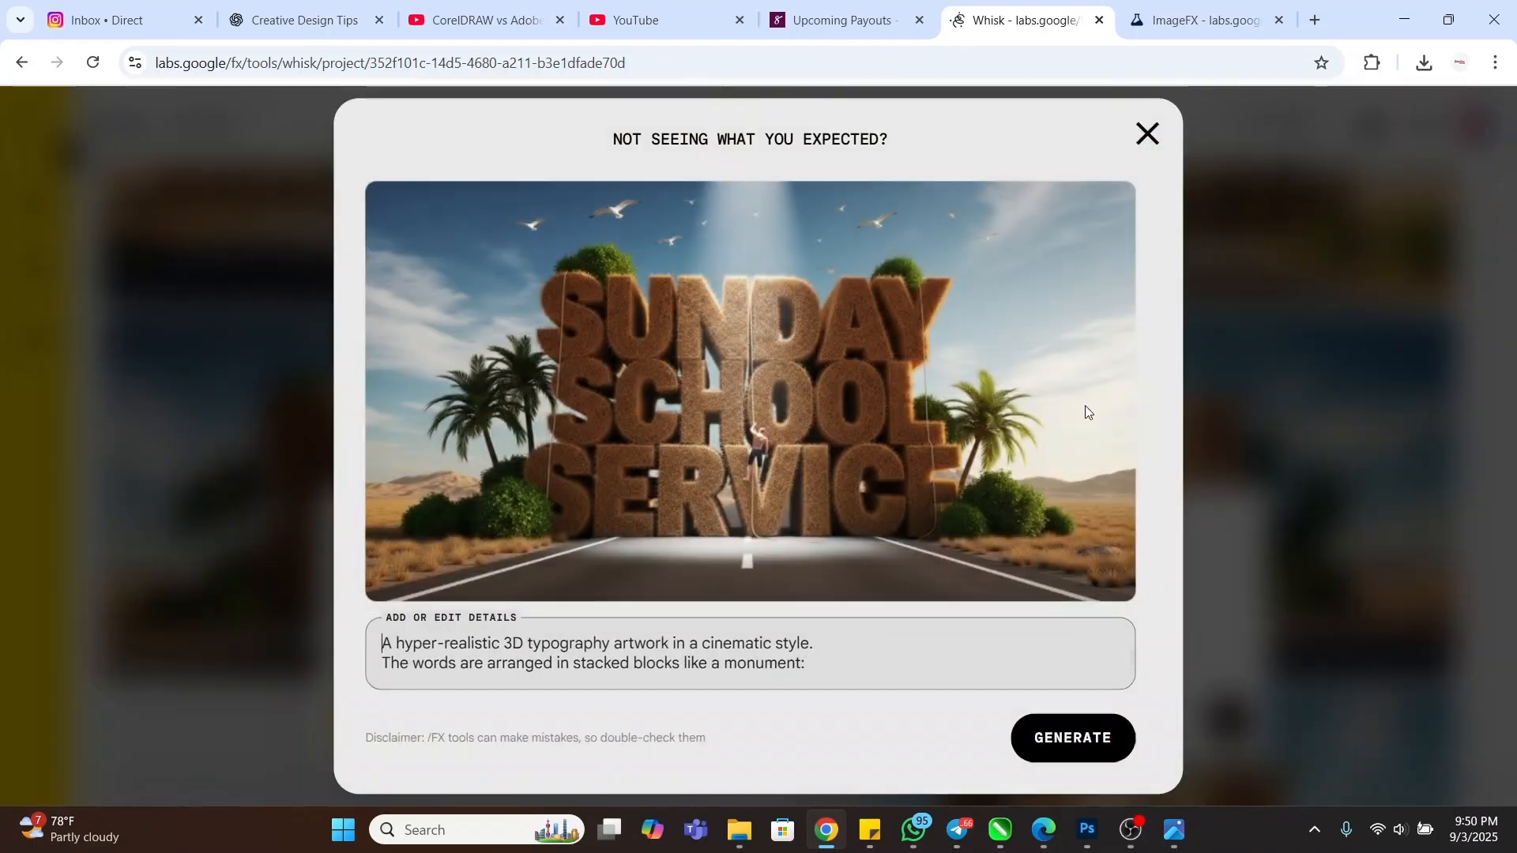
click(1149, 133)
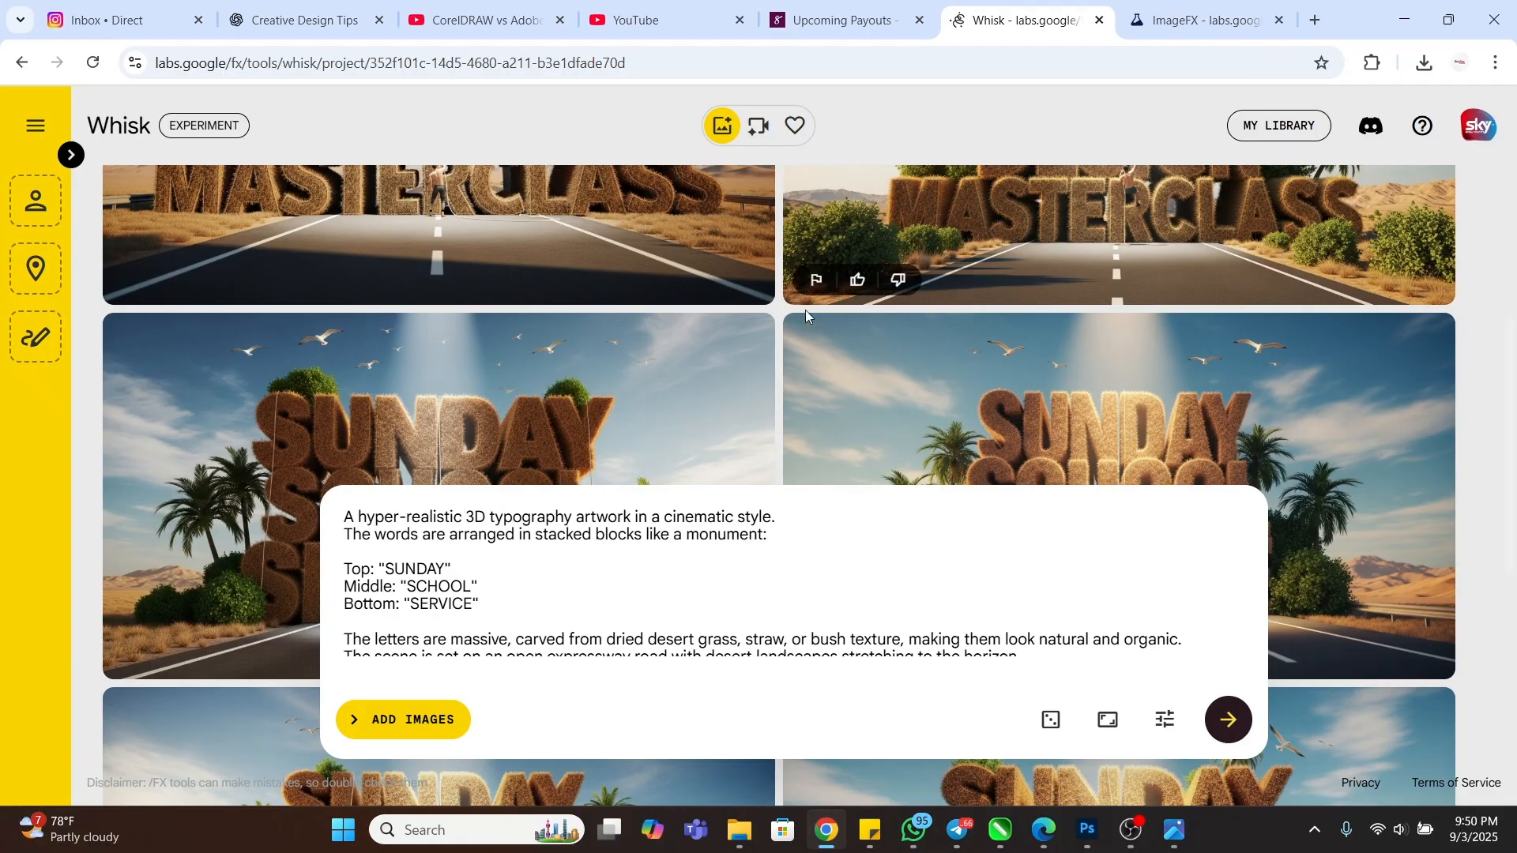
- Download both images of the first SUNDAY SCHOOL SERVICE batch
click(741, 339)
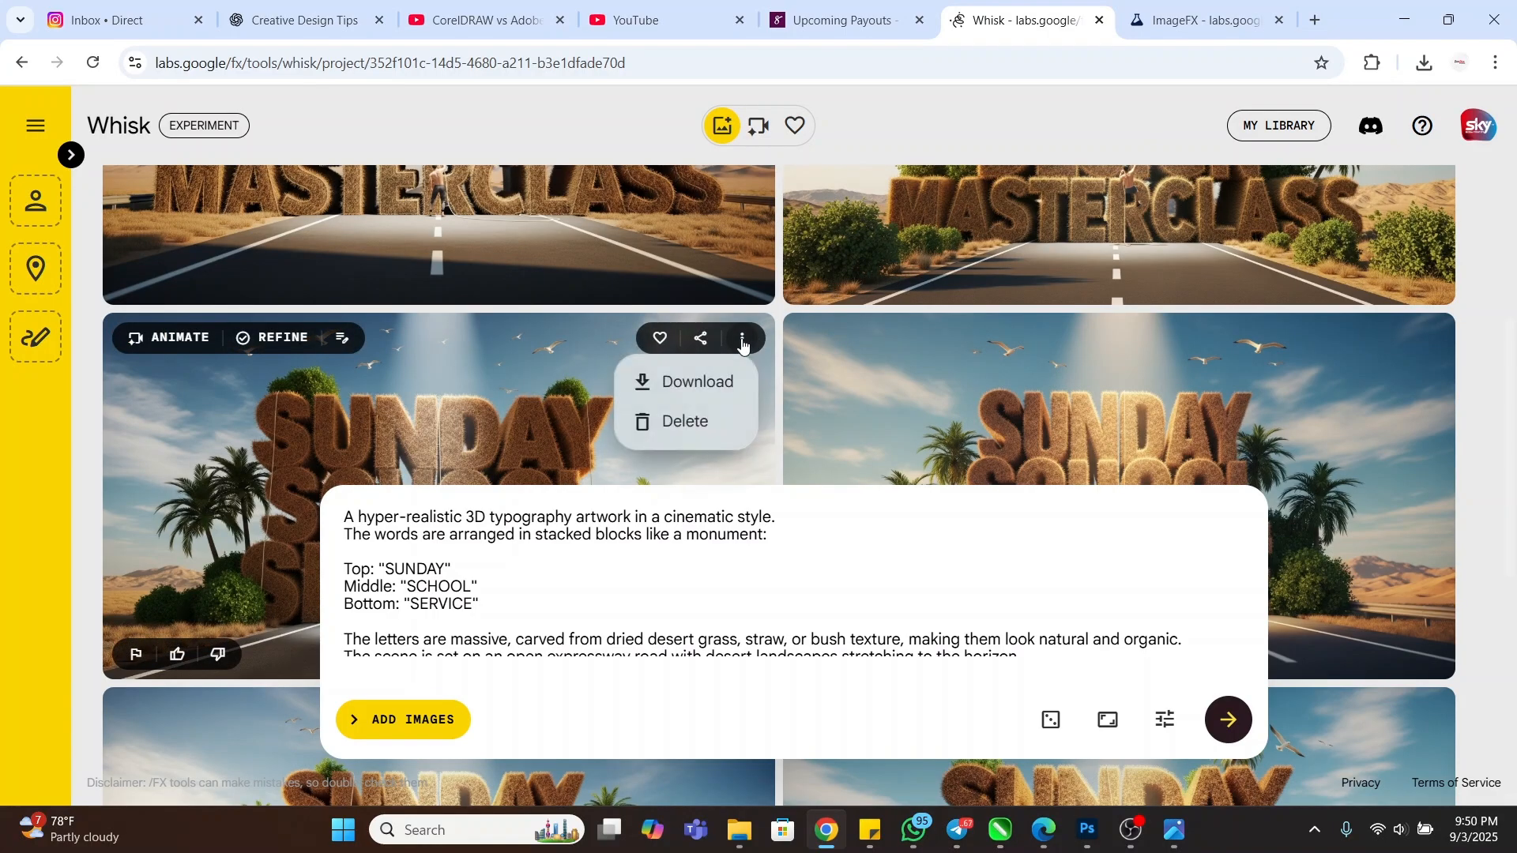
click(695, 381)
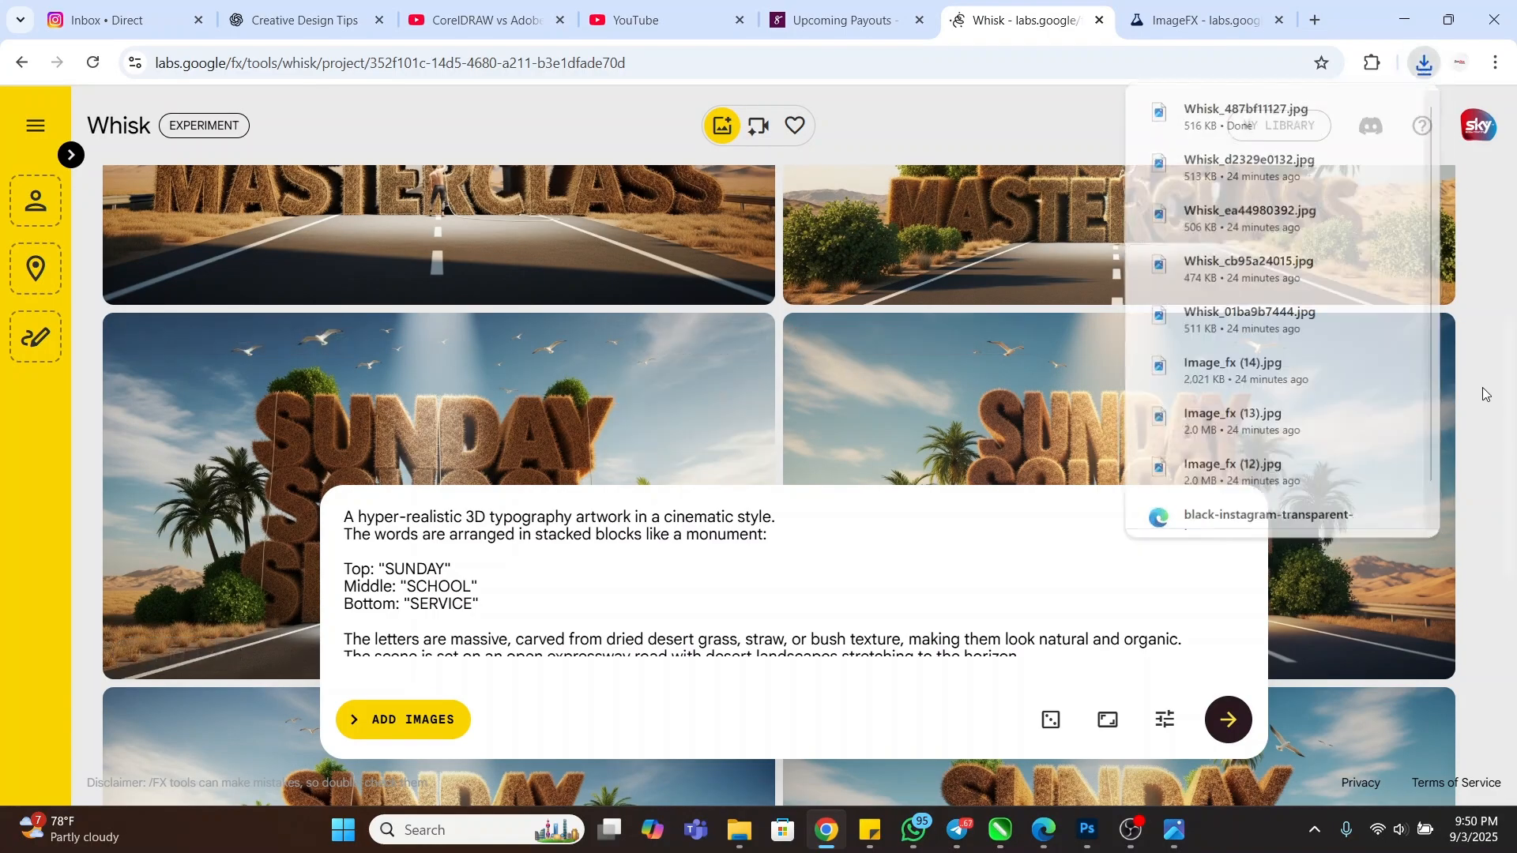
click(1426, 338)
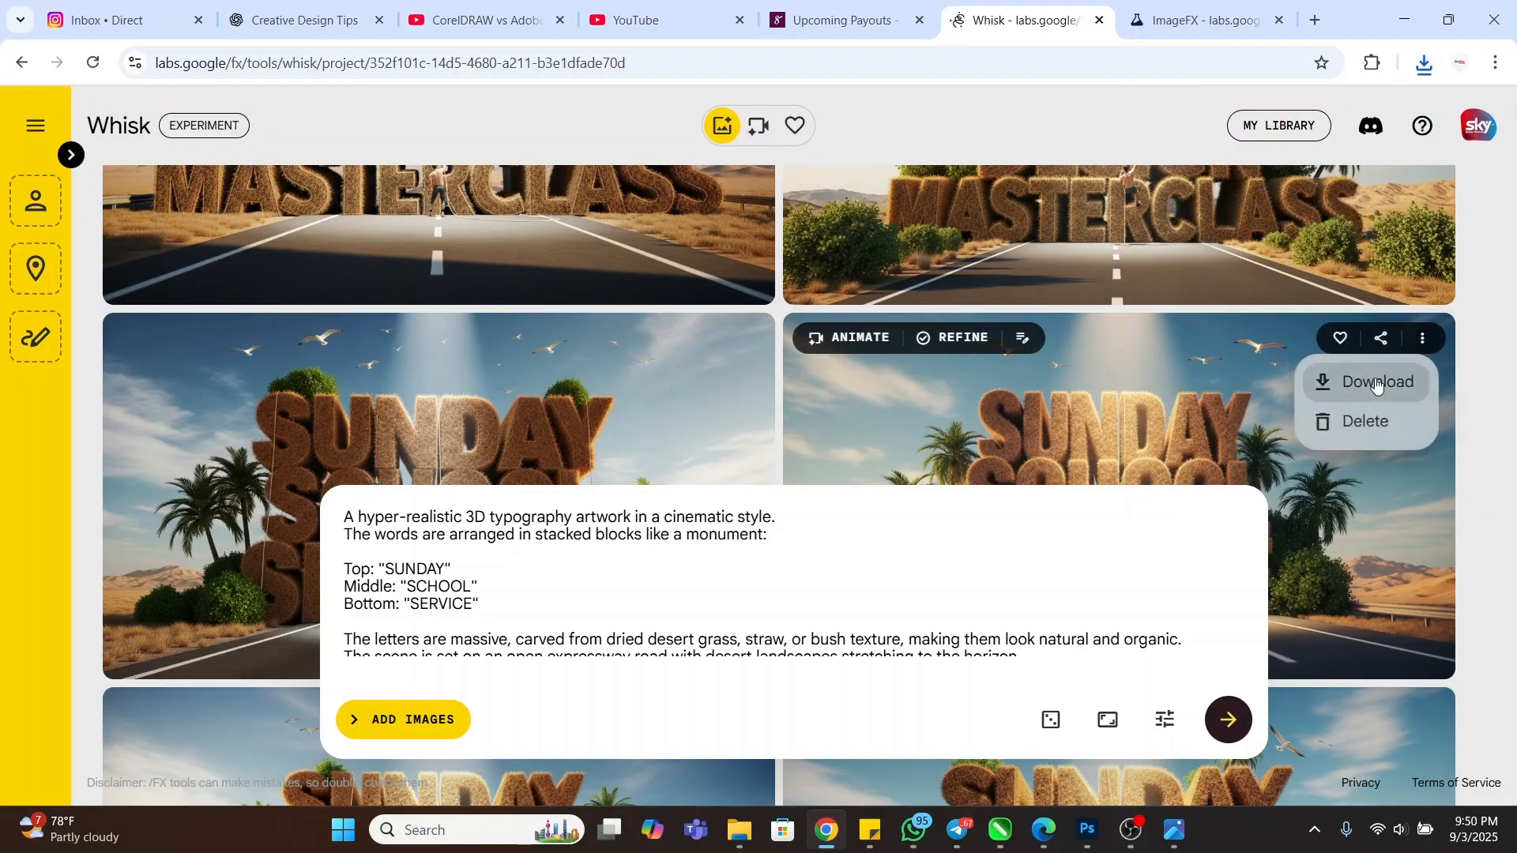
click(1410, 382)
- Download both images of the second SUNDAY SCHOOL SERVICE batch
scroll(977, 361, down, 5)
scroll(977, 362, down, 2)
scroll(666, 353, up, 1)
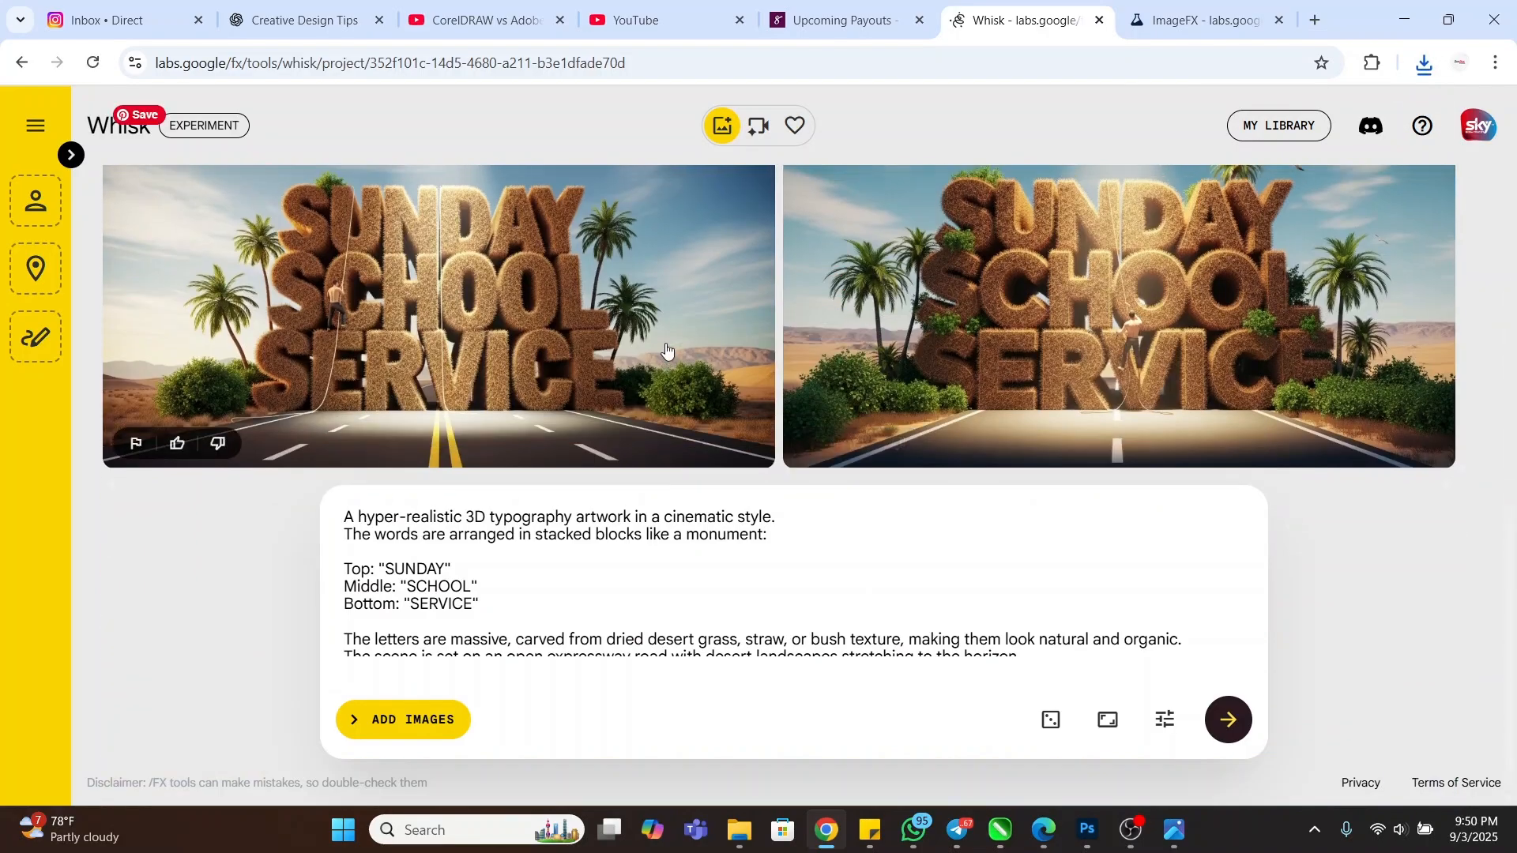
click(745, 219)
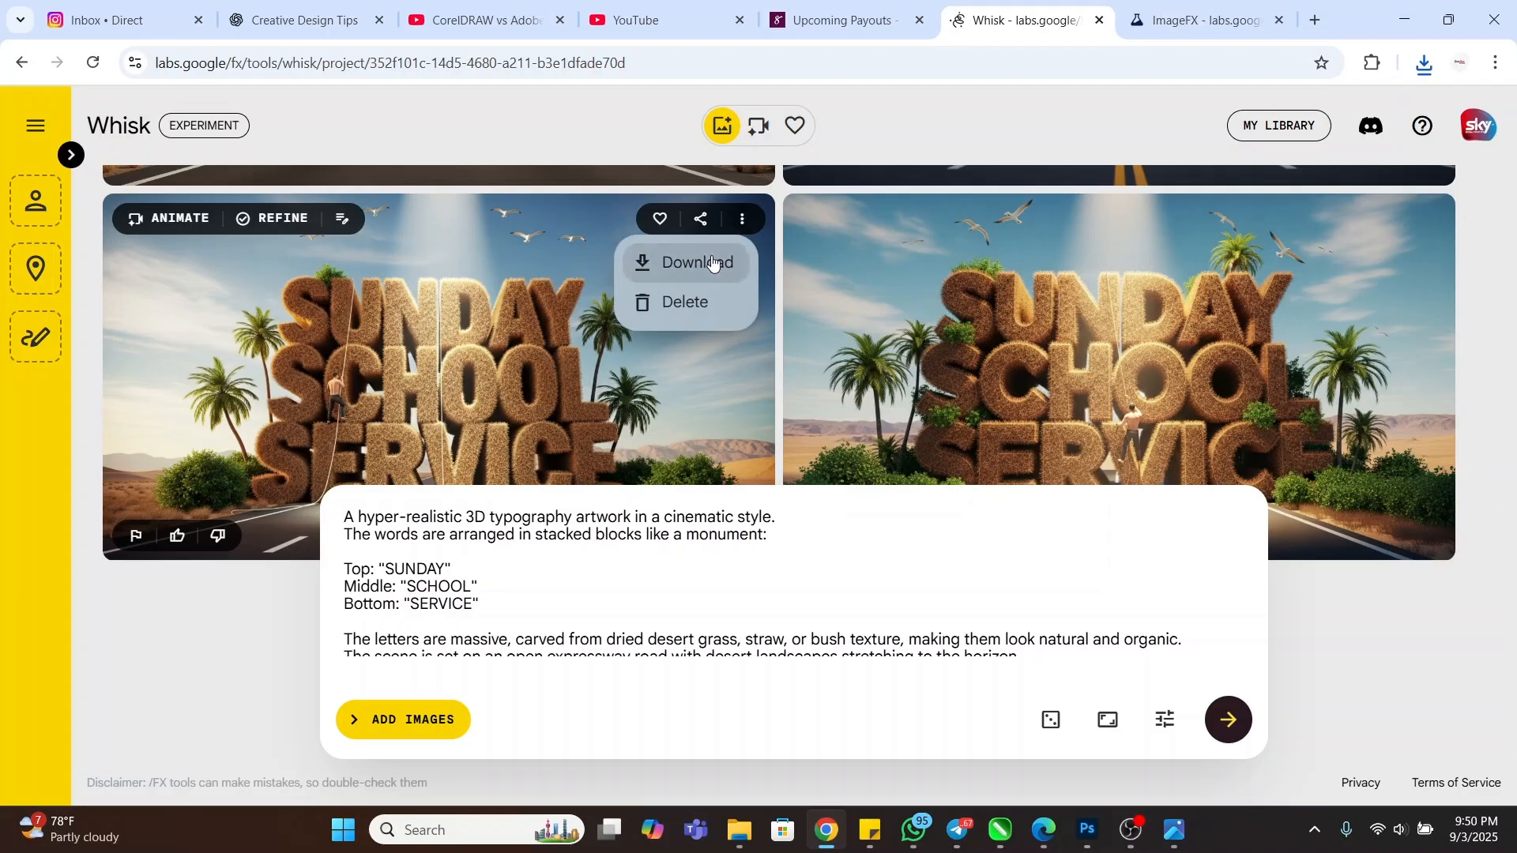
click(700, 260)
click(1424, 219)
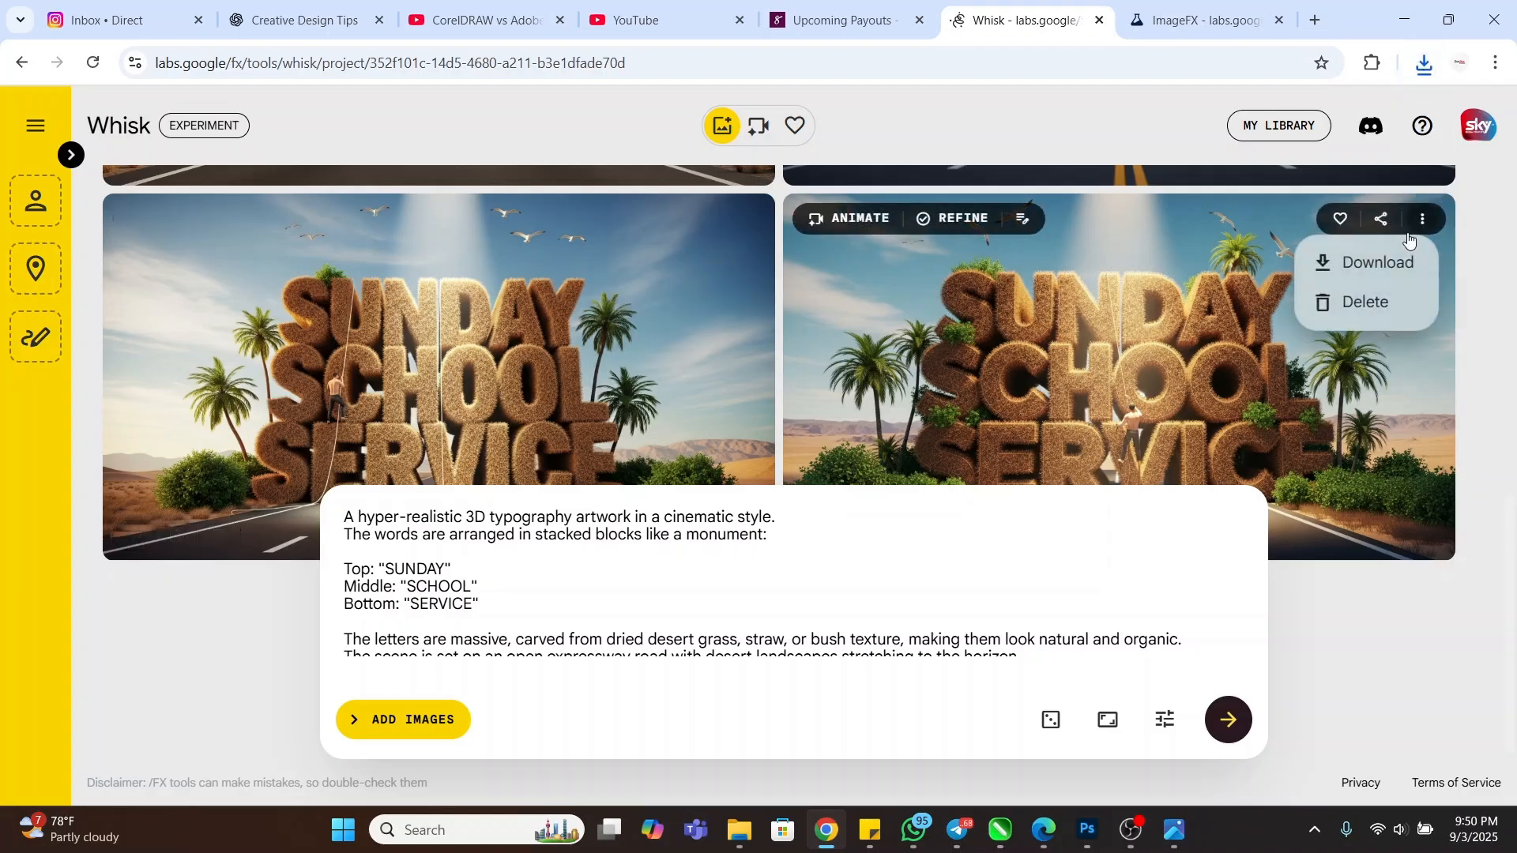
click(1355, 265)
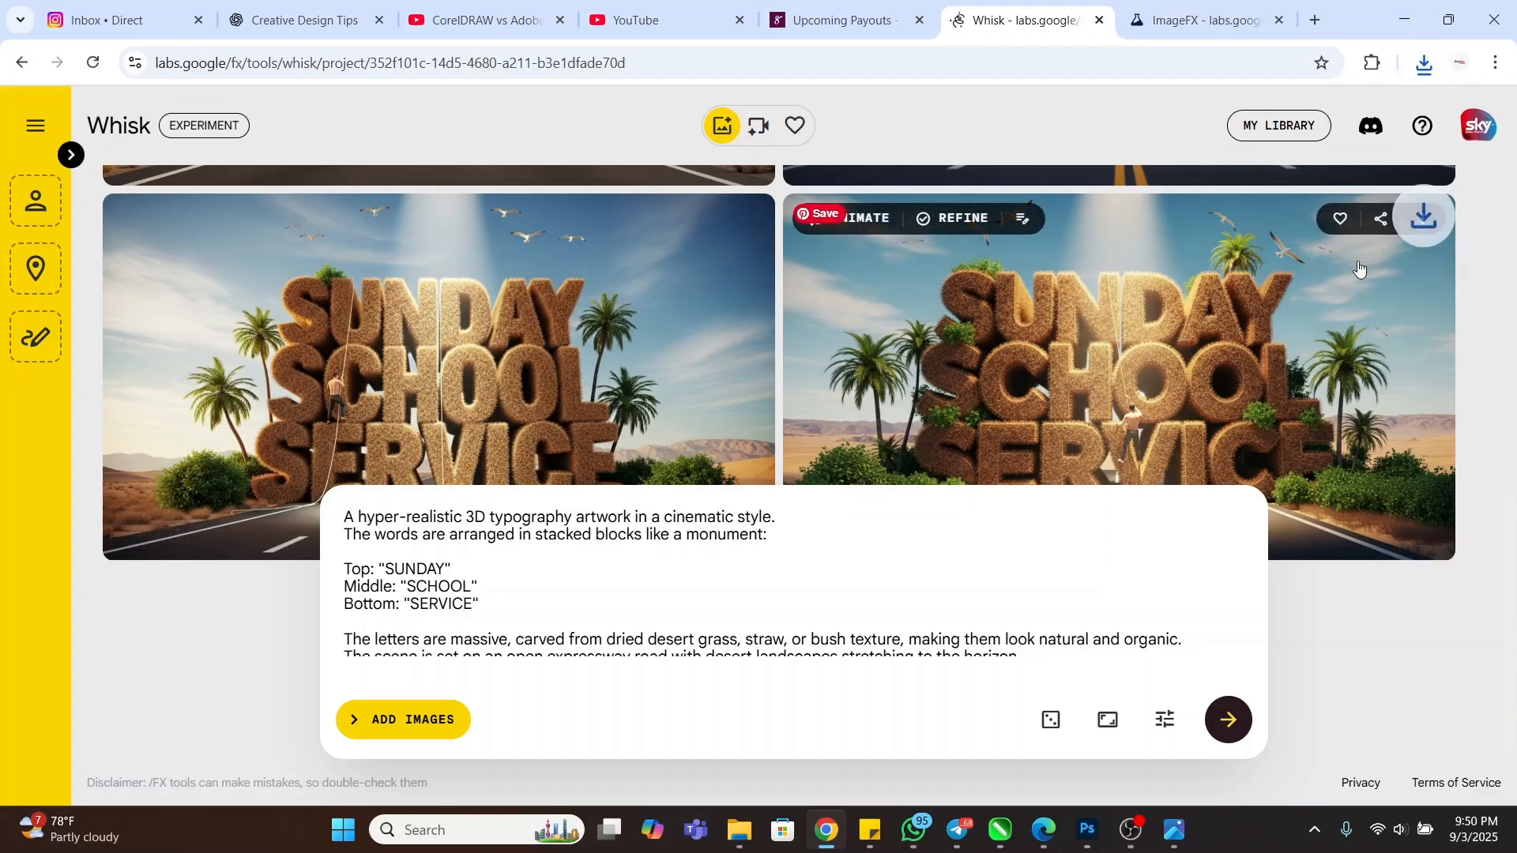
- Switch to ImageFX and replace the prompt's top, middle and bottom words with "SUNDAY", "SCHOOL" and "SERVICE"
click(1193, 19)
scroll(276, 456, up, 5)
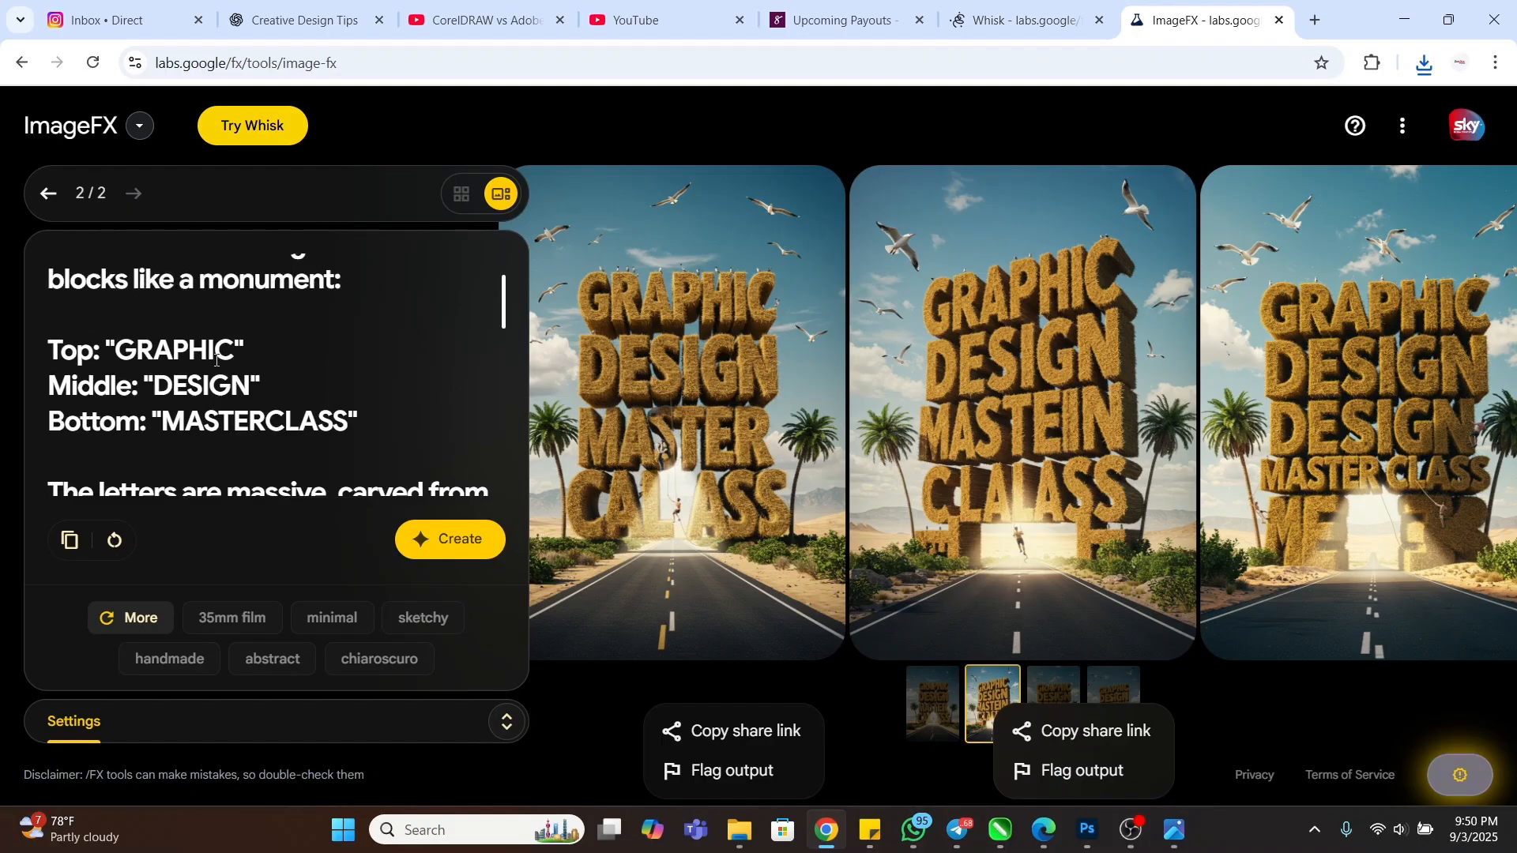
drag(230, 341, 119, 347)
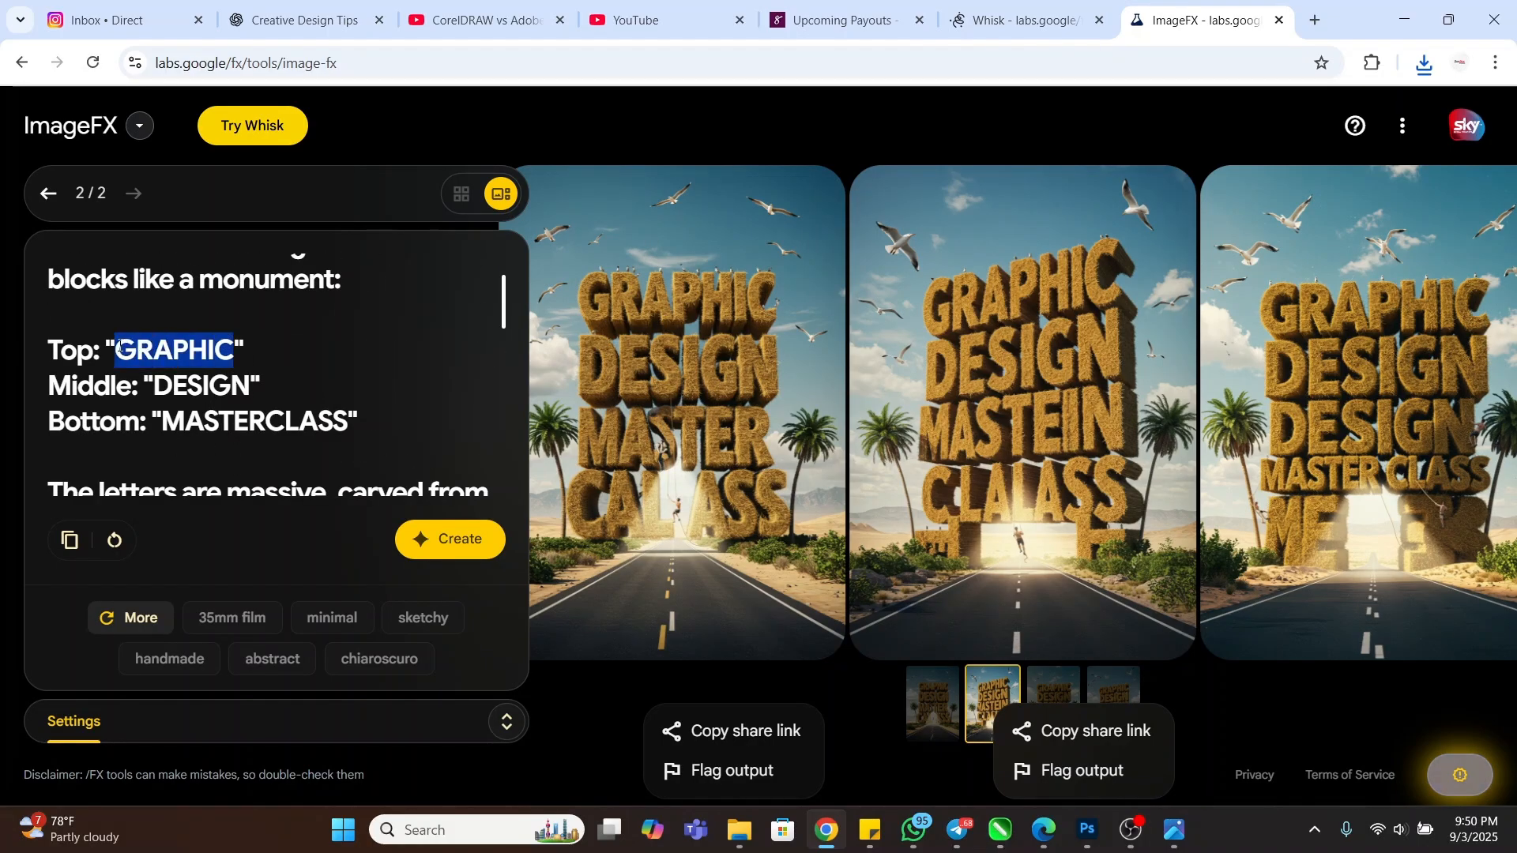
text(SUNDAY)
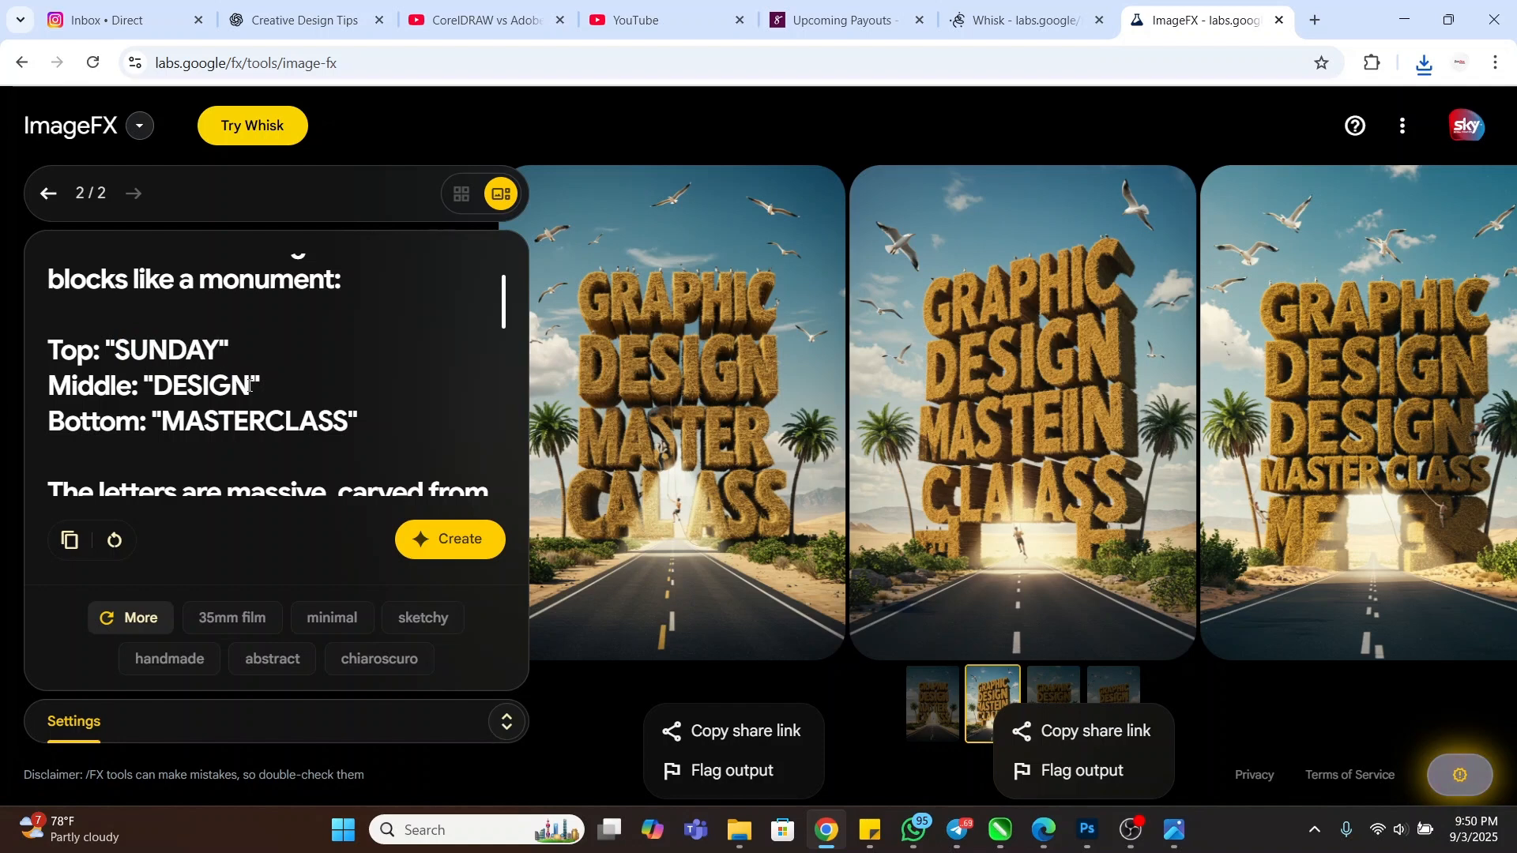
drag(249, 387, 158, 388)
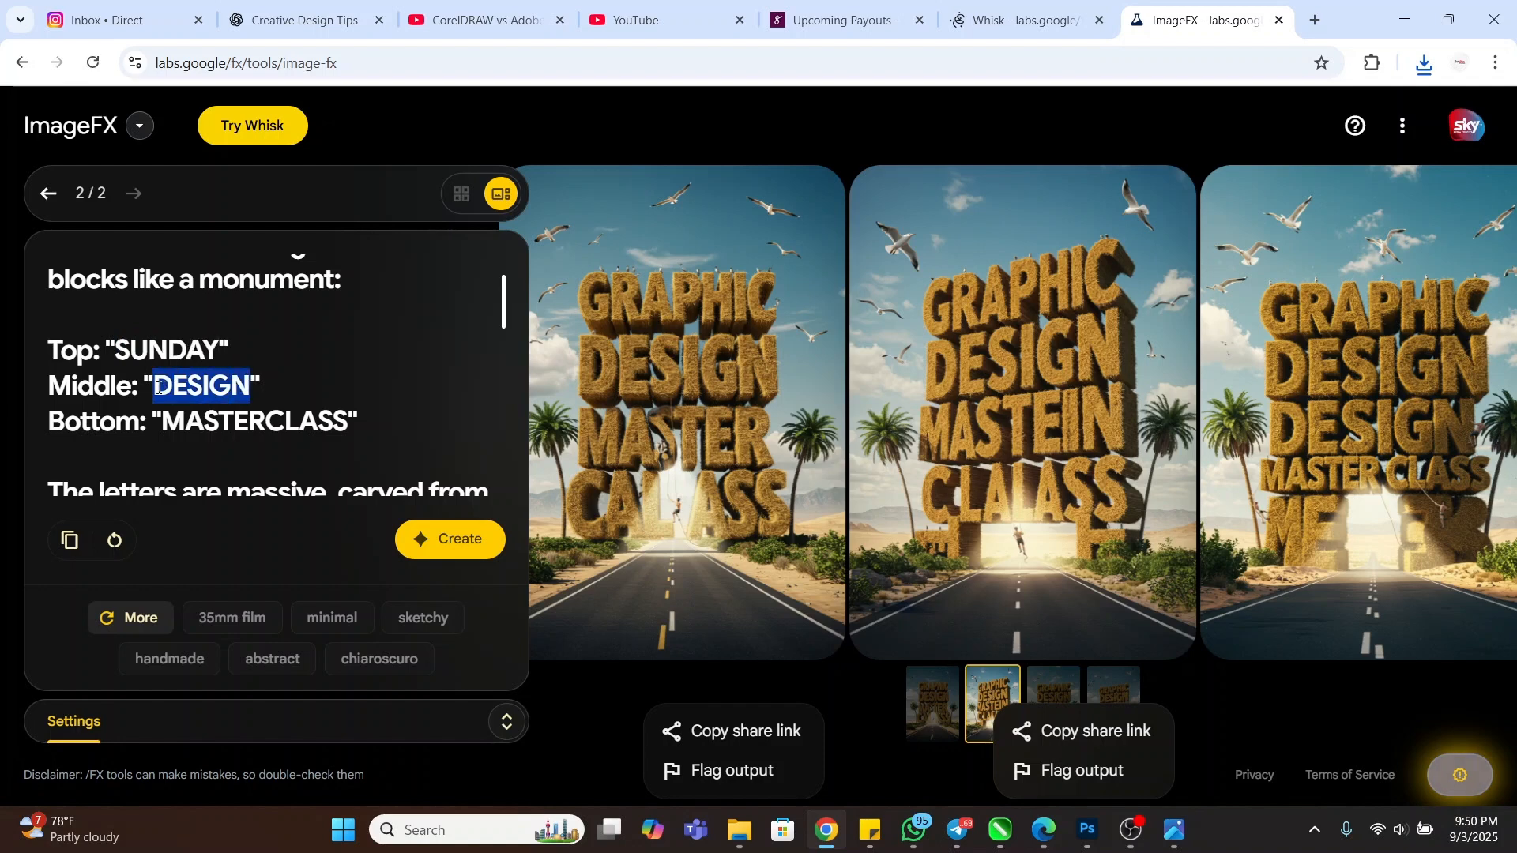
text(SCHOOL)
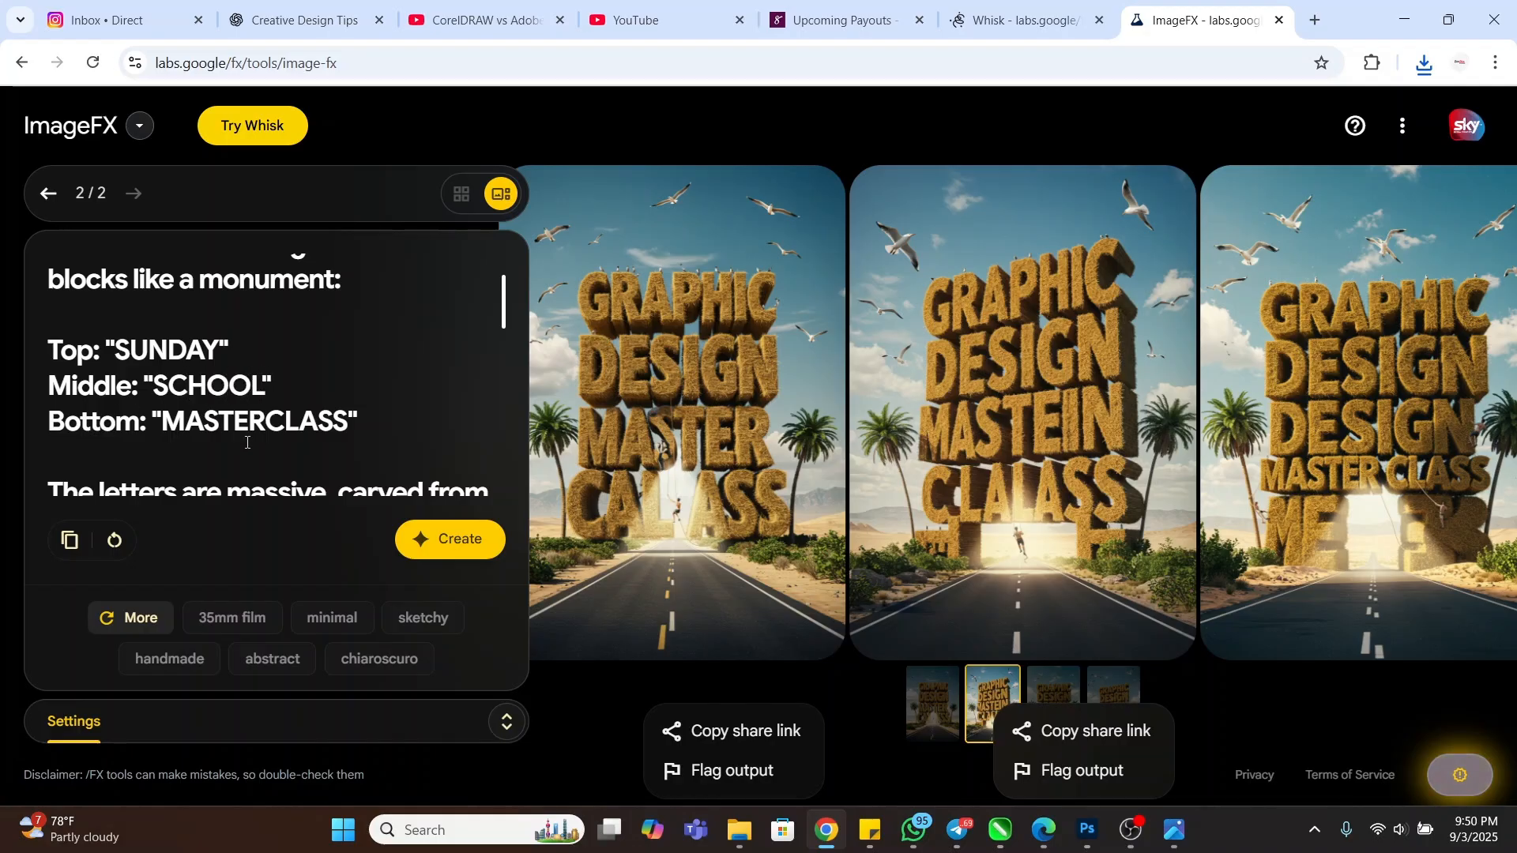
drag(348, 420, 168, 426)
text(SERV)
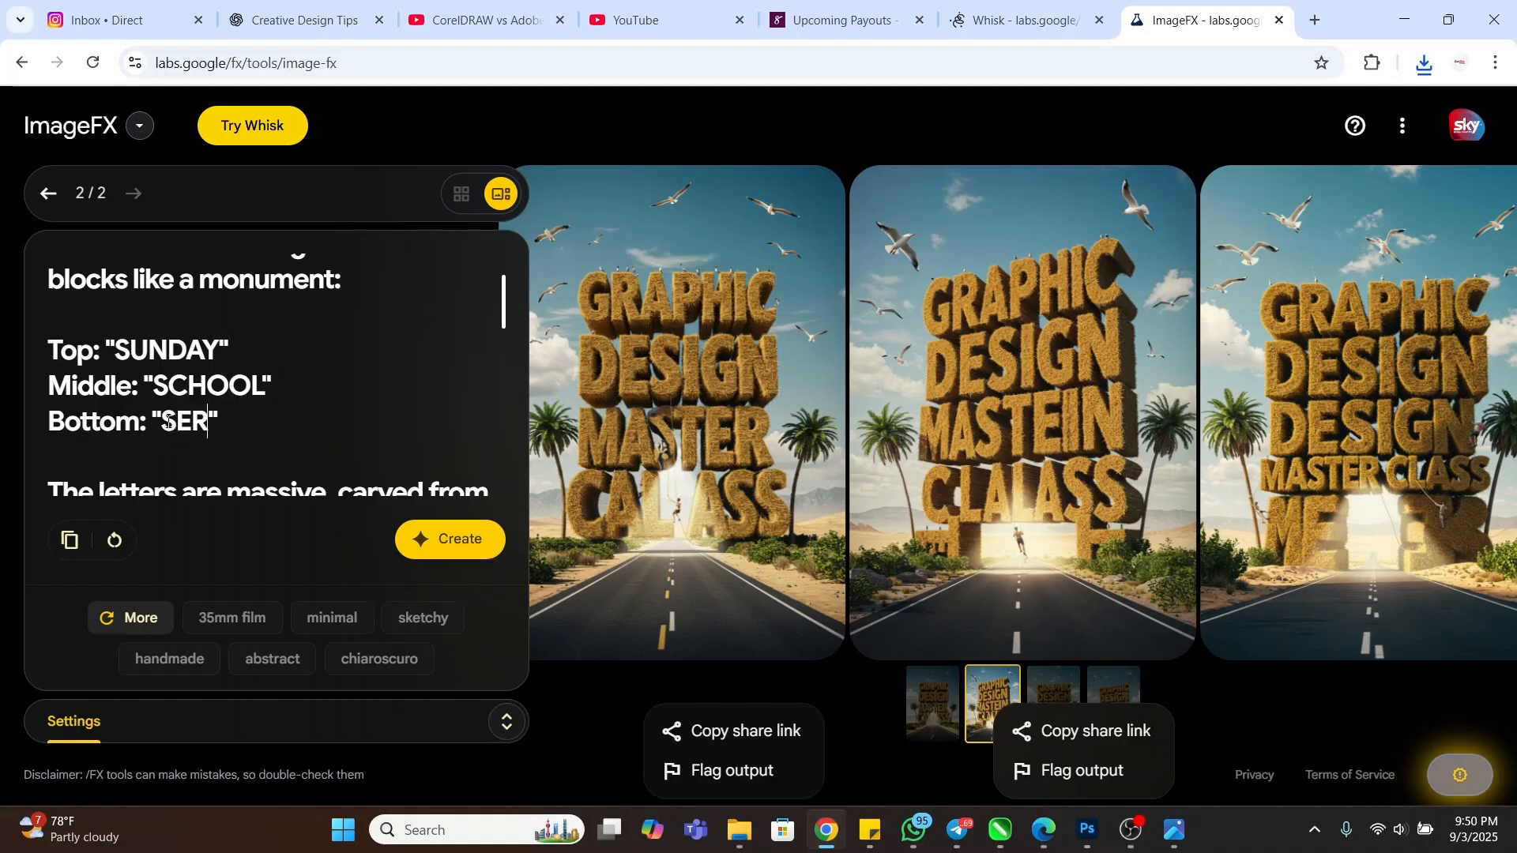
text(ICE)
- Select the Mobile portrait (3:4) aspect ratio in the generation settings and create images from the edited prompt
click(446, 539)
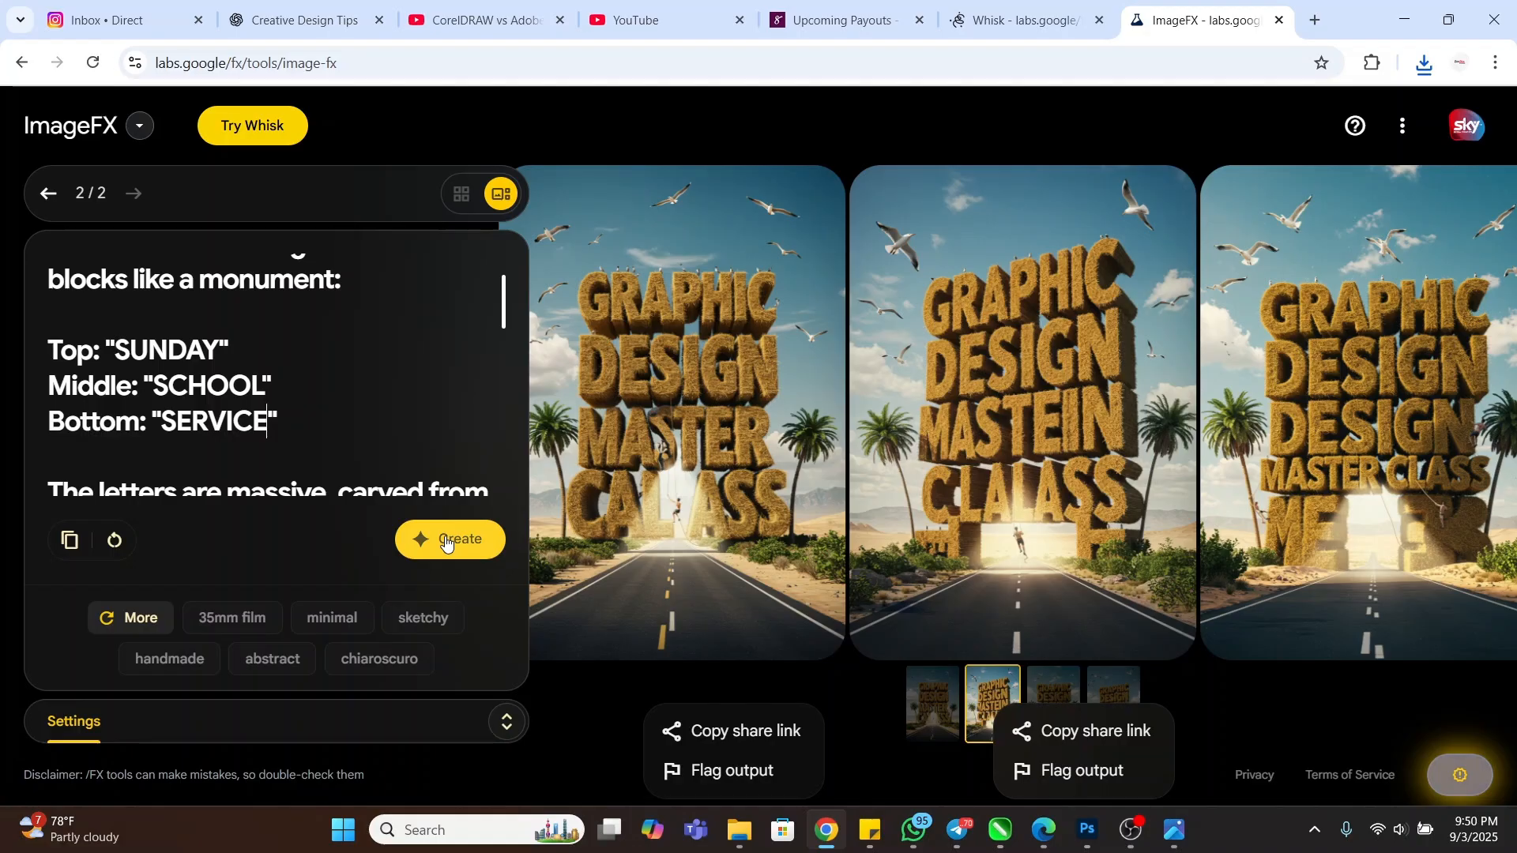
scroll(345, 474, down, 8)
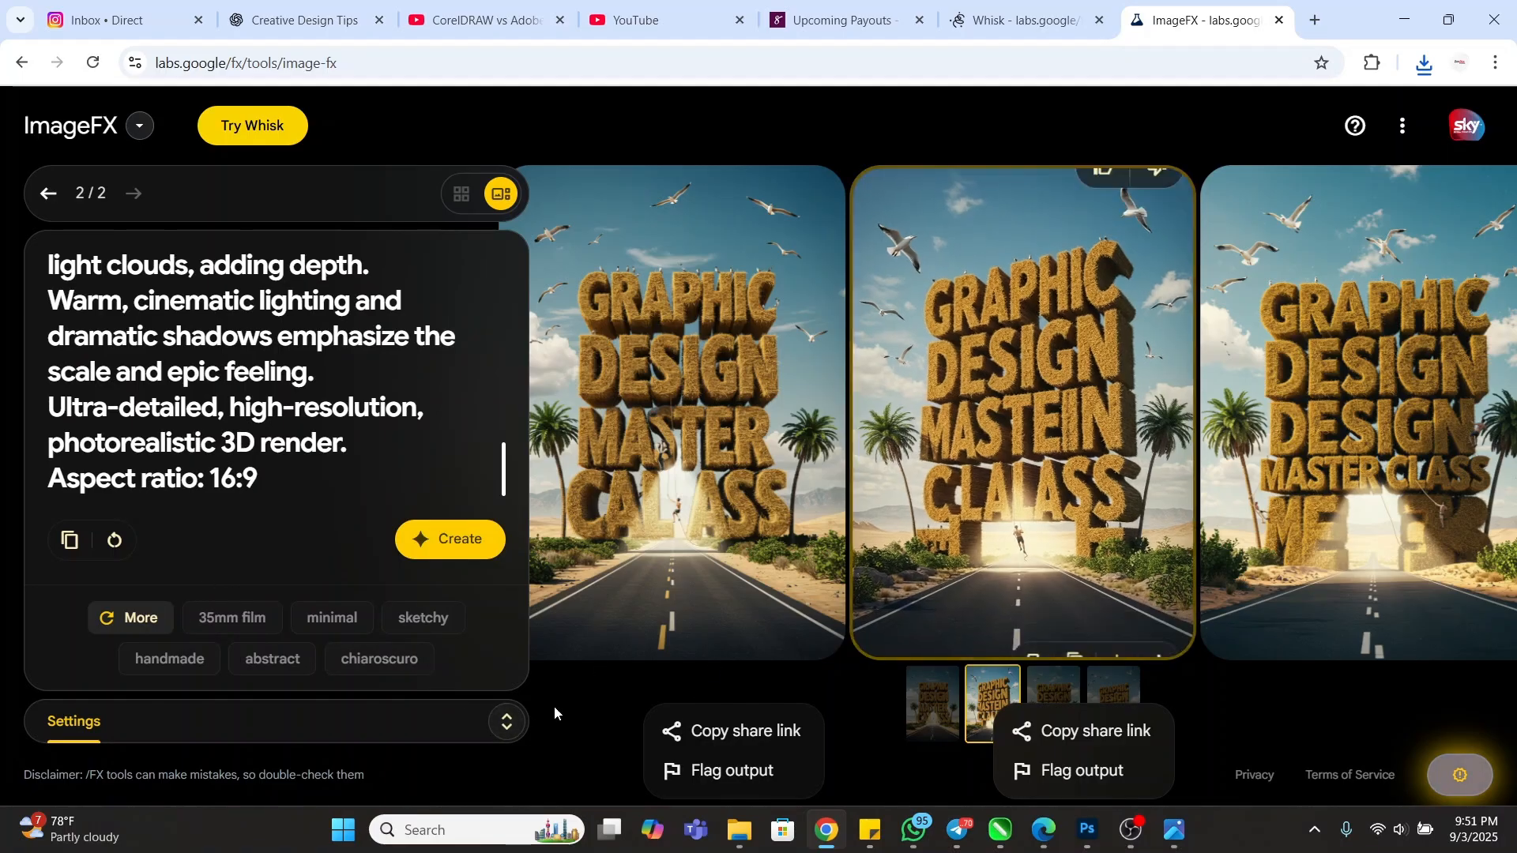
click(506, 722)
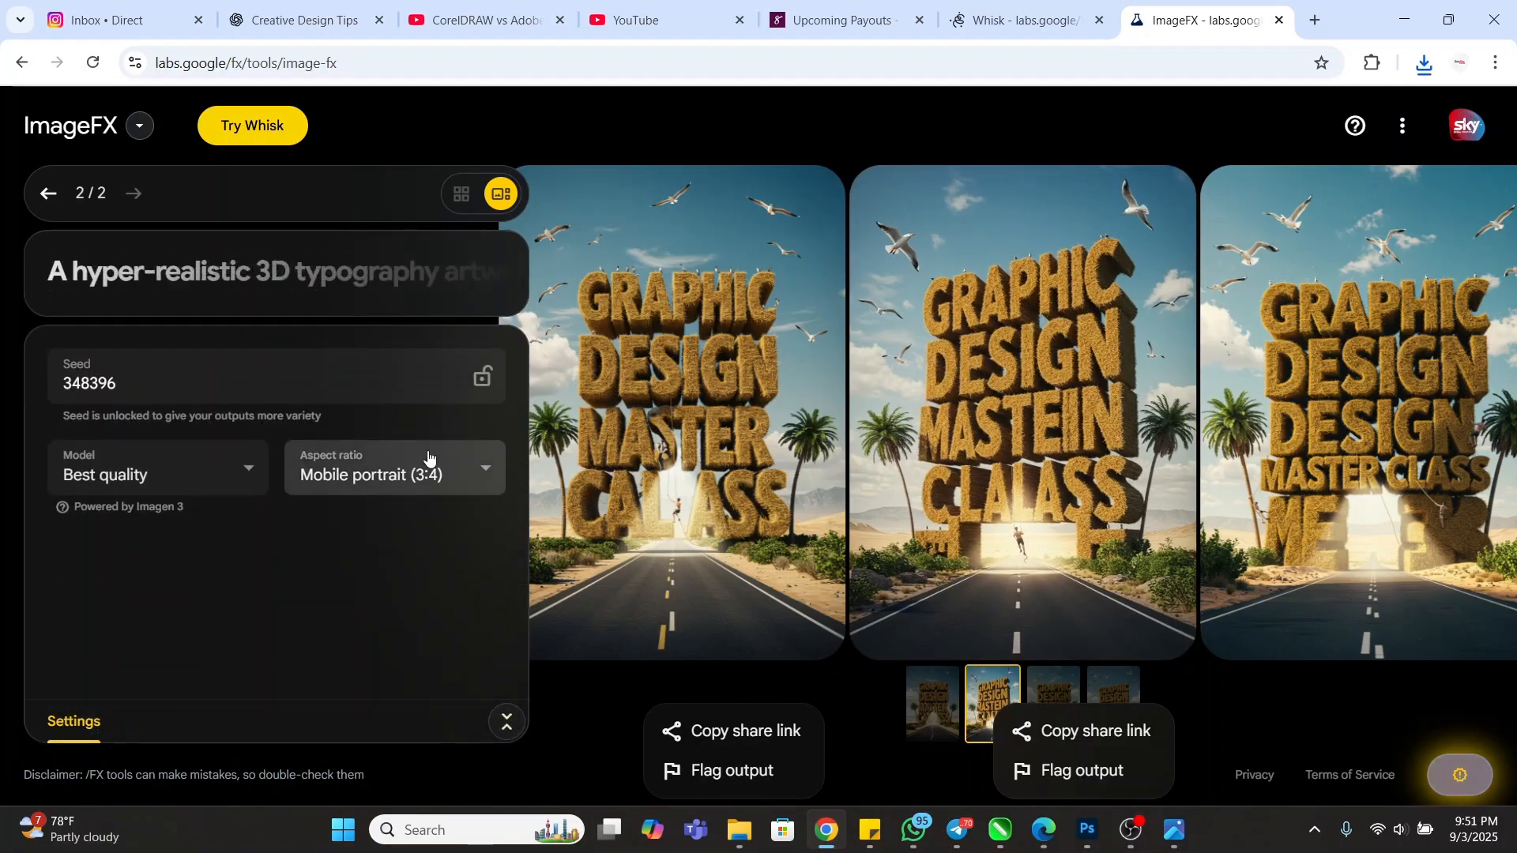
click(425, 472)
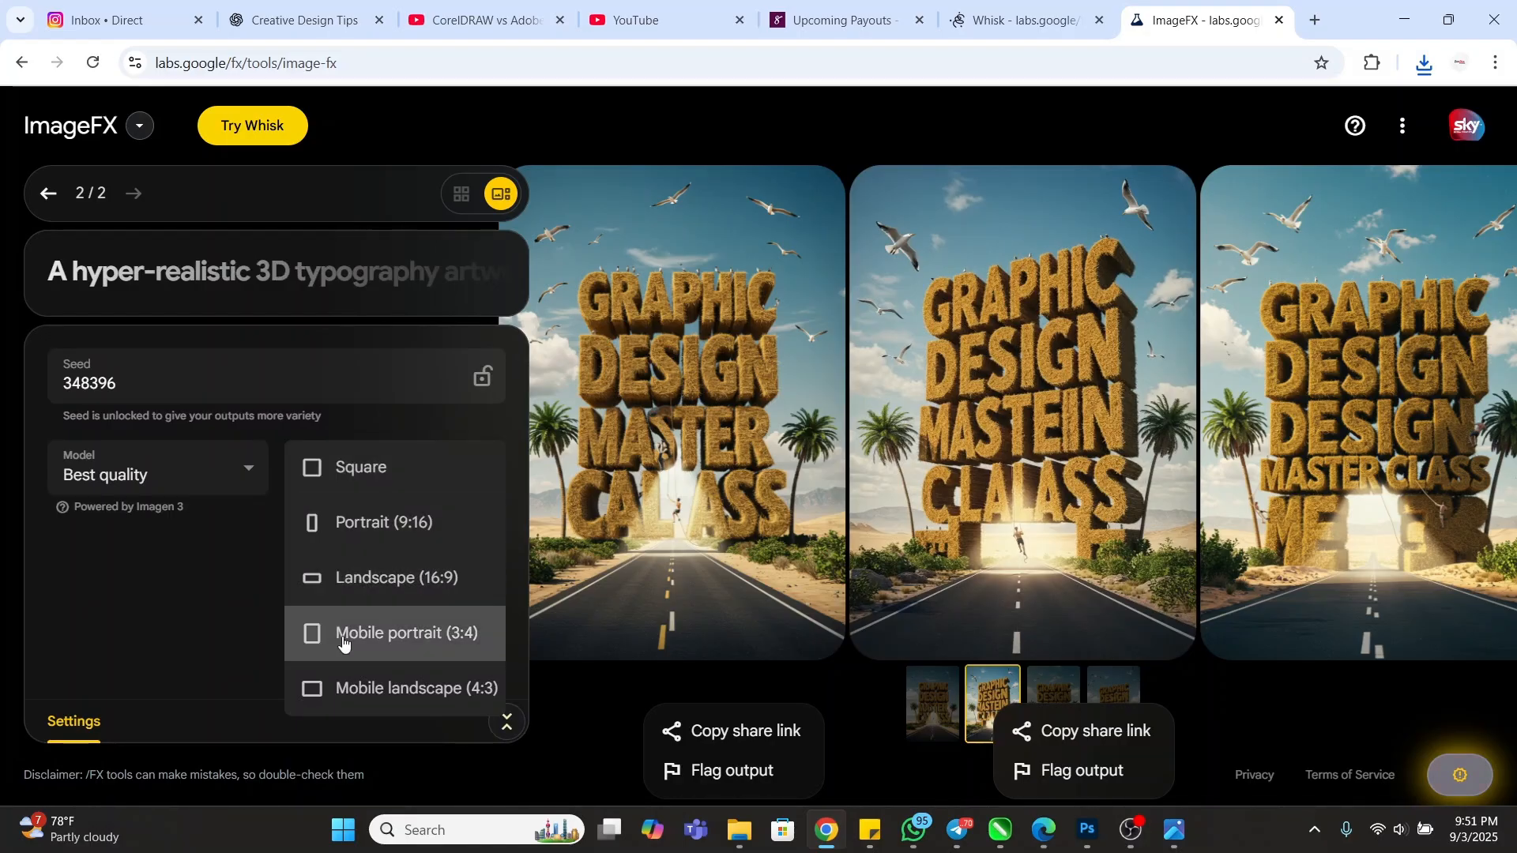
click(390, 634)
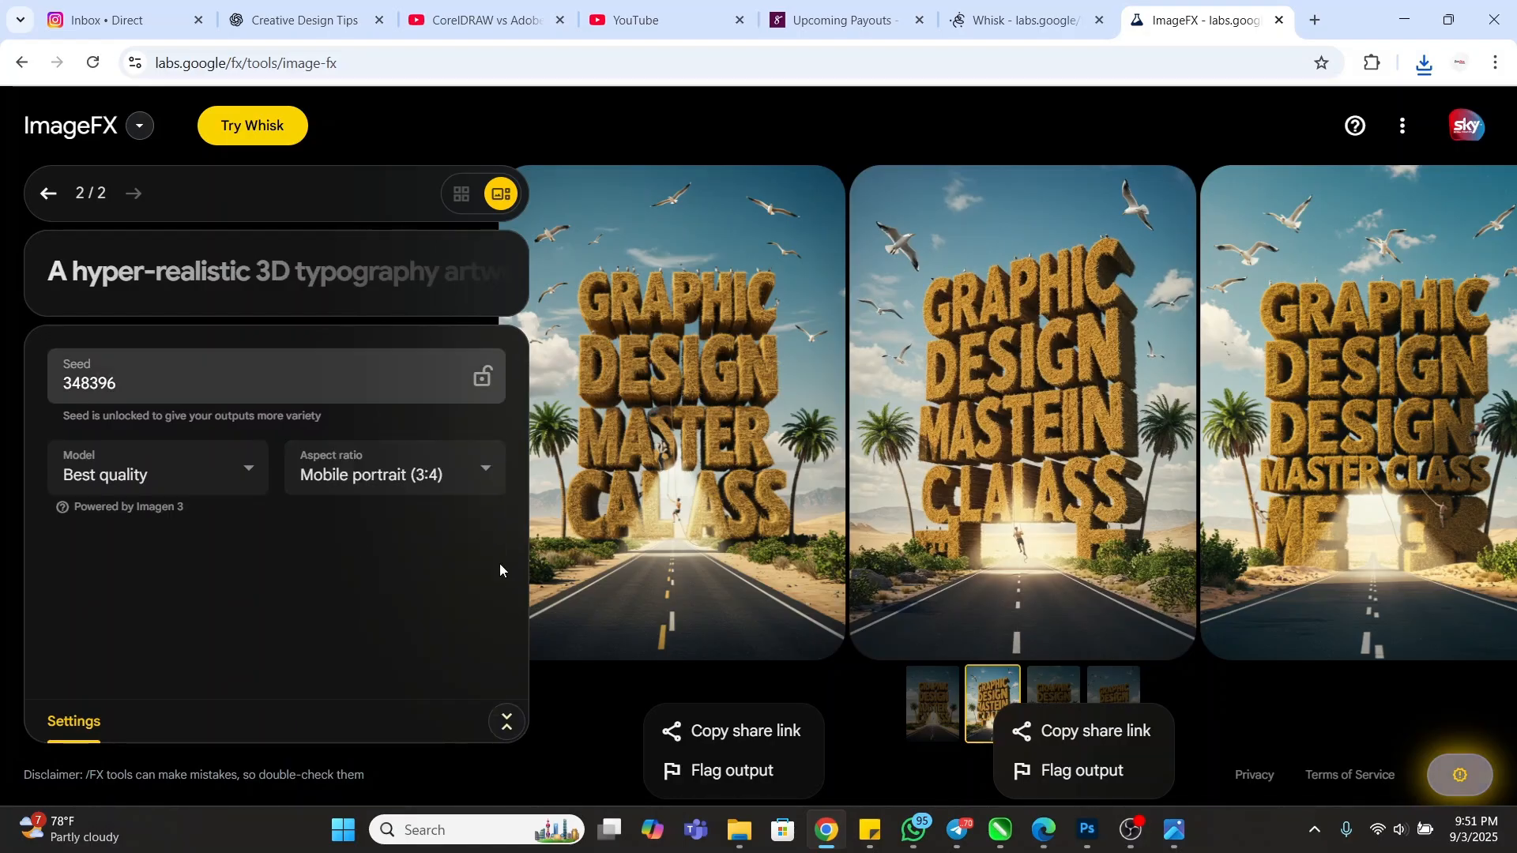
click(506, 721)
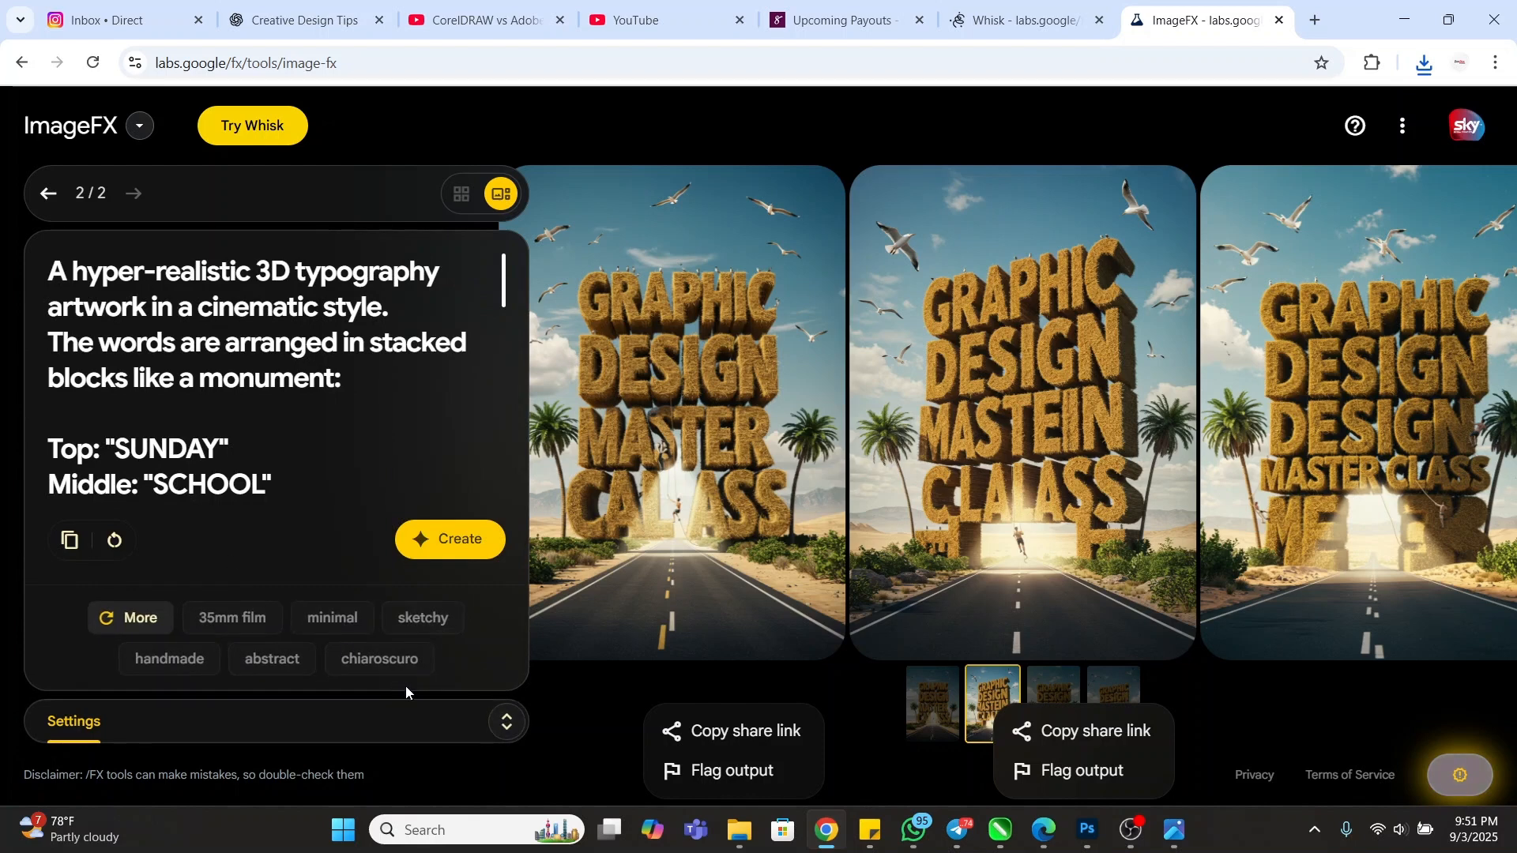
click(508, 721)
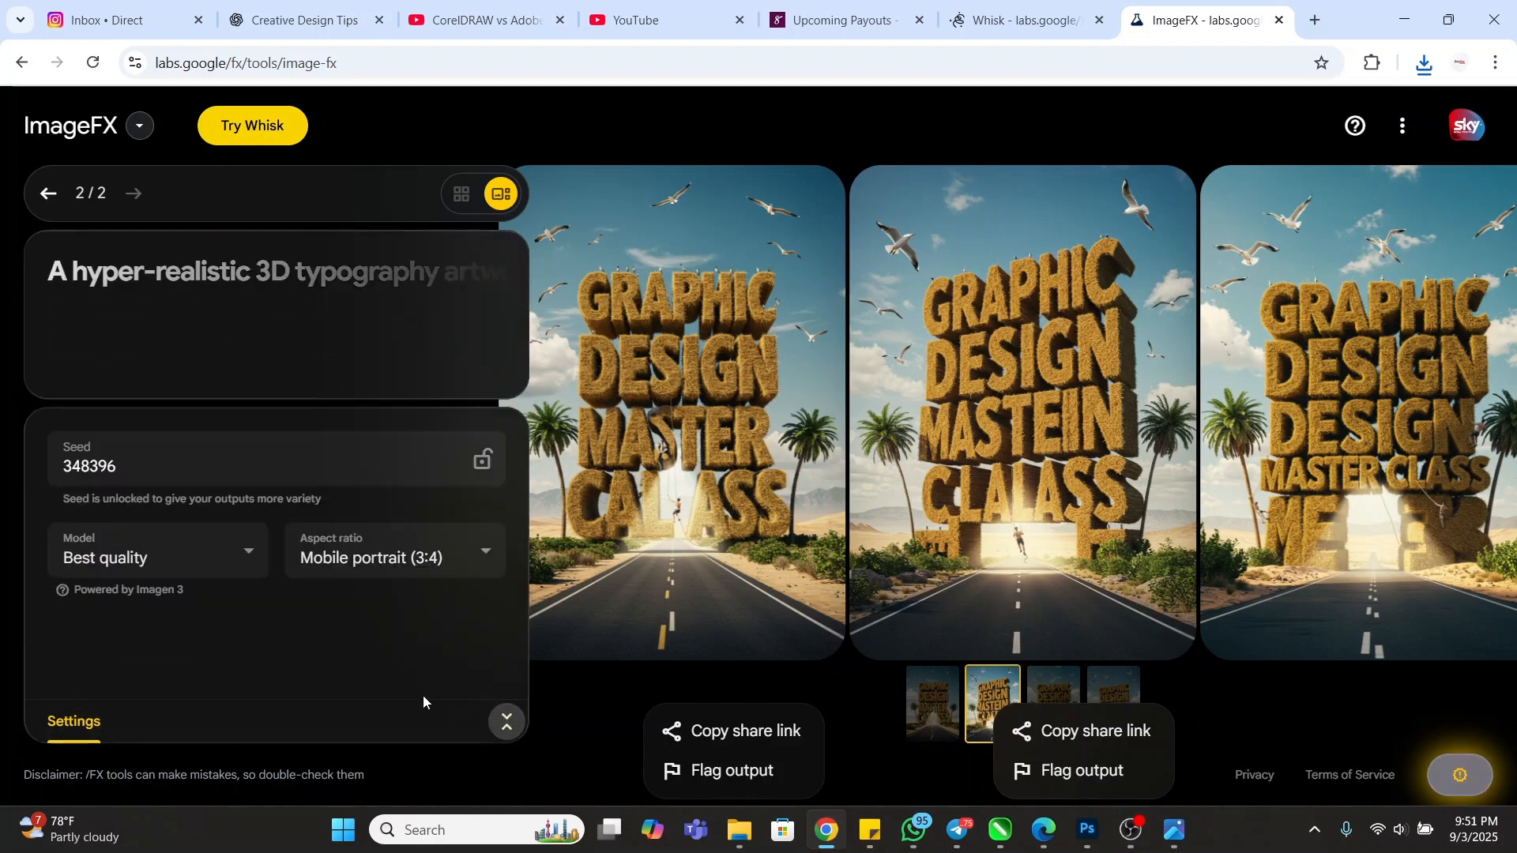
click(419, 479)
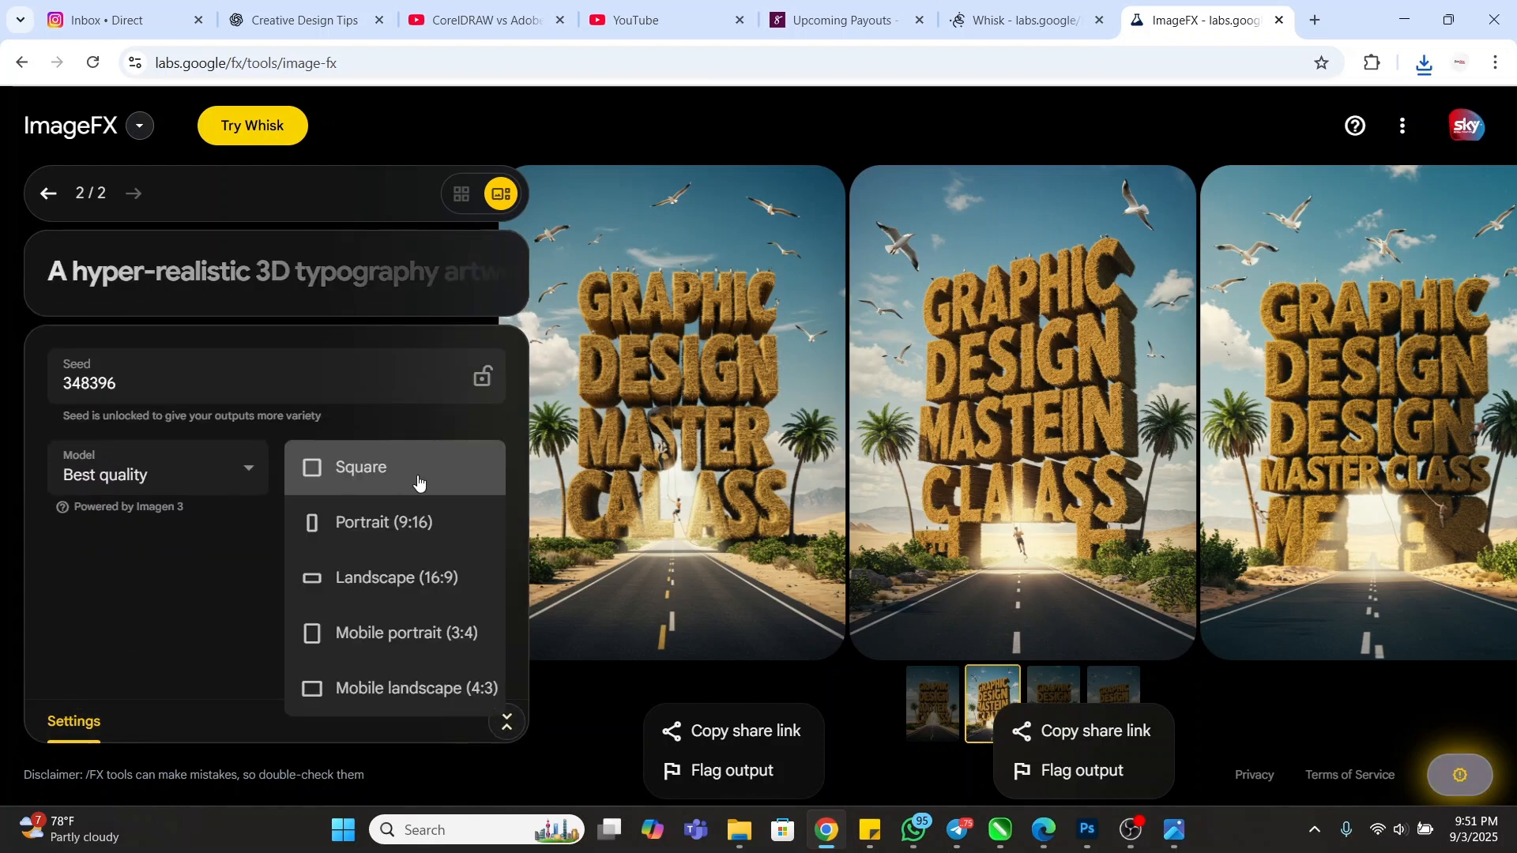
click(369, 635)
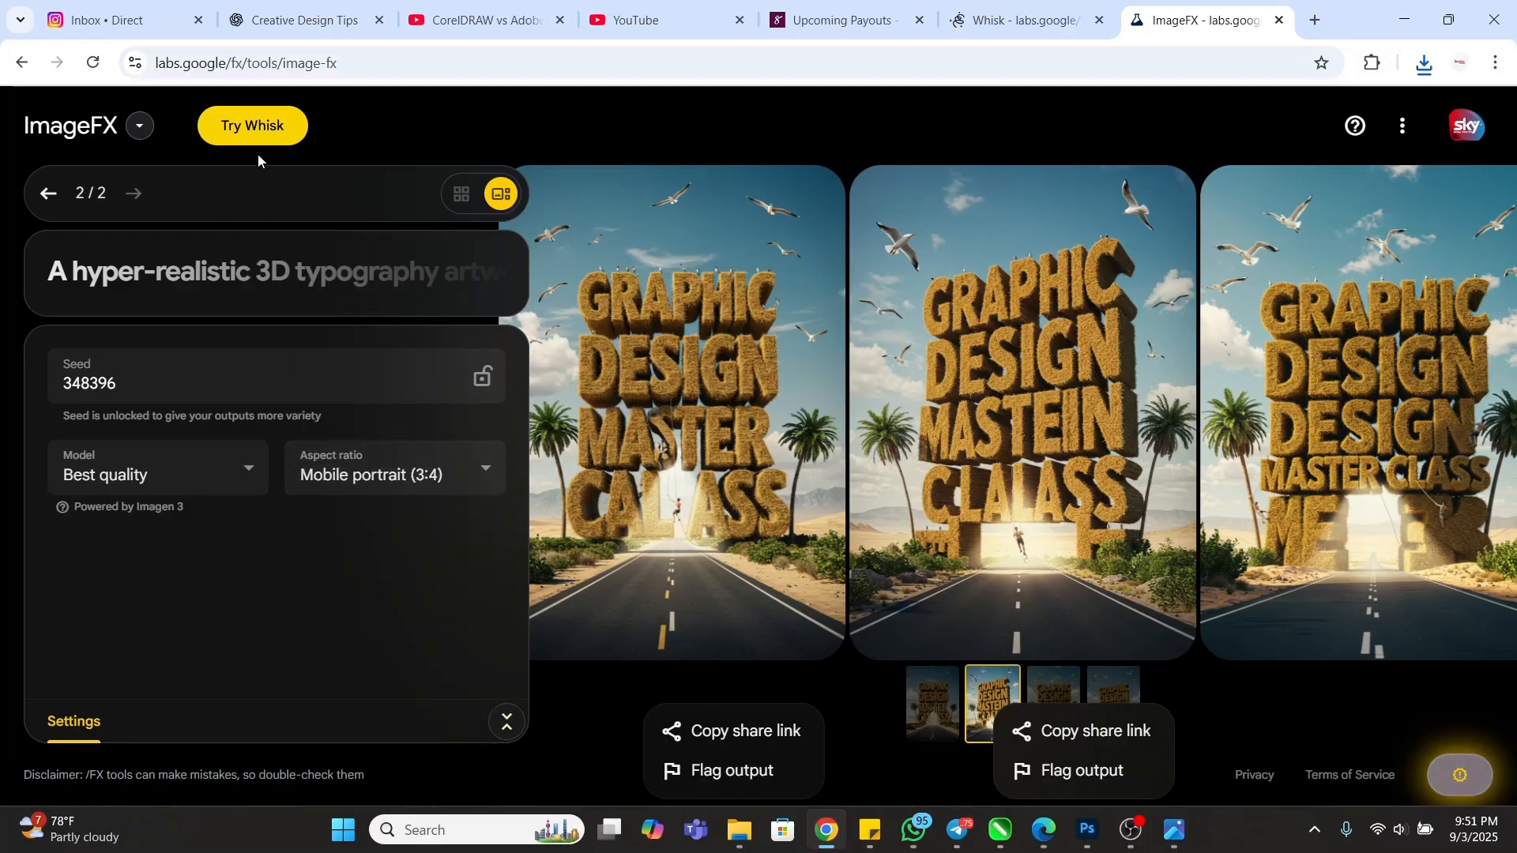
click(177, 273)
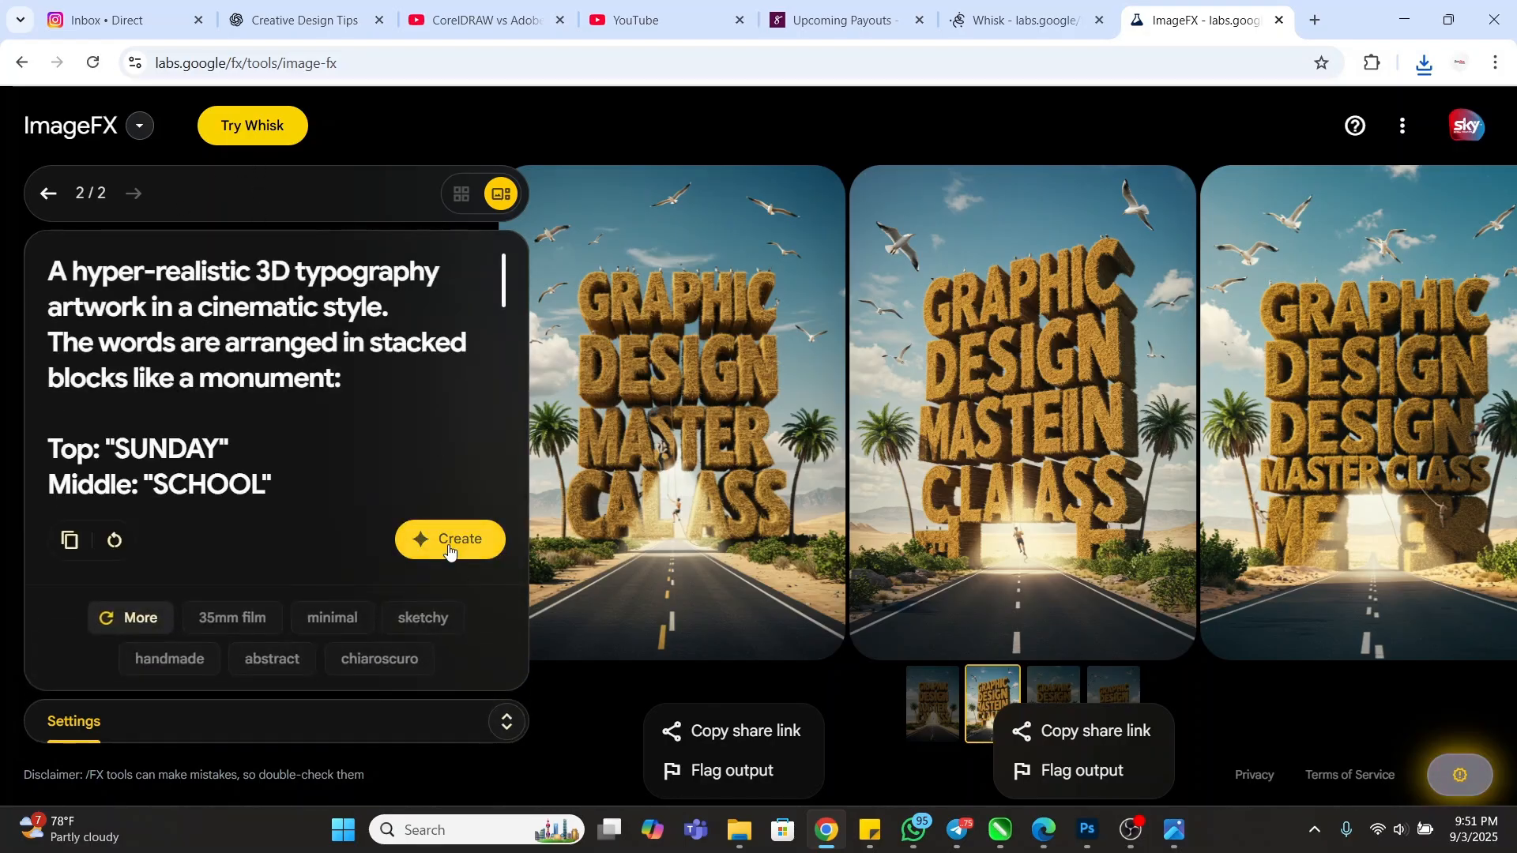
click(450, 543)
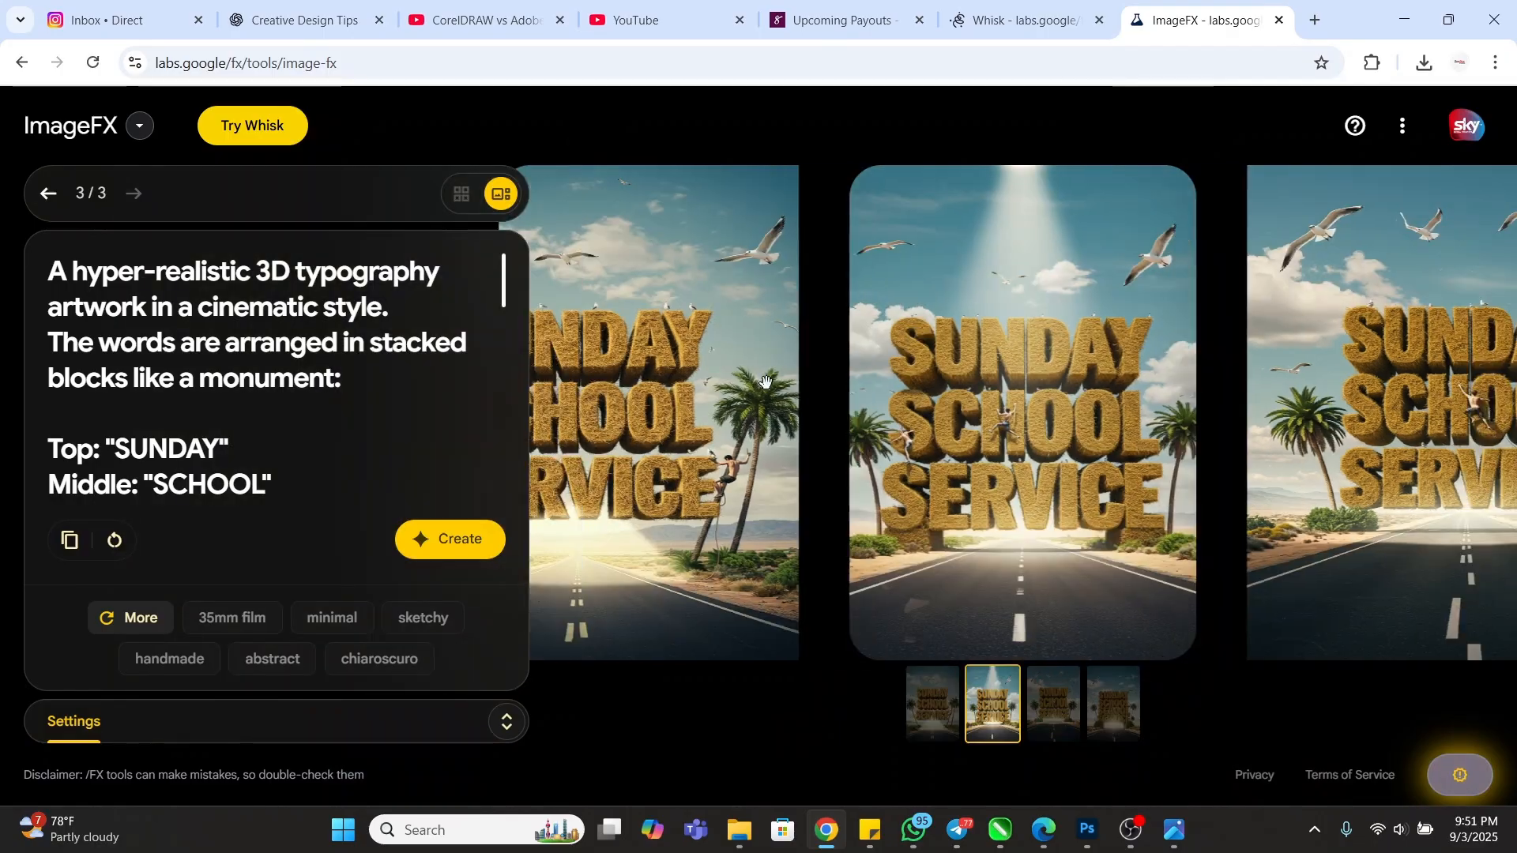
- Download the first and second SUNDAY SCHOOL SERVICE images of the new ImageFX set
mouse_move(936, 423)
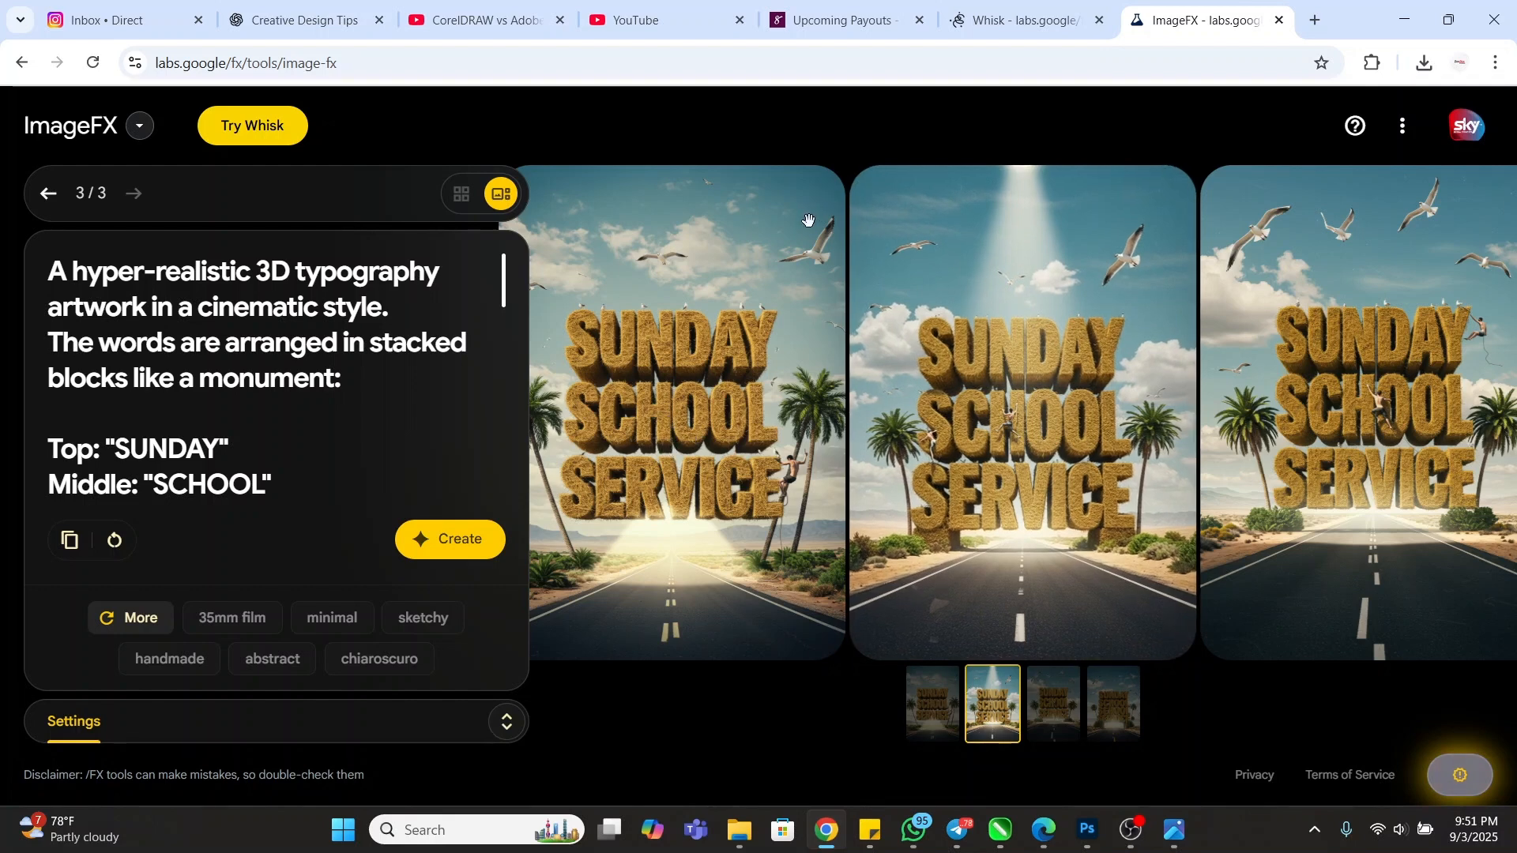
click(674, 483)
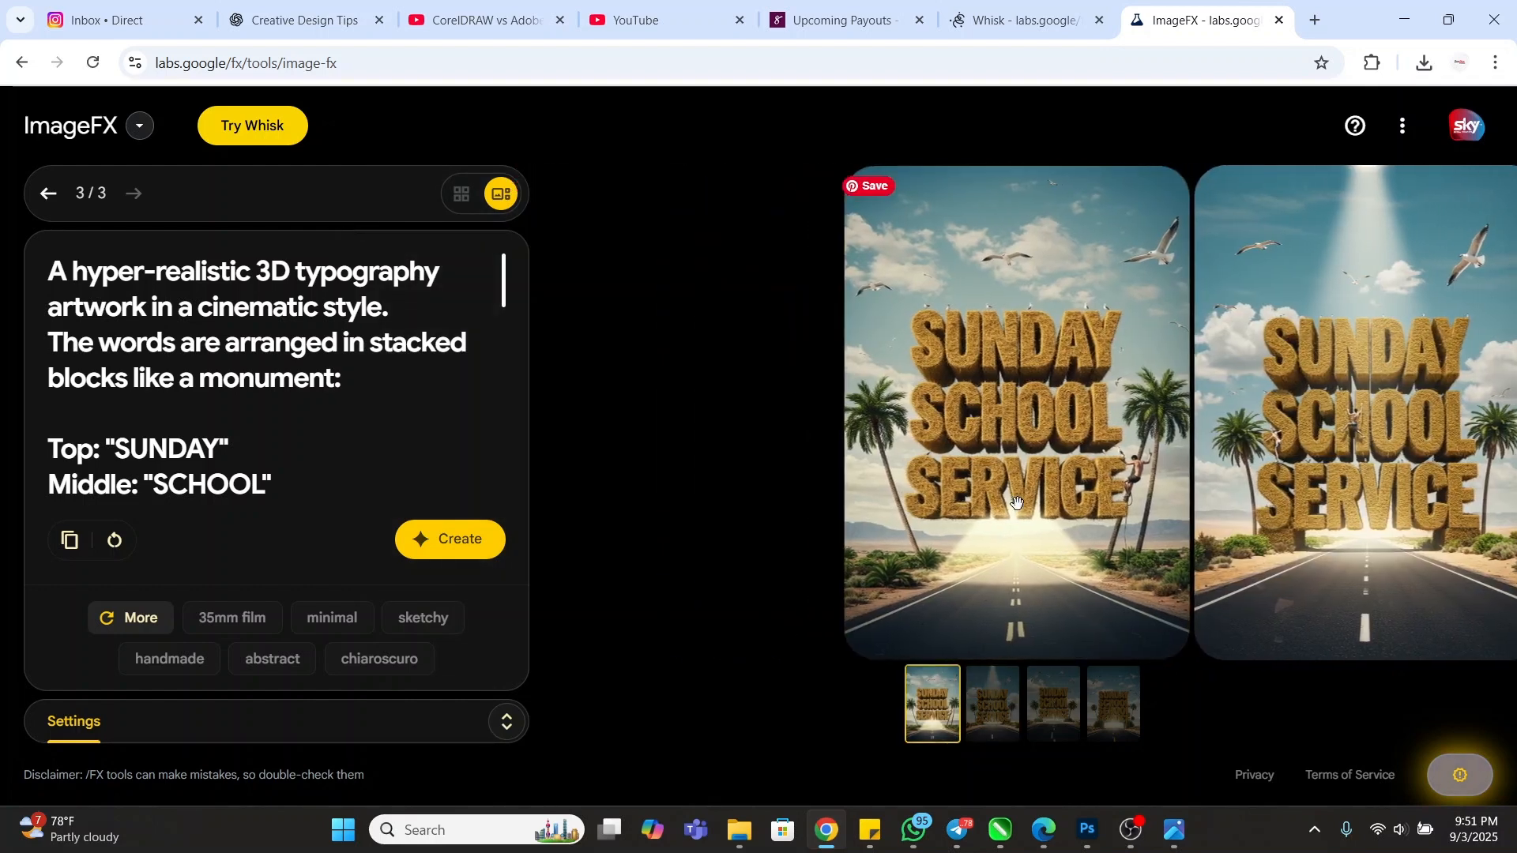
click(1117, 632)
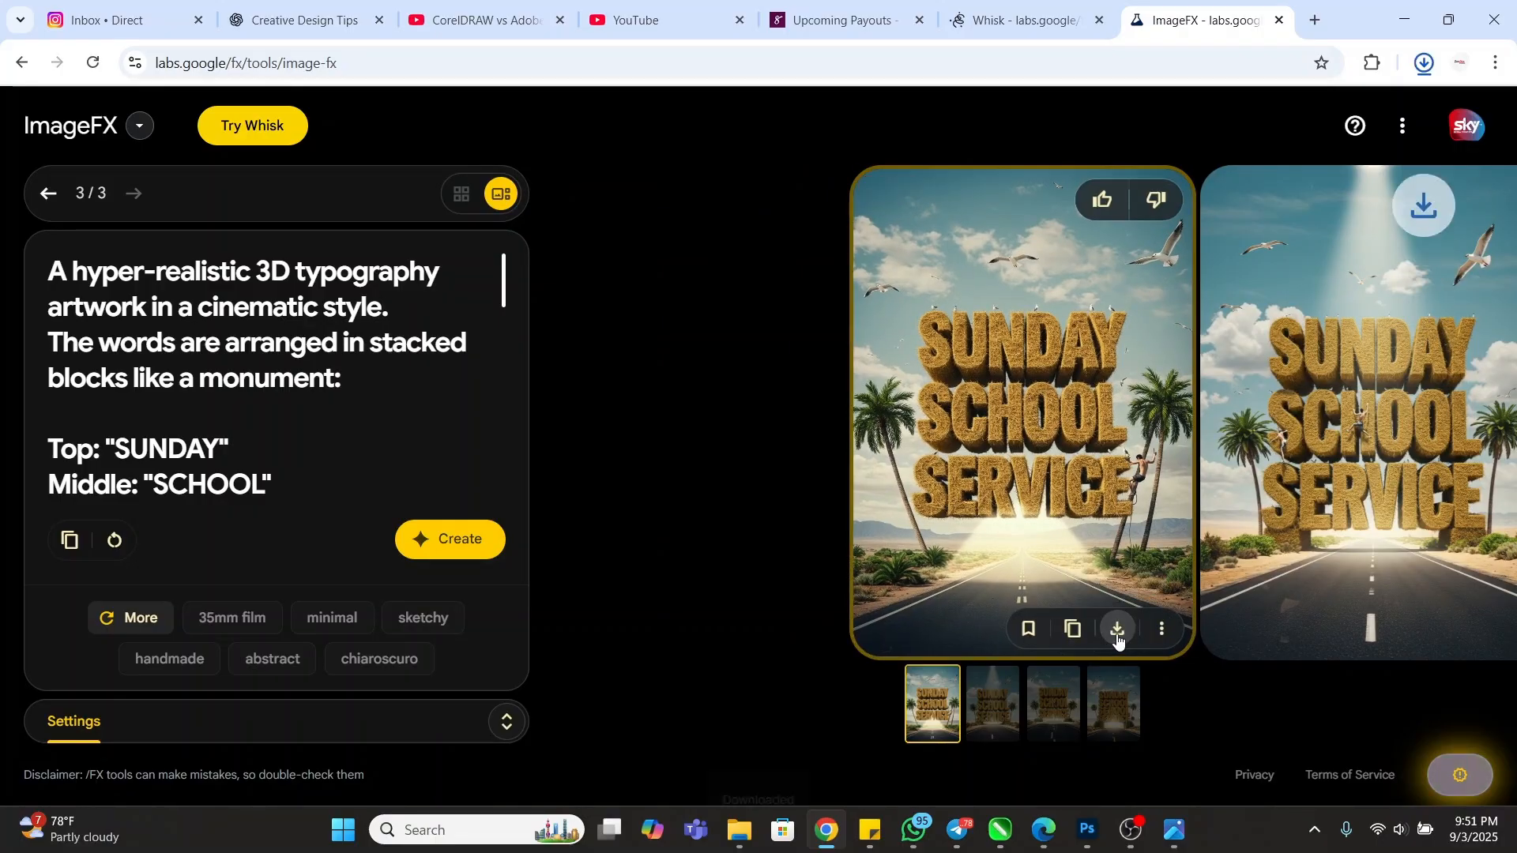
click(1316, 597)
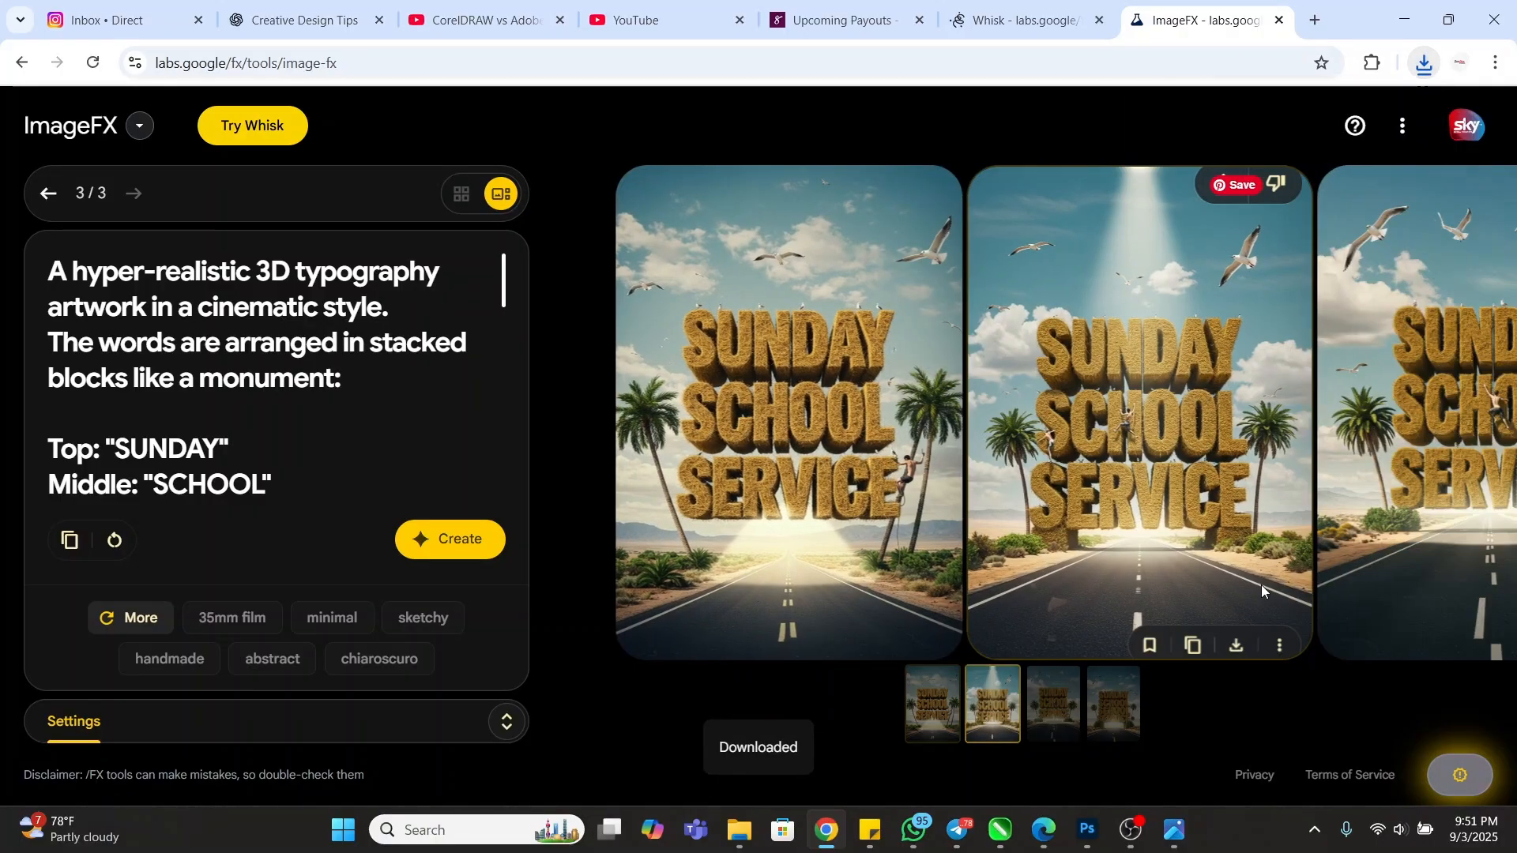
click(1115, 632)
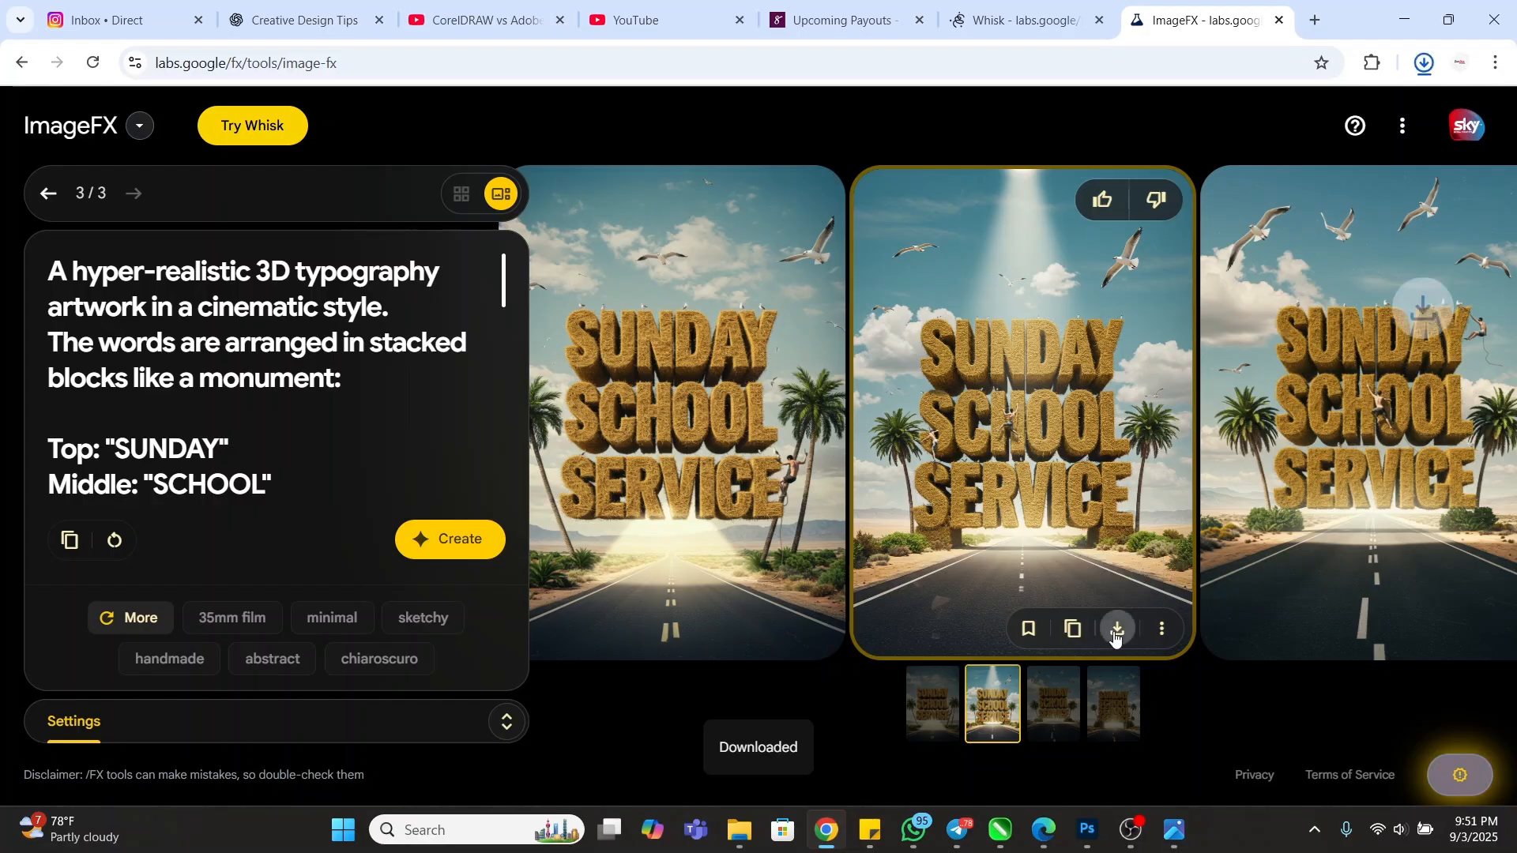
- Download the third and fourth SUNDAY SCHOOL SERVICE images of the ImageFX set
click(1358, 517)
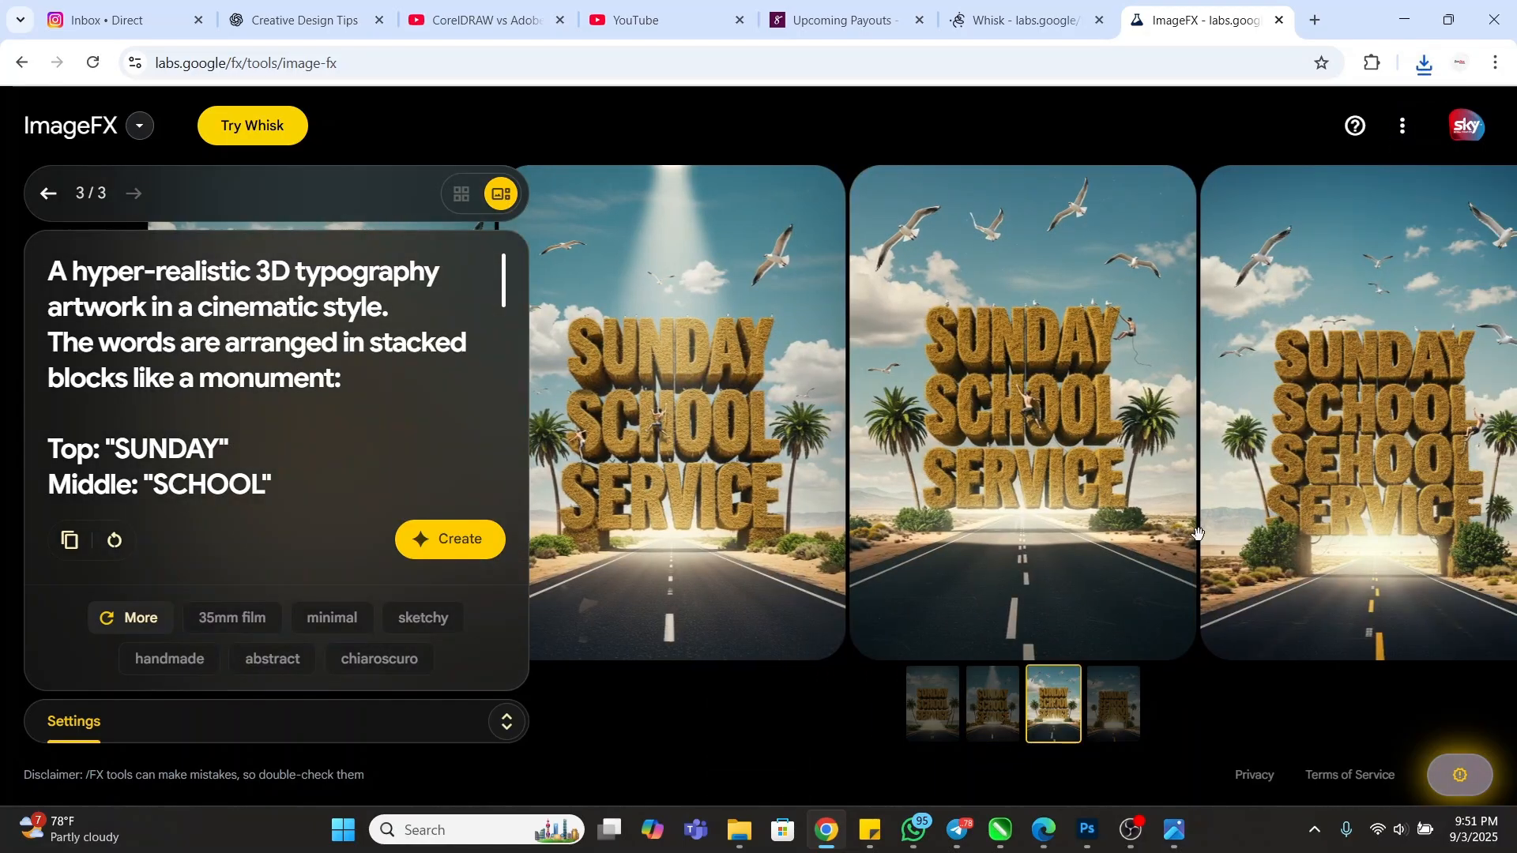
click(1120, 632)
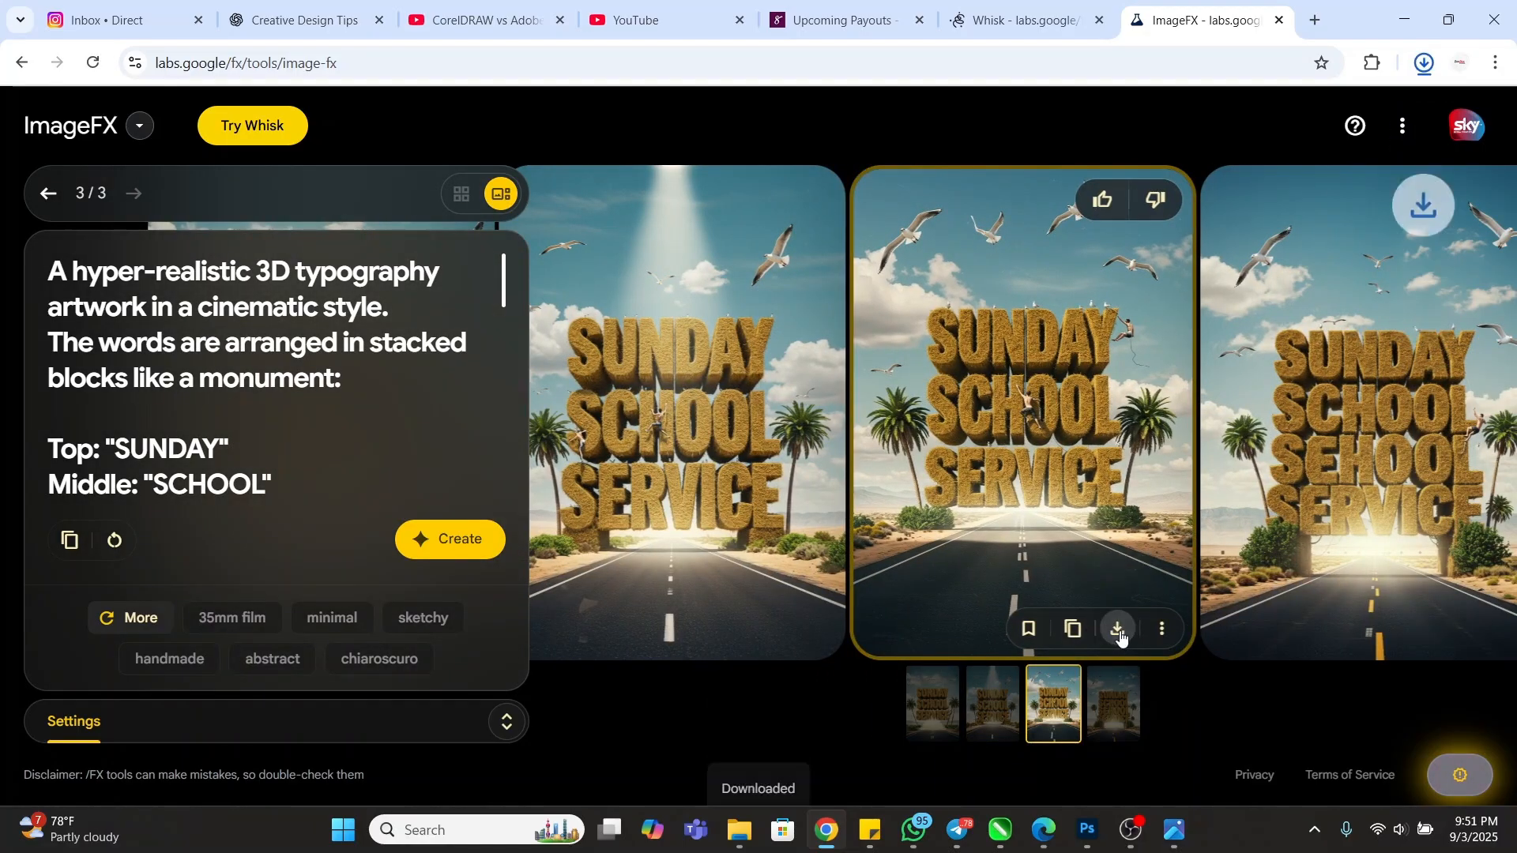
click(1359, 575)
mouse_move(1085, 650)
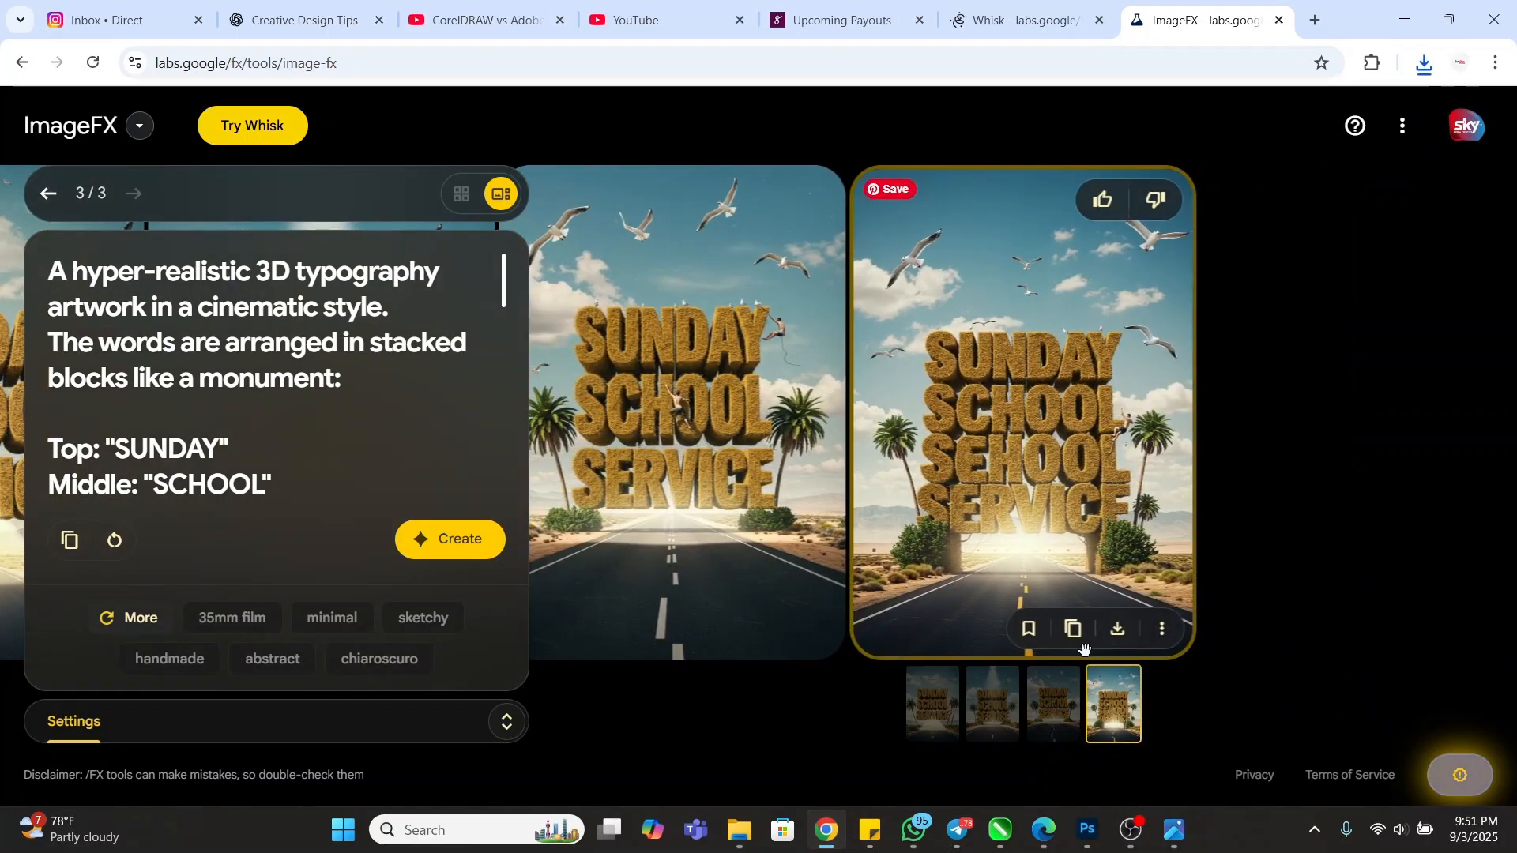
click(1120, 636)
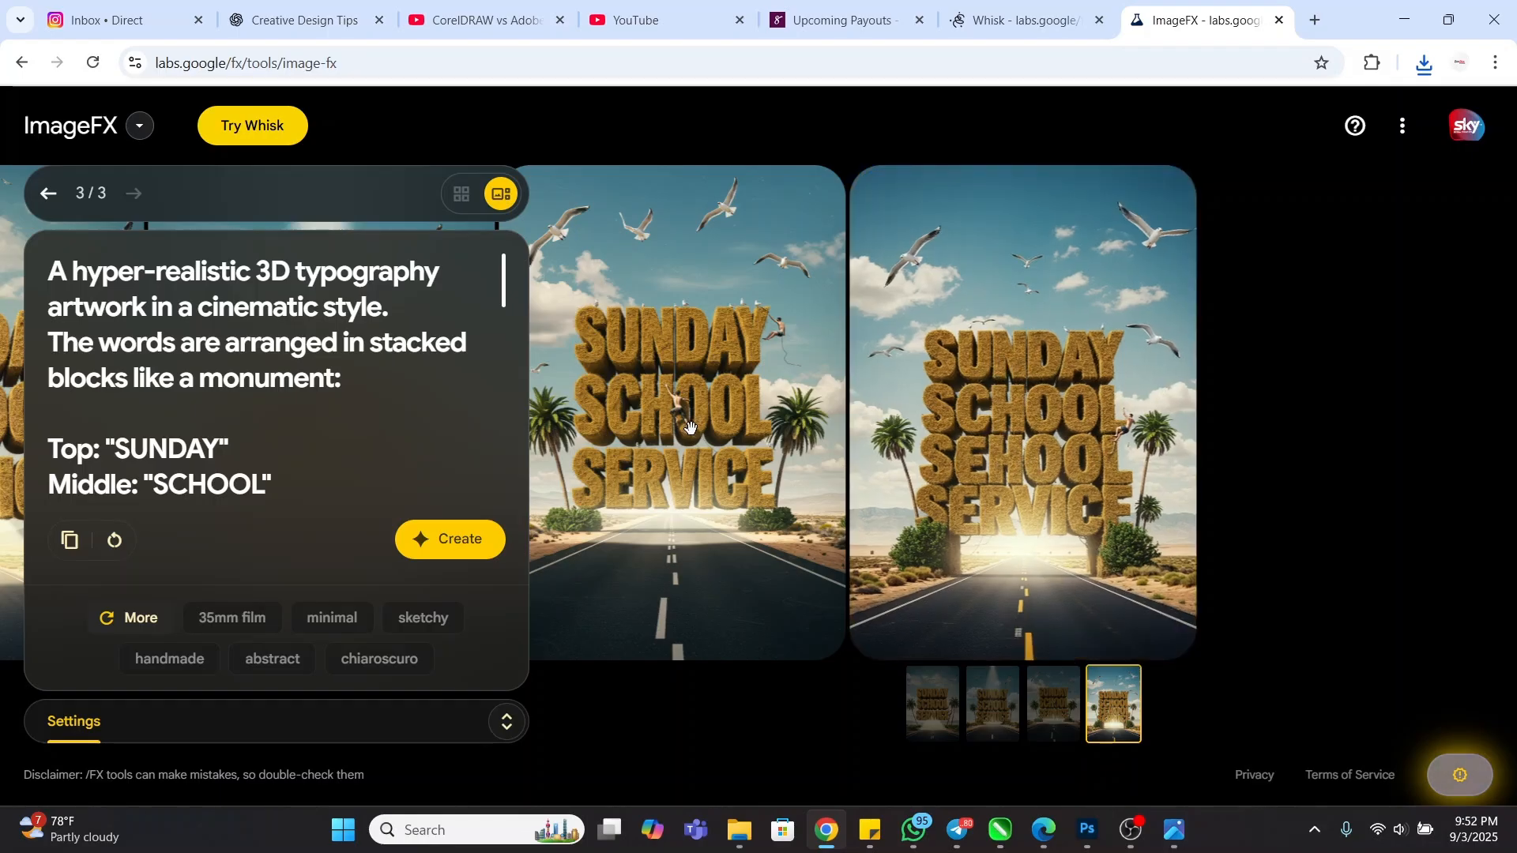
- Go back through the four generated ImageFX images to check how the stacked words are rendered
drag(690, 424, 980, 411)
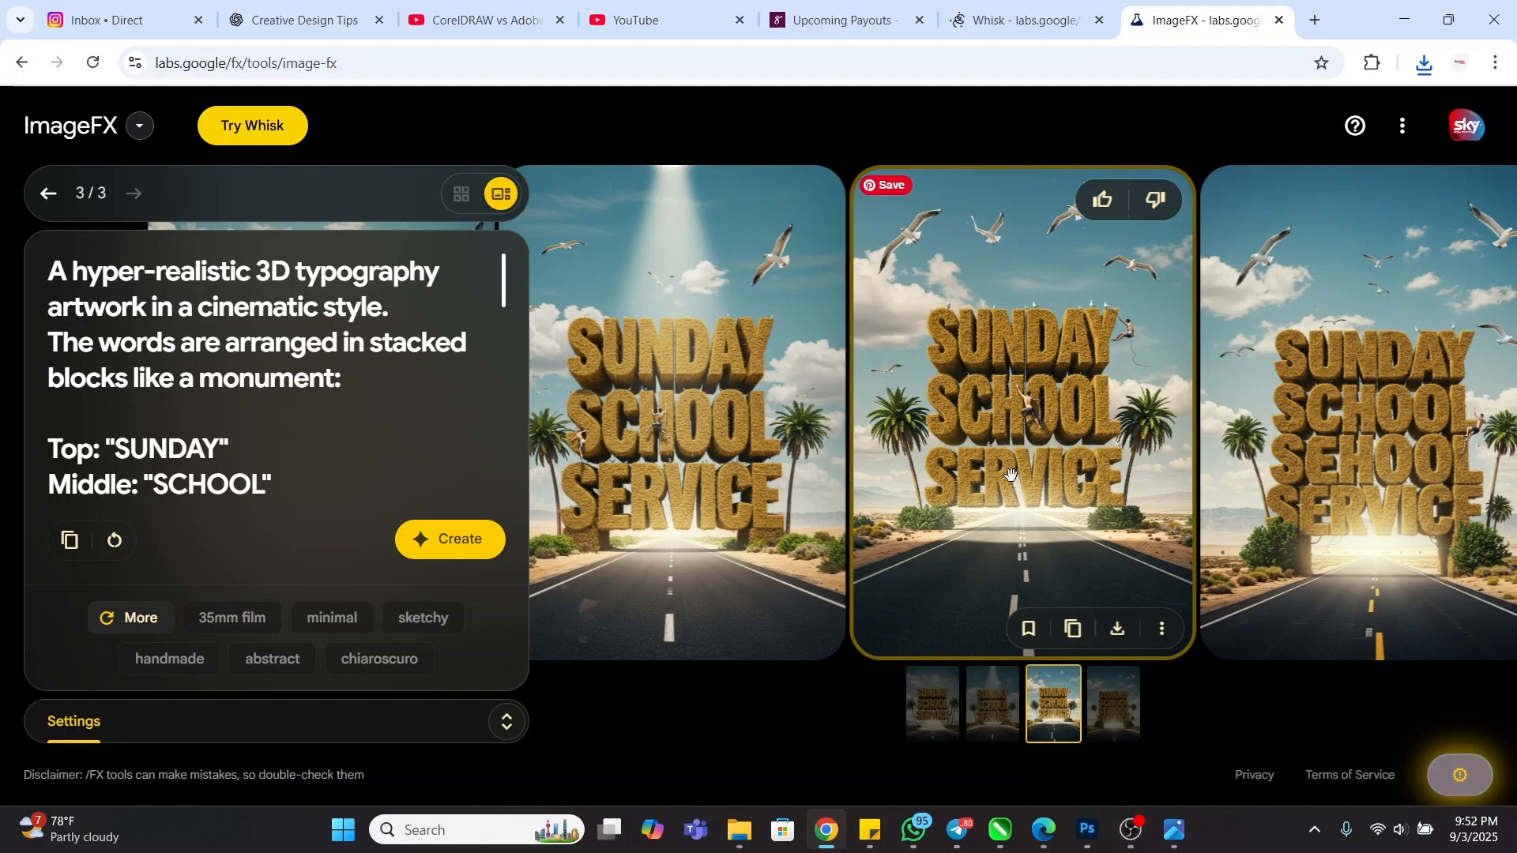
drag(738, 491, 1051, 407)
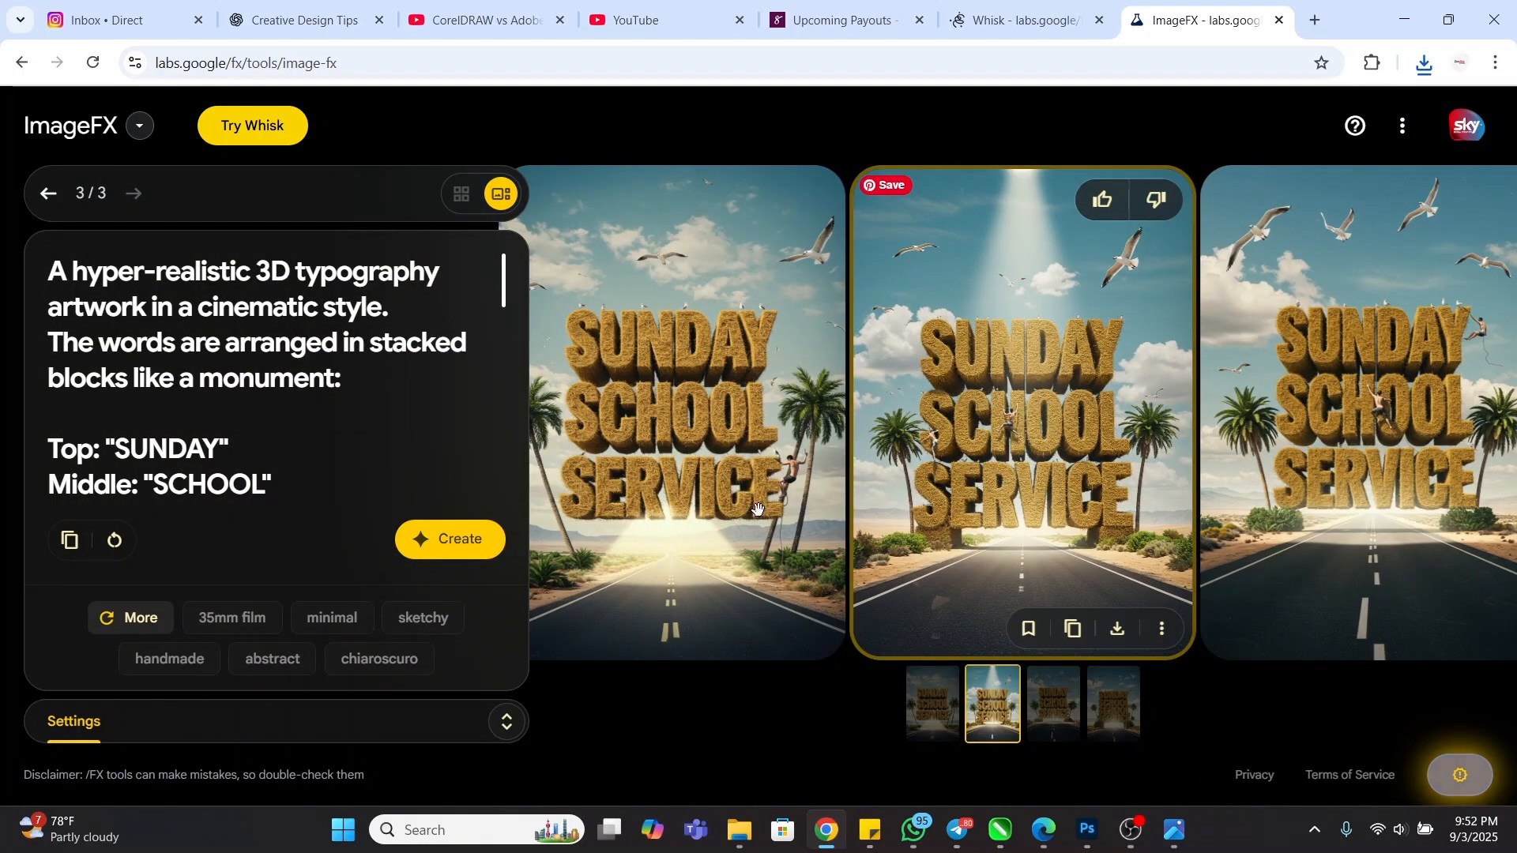
drag(756, 510, 1106, 513)
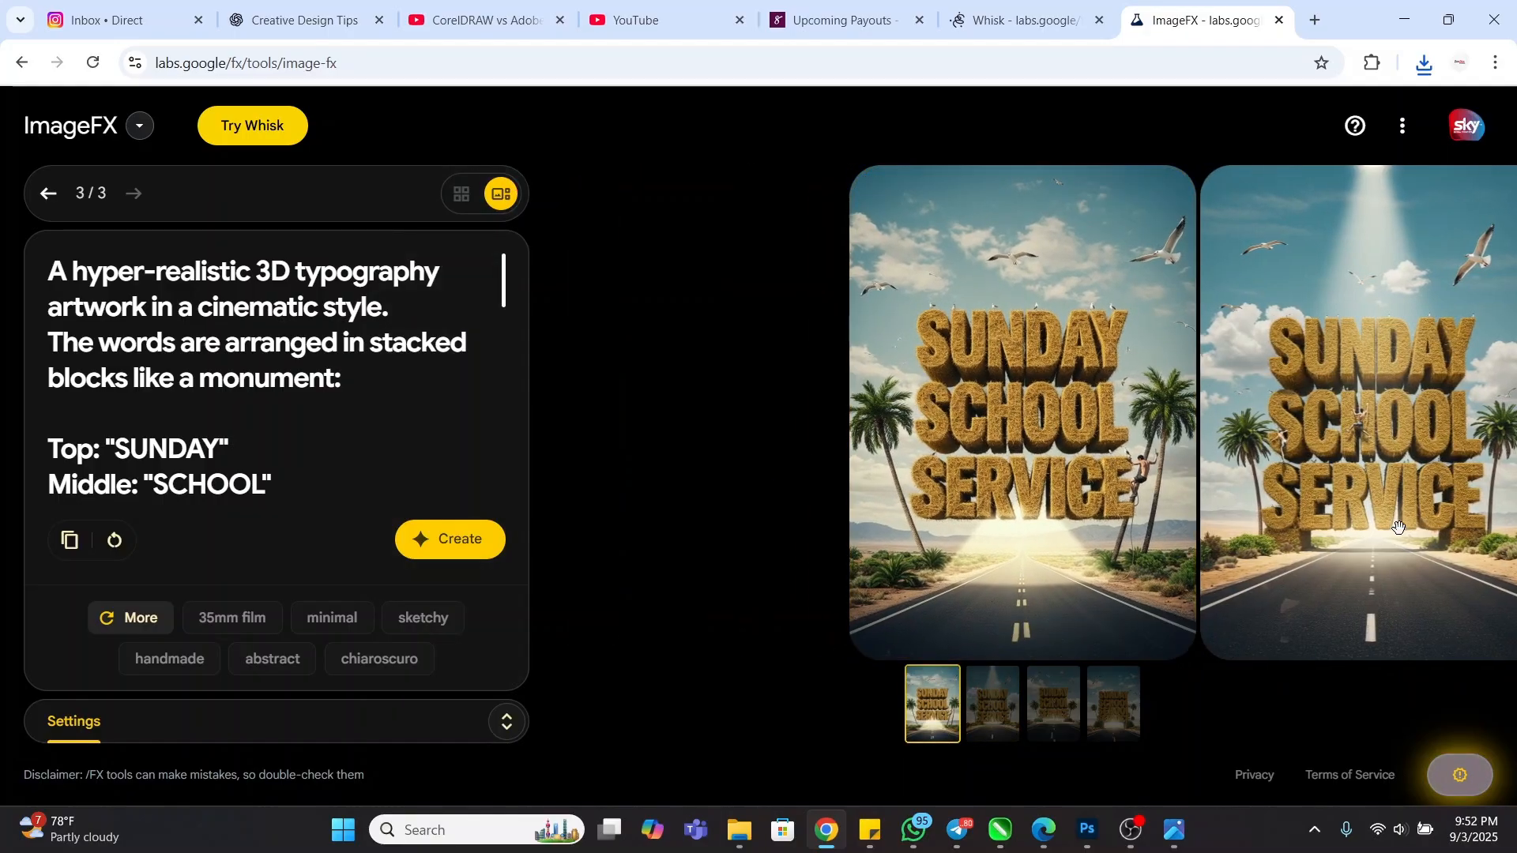
click(1095, 713)
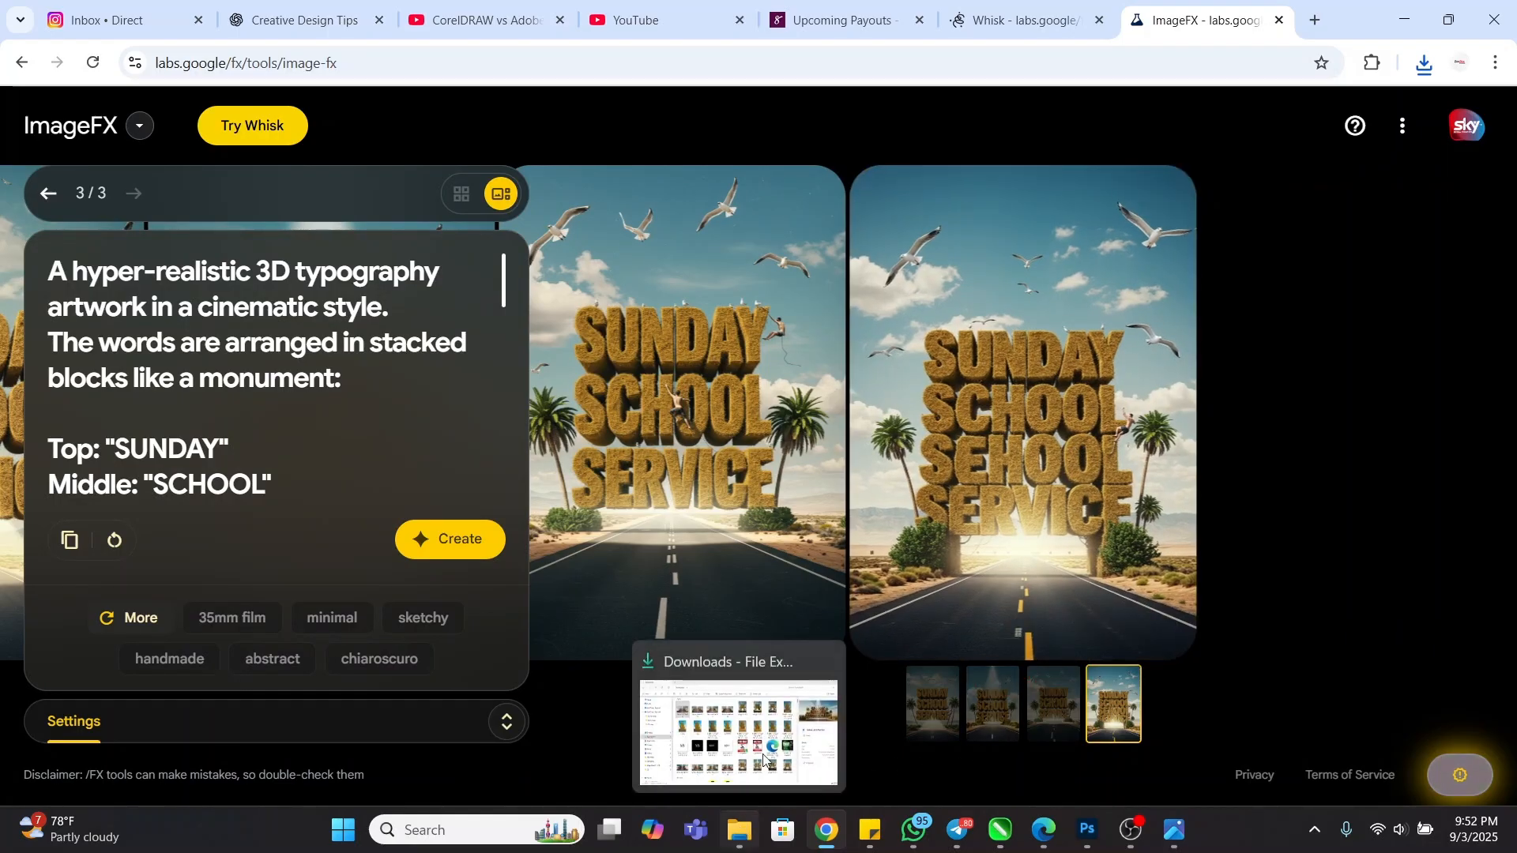
- Switch to File Explorer, refresh the Downloads folder and open the newest image, Image_fx (18)
click(739, 830)
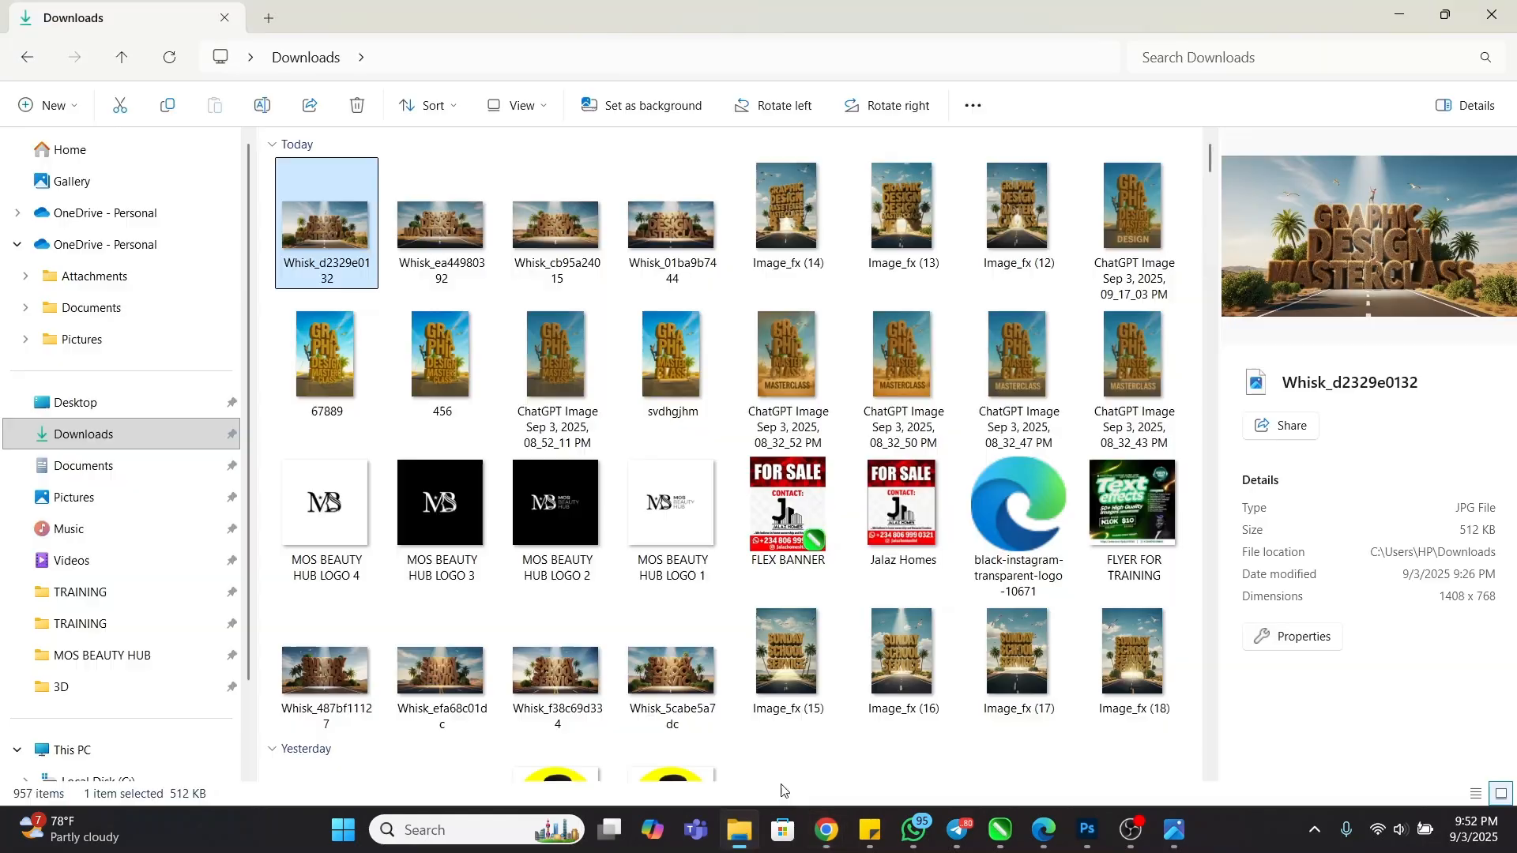
click(112, 447)
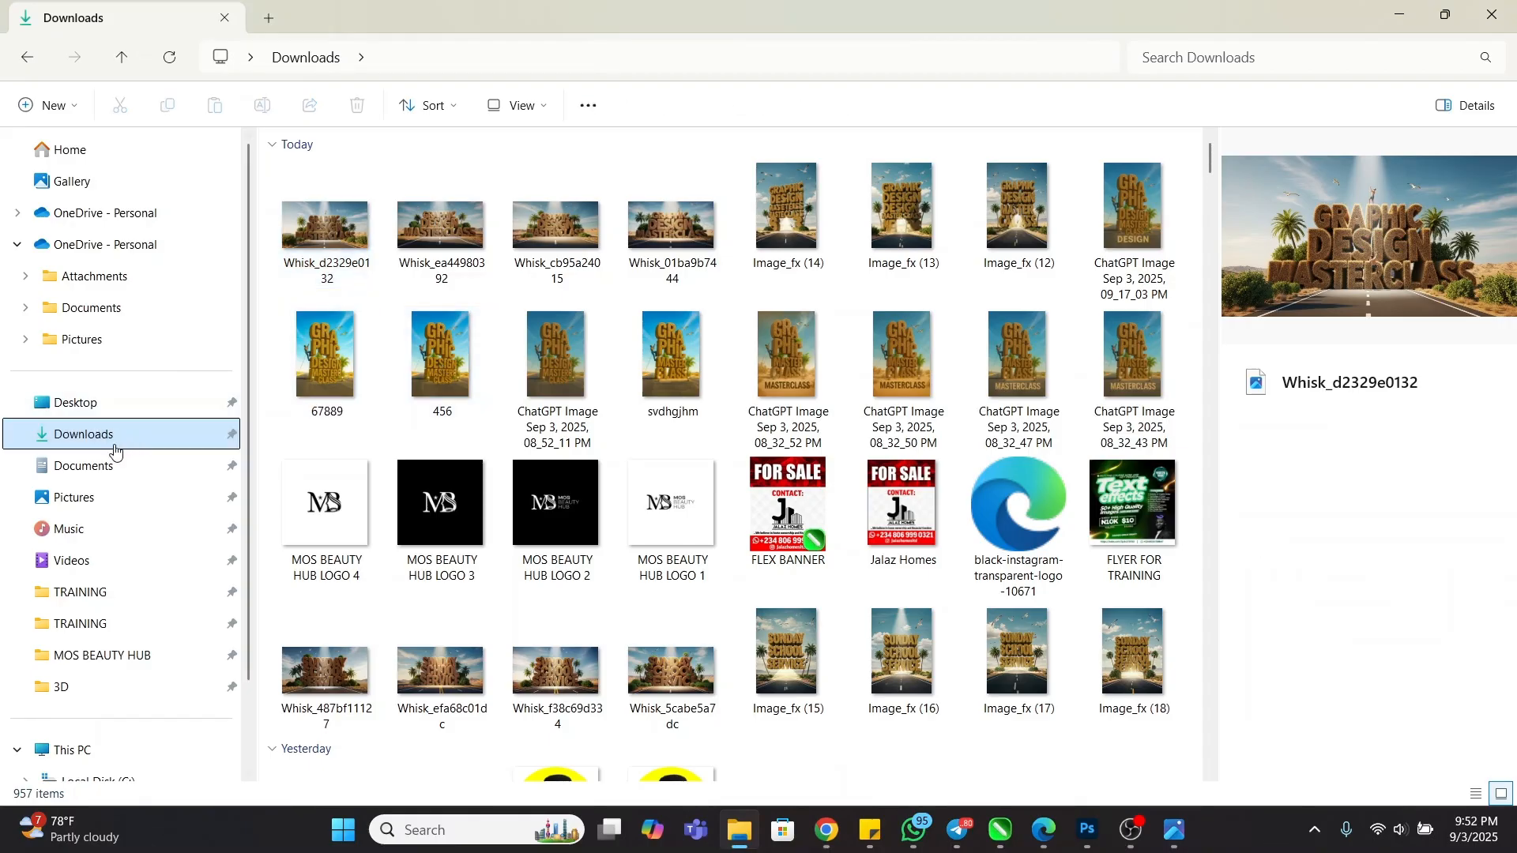
click(328, 220)
double_click(328, 221)
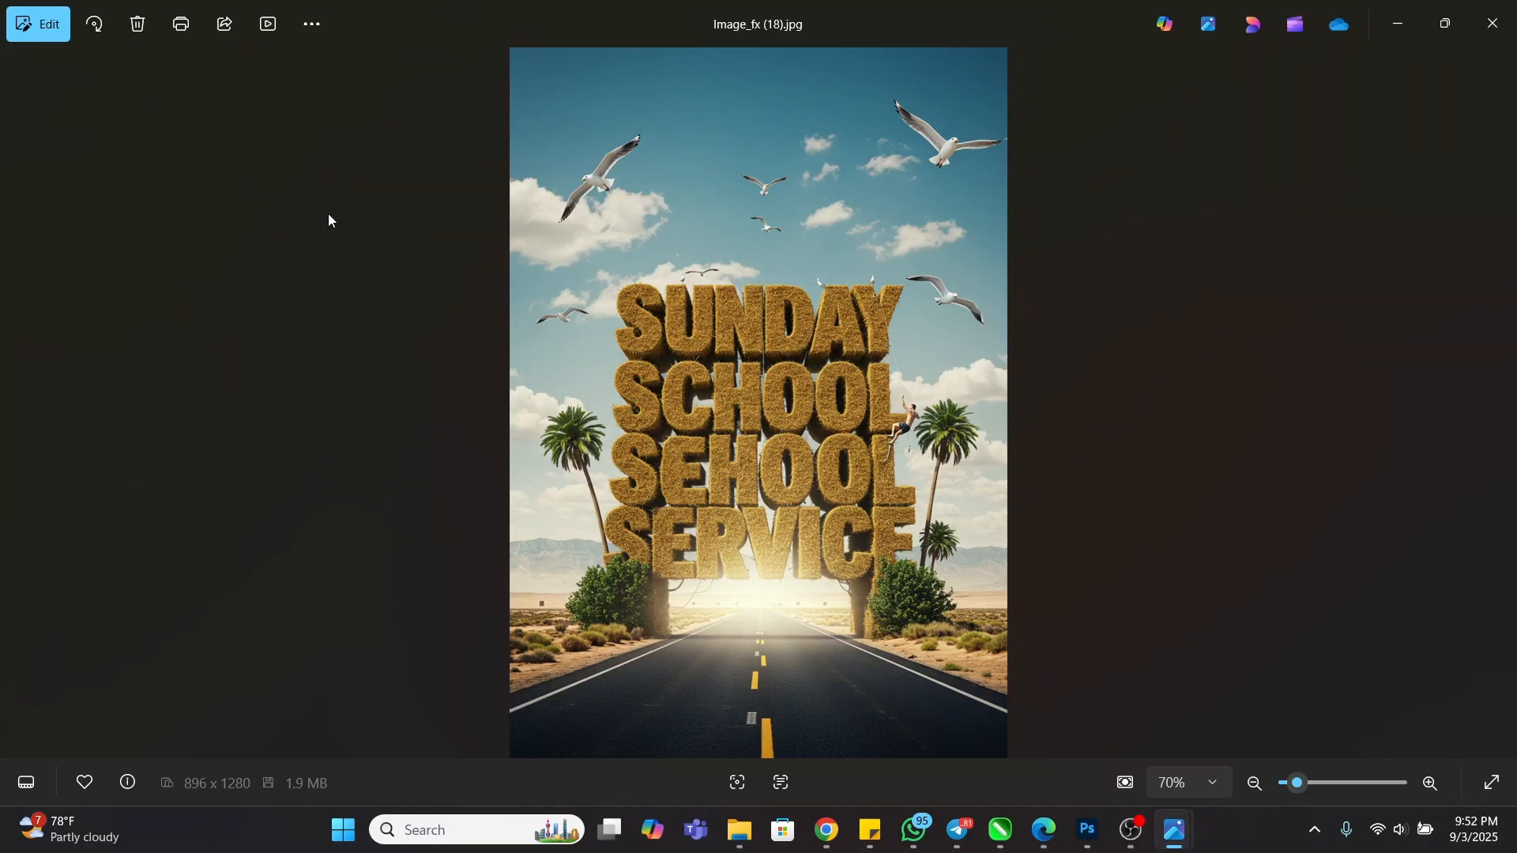
- Leaf through the downloaded SUNDAY SCHOOL SERVICE and GRAPHIC DESIGN MASTERCLASS images to compare the ImageFX and Whisk results
key(Left)
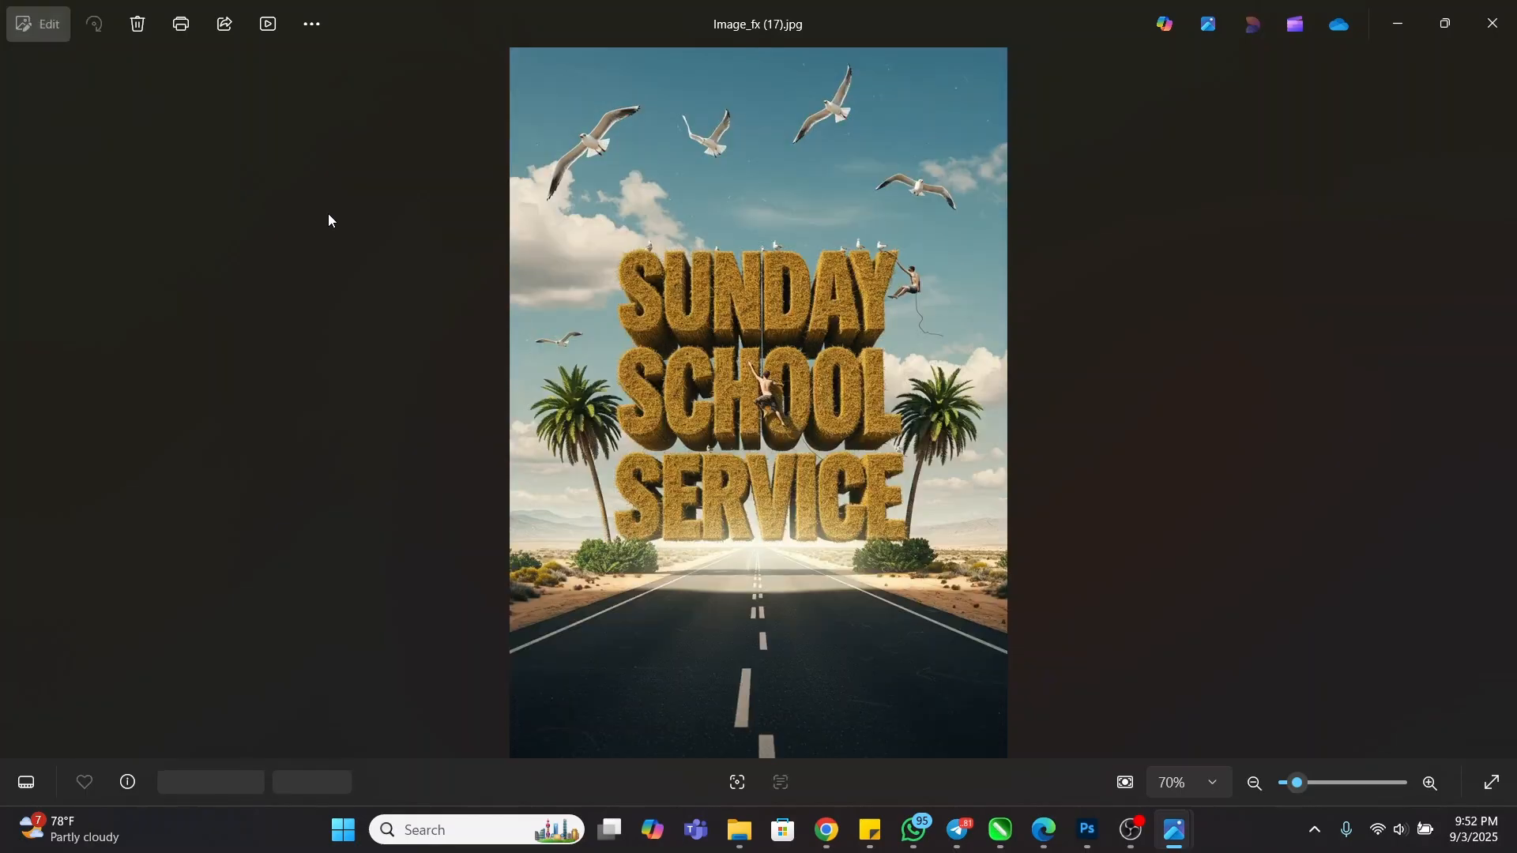
key(Left)
key(Left)
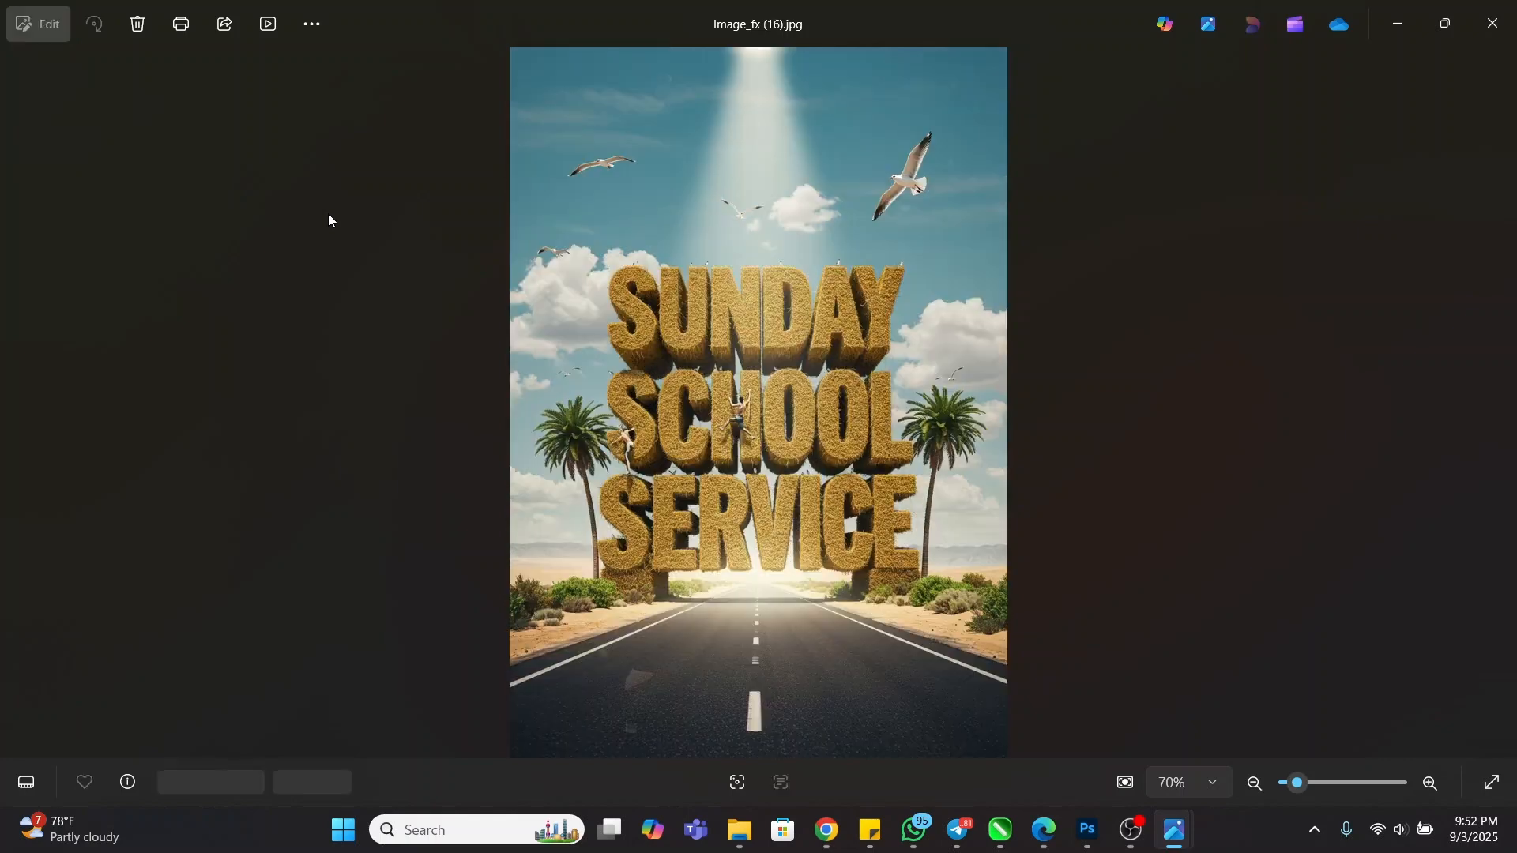
key(Left)
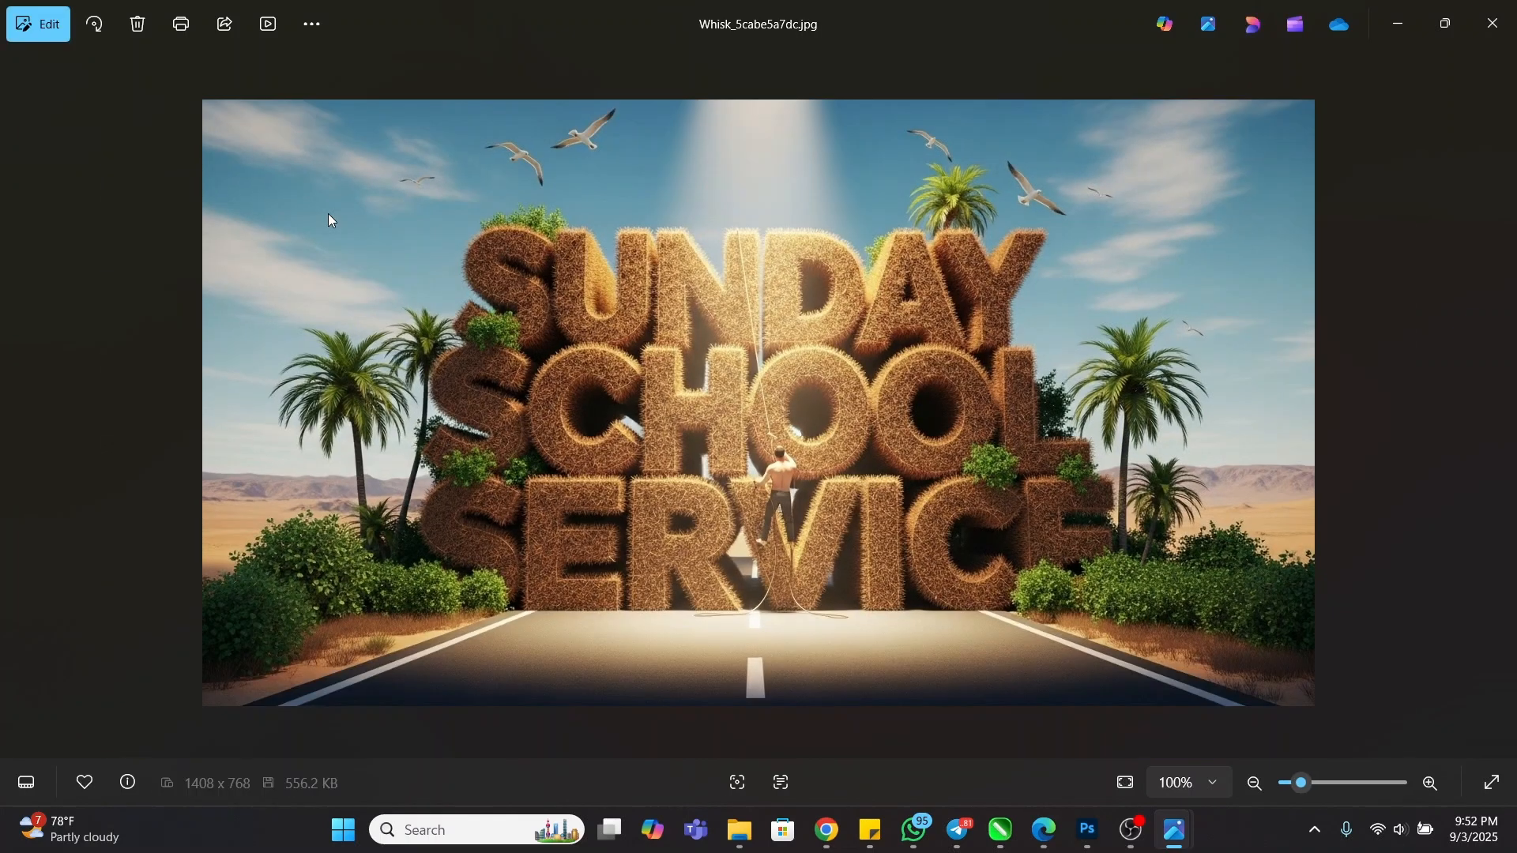
key(Left)
key(Left)
key(Left)
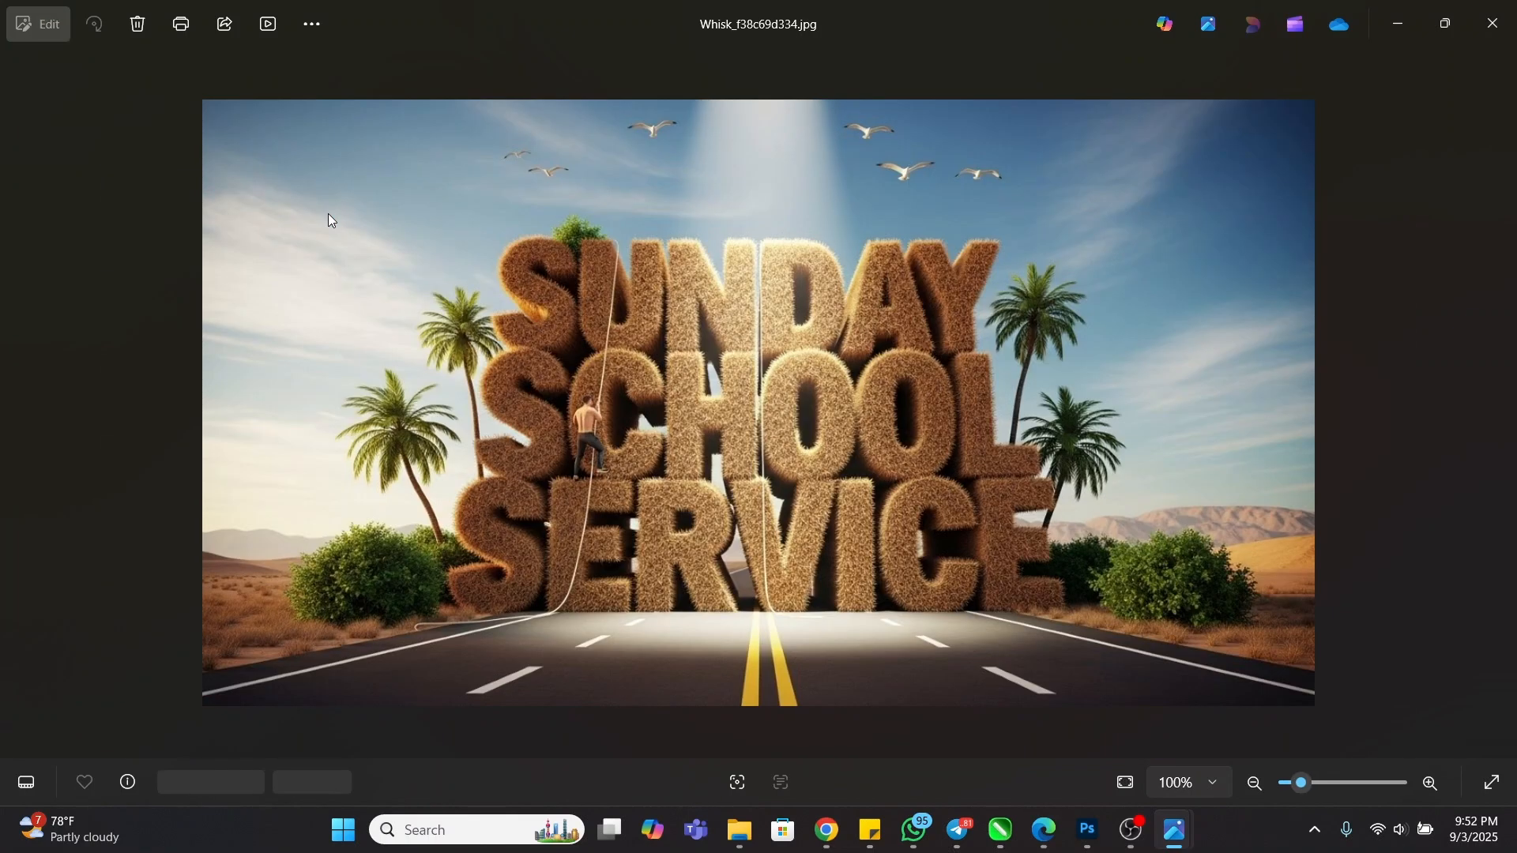
key(Left)
key(Left)
key(Left)
key(Left)
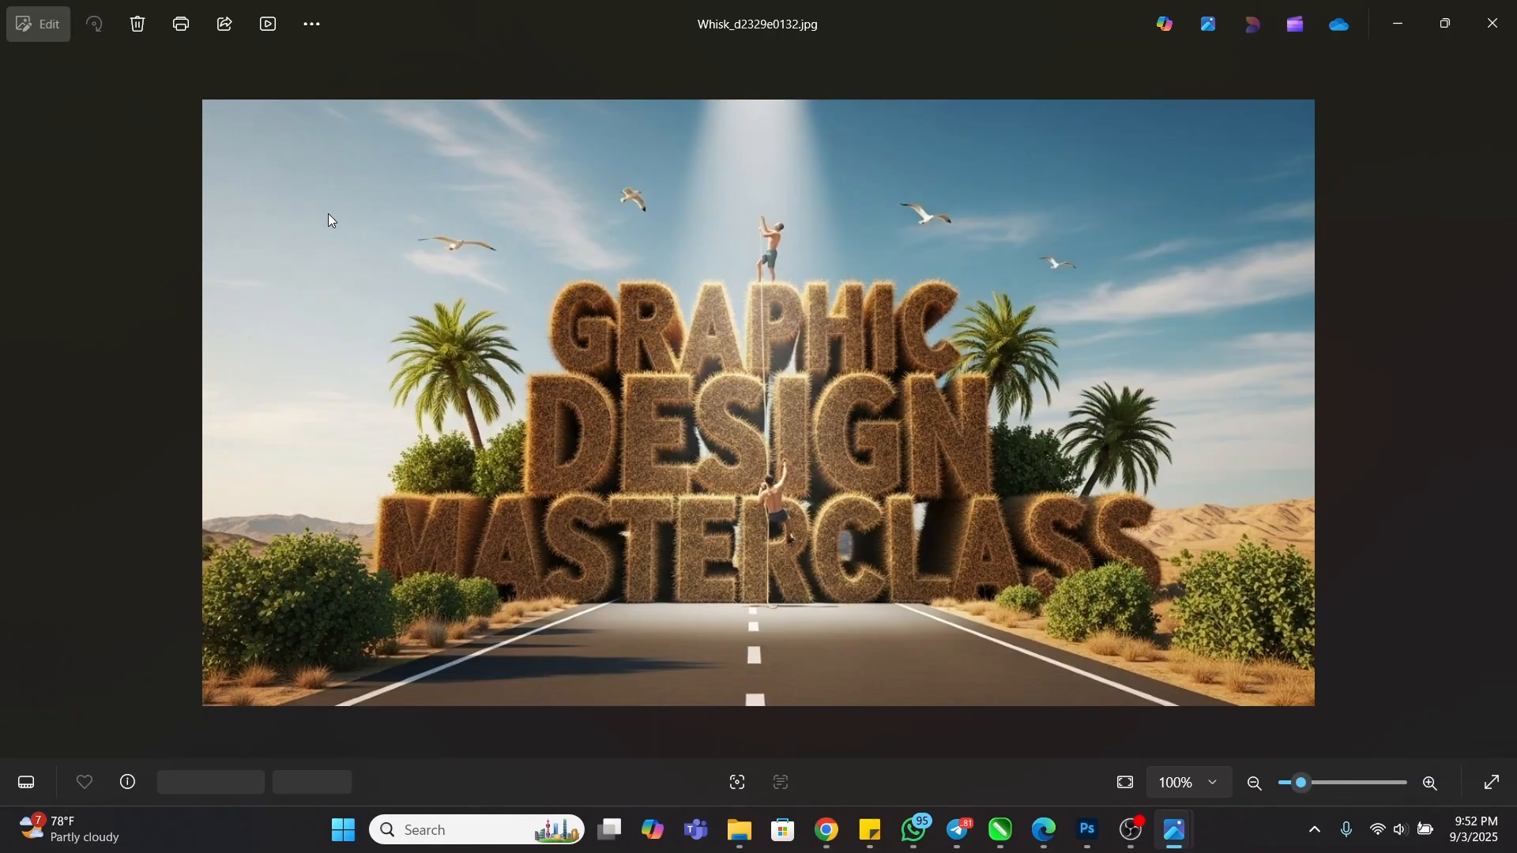
key(Left)
key(Left)
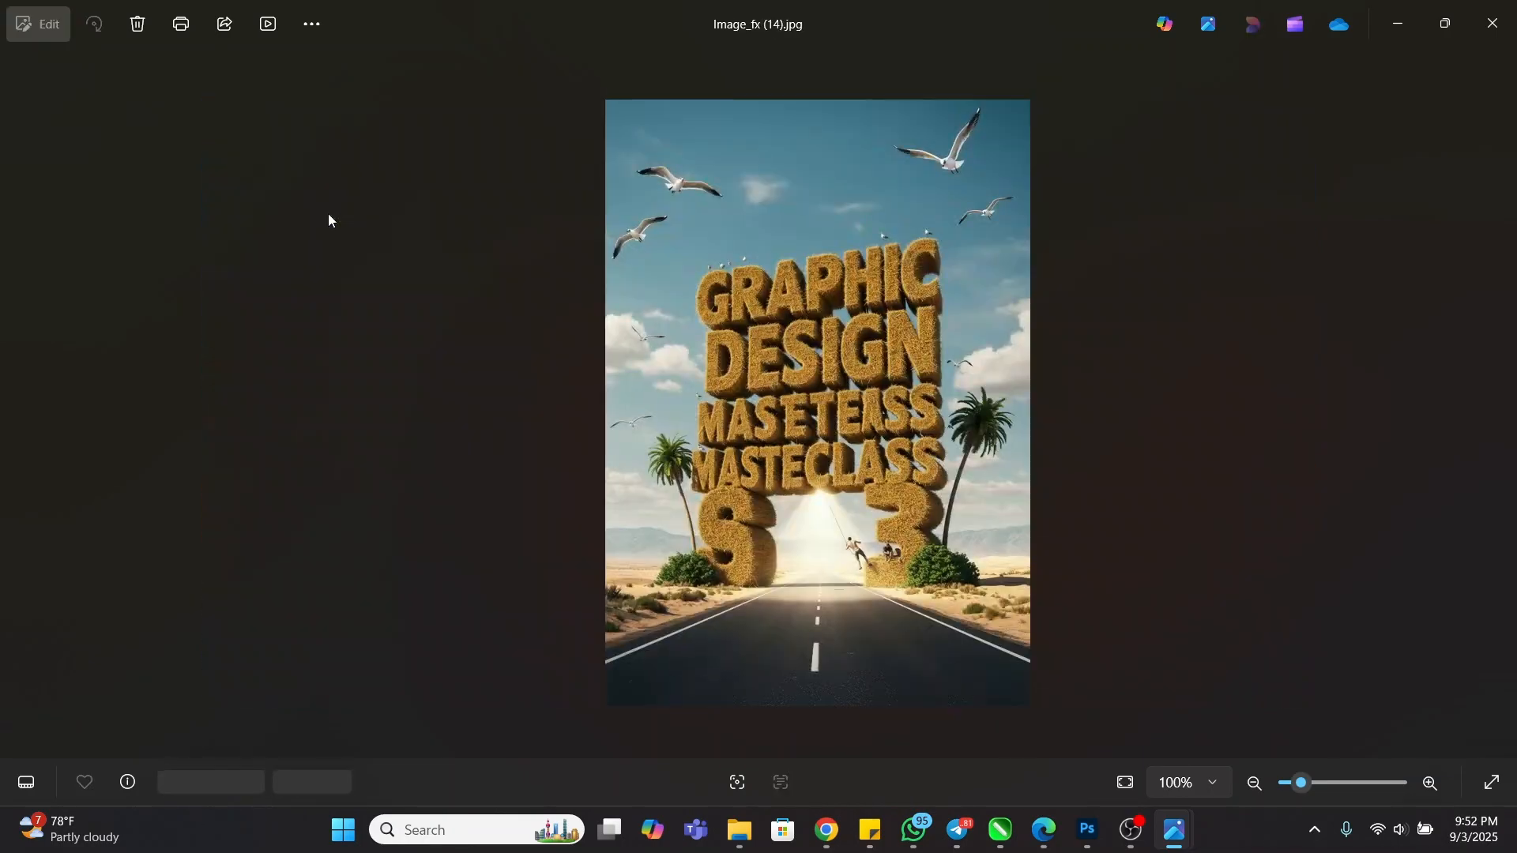
key(Left)
key(Left)
key(Left)
key(Left)
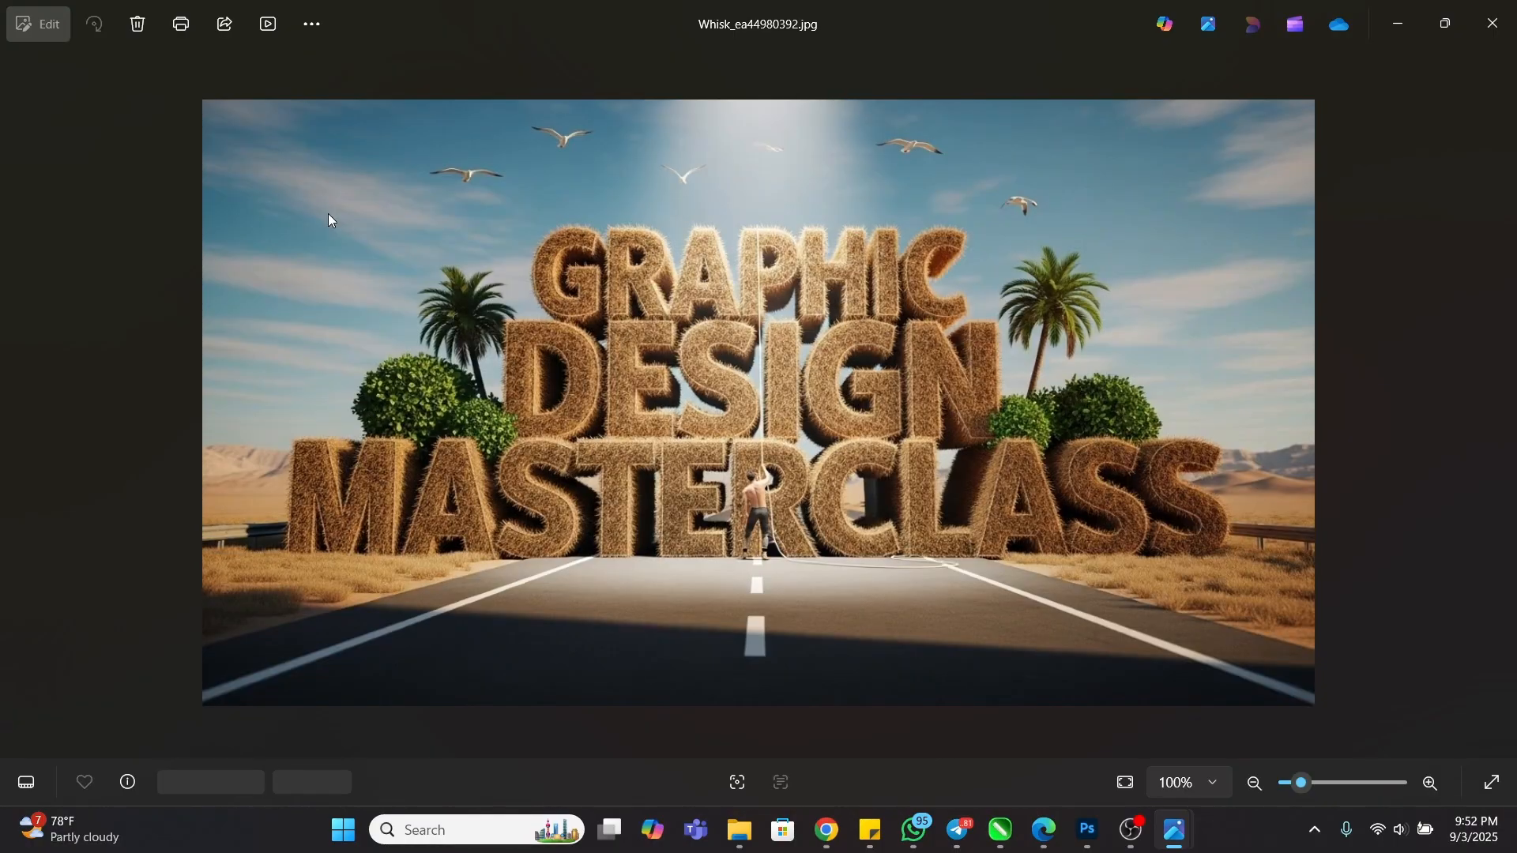
key(Left)
key(Left)
key(Left)
key(Left)
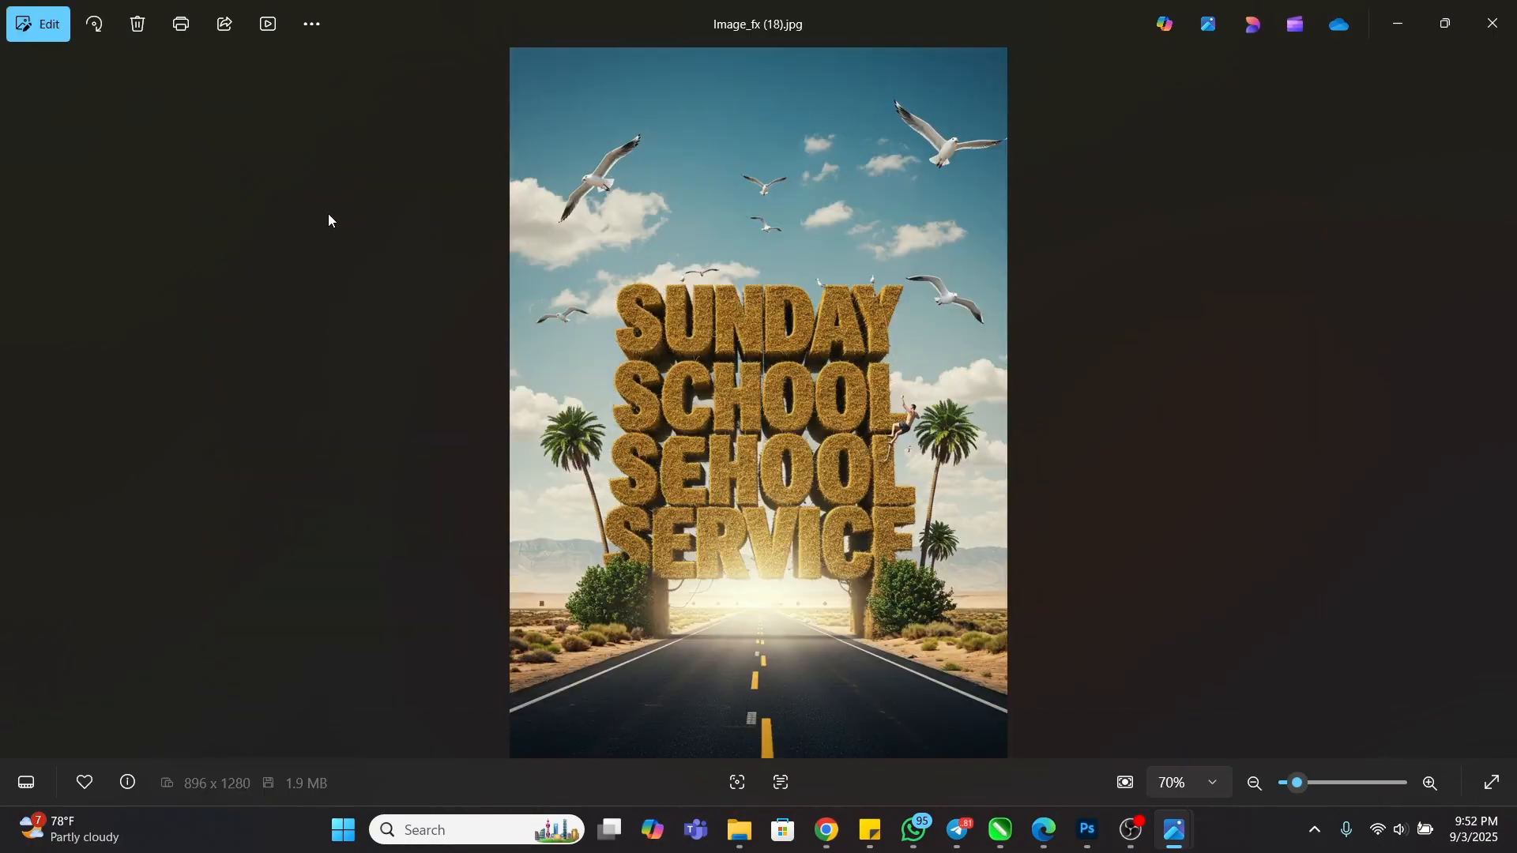
key(Left)
key(Left)
key(Left)
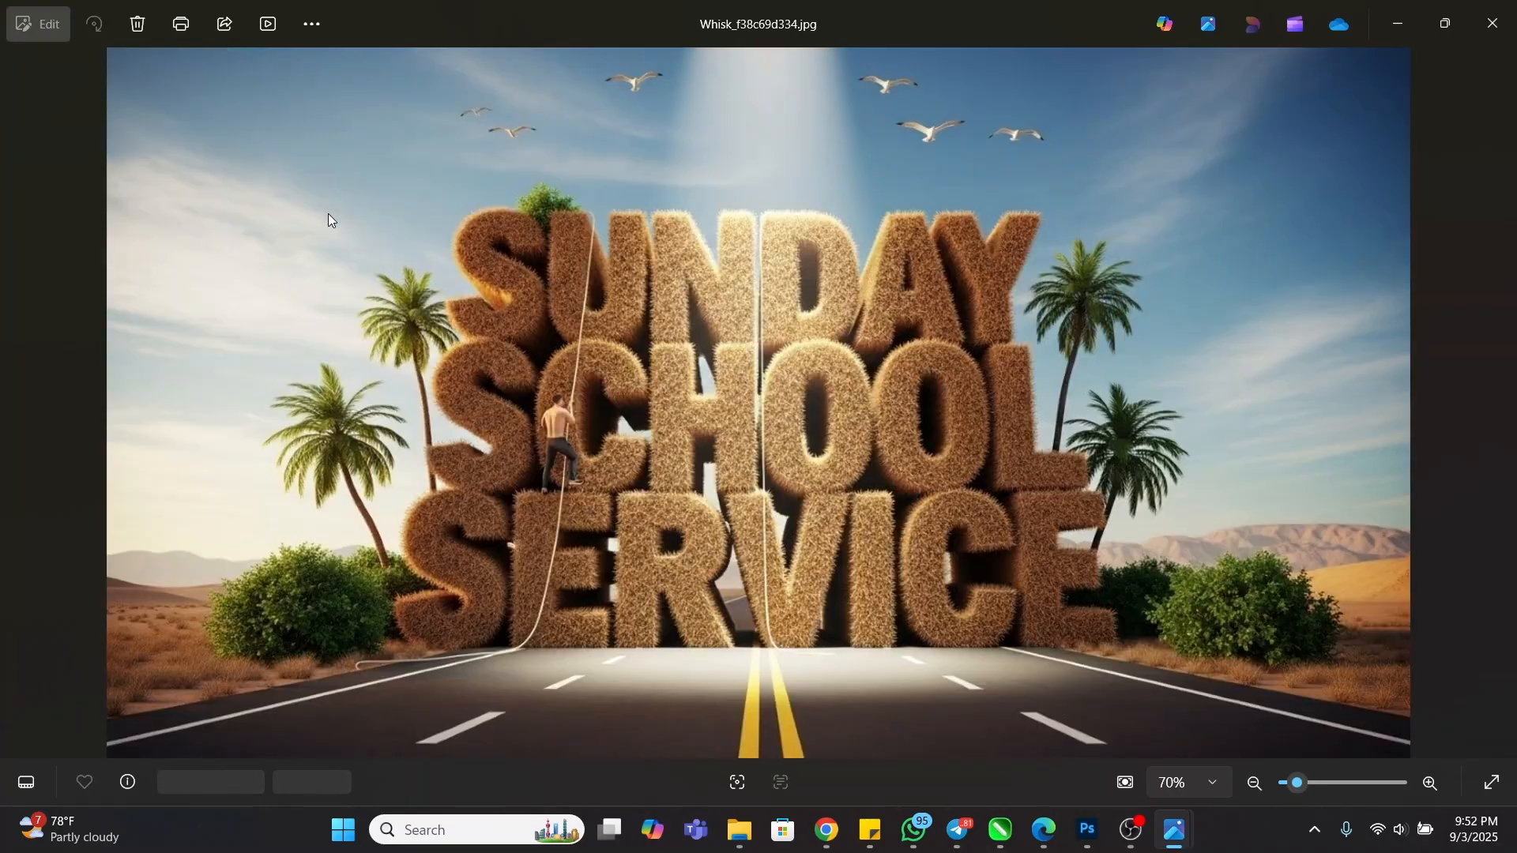
key(Left)
key(Left)
key(Left)
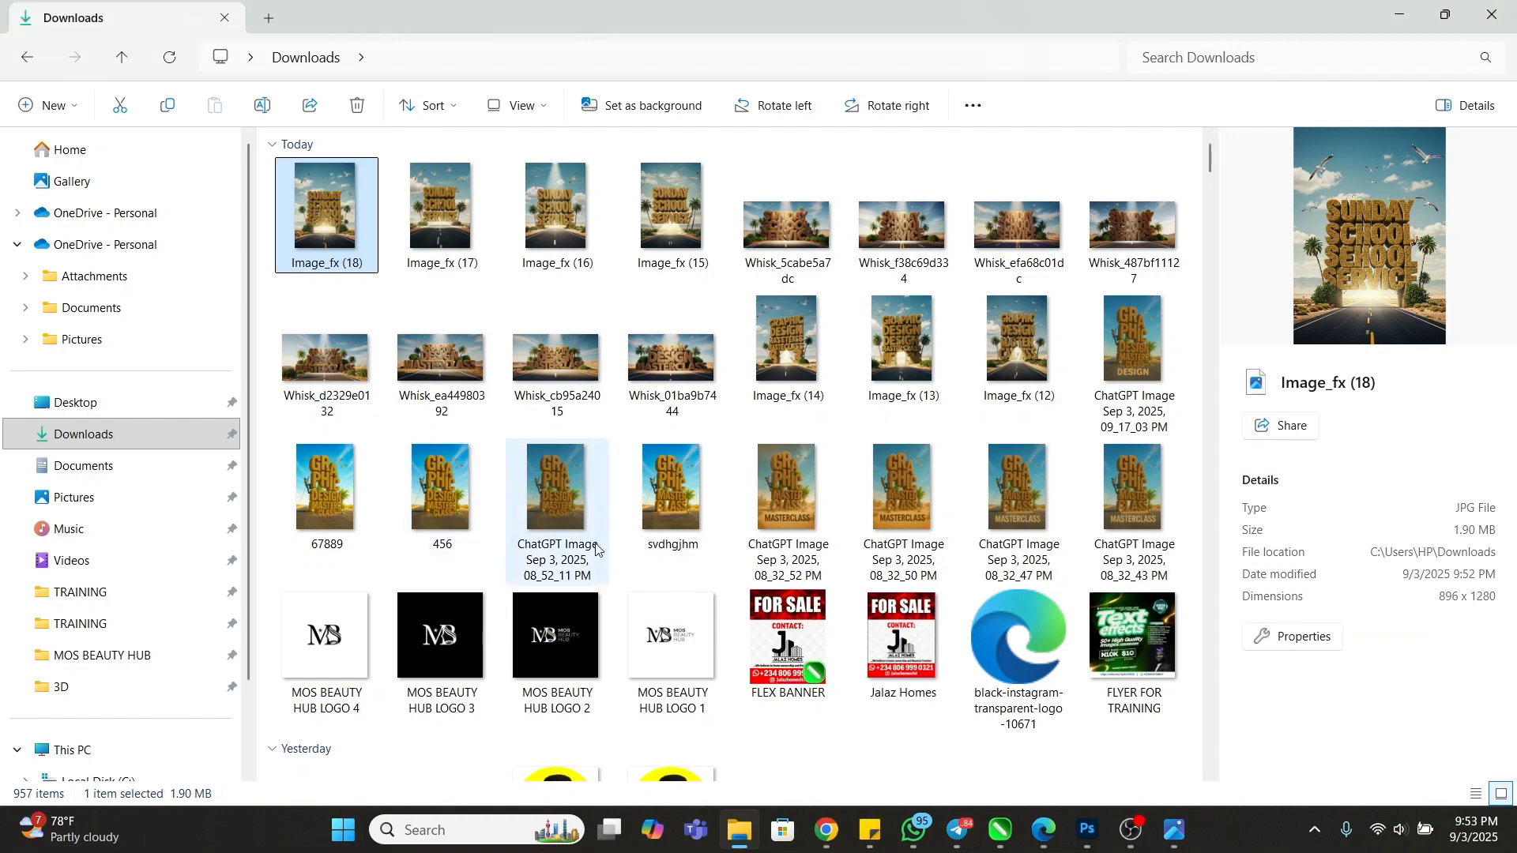
- View the image 67889 from the Downloads folder and close it
scroll(505, 490, down, 5)
scroll(517, 448, up, 5)
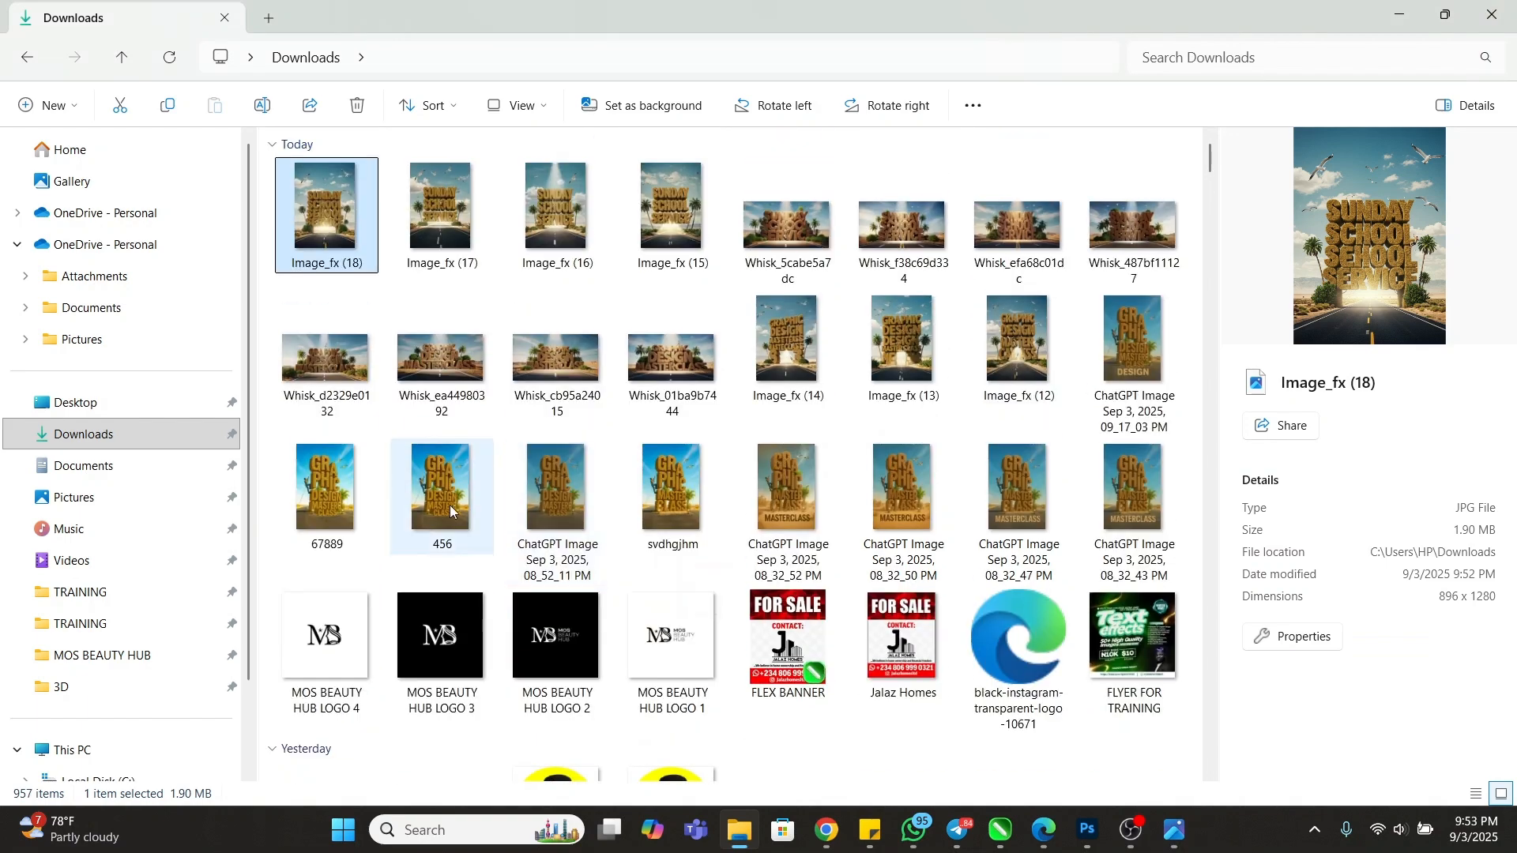
double_click(373, 525)
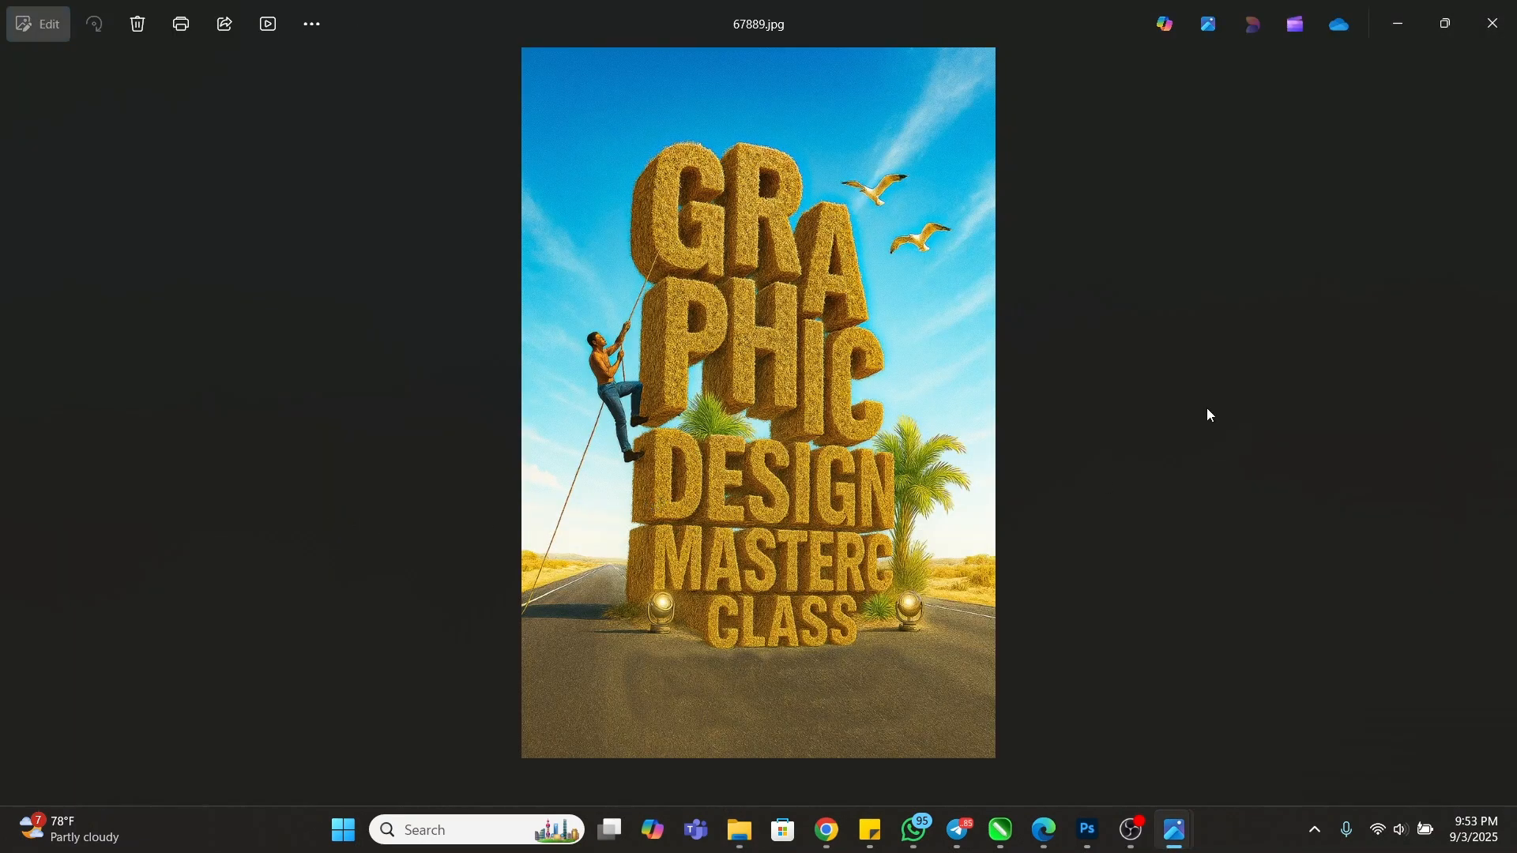
click(1498, 13)
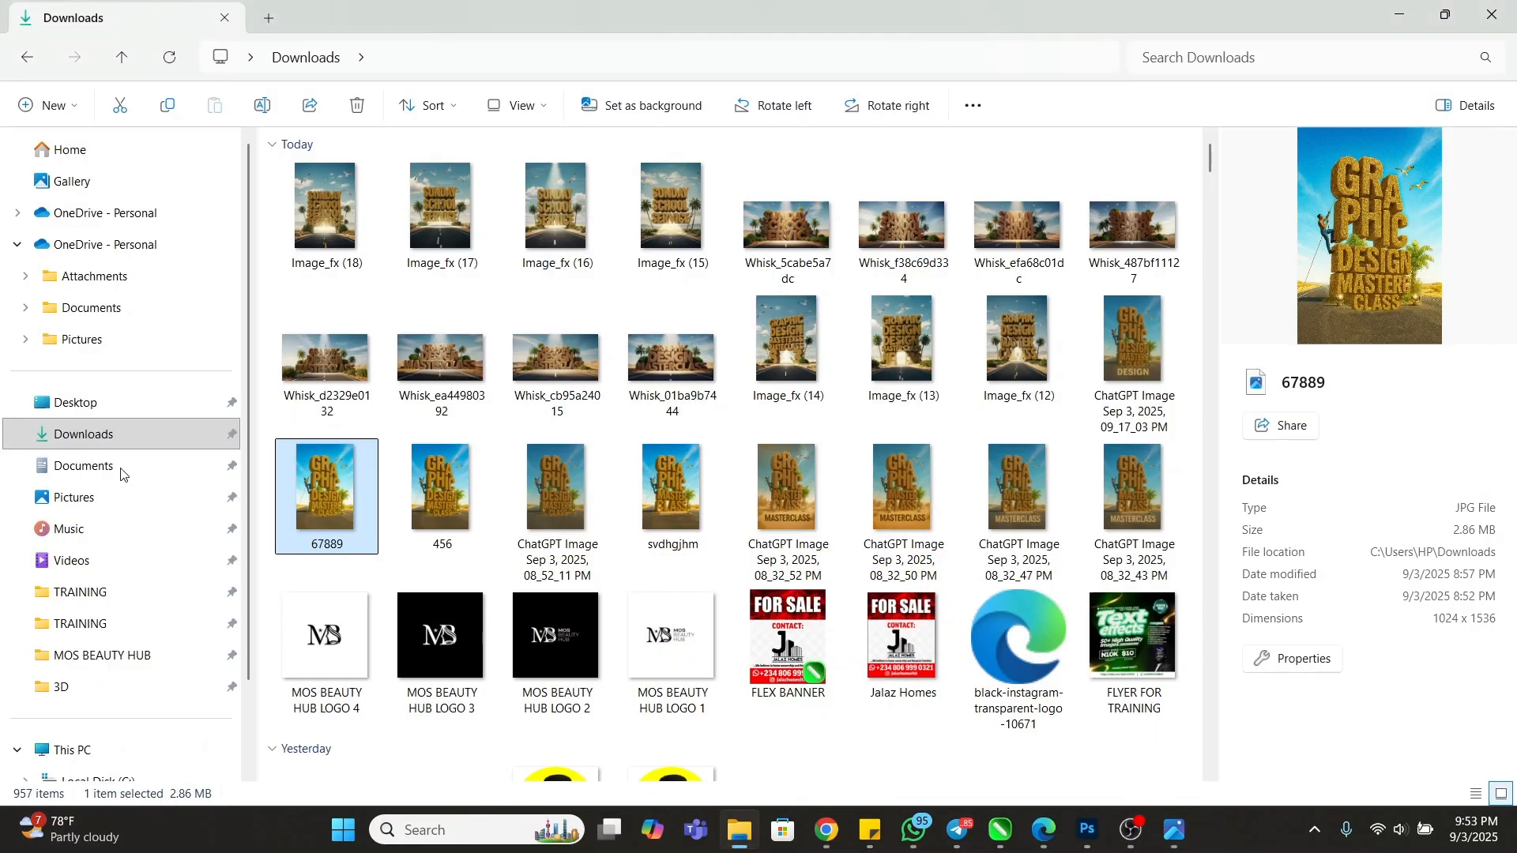
- View images 1, 2 and 3 in the TRAINING project's 3D folder and close the viewer
click(115, 624)
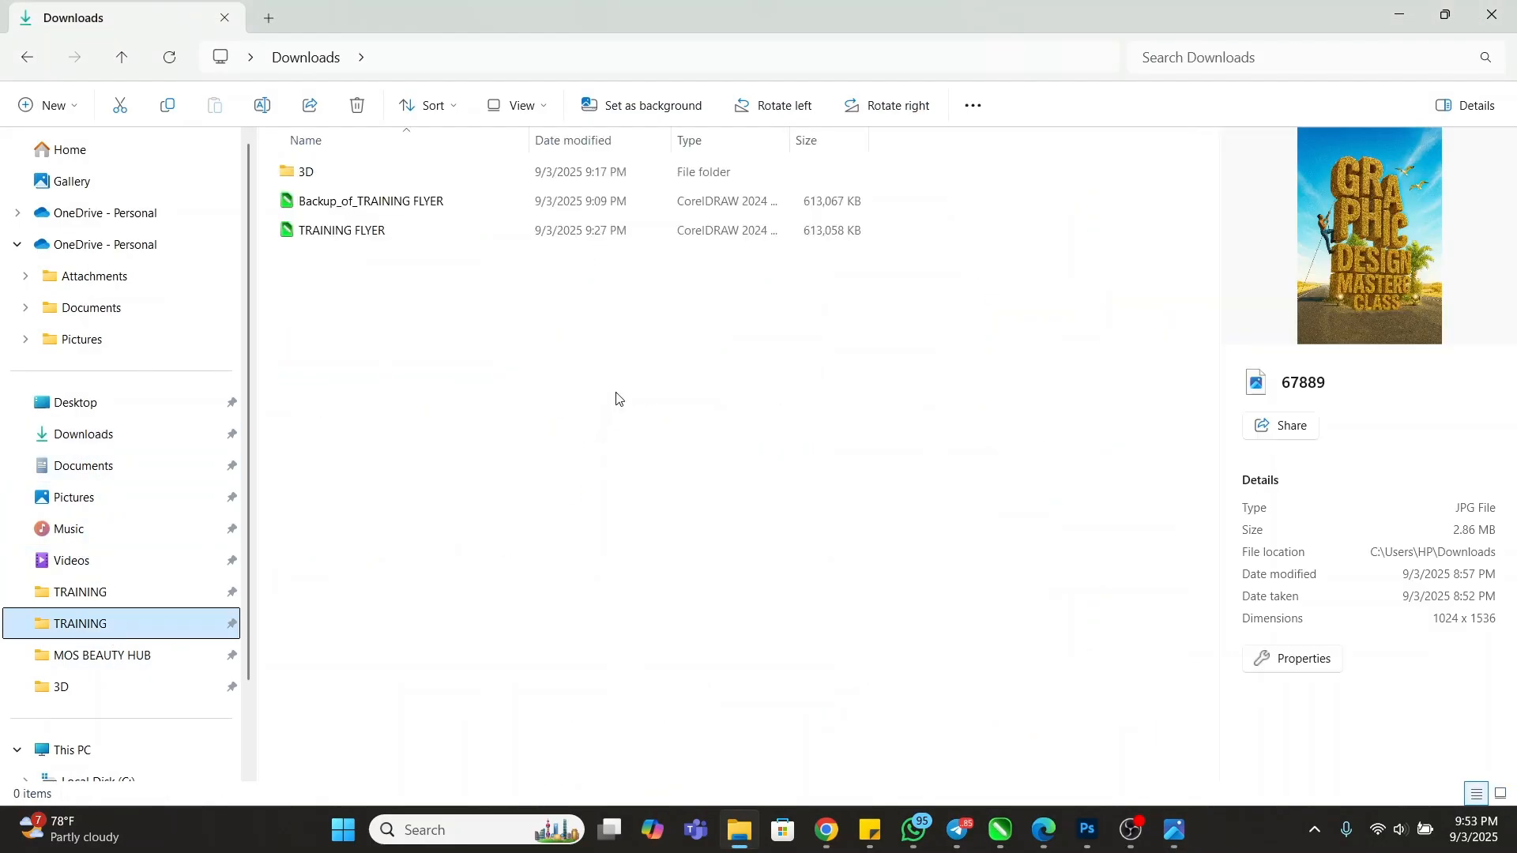
double_click(332, 174)
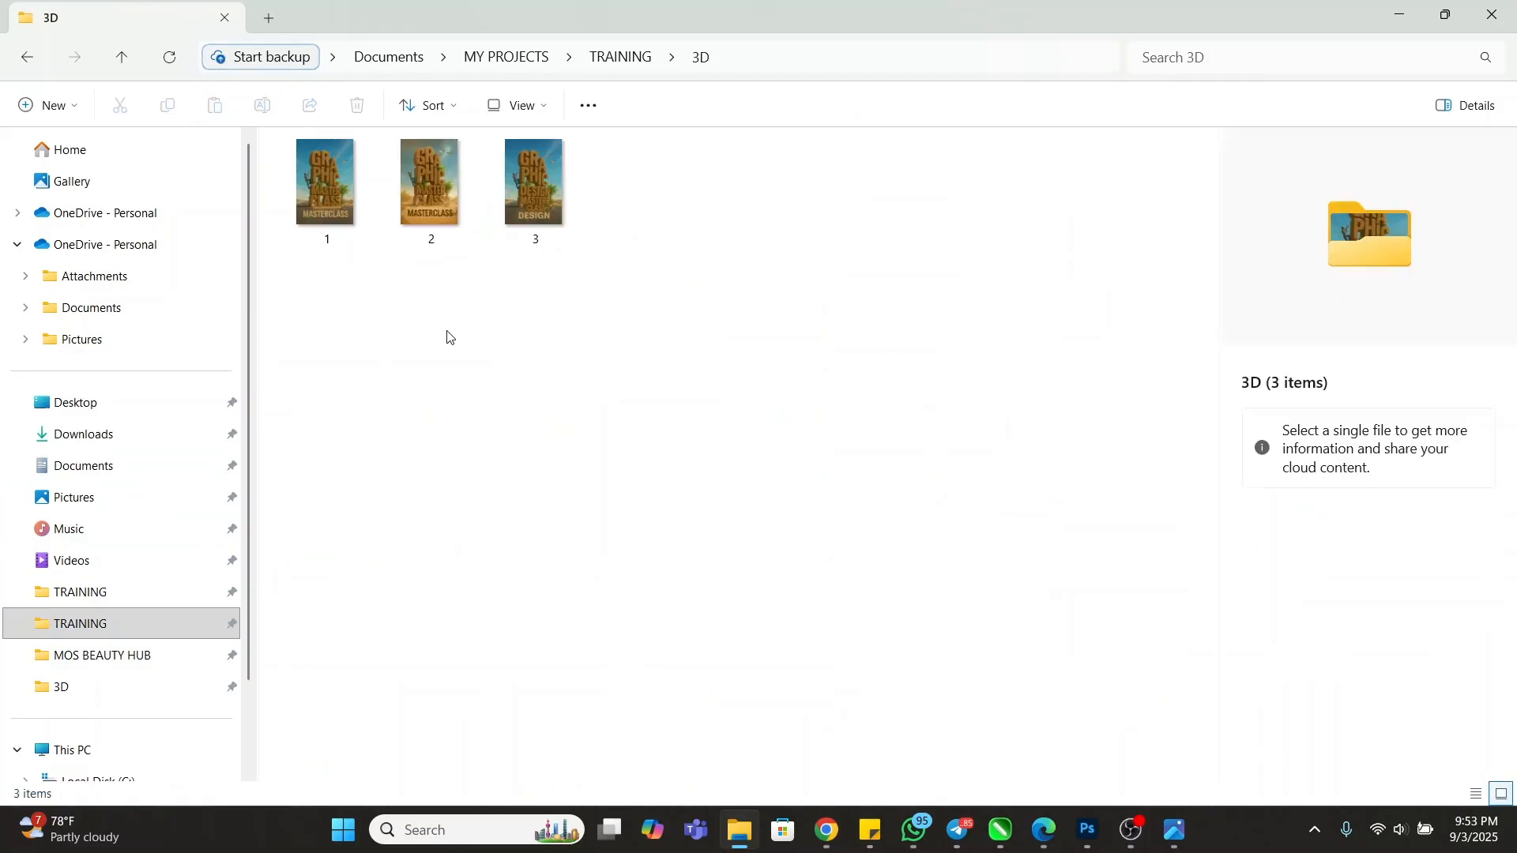
double_click(434, 207)
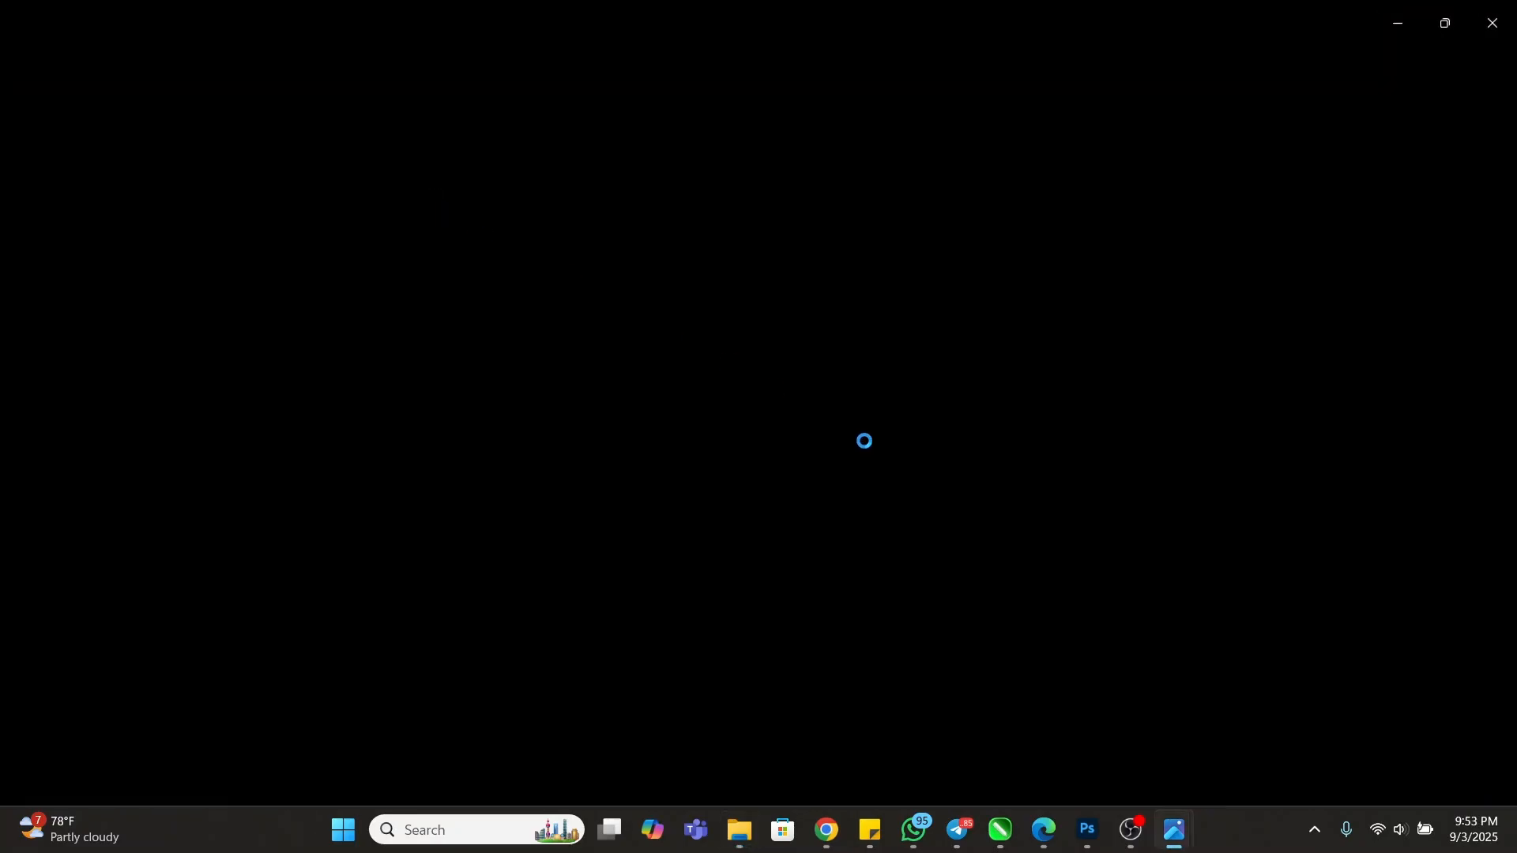
key(Left)
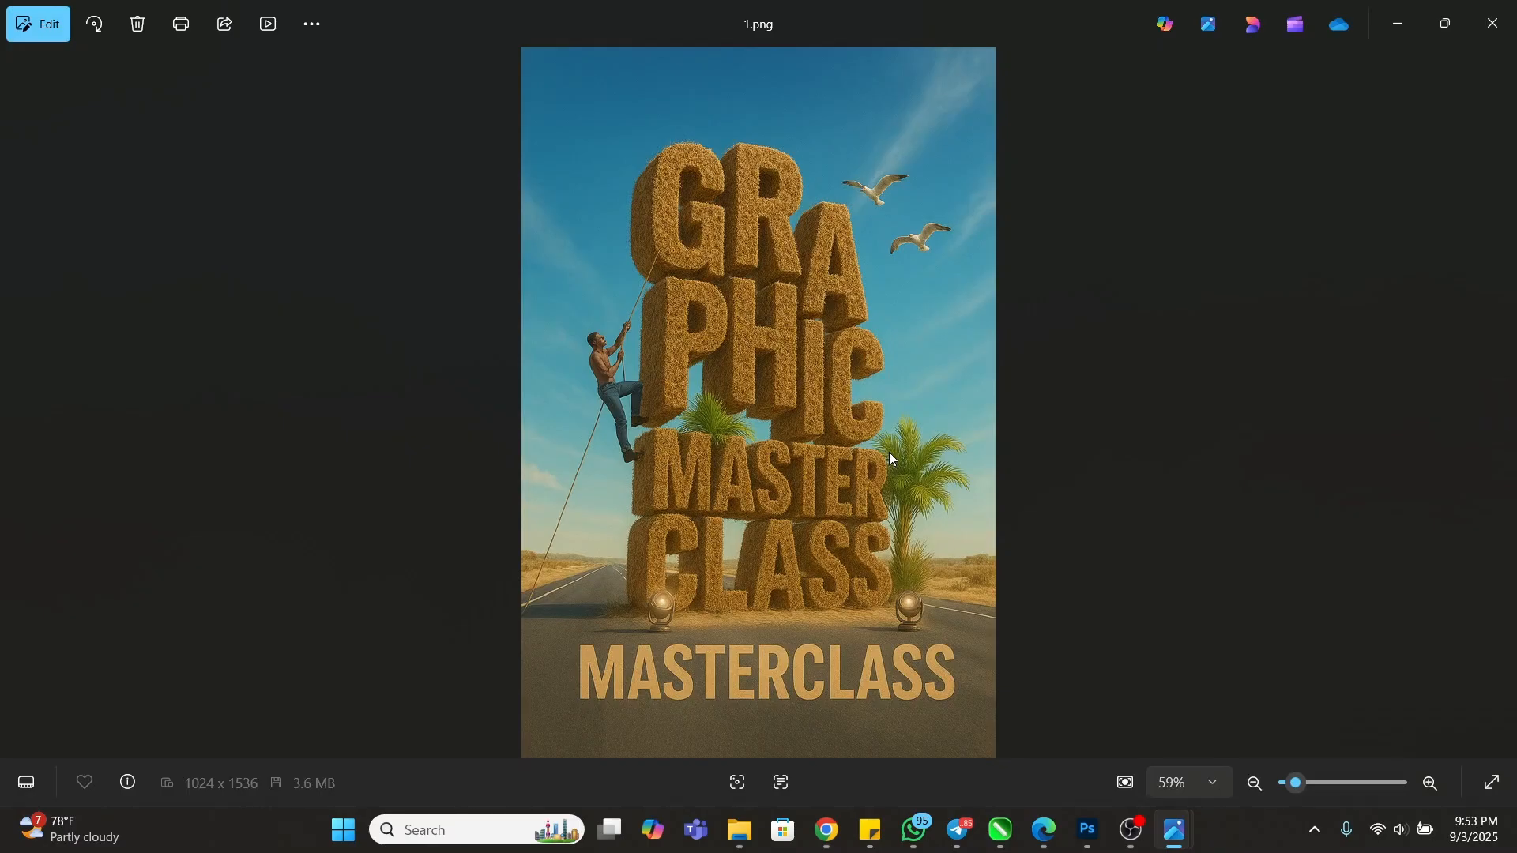
key(Right)
key(Right)
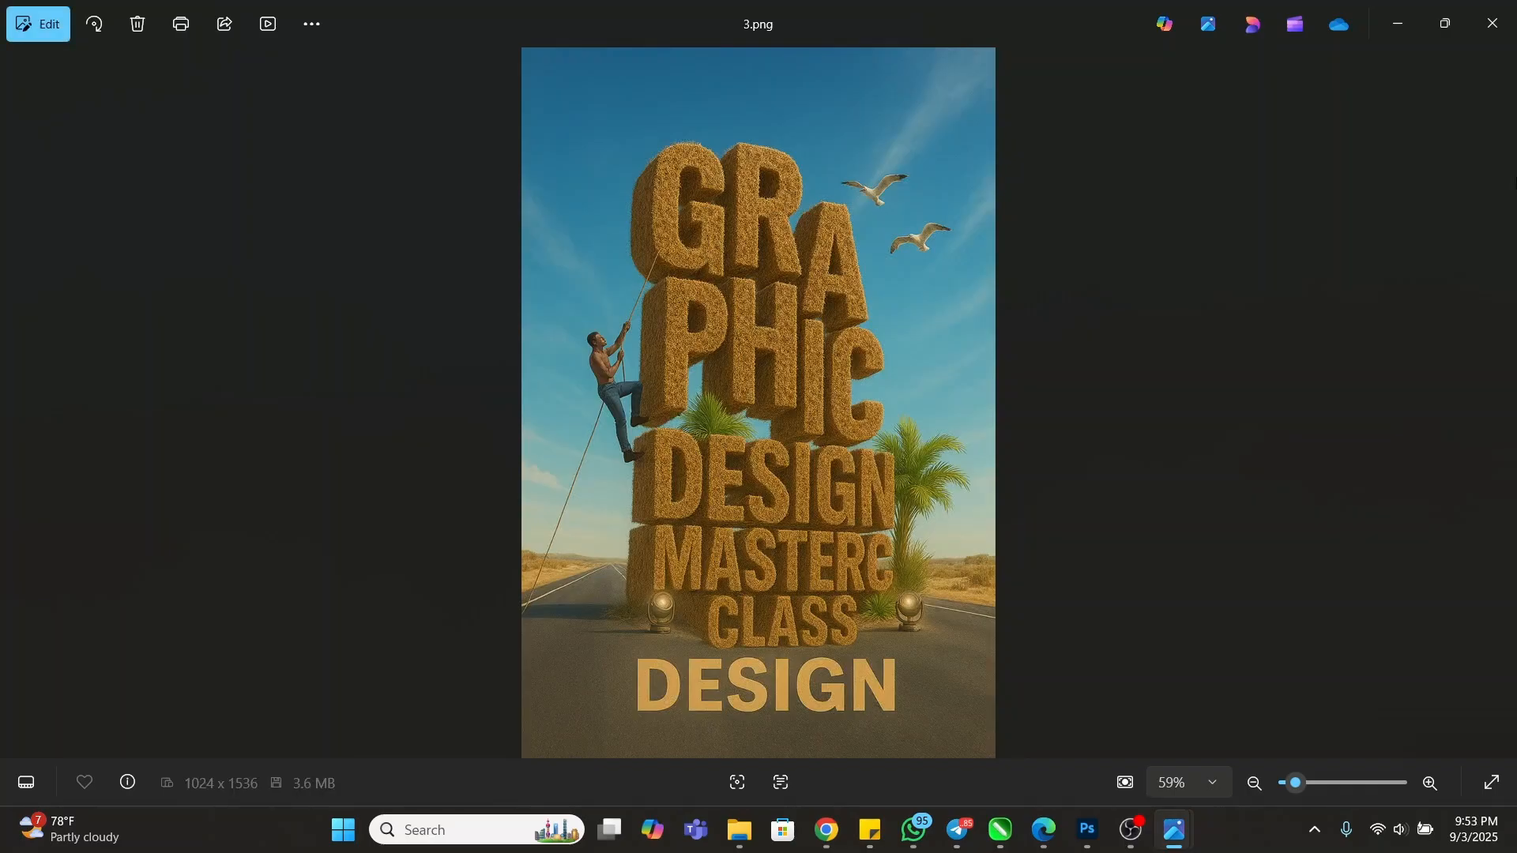
click(1492, 23)
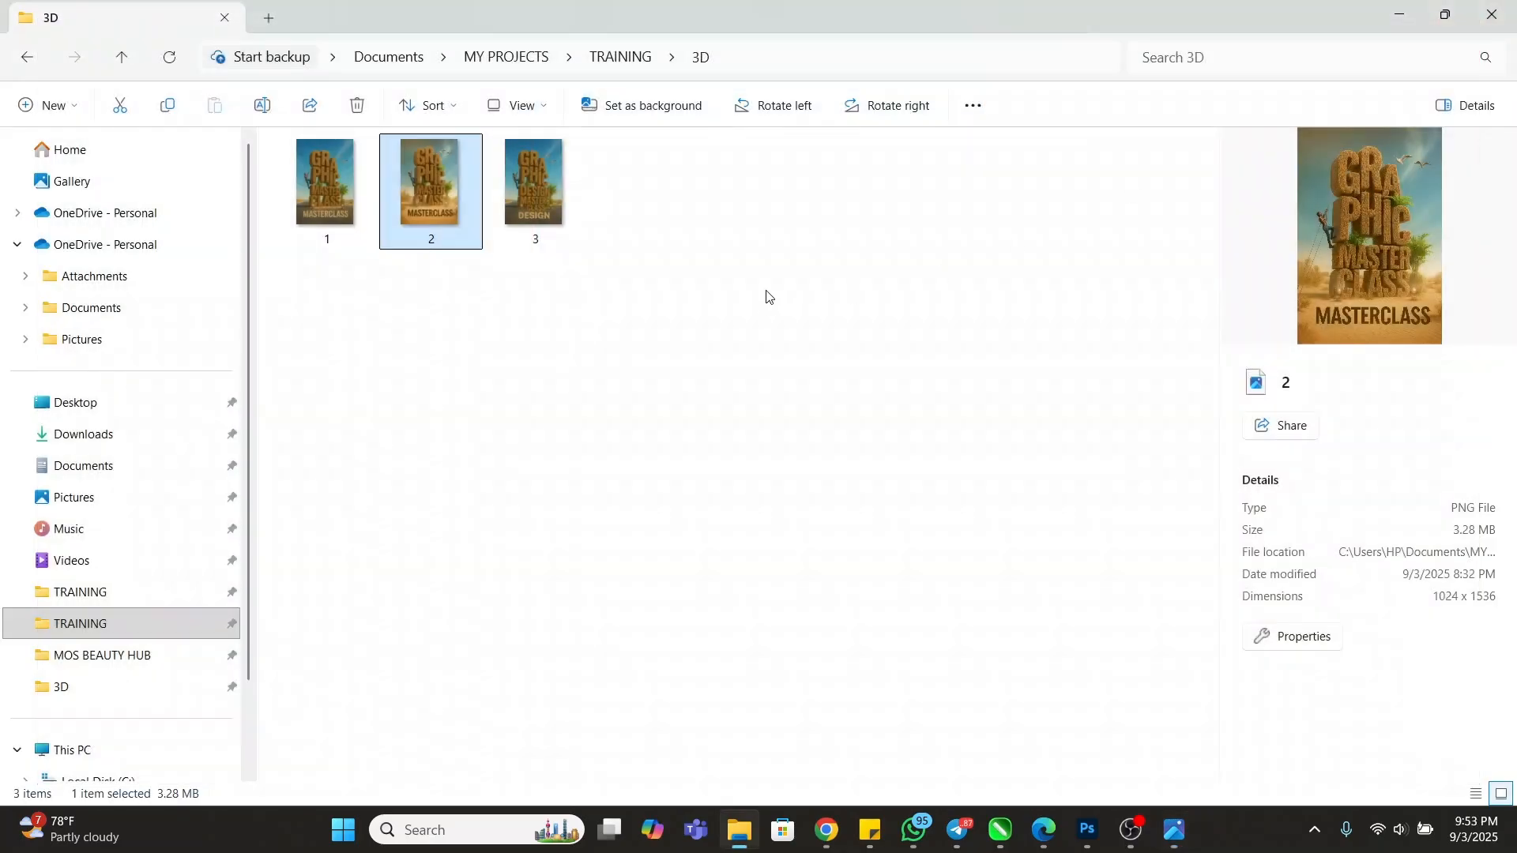
- Open image 3 from the 3D folder in Photoshop as its own document
click(545, 207)
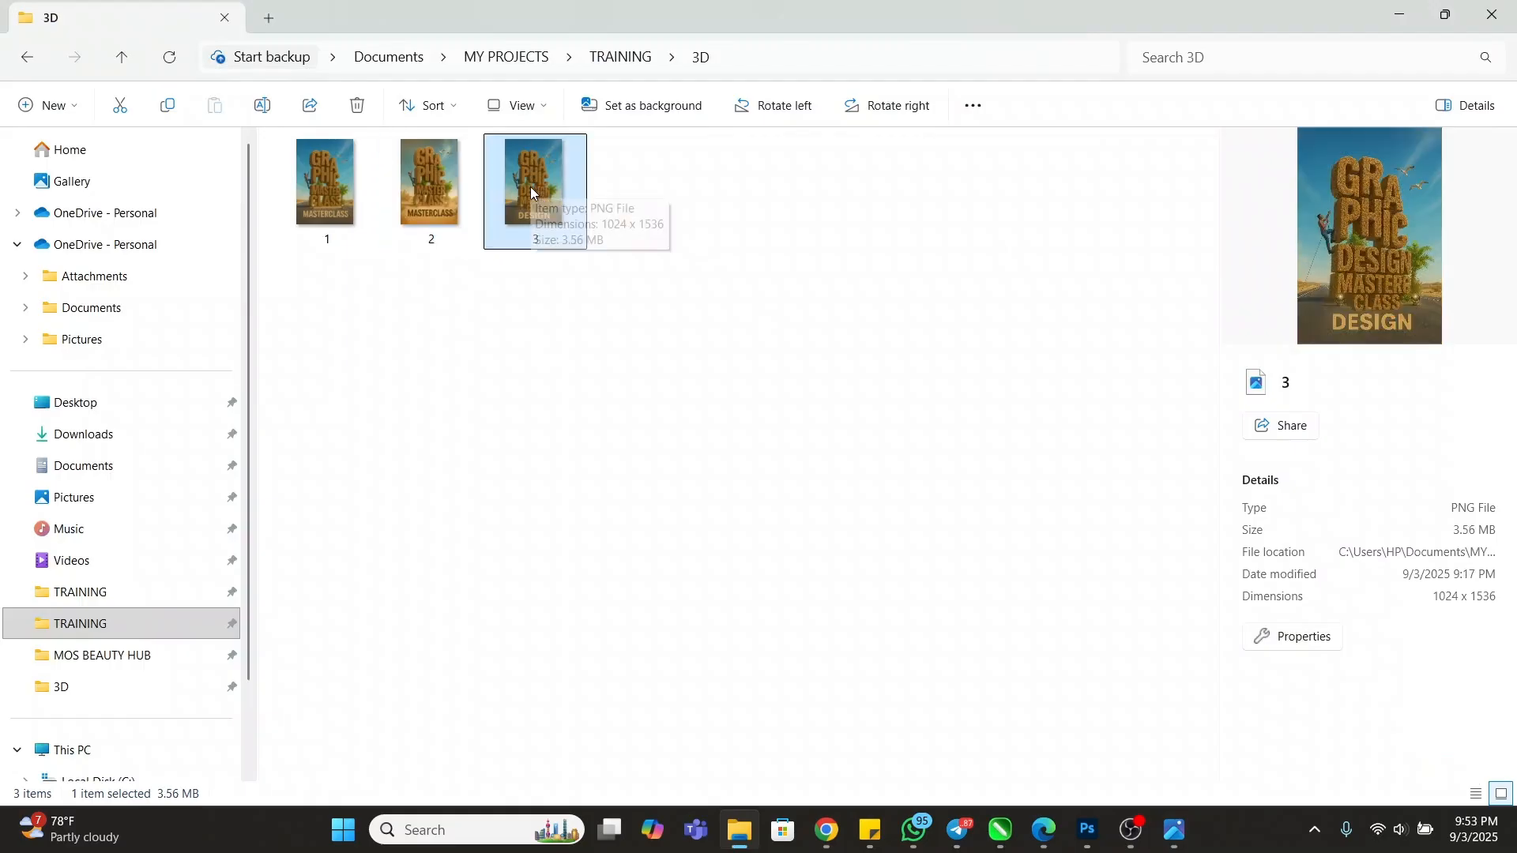
drag(530, 187, 677, 6)
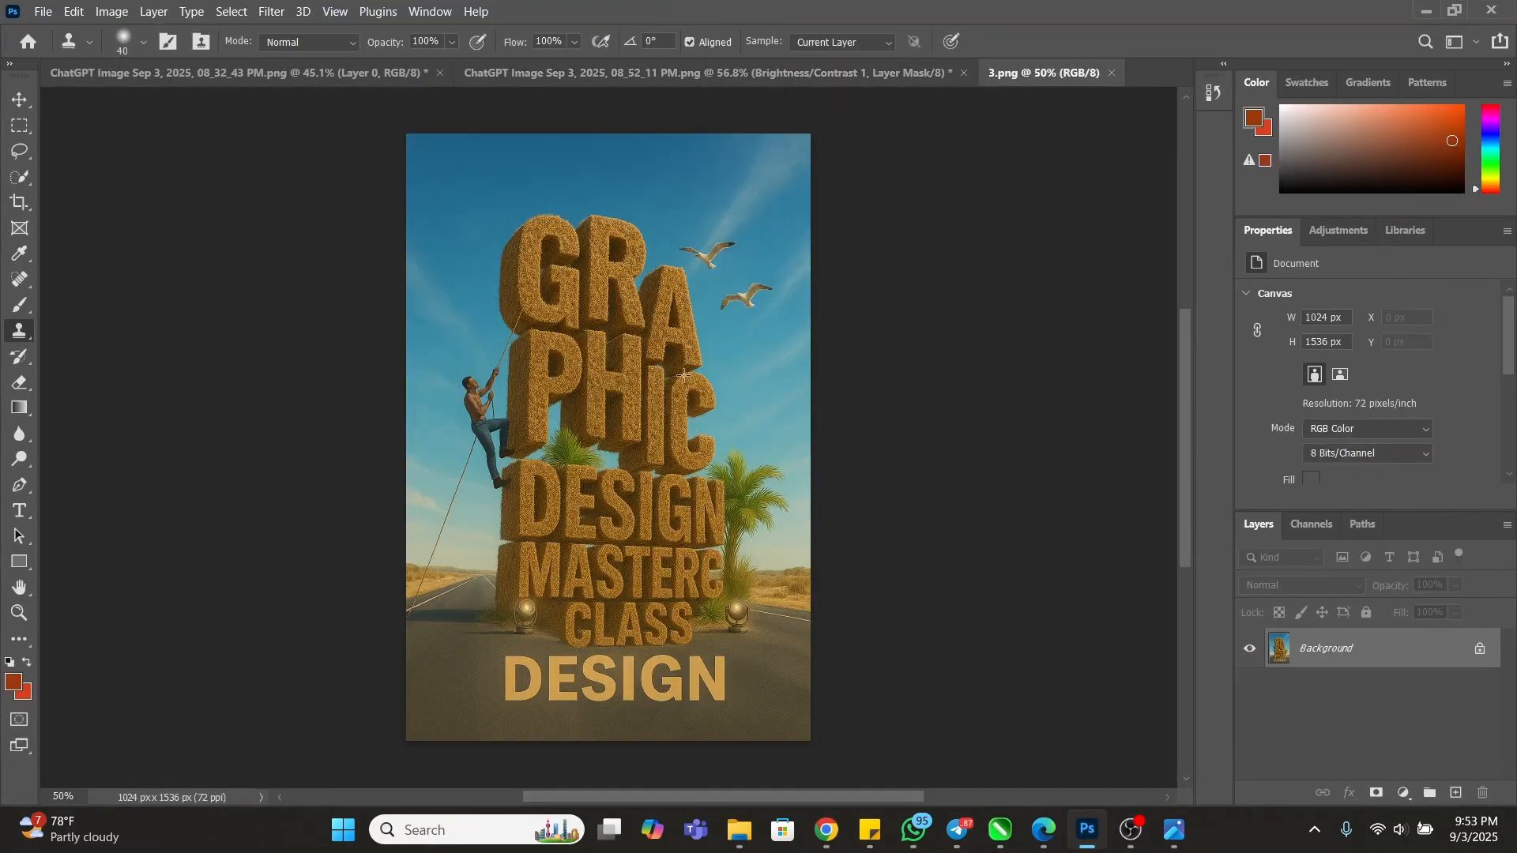
- Clone the asphalt texture over the letters IGN of the extra flat DESIGN text below CLASS
scroll(649, 527, left, 1)
scroll(722, 574, up, 3)
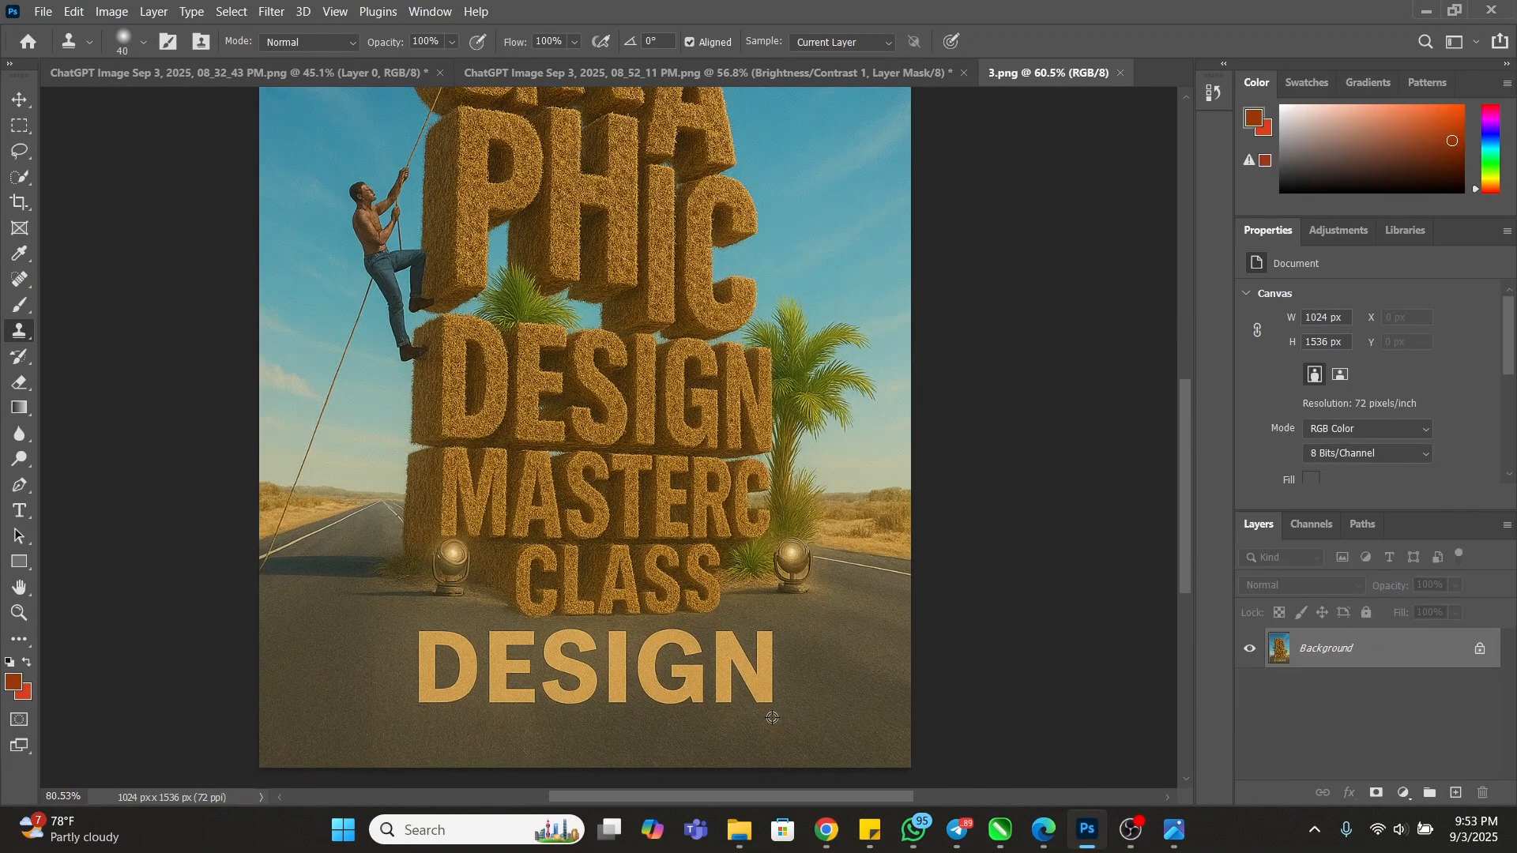
scroll(695, 638, up, 1)
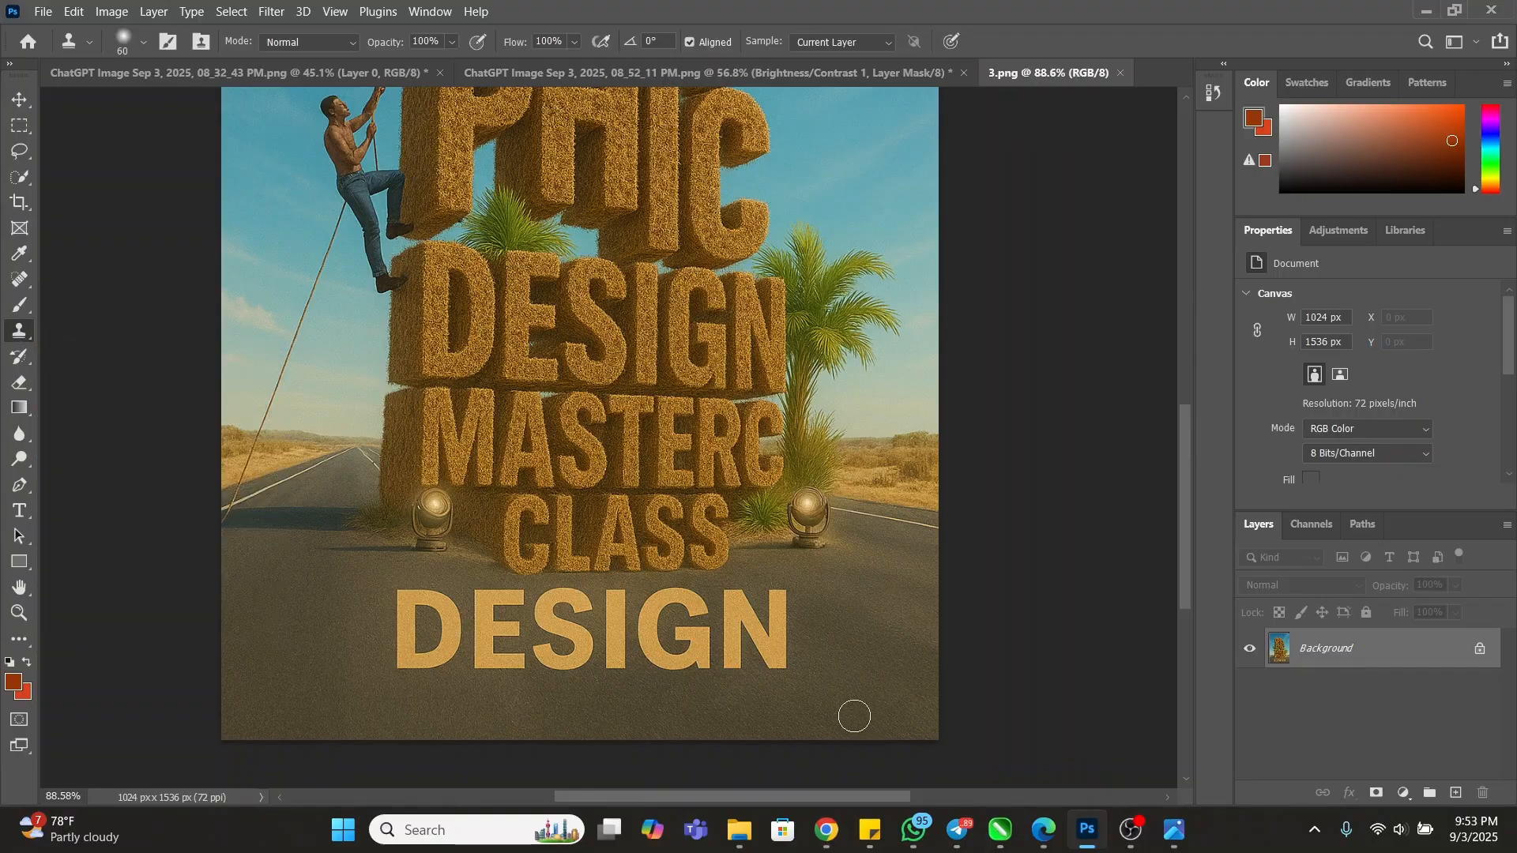
scroll(804, 697, up, 3)
alt+click(820, 688)
mouse_move(767, 633)
mouse_down()
mouse_move(770, 541)
mouse_move(766, 561)
mouse_up()
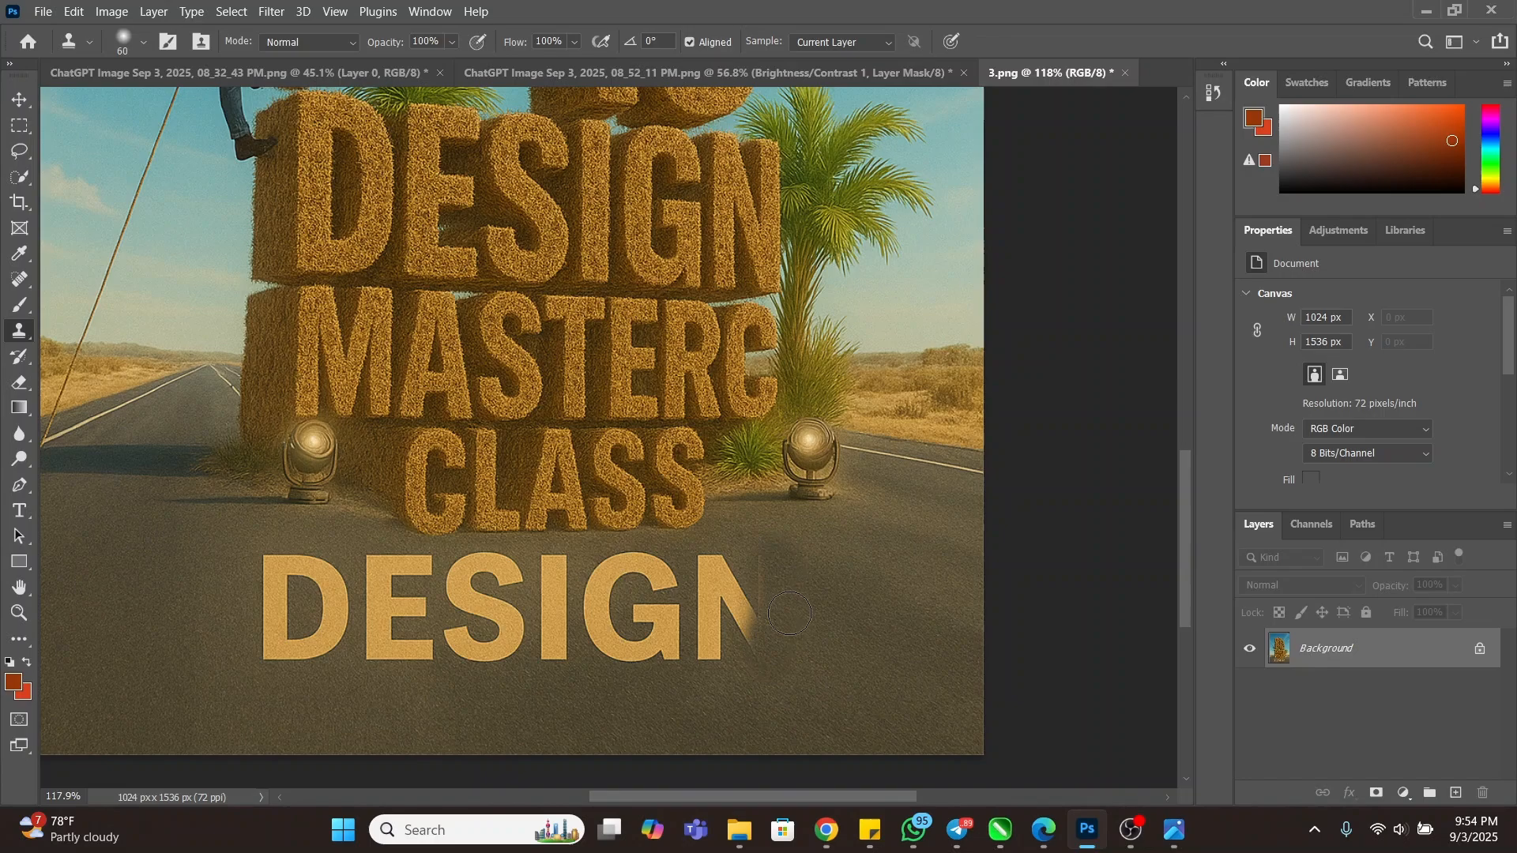
alt+click(835, 693)
mouse_move(748, 627)
mouse_down()
mouse_move(760, 564)
mouse_move(720, 558)
mouse_move(704, 654)
mouse_move(703, 569)
mouse_move(667, 572)
mouse_move(653, 601)
mouse_move(678, 639)
mouse_move(667, 622)
mouse_move(662, 656)
mouse_move(613, 645)
mouse_move(651, 635)
mouse_move(635, 605)
mouse_move(655, 576)
mouse_move(621, 568)
mouse_move(597, 585)
mouse_move(598, 626)
mouse_move(614, 630)
mouse_move(690, 608)
mouse_move(631, 580)
mouse_move(643, 568)
mouse_move(579, 574)
mouse_move(589, 629)
mouse_move(545, 561)
mouse_move(559, 650)
mouse_up()
- Clone the road over the remaining letters DES with a 50-pixel brush and check the whole image
key(bracketleft)
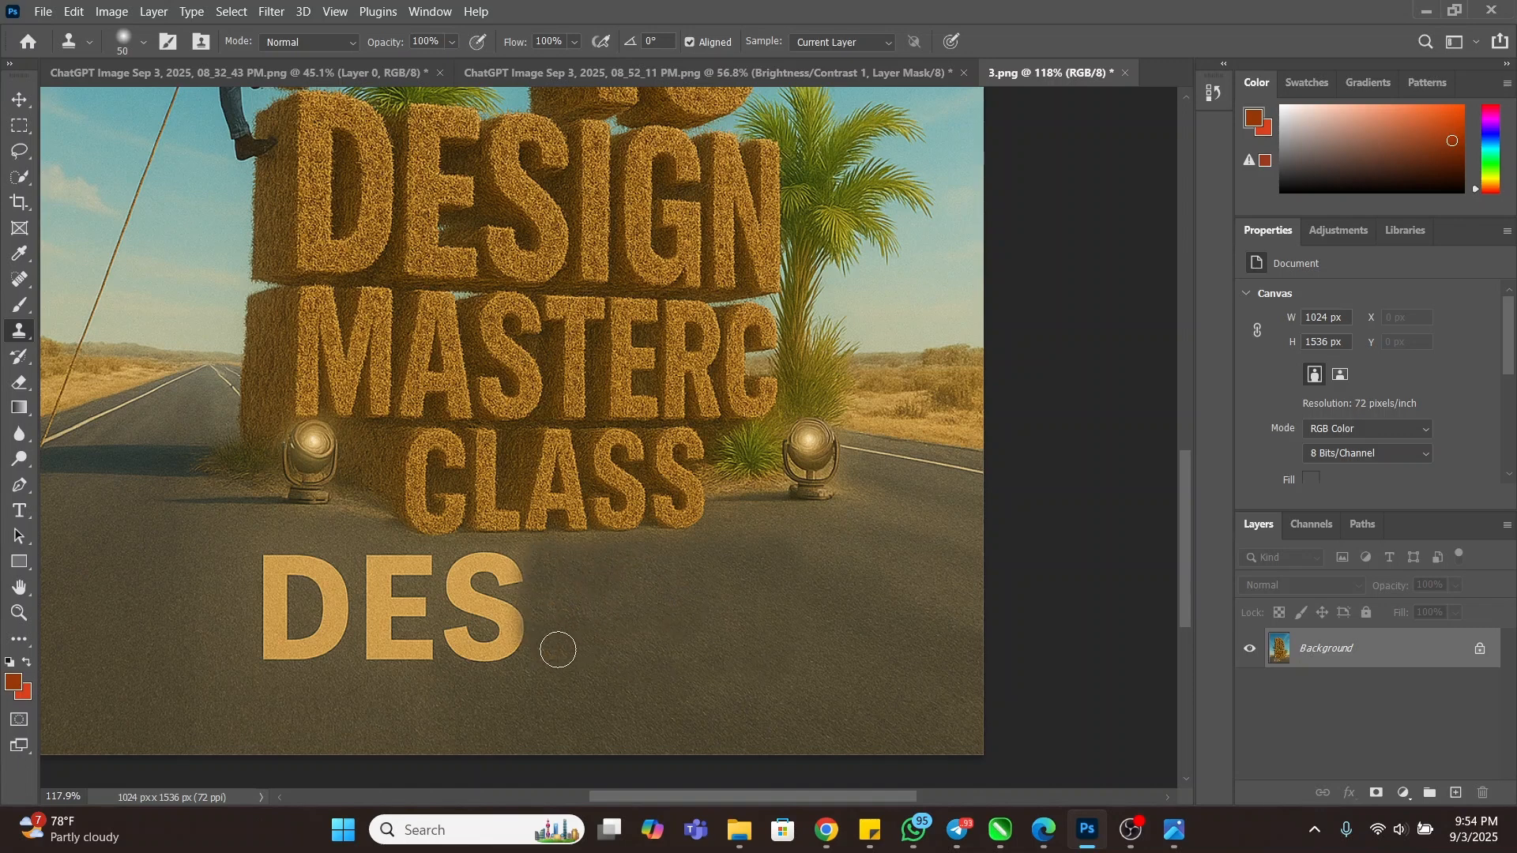
mouse_move(514, 600)
mouse_down()
mouse_move(467, 567)
mouse_move(511, 612)
mouse_move(507, 662)
mouse_move(448, 654)
mouse_move(470, 637)
mouse_move(459, 574)
mouse_move(456, 625)
mouse_move(430, 658)
mouse_move(374, 640)
mouse_move(429, 635)
mouse_move(429, 570)
mouse_move(381, 562)
mouse_move(412, 566)
mouse_move(417, 622)
mouse_move(392, 621)
mouse_move(395, 583)
mouse_move(387, 597)
mouse_move(370, 563)
mouse_move(382, 629)
mouse_move(339, 662)
mouse_move(341, 571)
mouse_move(306, 660)
mouse_move(312, 570)
mouse_move(267, 563)
mouse_move(253, 647)
mouse_move(283, 665)
mouse_move(316, 627)
mouse_move(302, 629)
mouse_move(371, 614)
mouse_move(309, 589)
mouse_move(337, 571)
mouse_move(267, 600)
mouse_move(286, 652)
mouse_up()
alt+click(207, 584)
alt+click(157, 621)
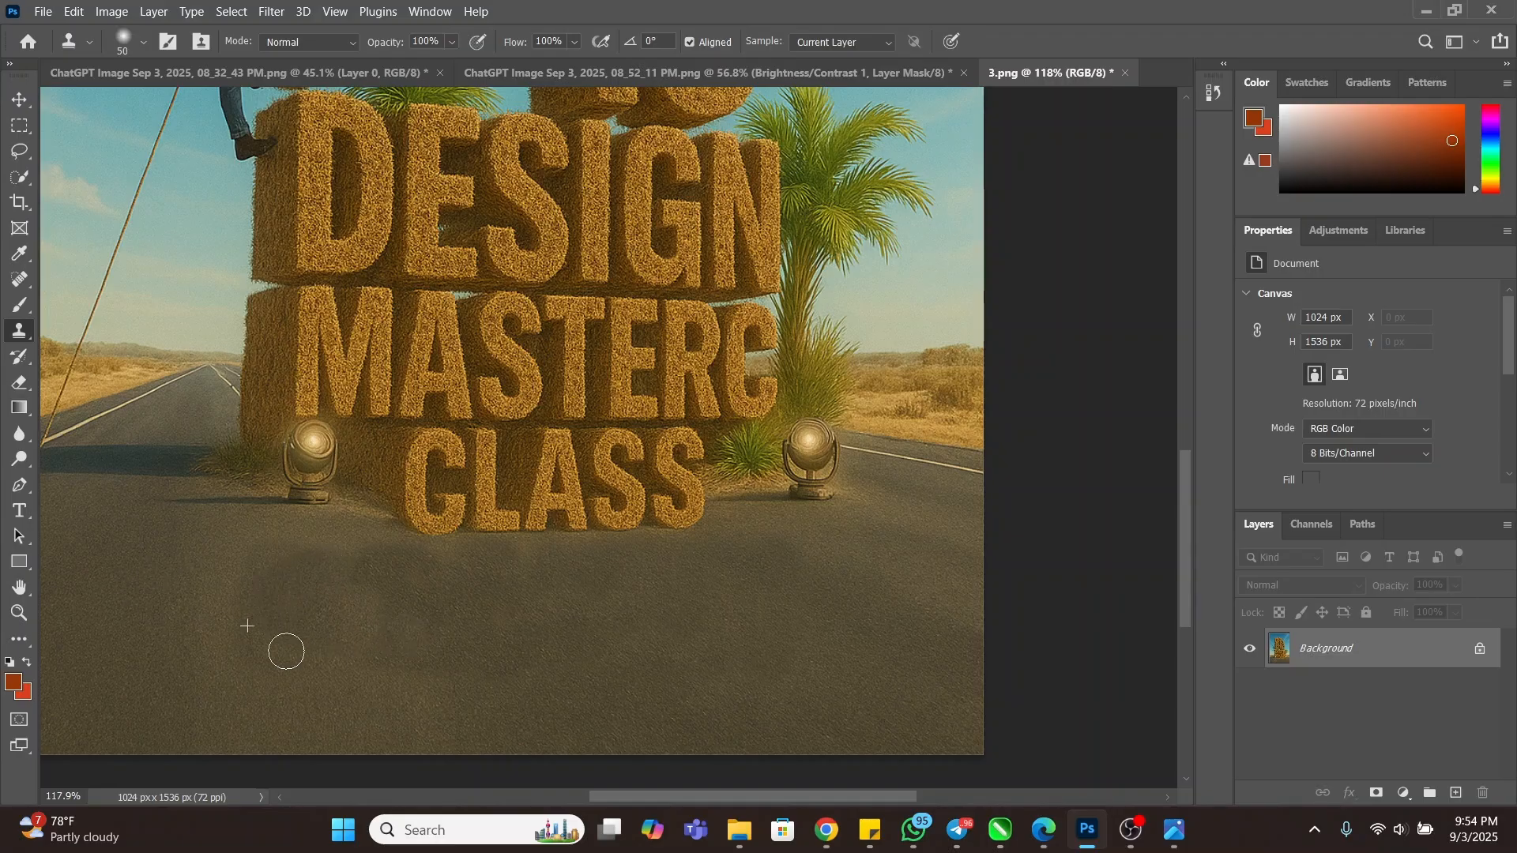
scroll(338, 599, down, 5)
scroll(538, 523, down, 5)
scroll(435, 365, up, 2)
scroll(565, 460, down, 5)
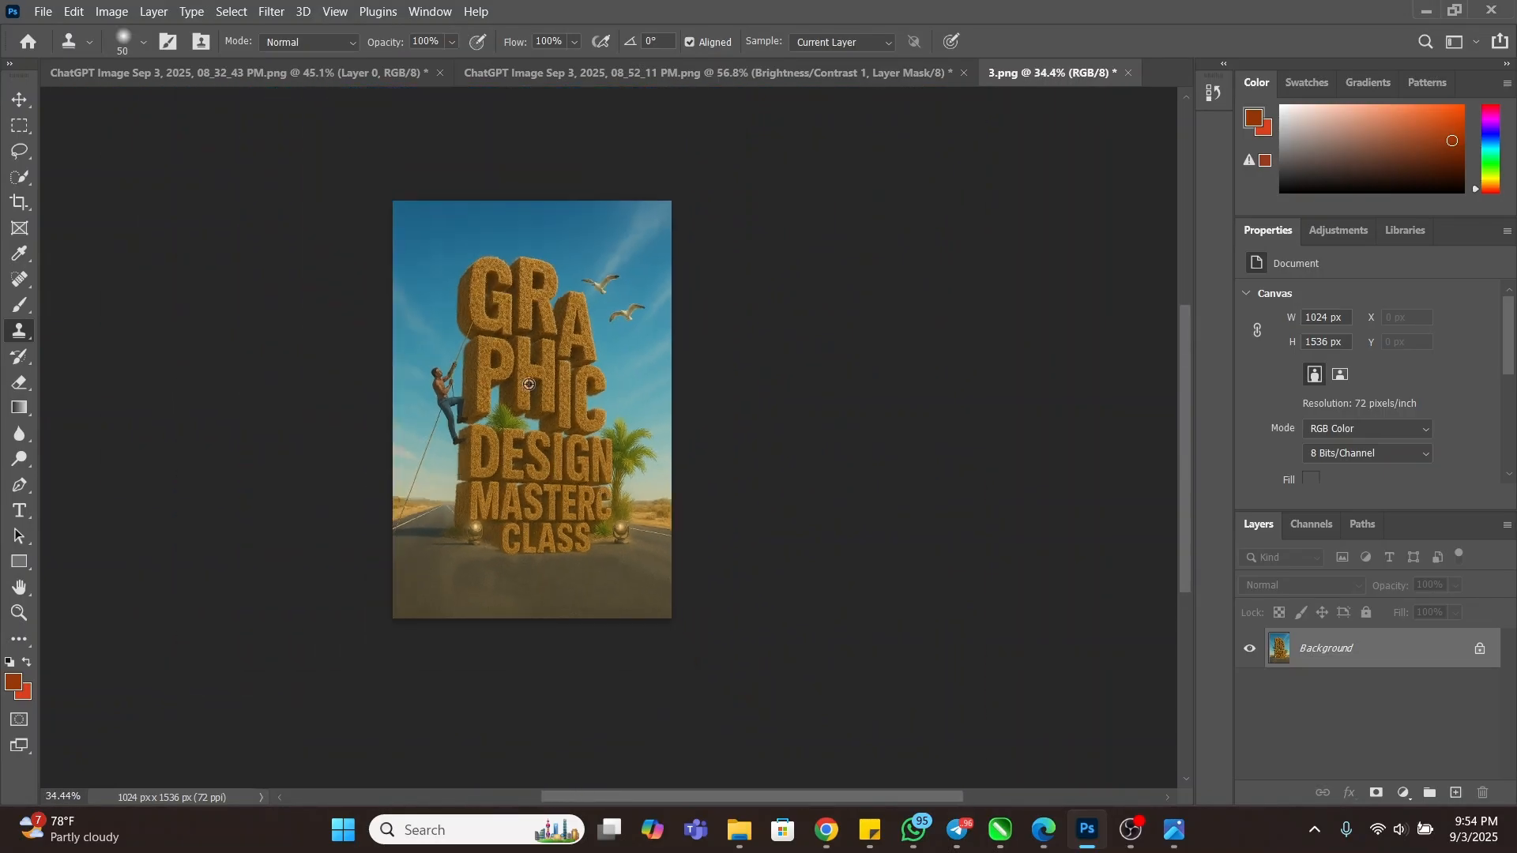
scroll(522, 369, up, 5)
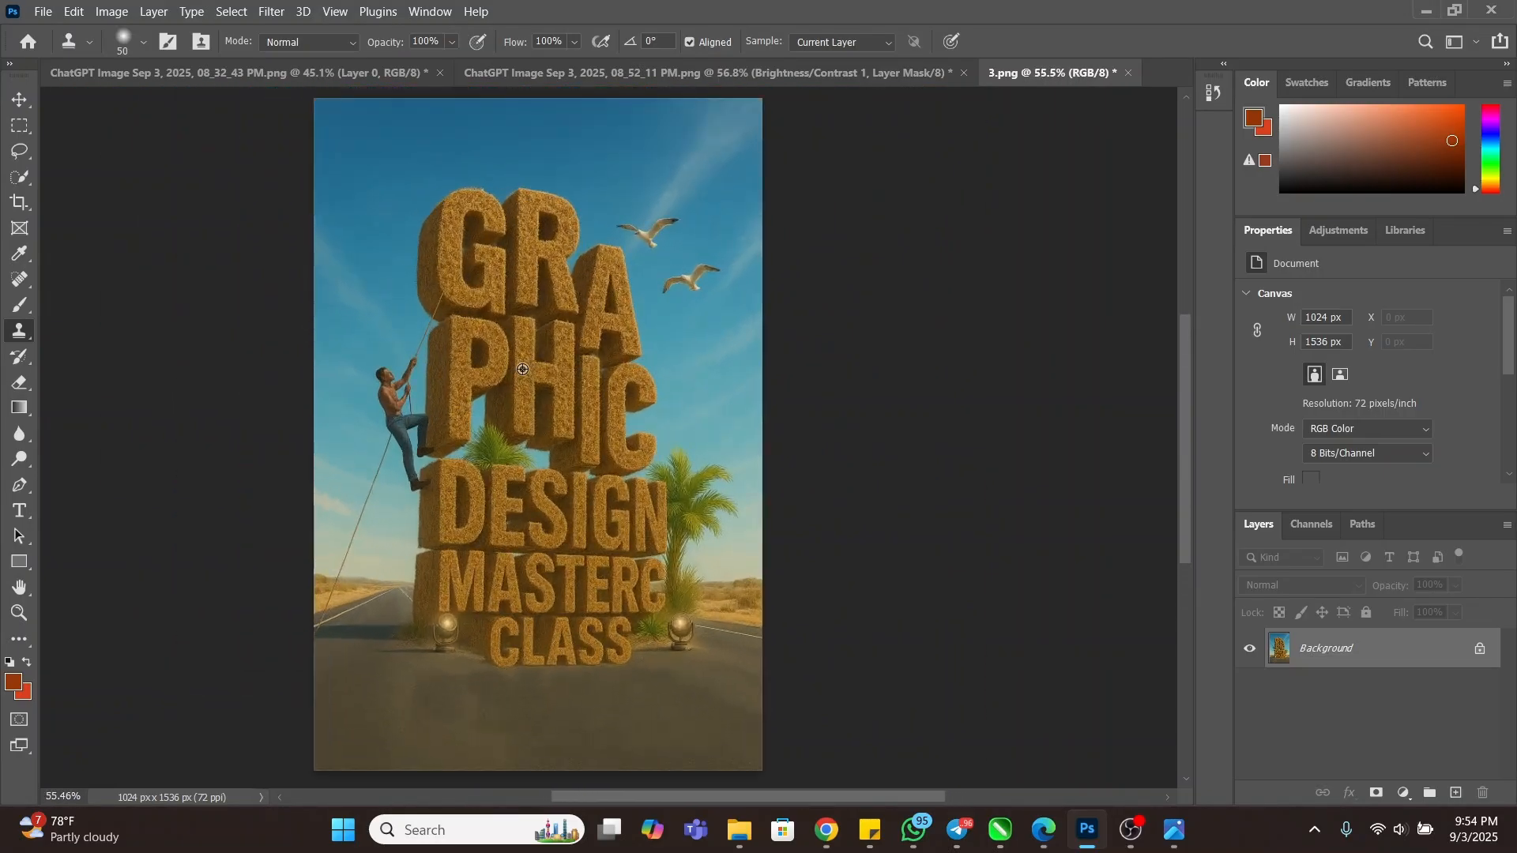
- Convert the locked Background into a regular layer and open it in the Camera Raw Filter
double_click(1463, 660)
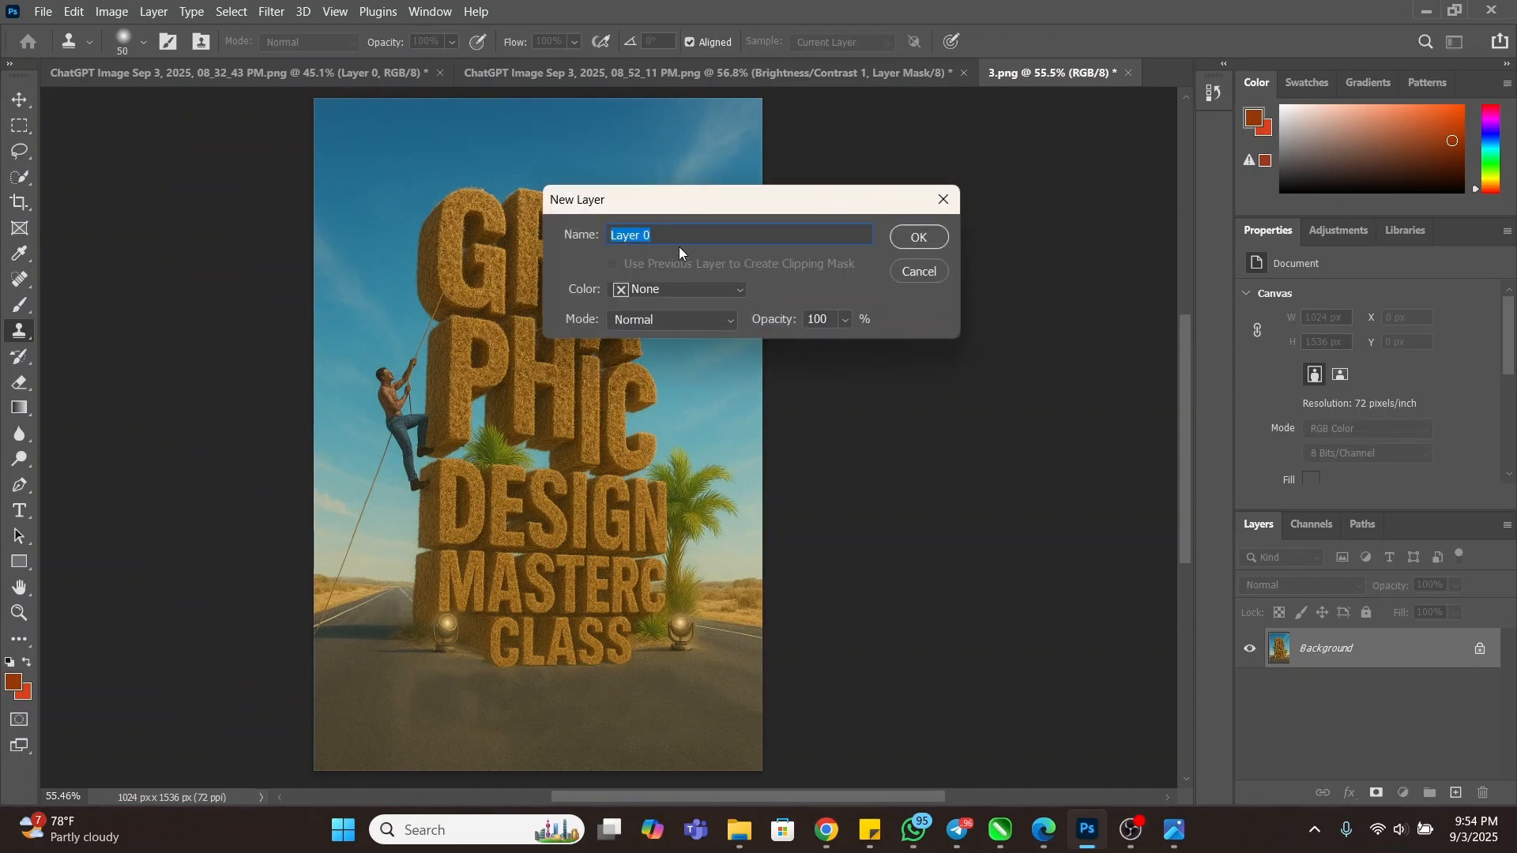
click(920, 238)
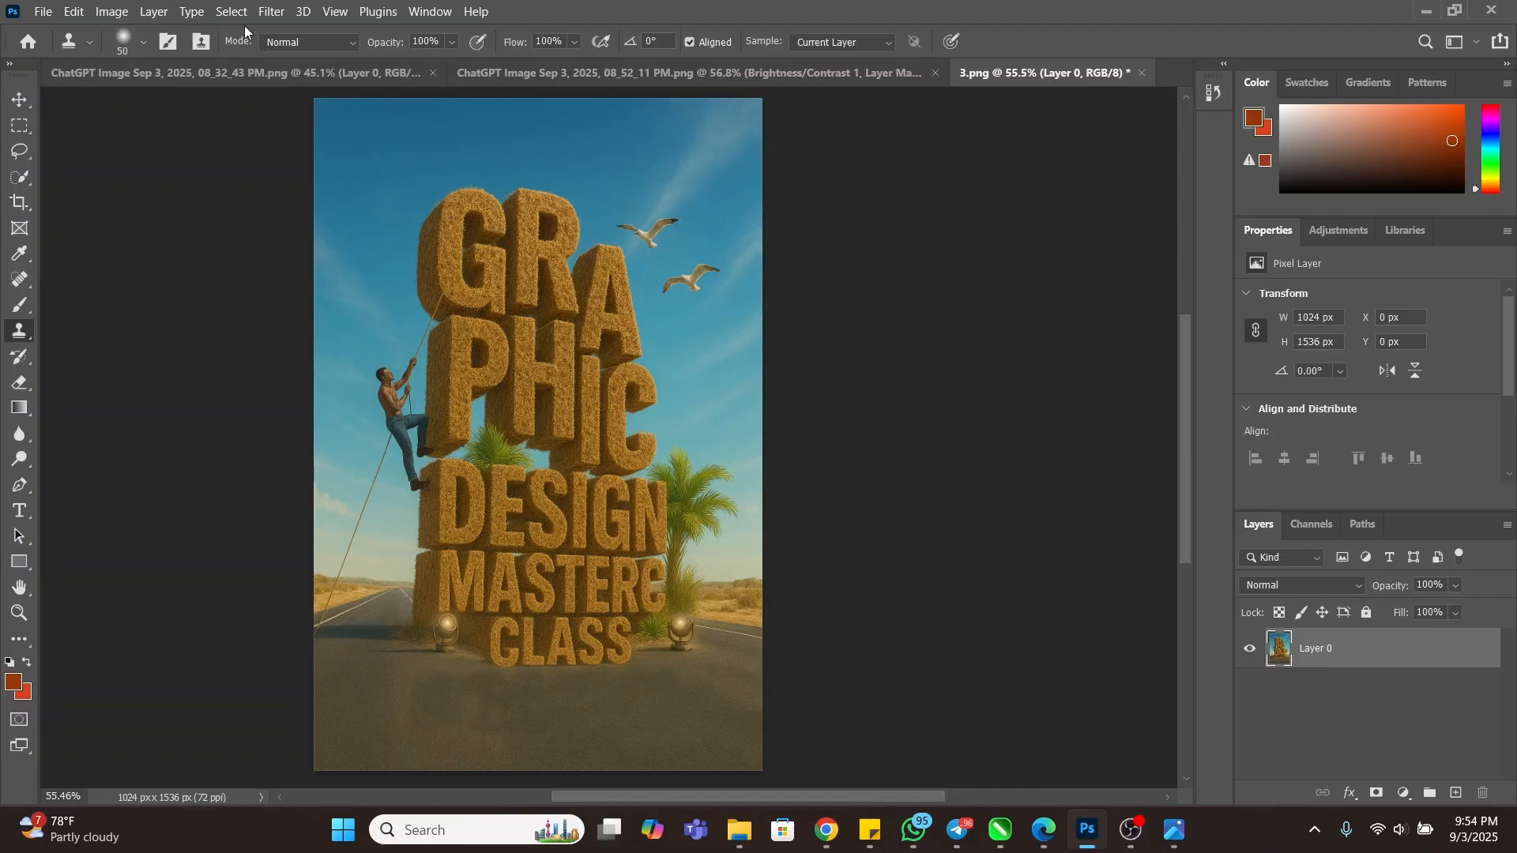
click(269, 13)
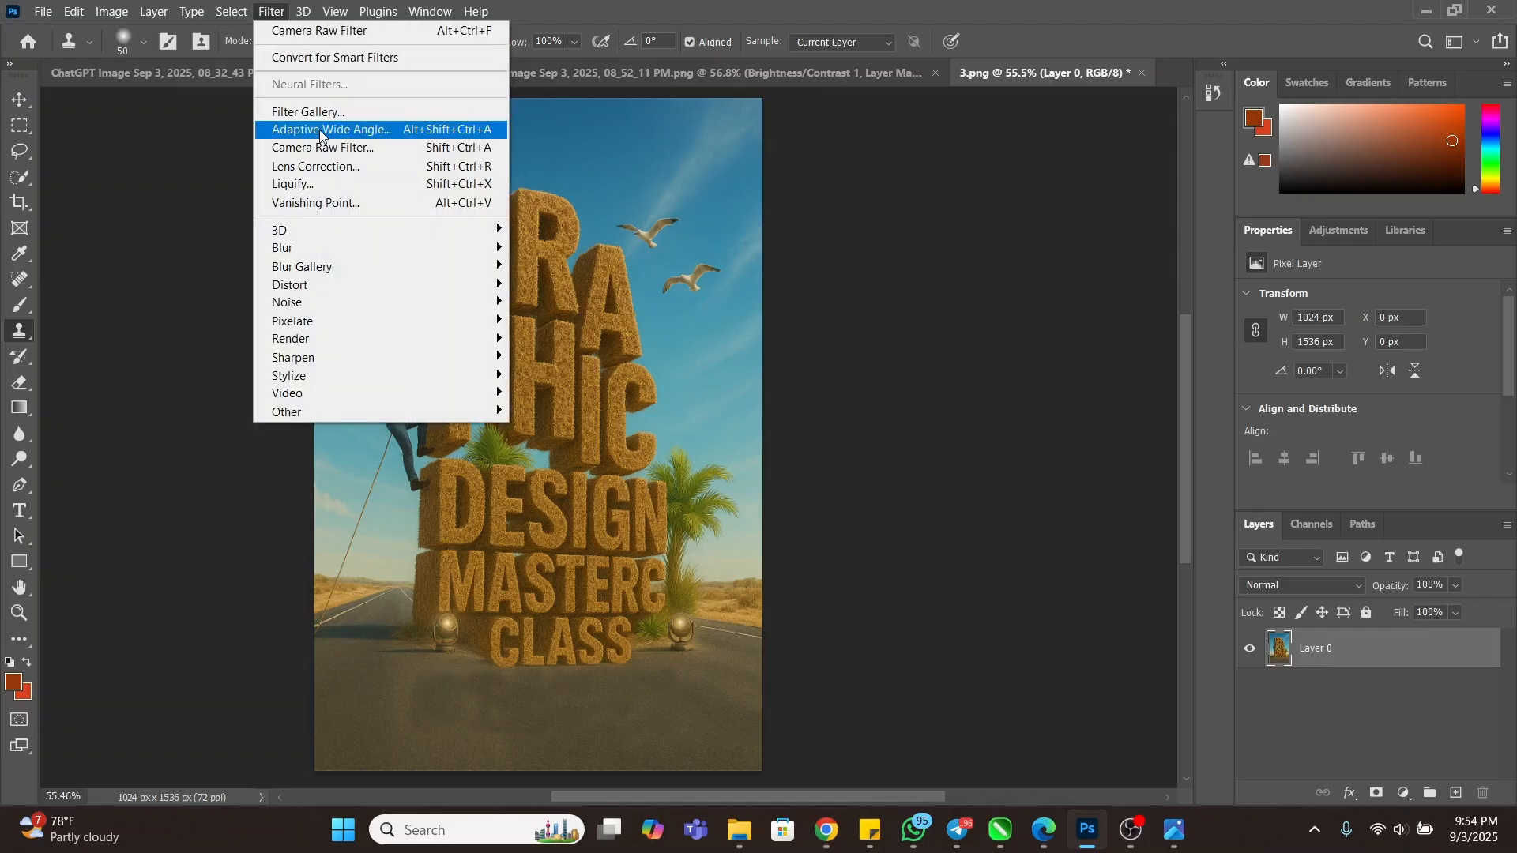
click(331, 150)
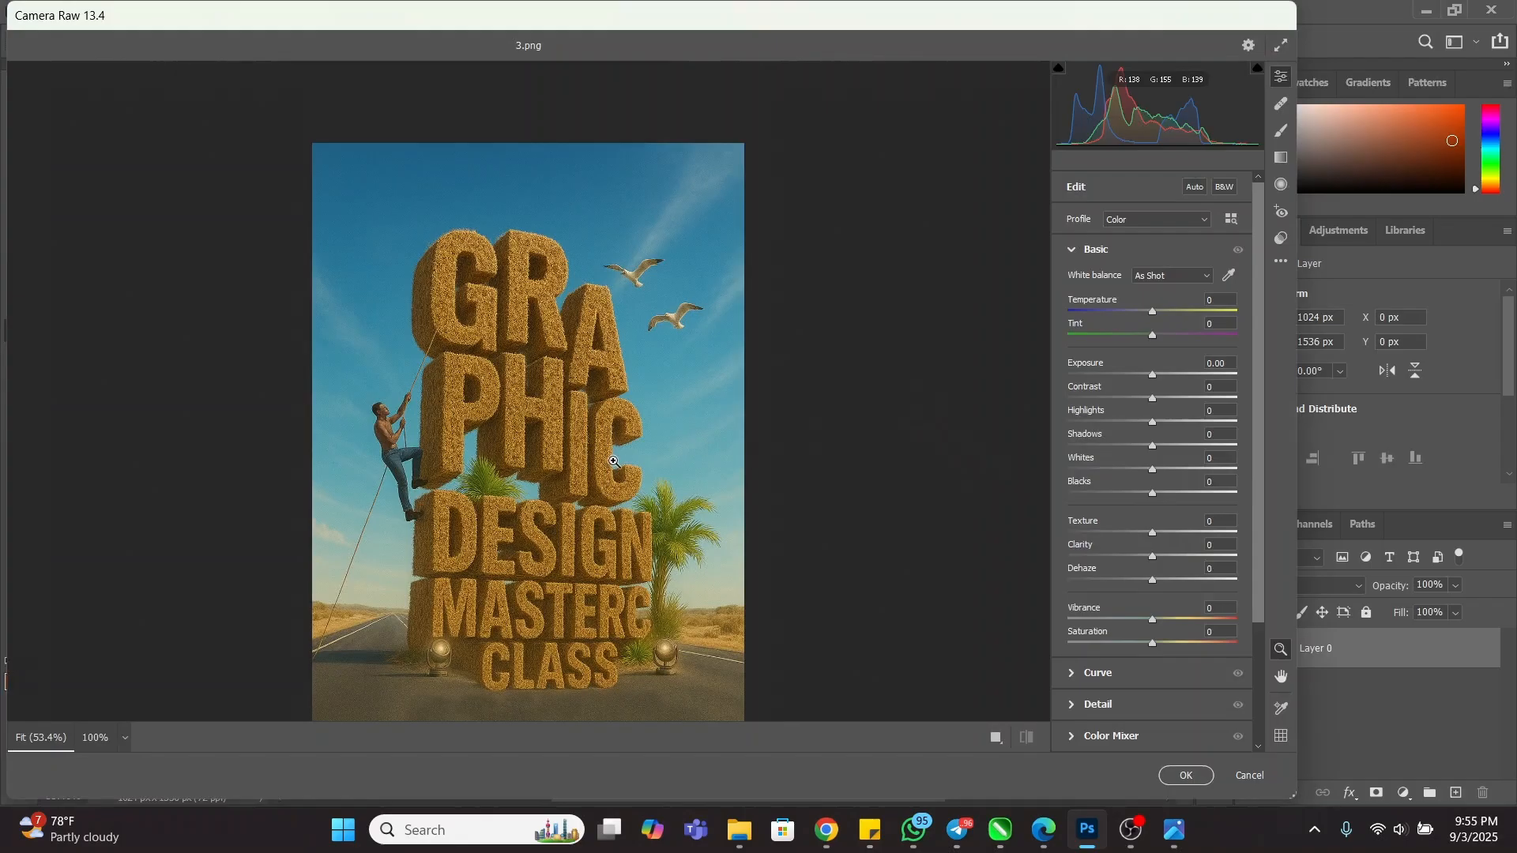
click(1071, 251)
click(1071, 252)
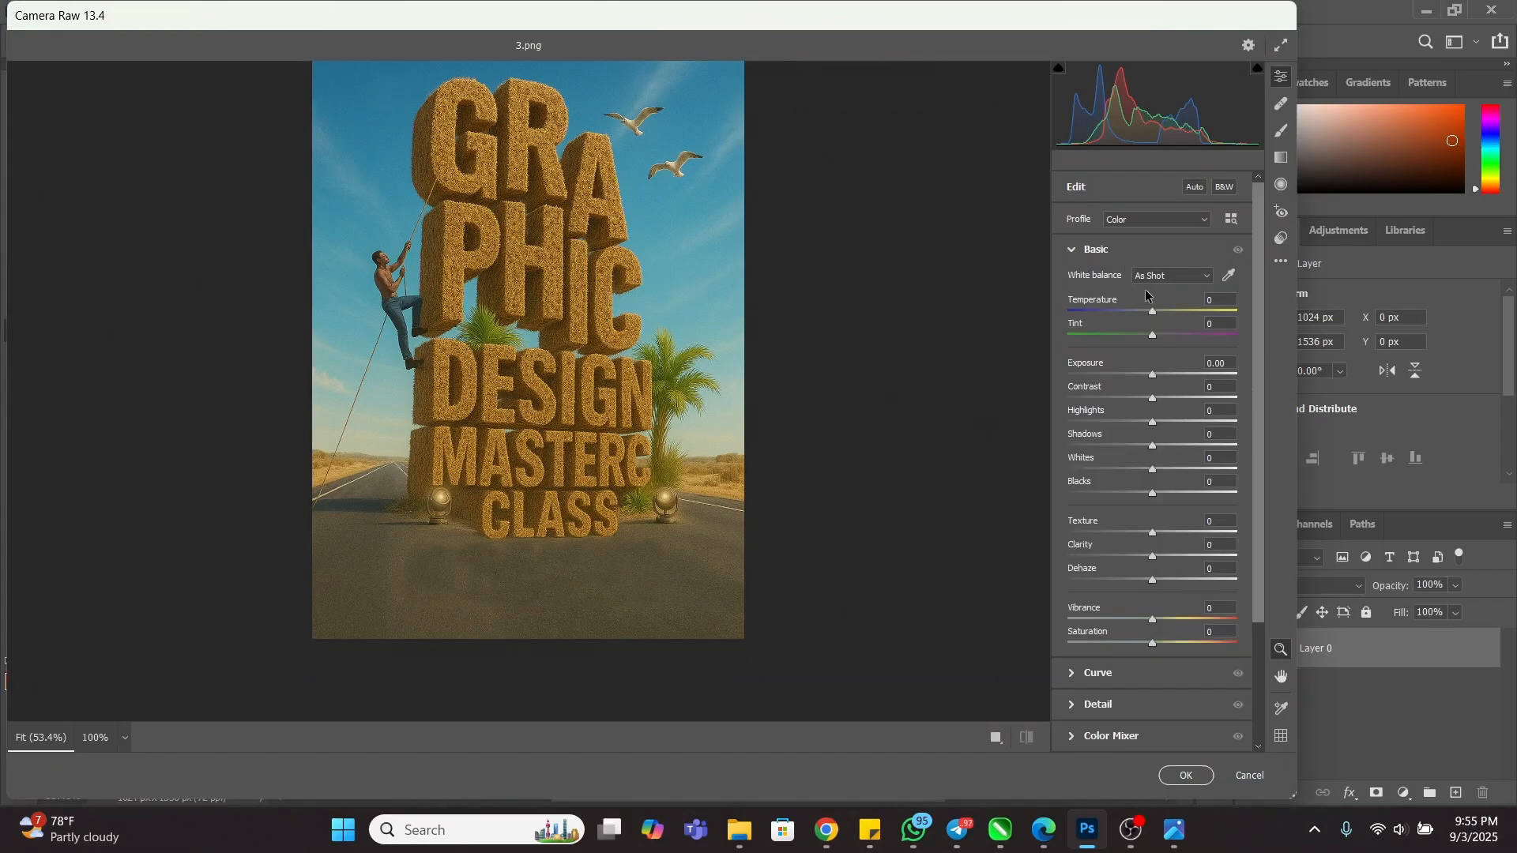
- Set Exposure to +0.65, Contrast to +39, Highlights to +52, Shadows to -34 and Whites to +12
drag(1153, 381, 1163, 382)
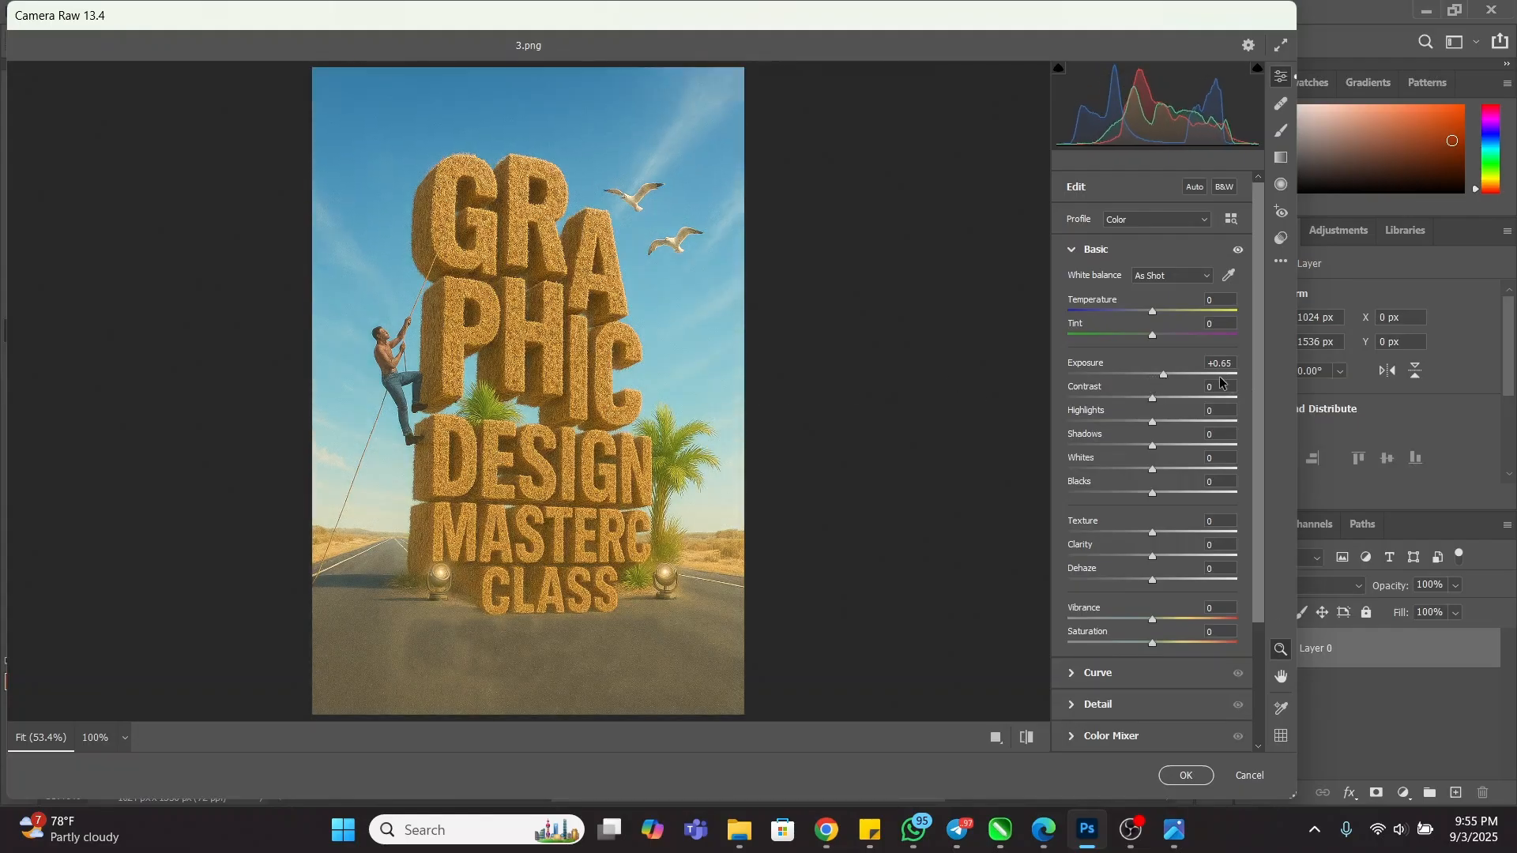
drag(1154, 404, 1183, 404)
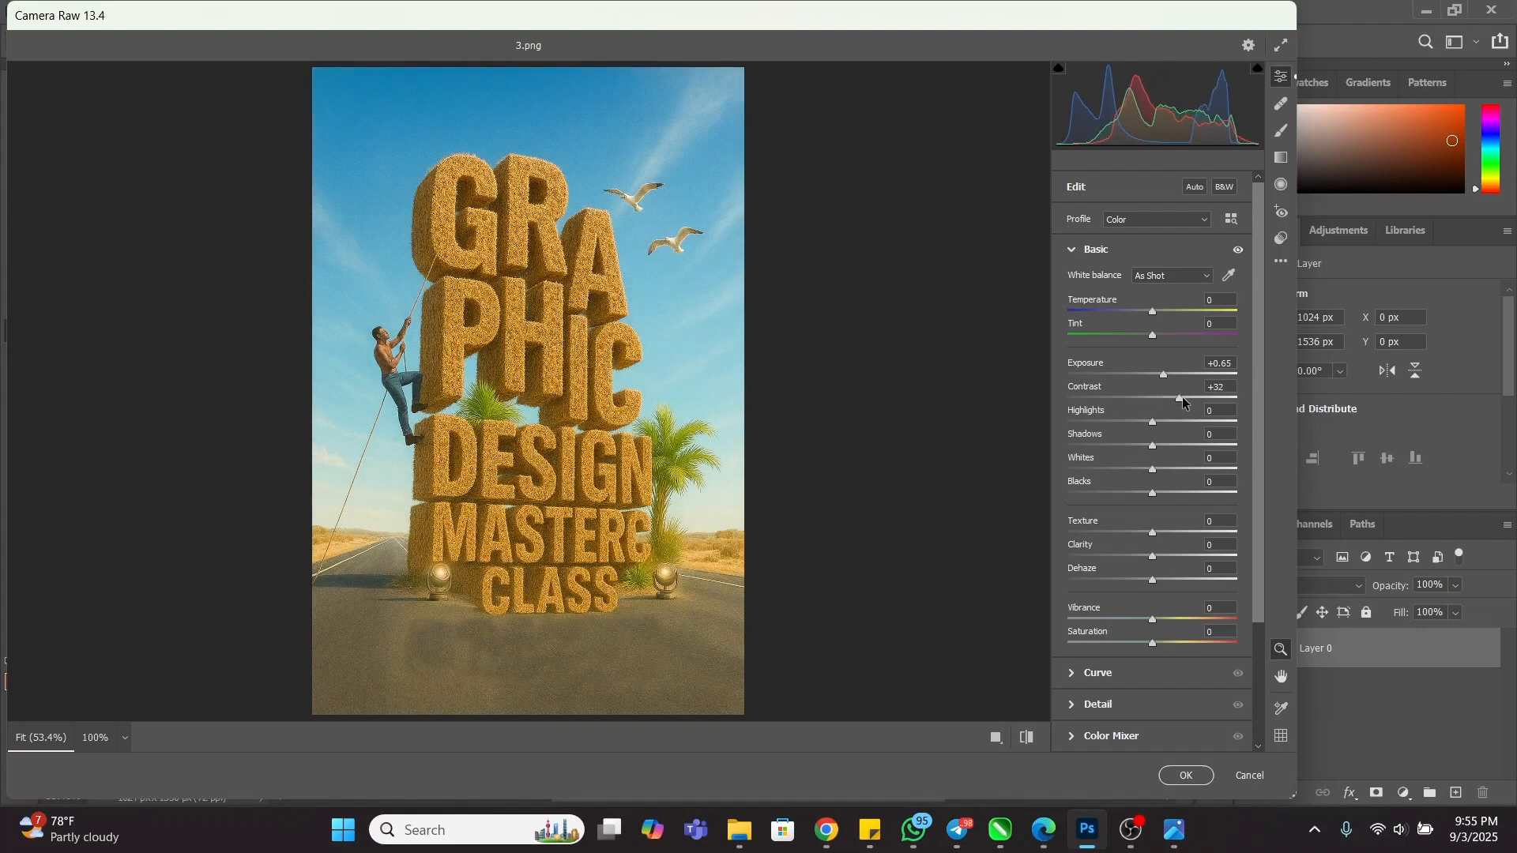
drag(1181, 397, 1130, 447)
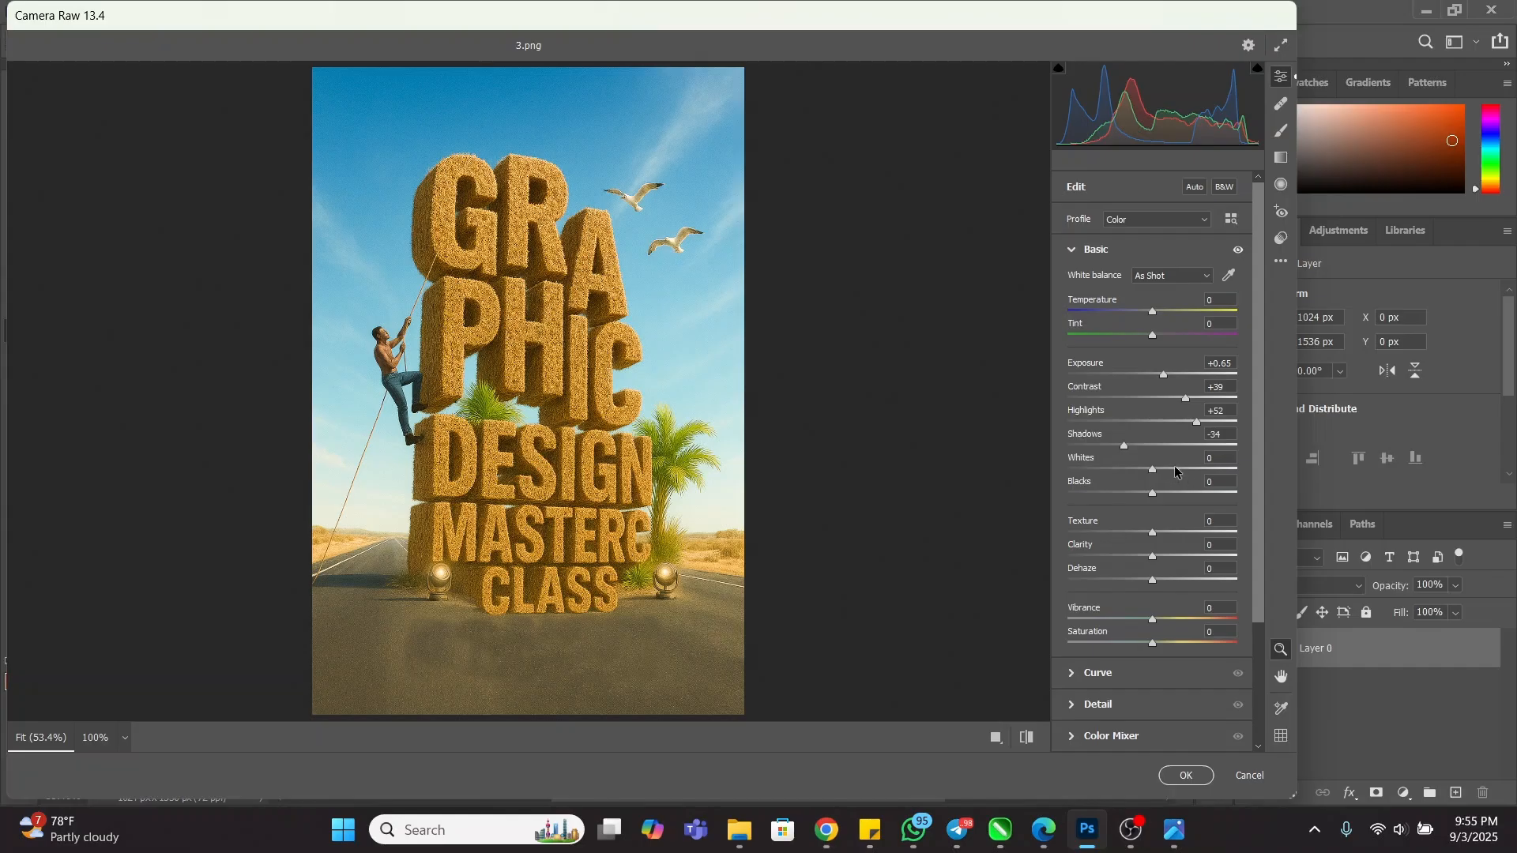
drag(1150, 469, 1154, 470)
mouse_move(1154, 469)
mouse_down()
mouse_move(1120, 477)
mouse_move(1162, 477)
mouse_up()
- Set Blacks to -13, Texture to +100, Clarity to -19 and Dehaze to +10
drag(1152, 494, 1251, 543)
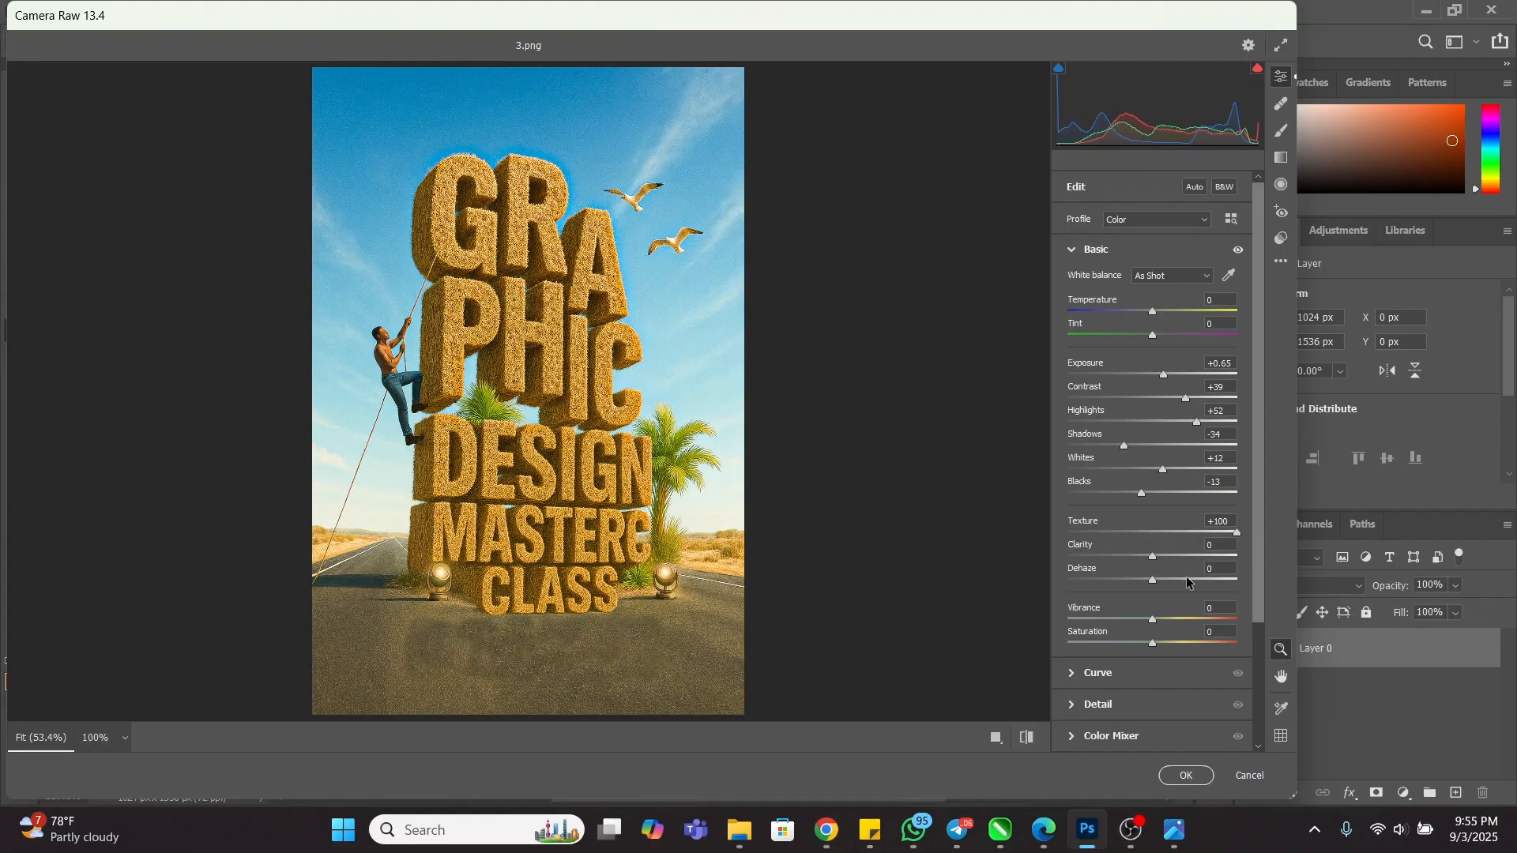
scroll(1187, 583, down, 1)
click(1155, 520)
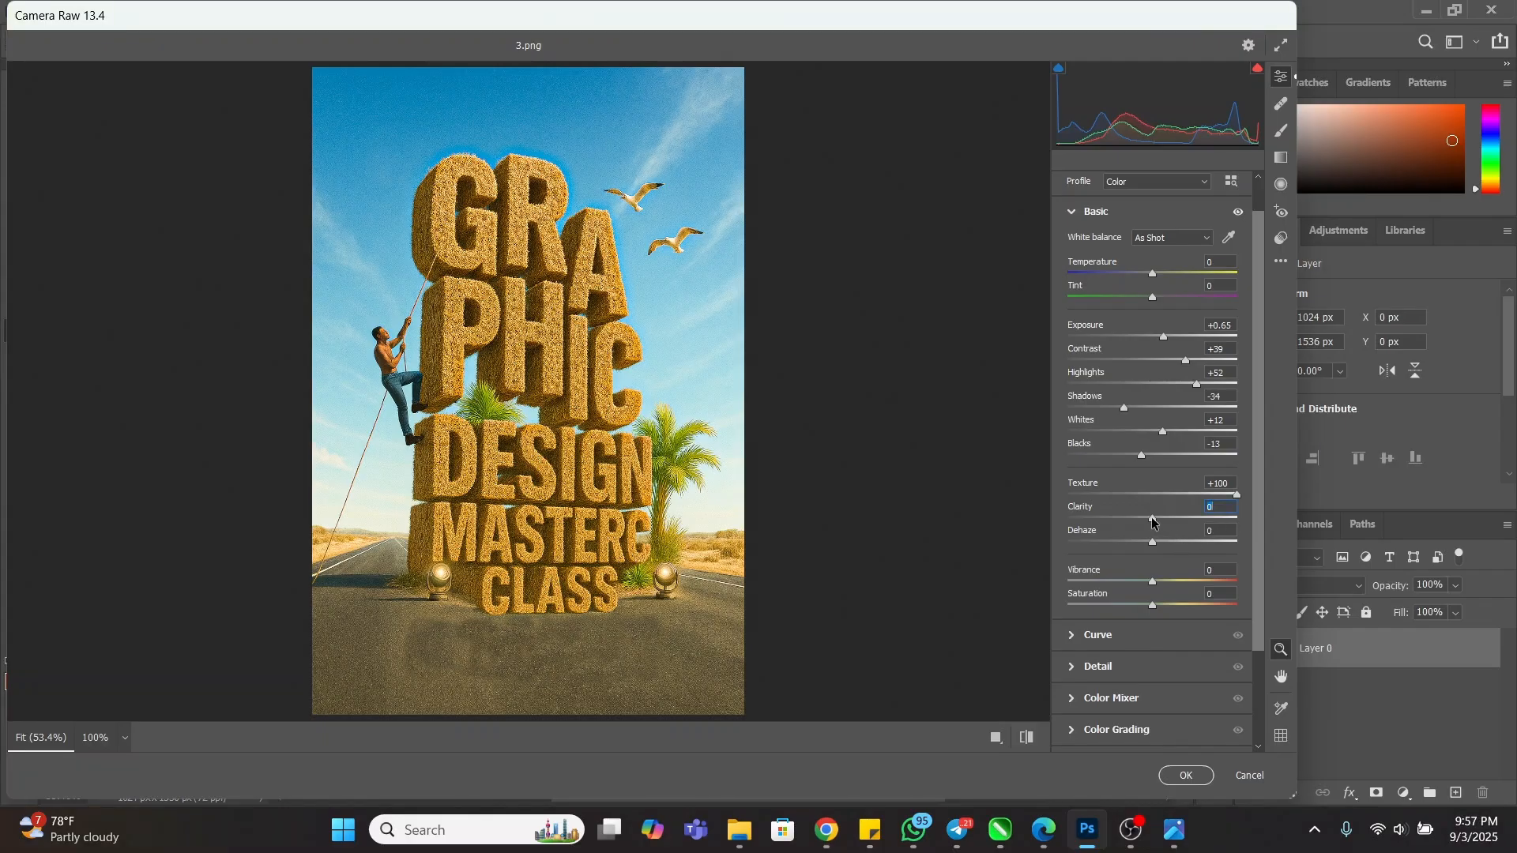
drag(1165, 521, 1140, 523)
drag(1151, 542, 1167, 542)
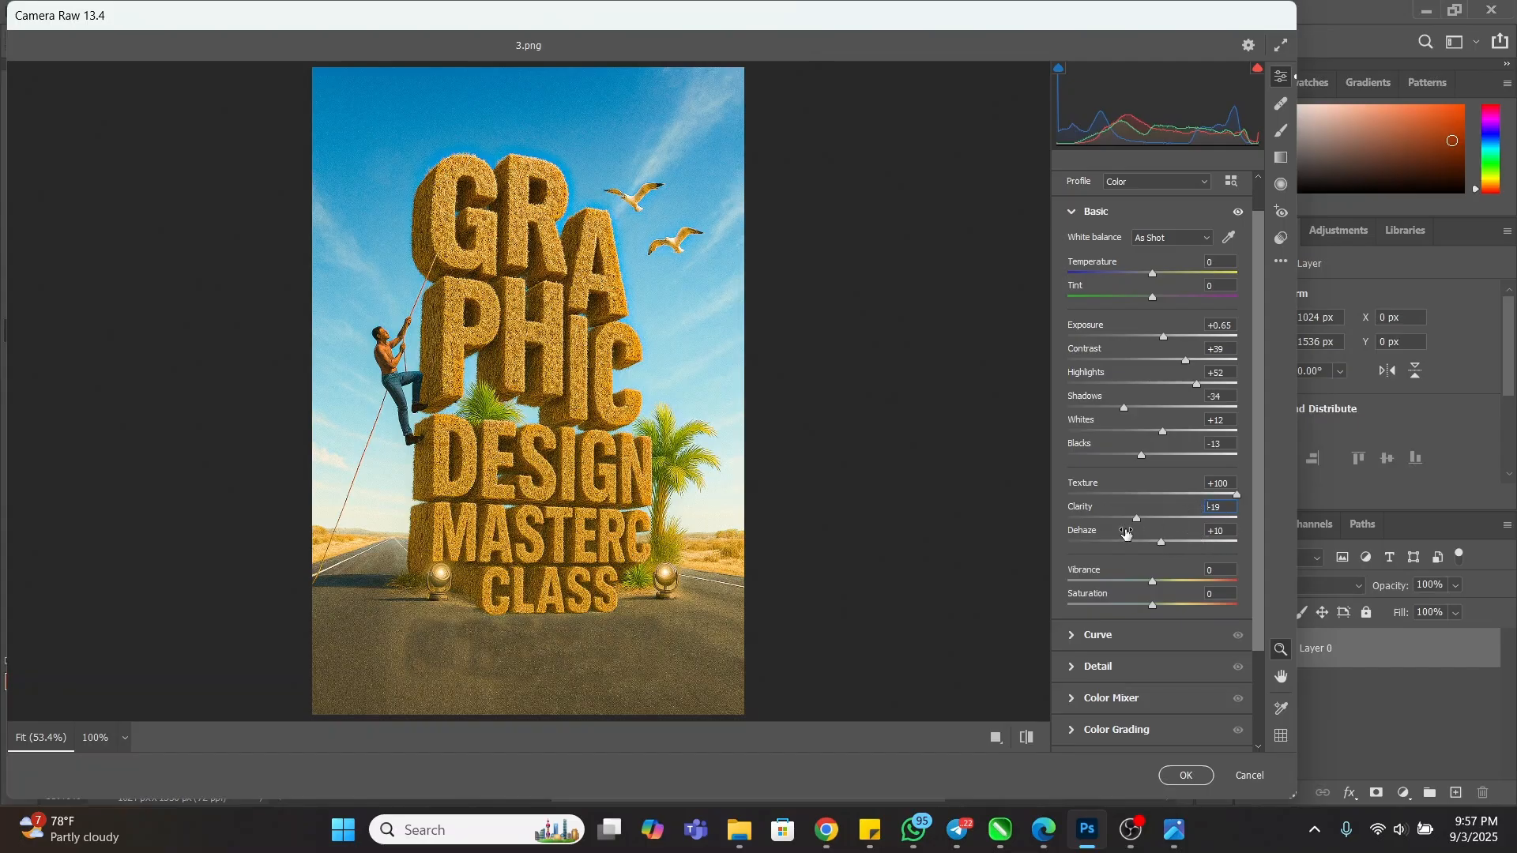
- Add sharpening and a little noise reduction in the Detail settings and apply the Camera Raw filter
click(1072, 214)
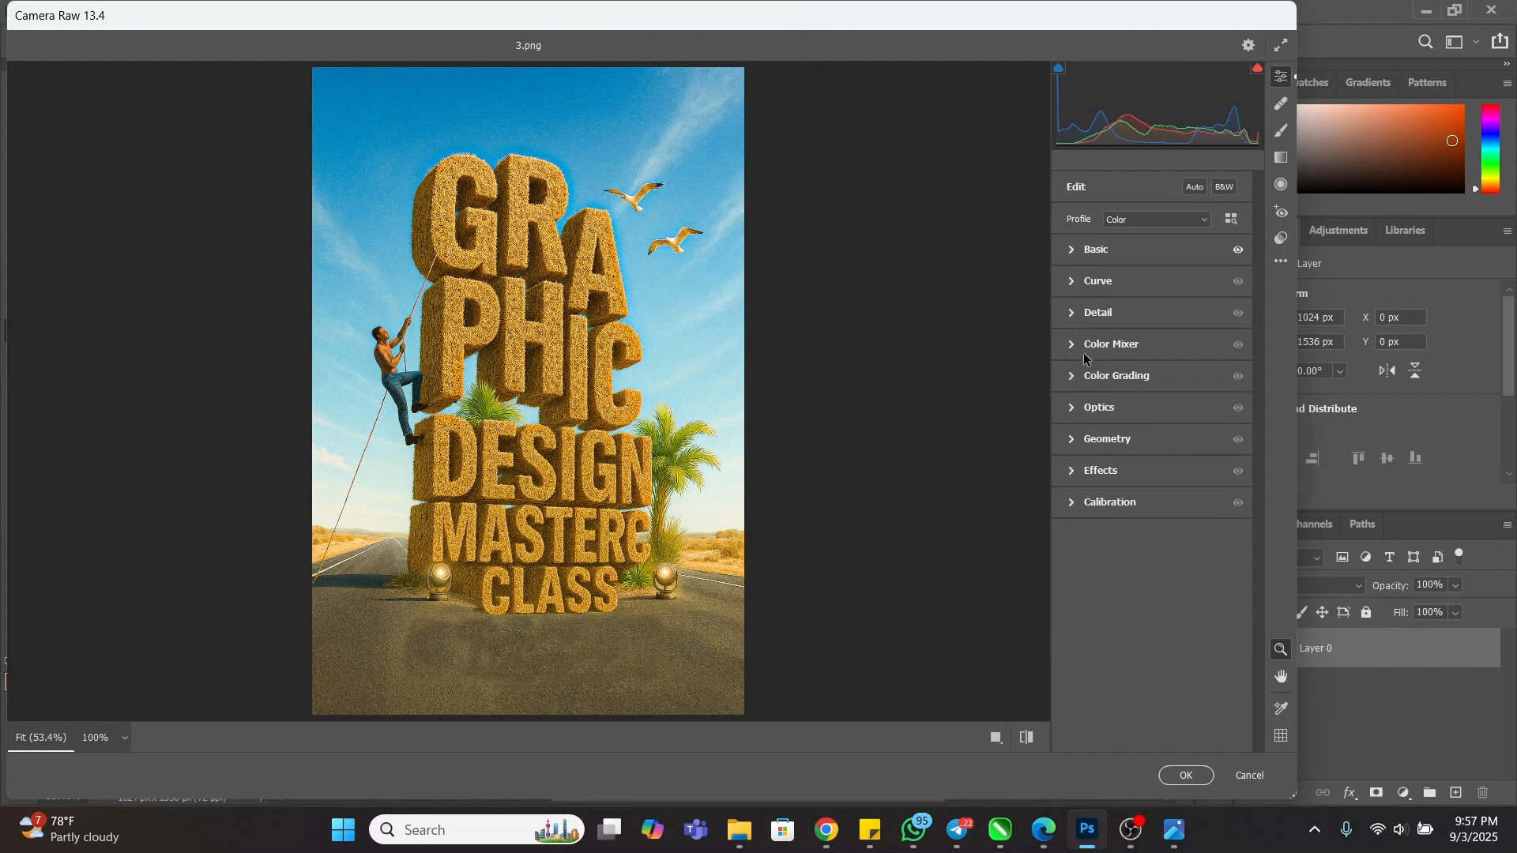
click(1072, 314)
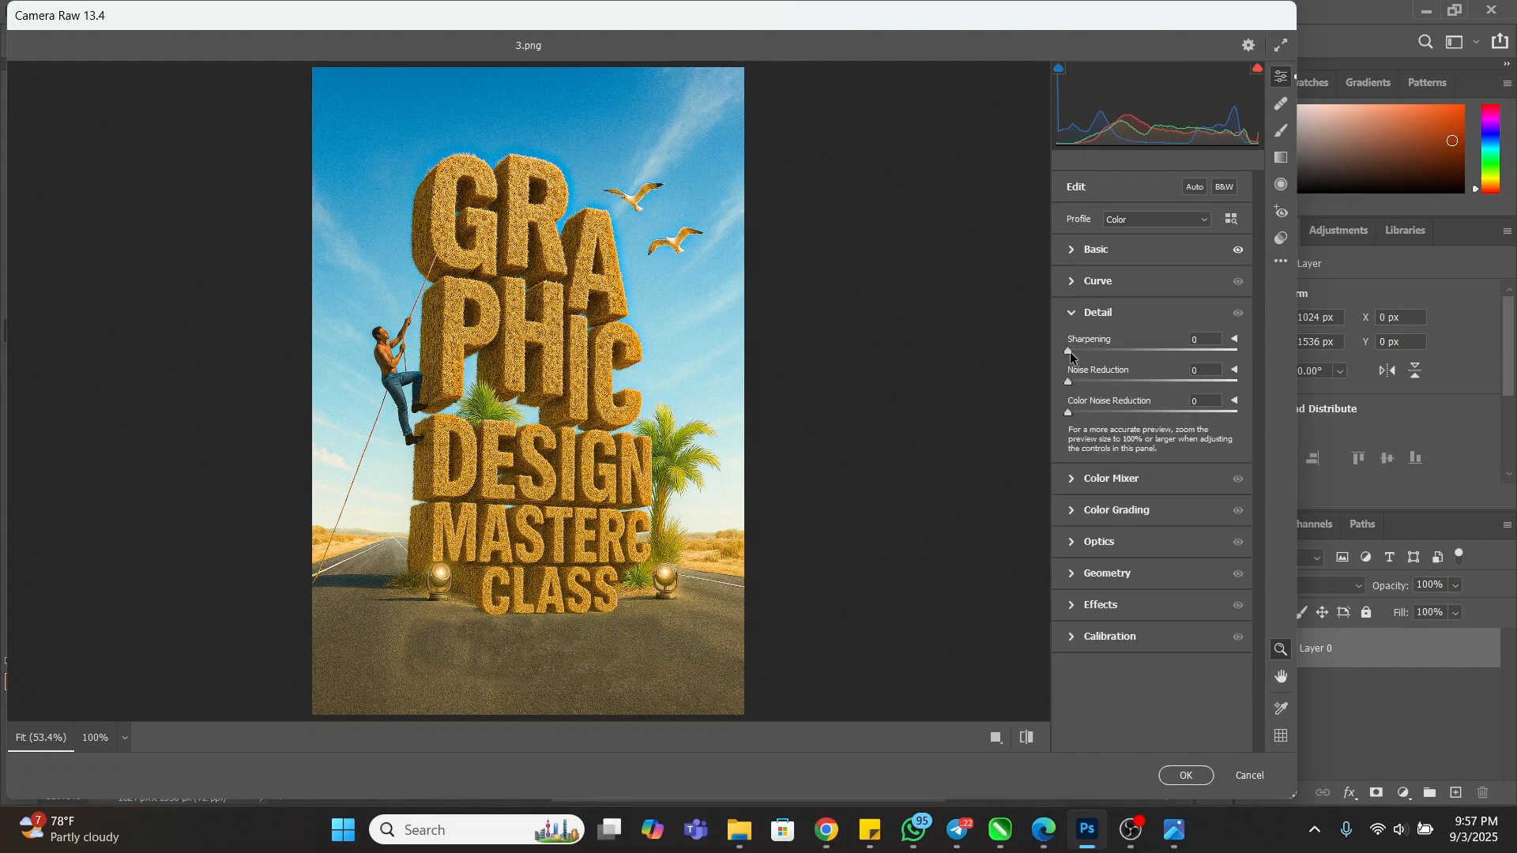
drag(1175, 357, 1124, 372)
drag(1068, 382, 1085, 382)
click(1186, 773)
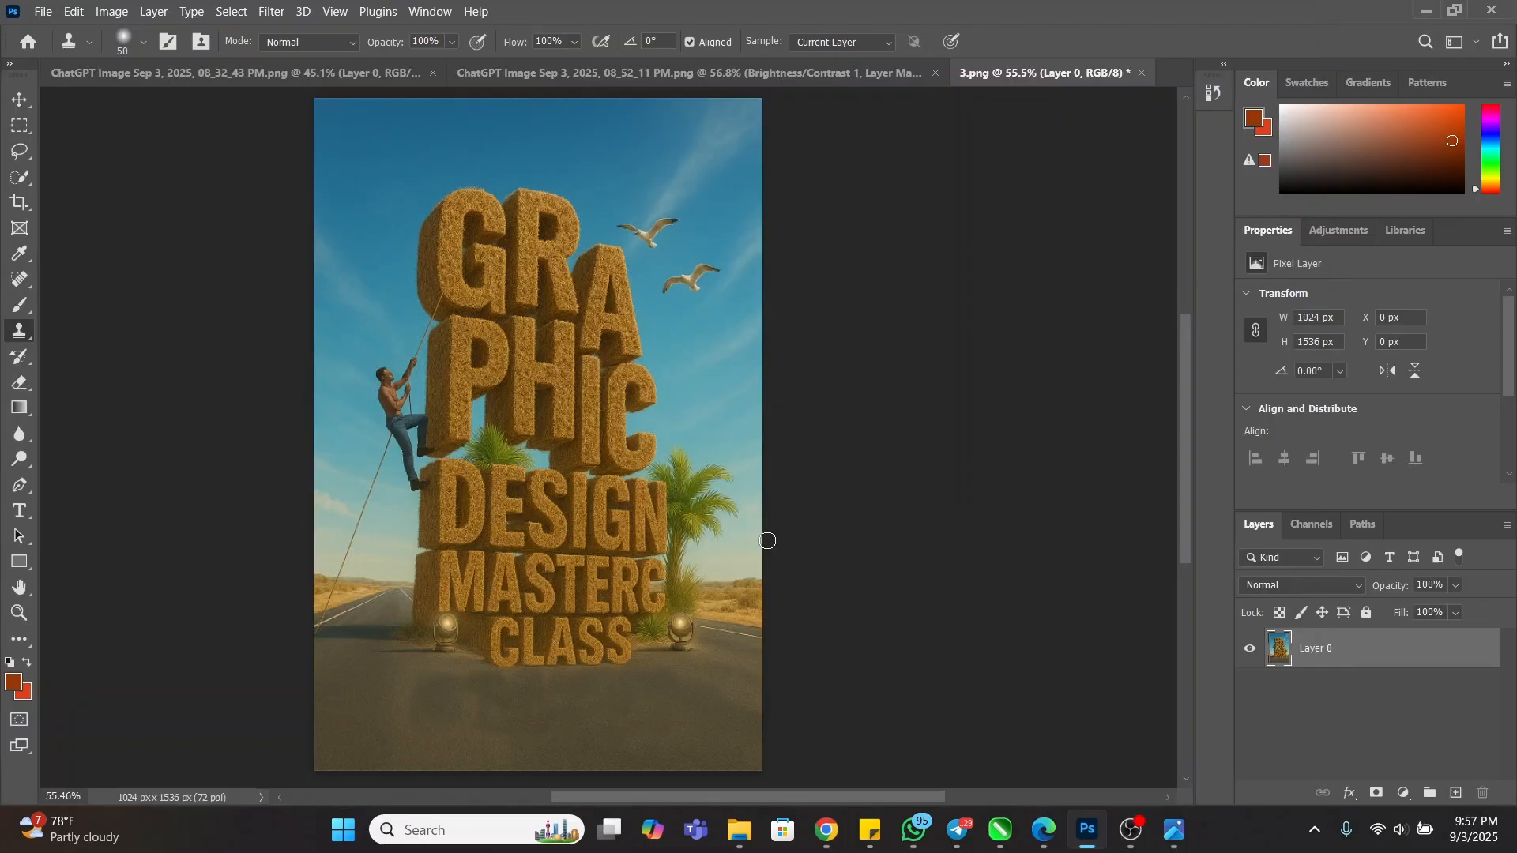
- Compare the image before and after the Camera Raw filter by repeatedly undoing and redoing it
key(ctrl+shift+z)
key(ctrl+z)
key(ctrl+shift+z)
key(ctrl+z)
key(ctrl+shift+z)
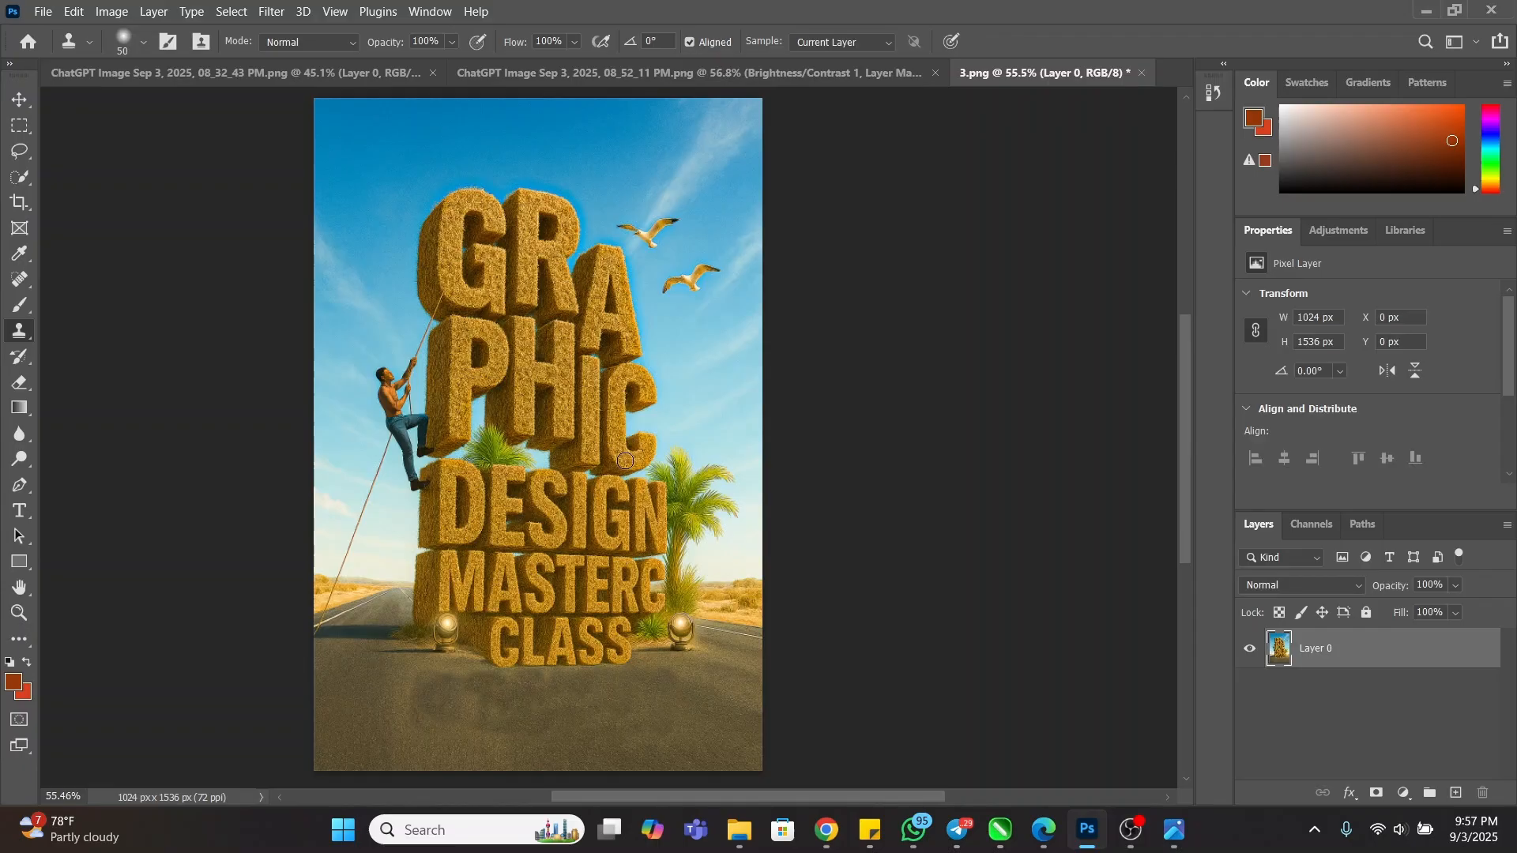
- Add a Brightness/Contrast adjustment layer with brightness 18 and contrast 16
click(1331, 229)
click(1289, 275)
drag(1370, 349, 1381, 354)
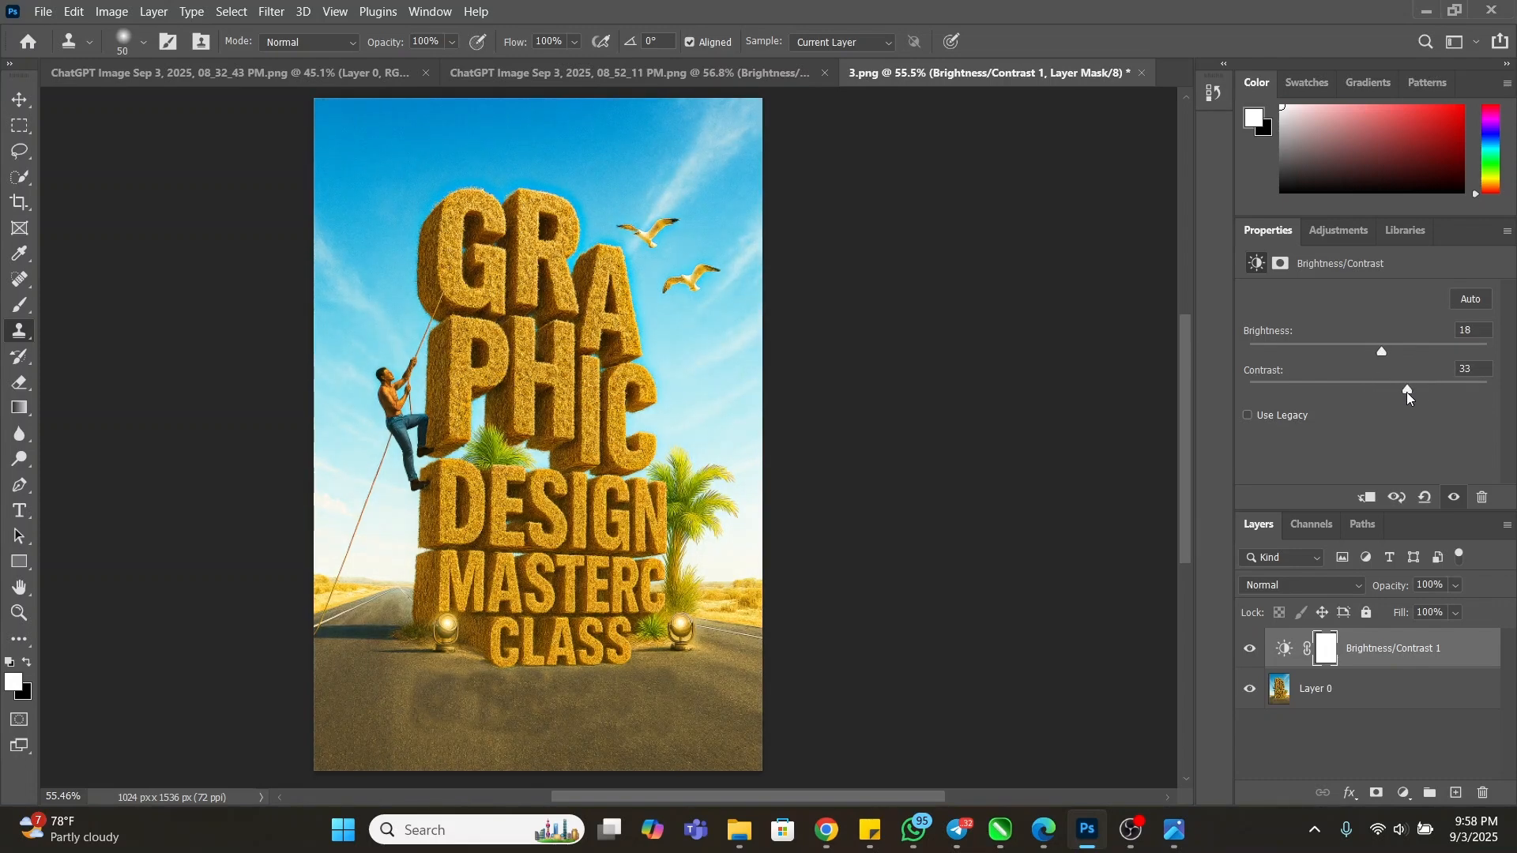
drag(1402, 392, 1388, 392)
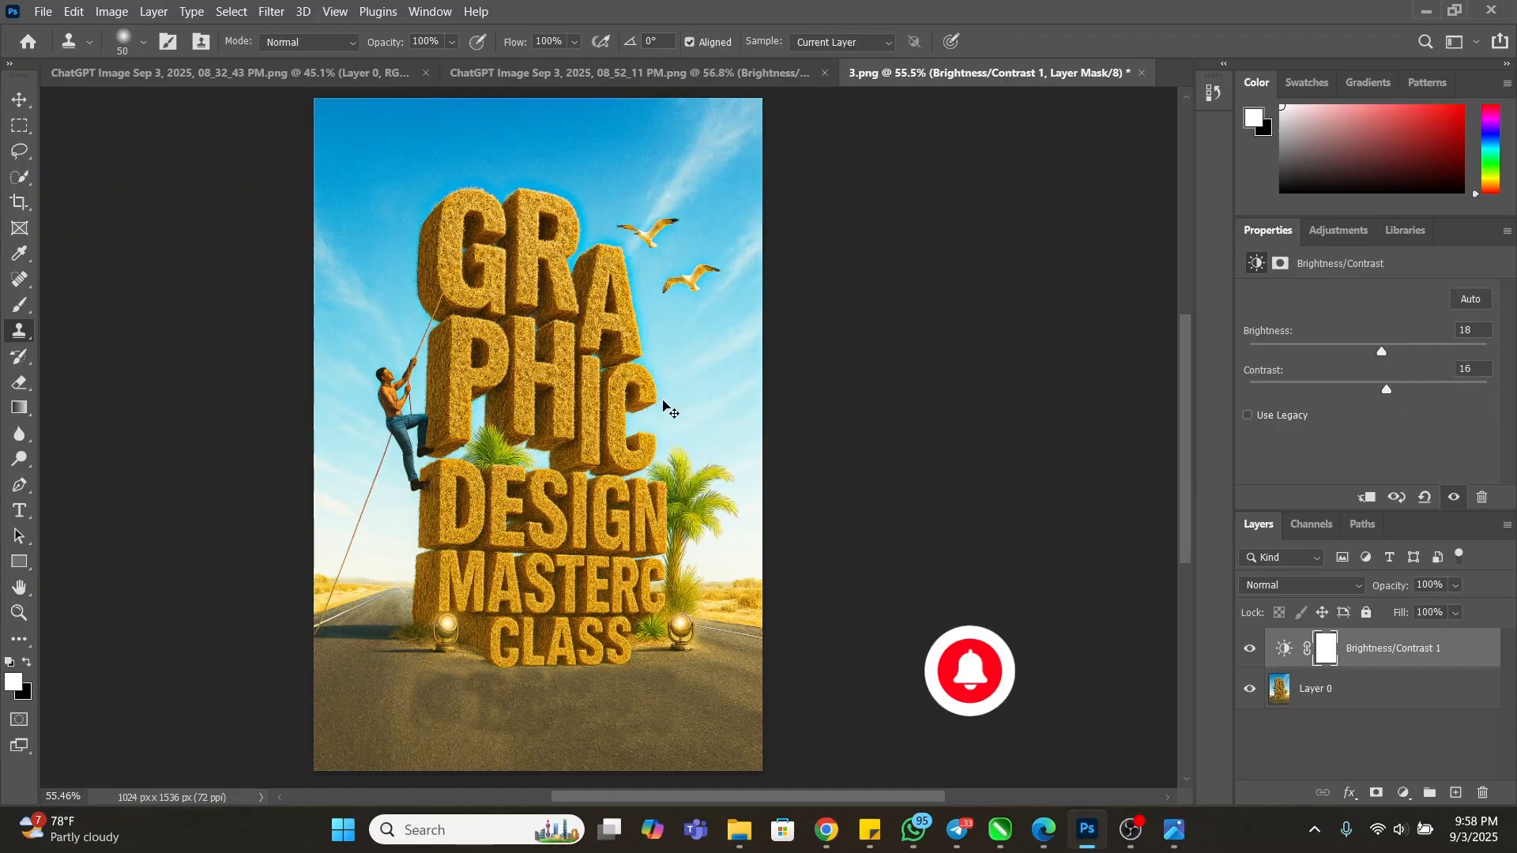
- Save a copy of the image as a JPEG in the Downloads folder at quality 12 (Maximum)
key(ctrl+shift+s)
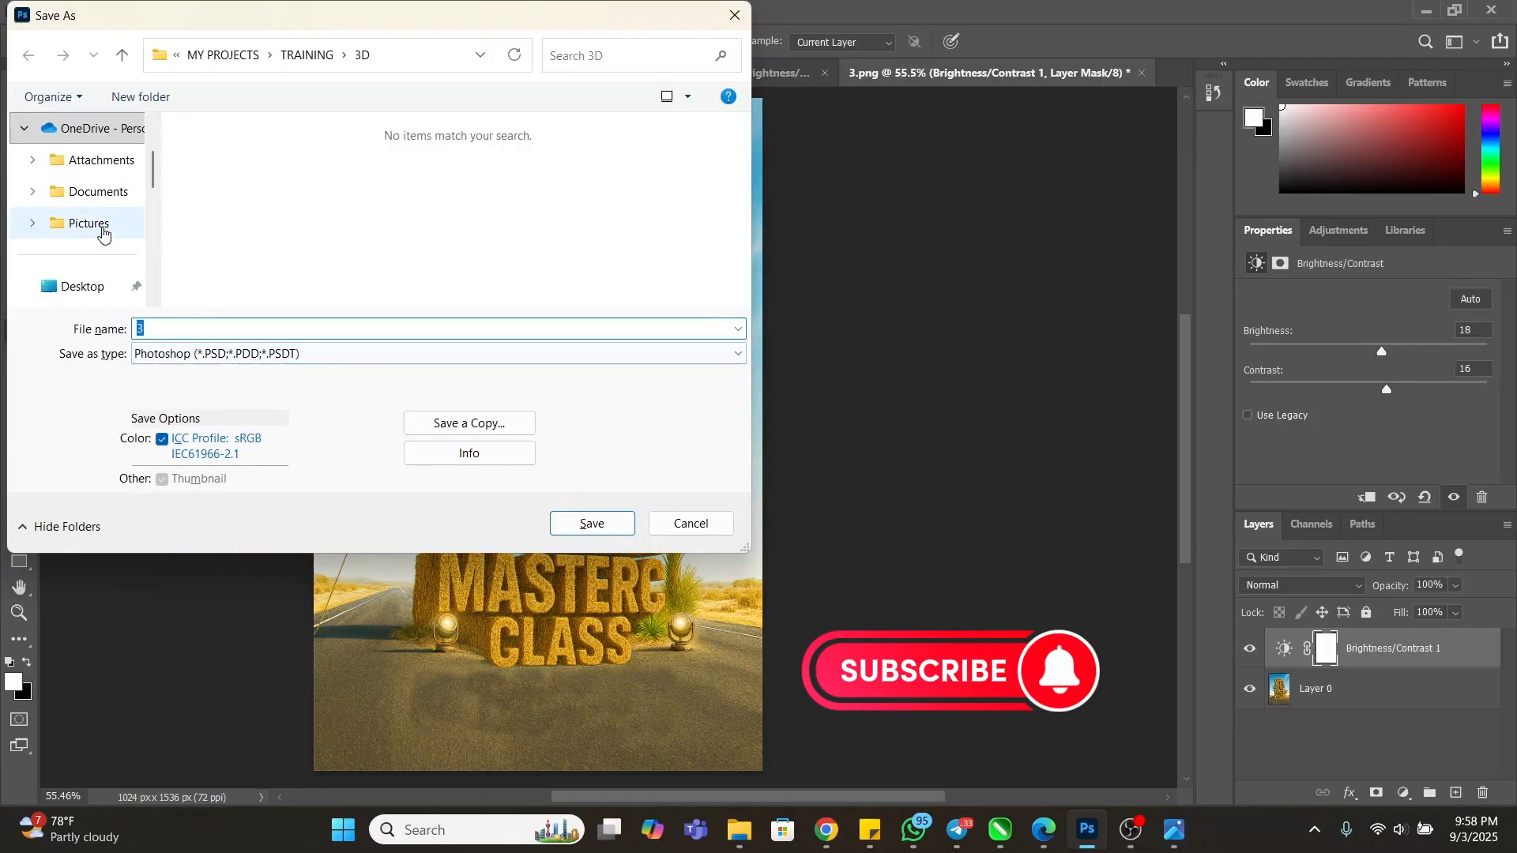
scroll(87, 228, down, 1)
click(88, 223)
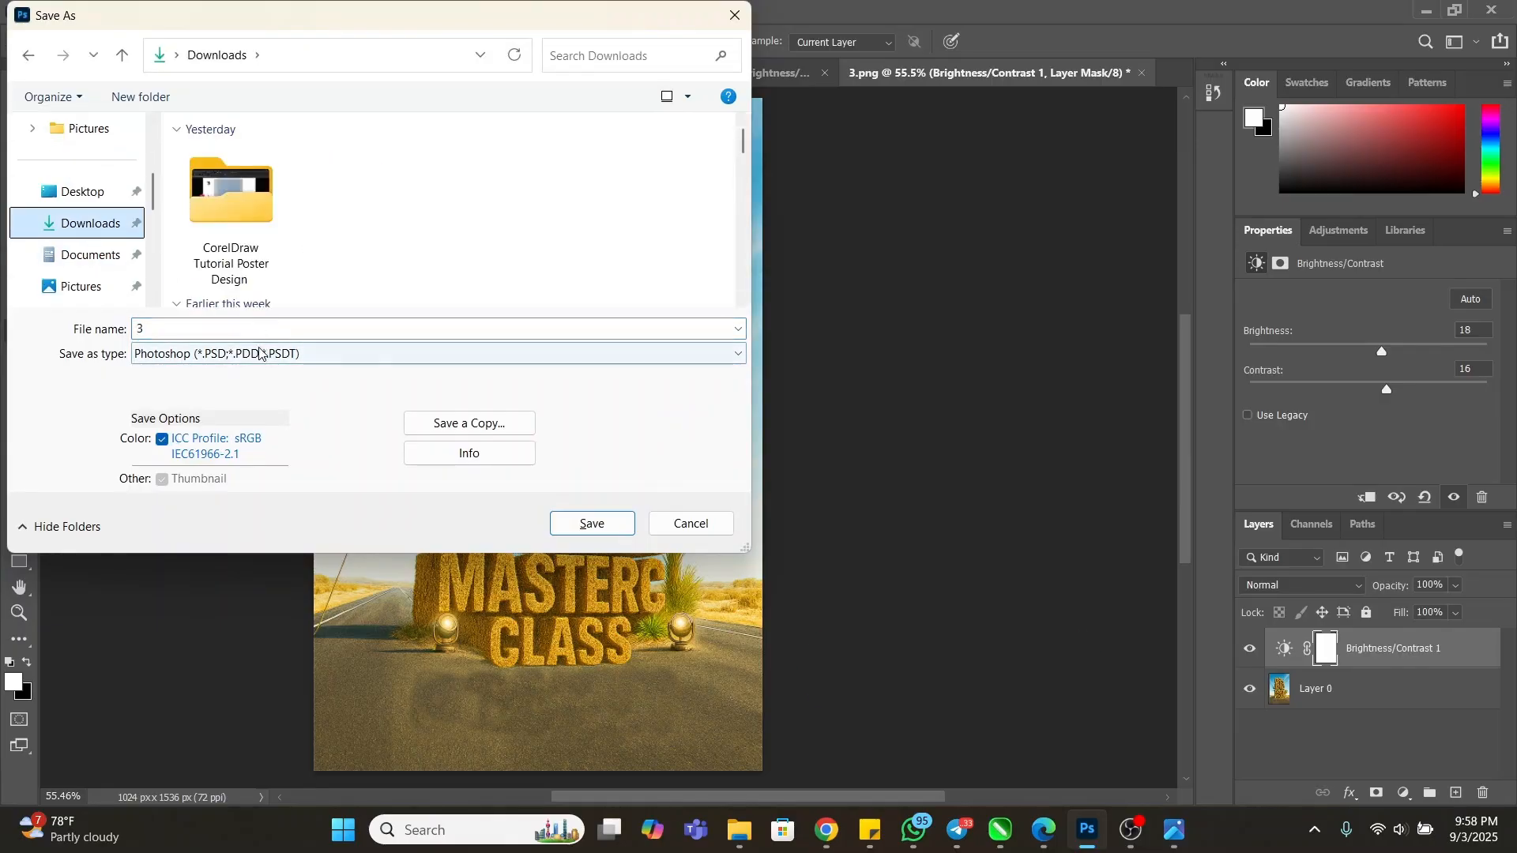
click(466, 424)
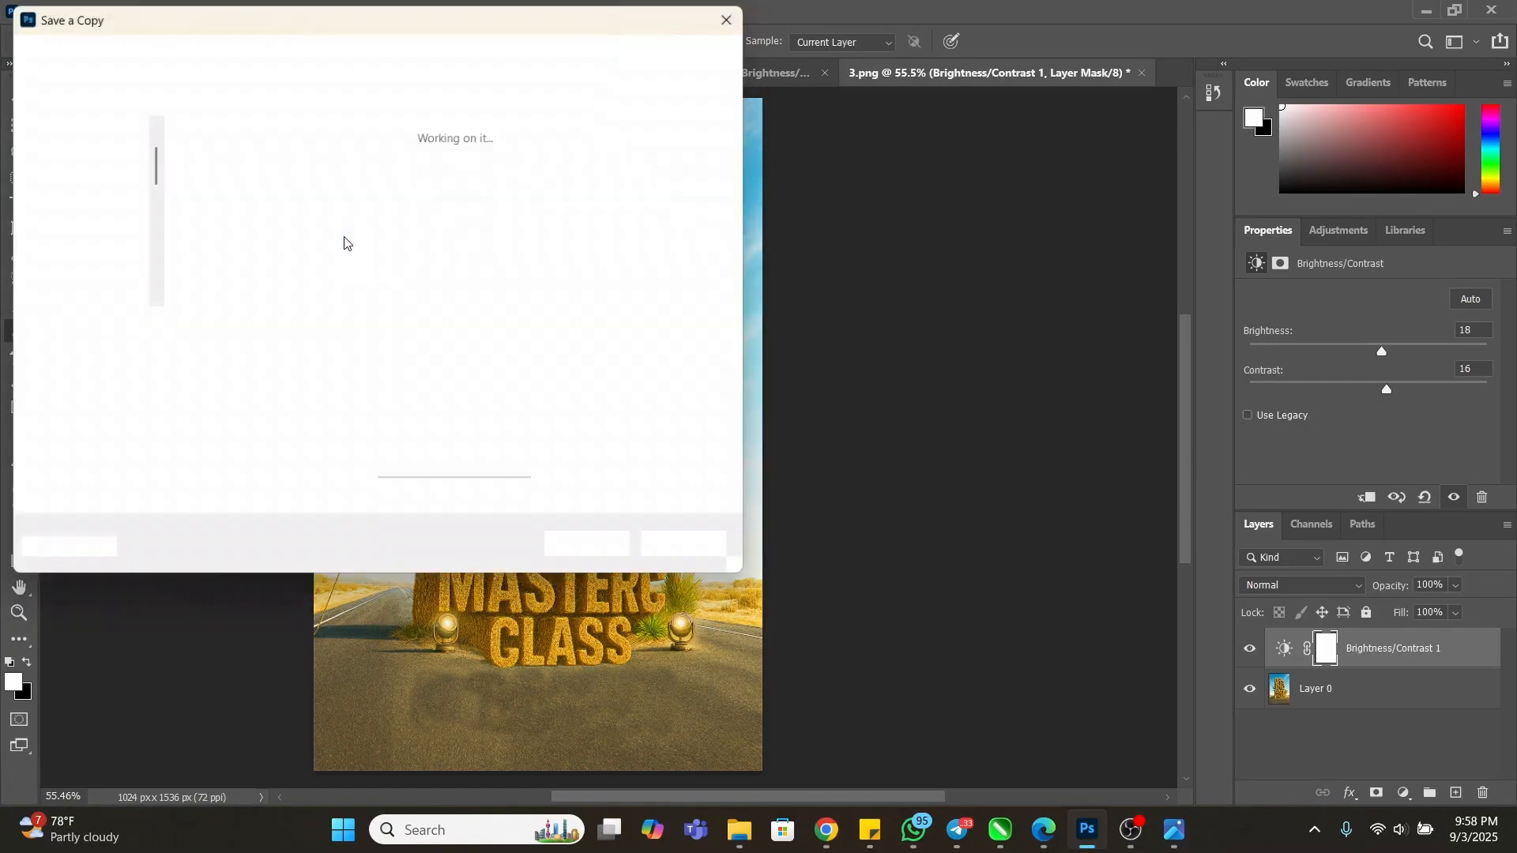
click(244, 355)
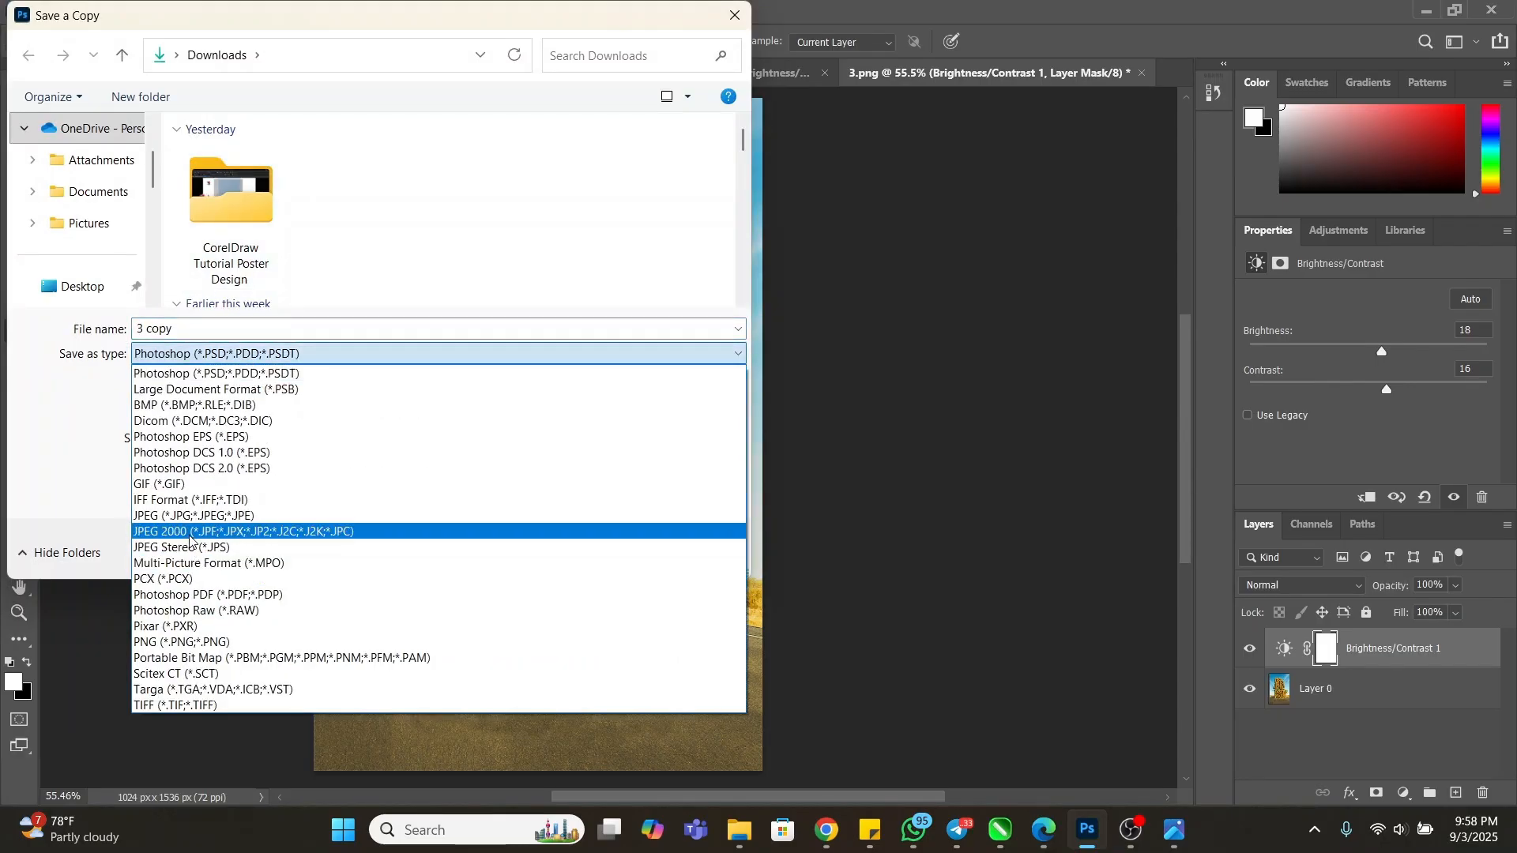
click(190, 515)
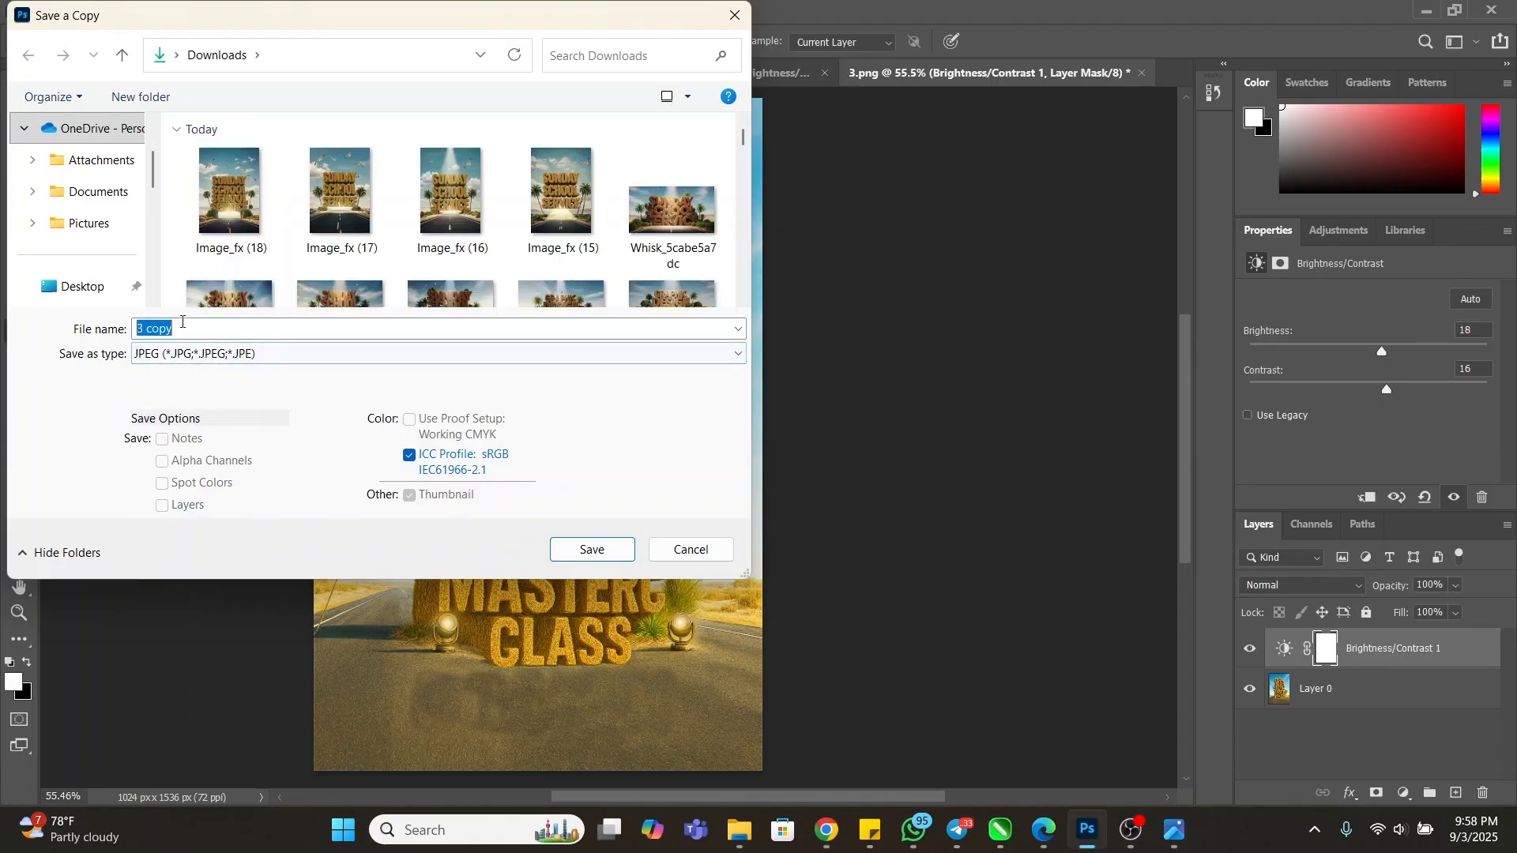
click(591, 551)
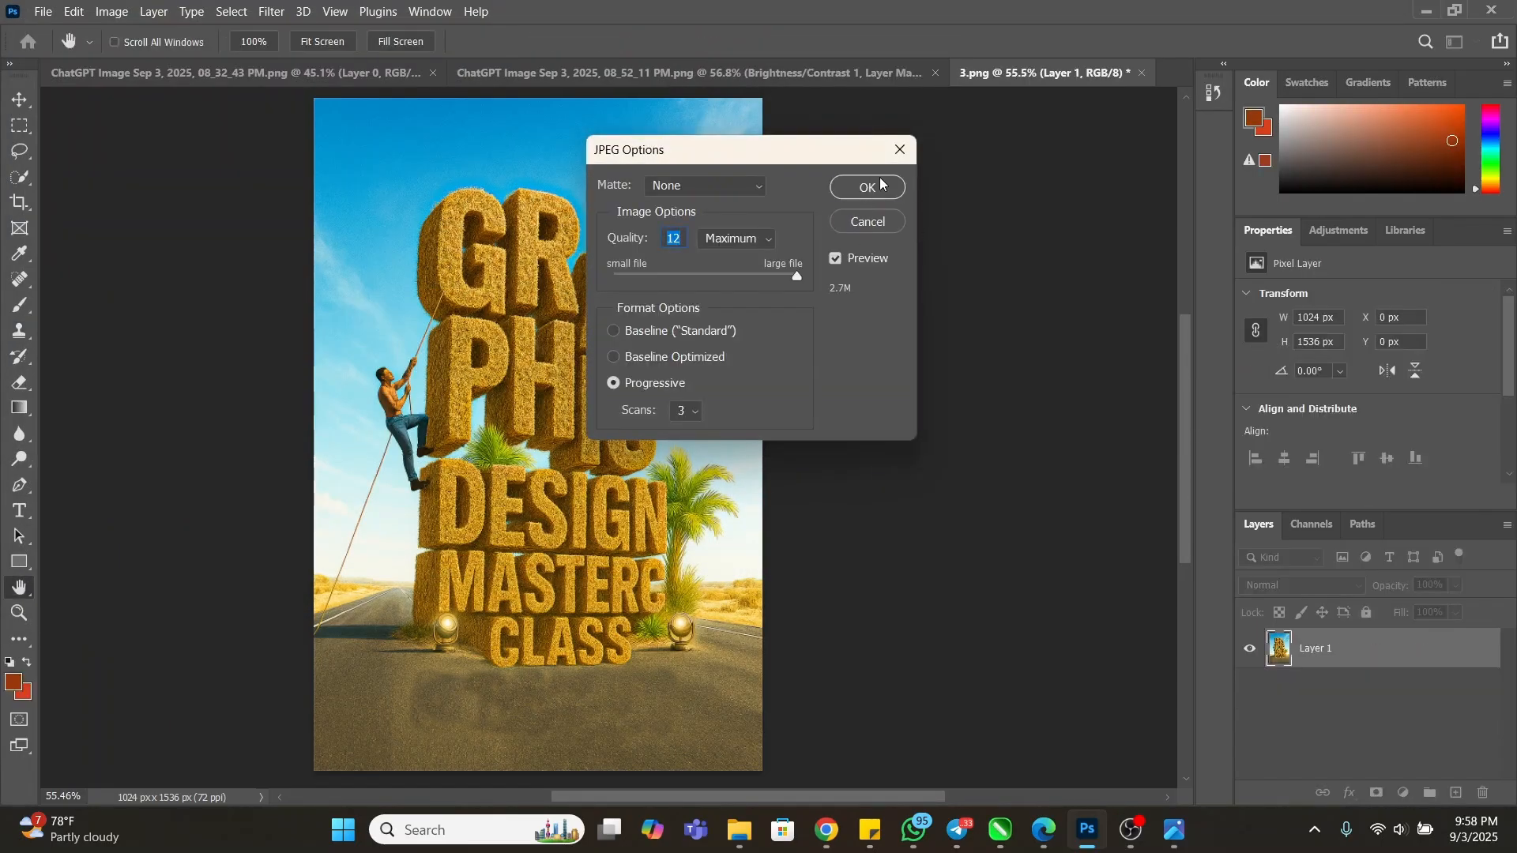
click(882, 185)
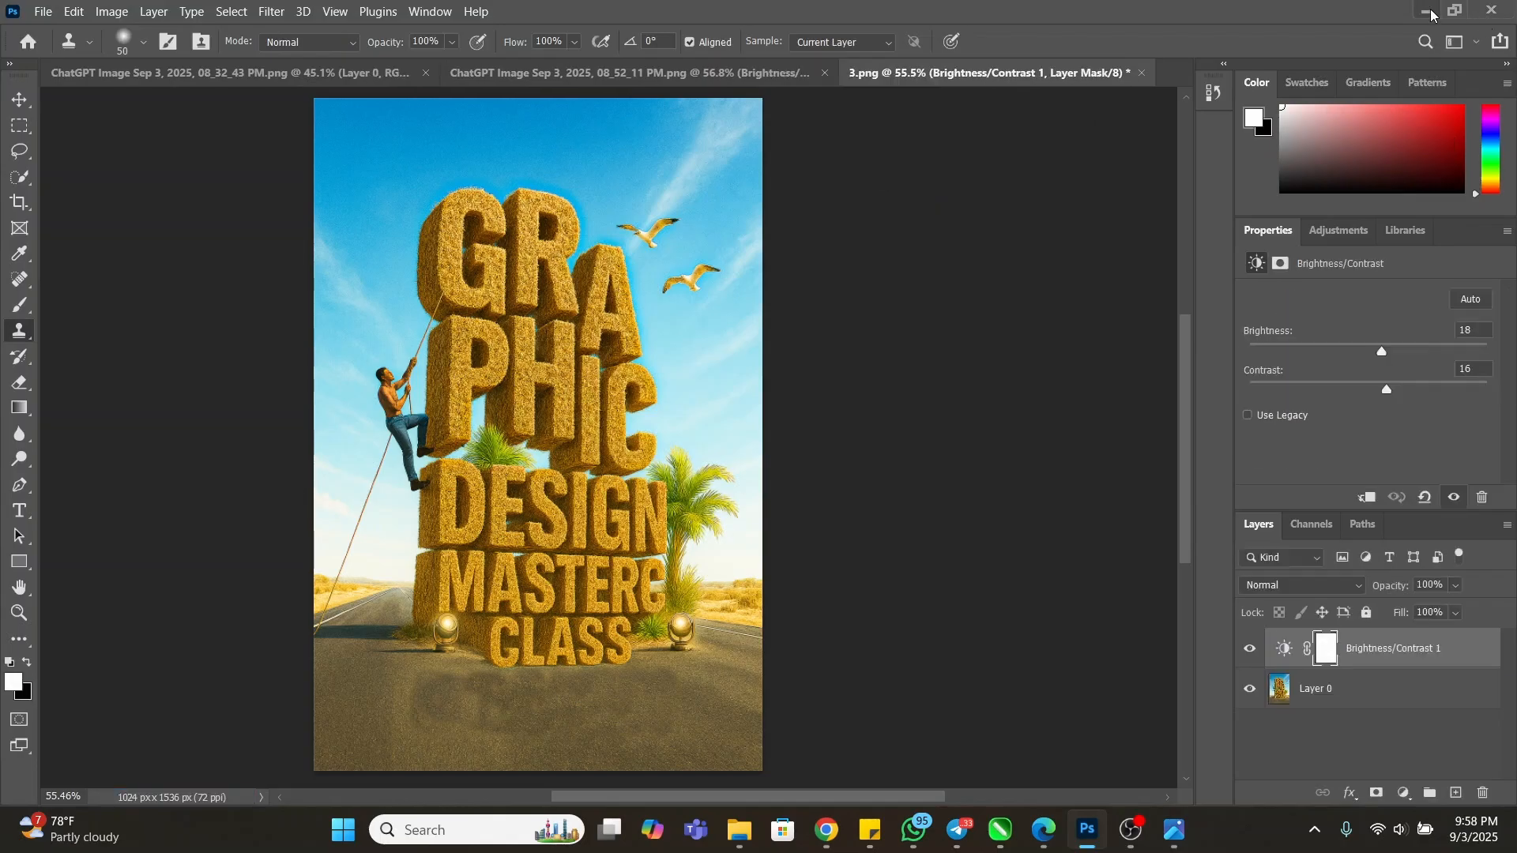
- Switch to CorelDRAW and draw a rectangle about 5.47 by 7.03 inches on the blank A4 page
click(1428, 12)
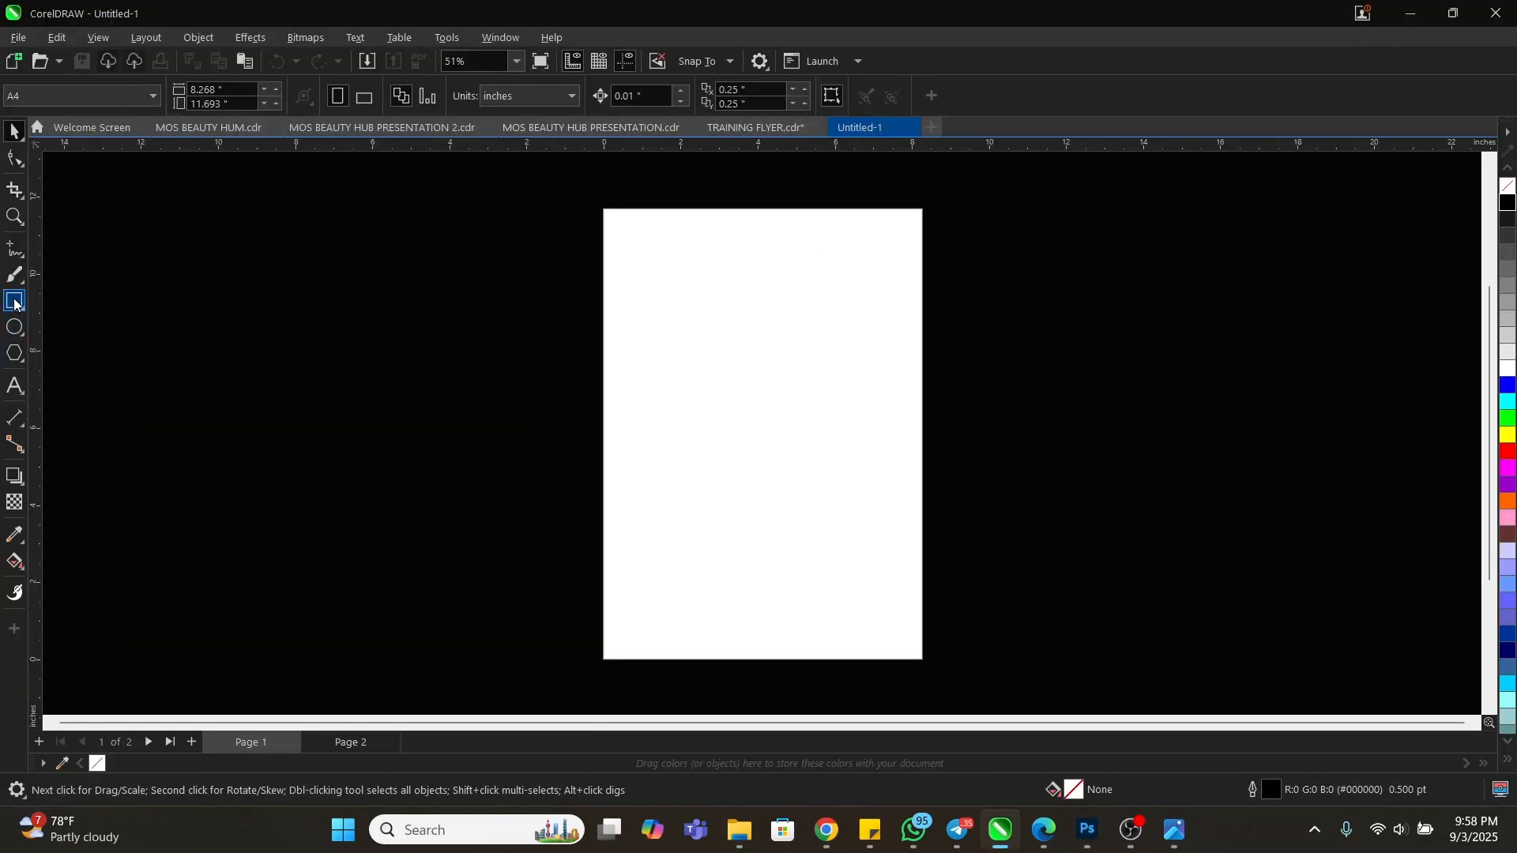
click(14, 303)
drag(654, 289, 865, 559)
key(space)
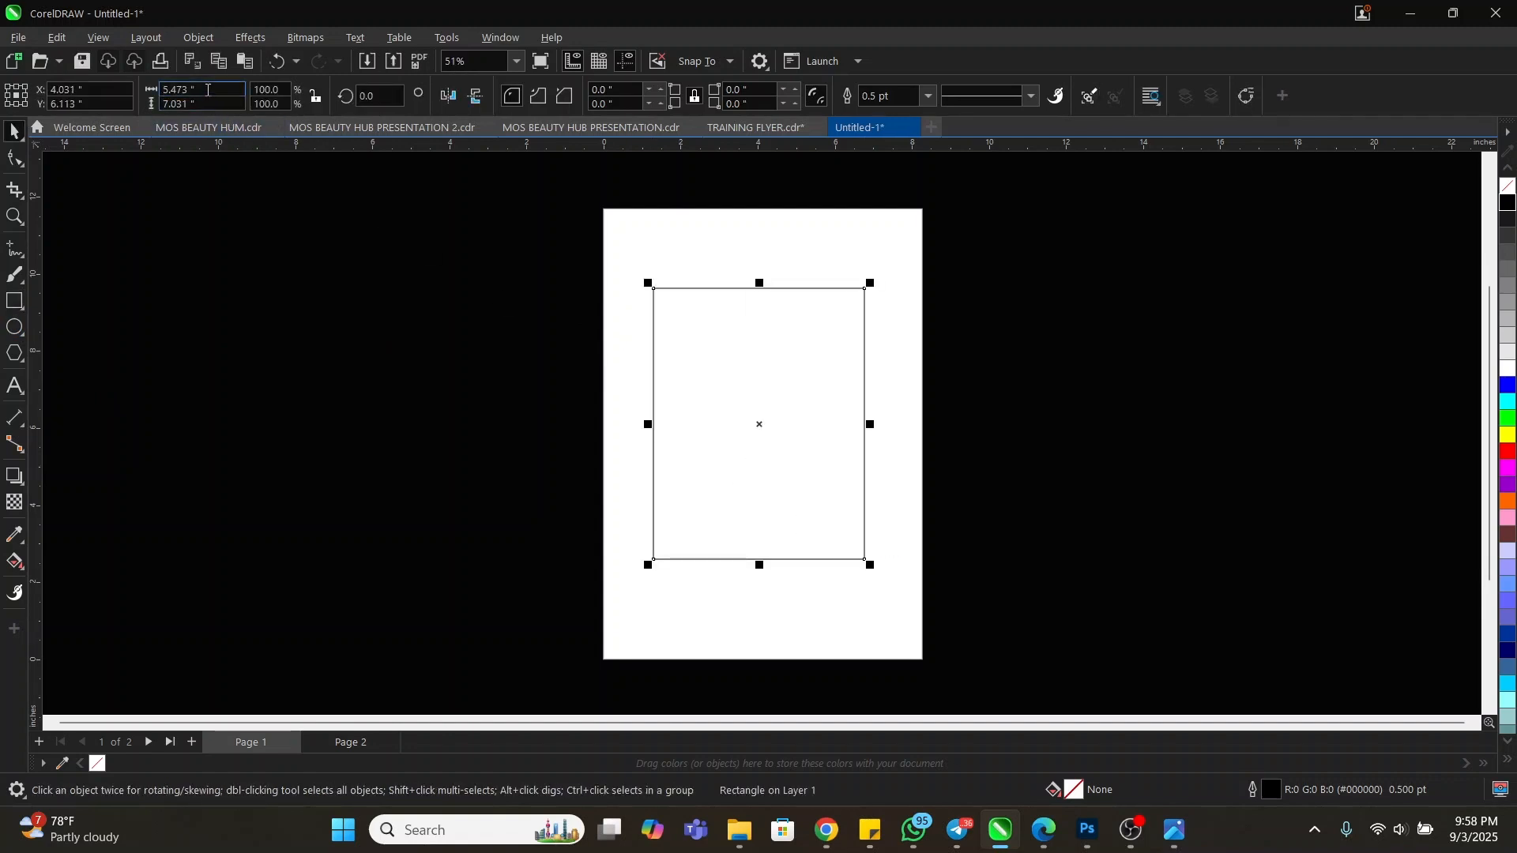
- Set the rectangle's size to 5.5 inches wide and 7.5 inches high
click(207, 89)
text(5.5)
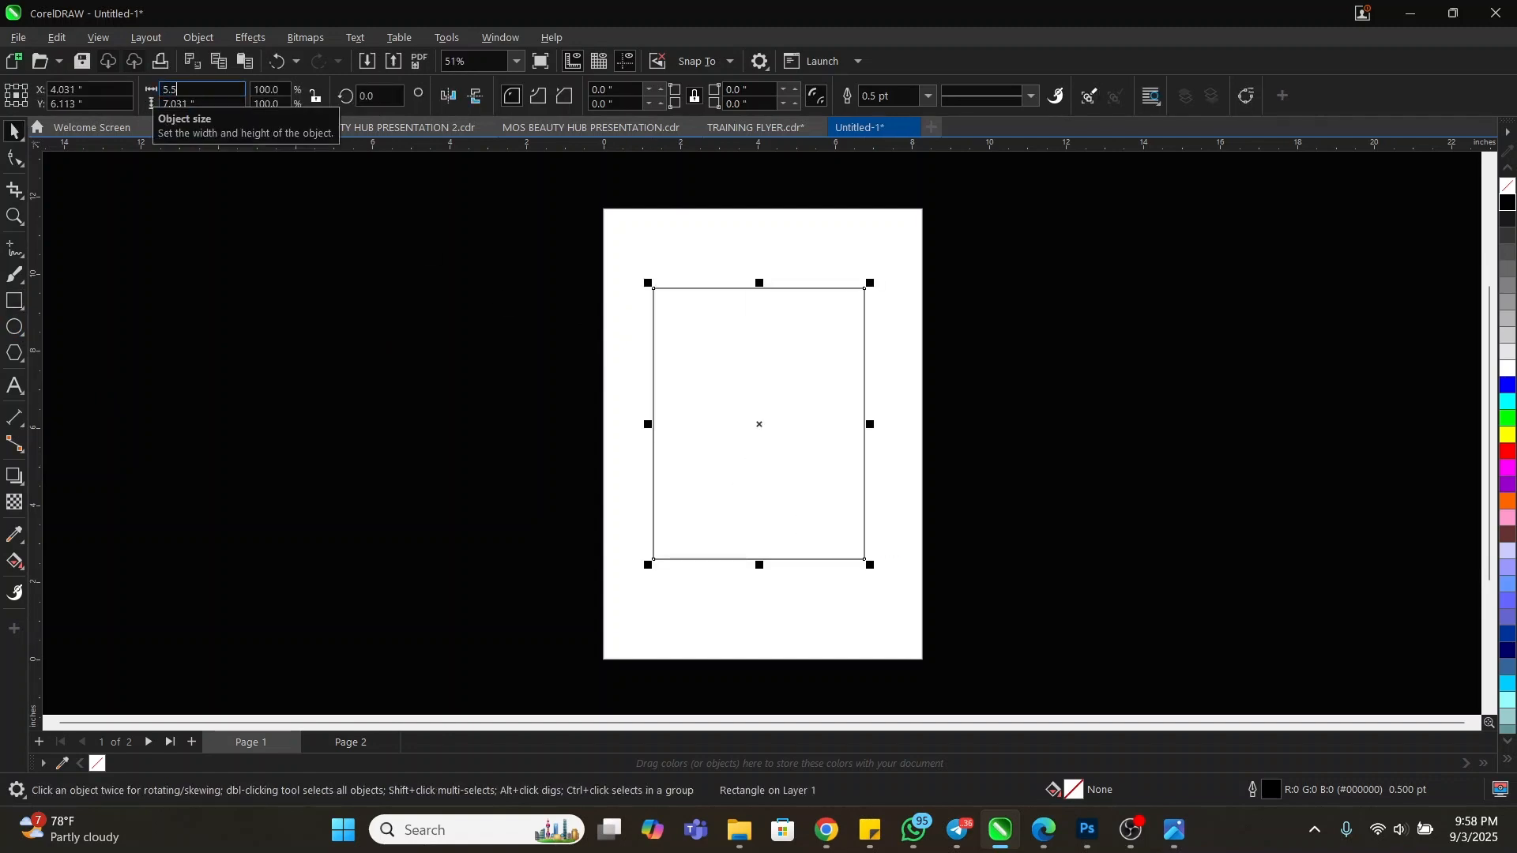
key(Tab)
text(7)
key(Return)
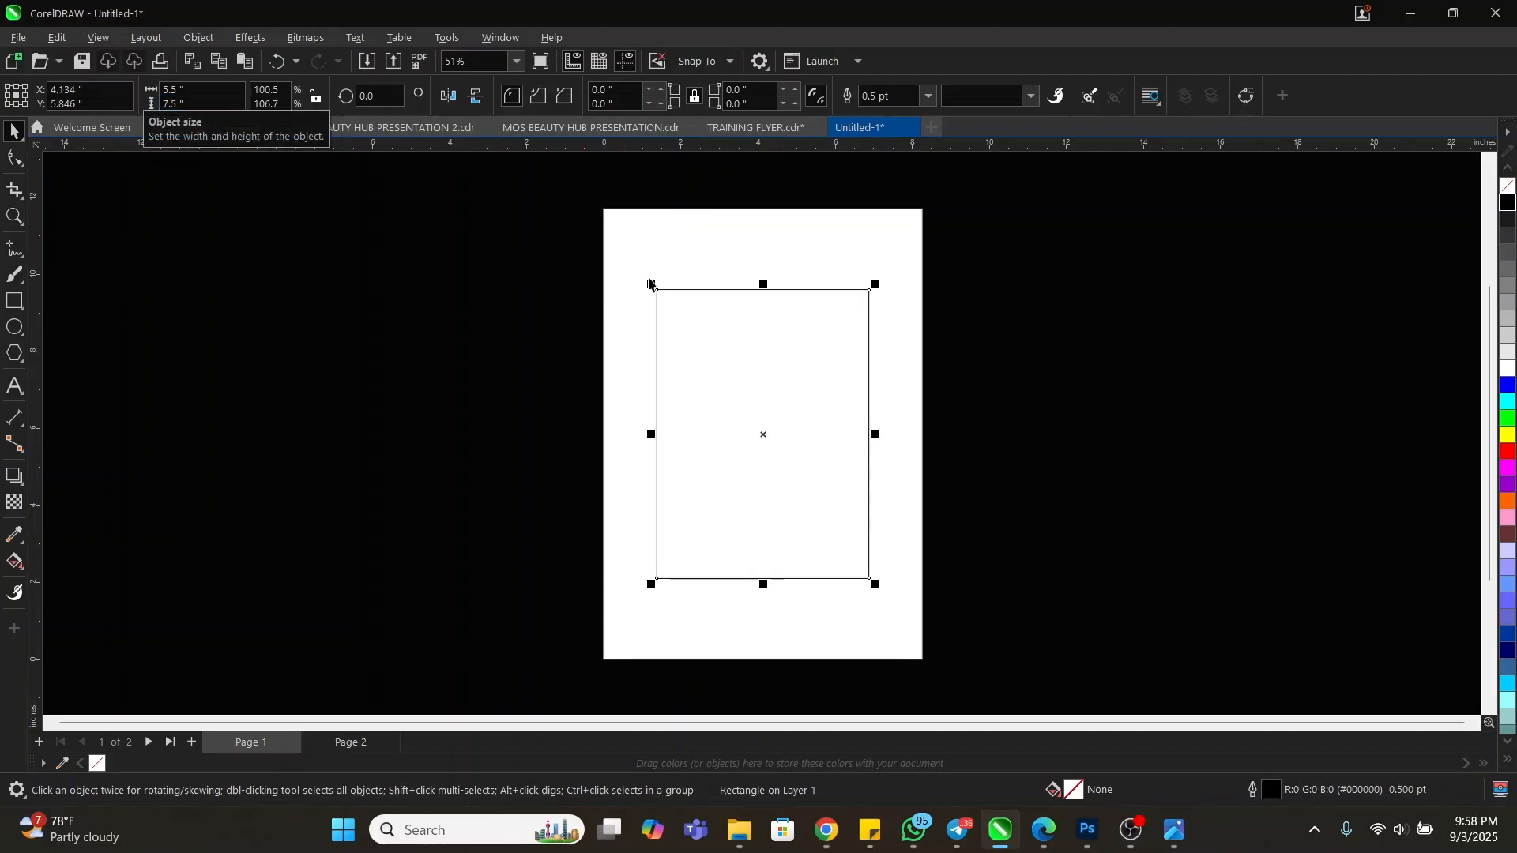
- Import the 3 copy JPEG from the Downloads folder and place it over the rectangle from its upper-left corner, about 5 by 7.5 inches
key(z)
key(space)
right_click(1044, 299)
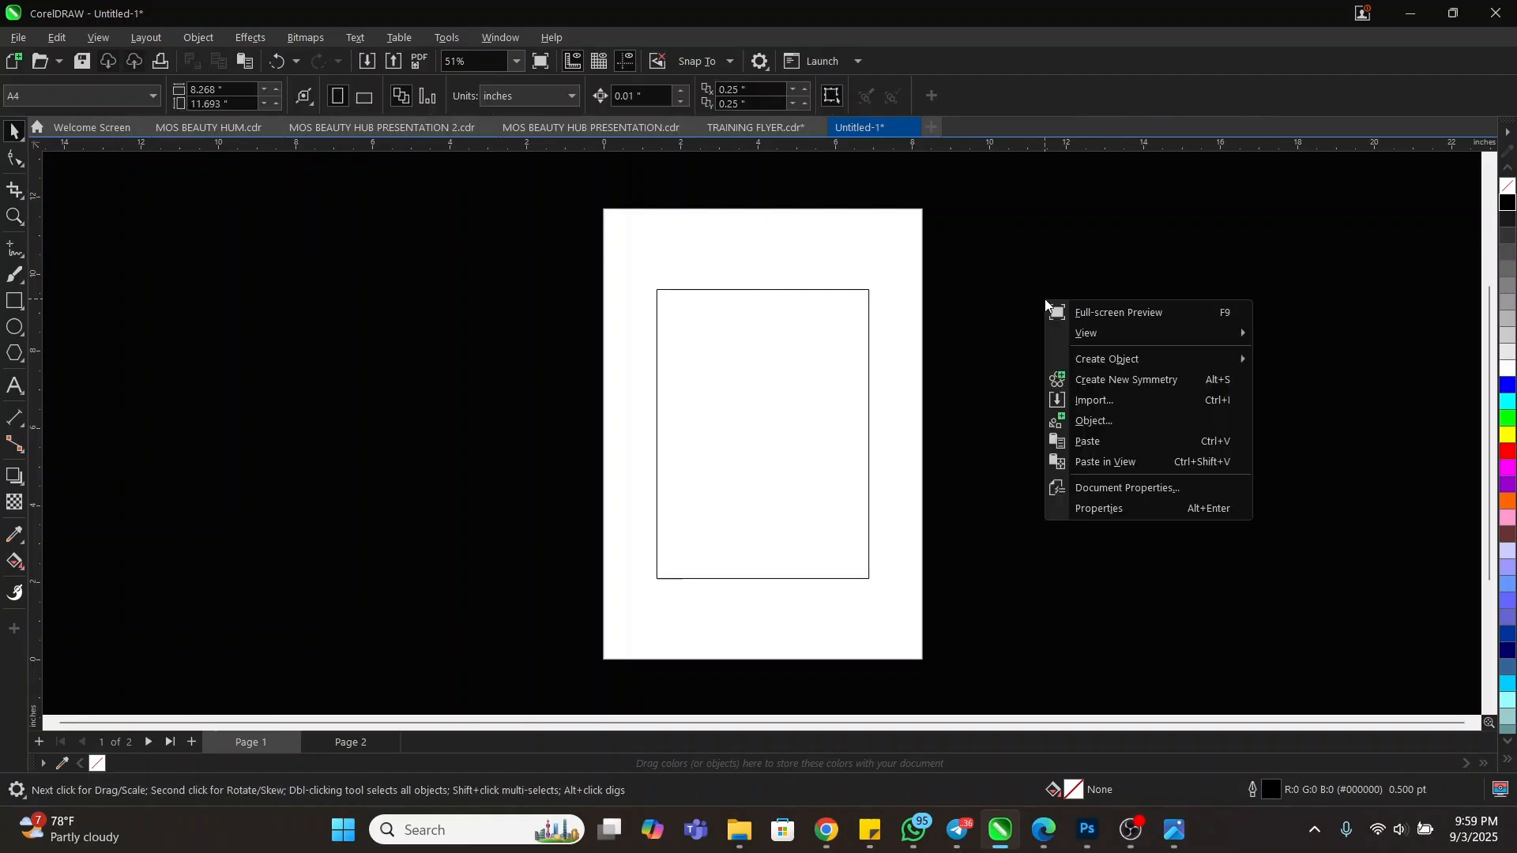
click(1116, 399)
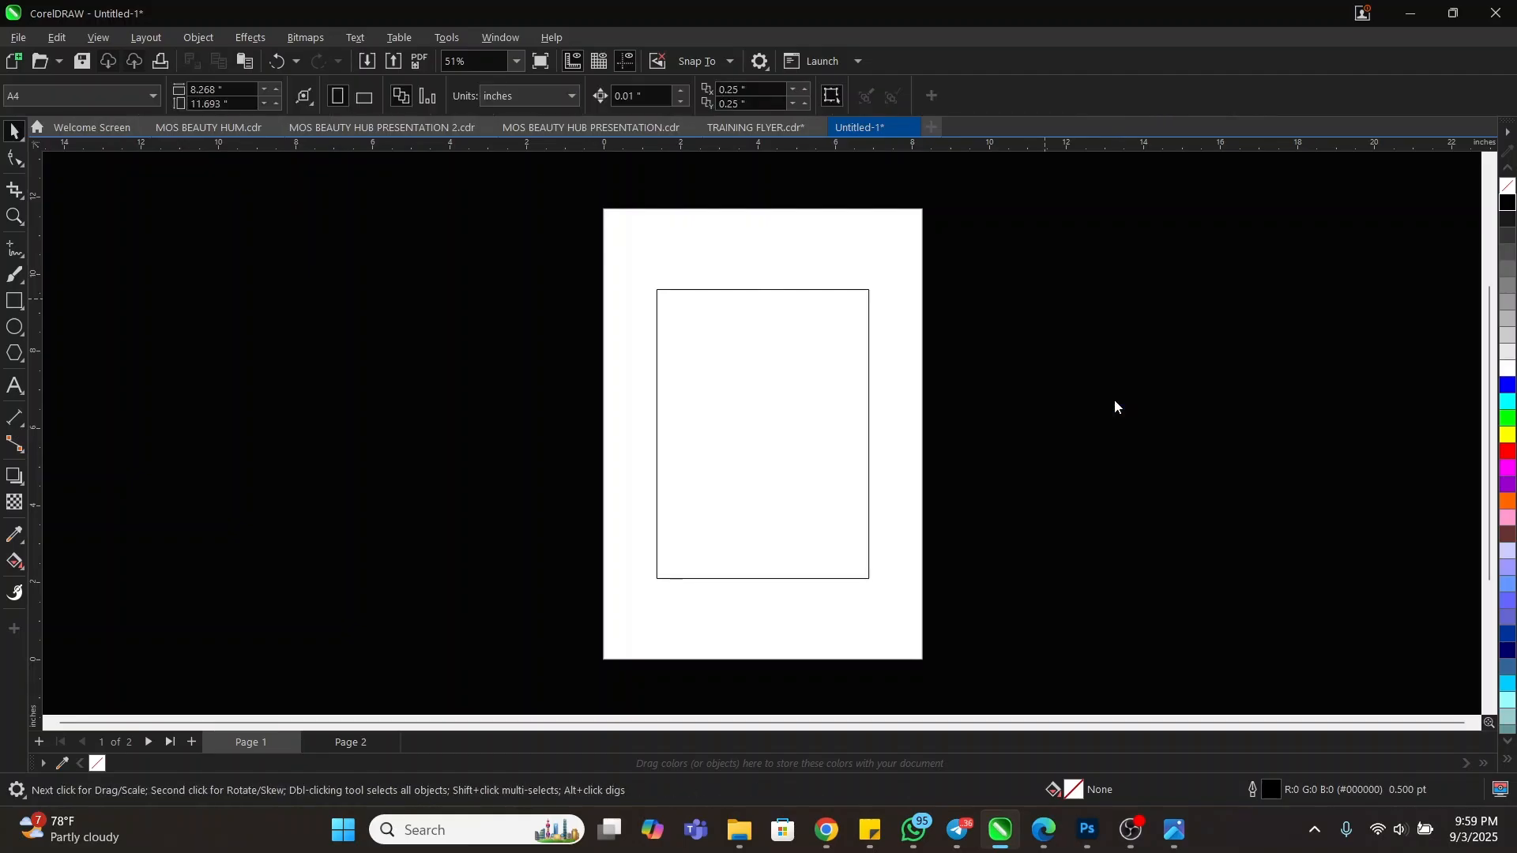
click(677, 288)
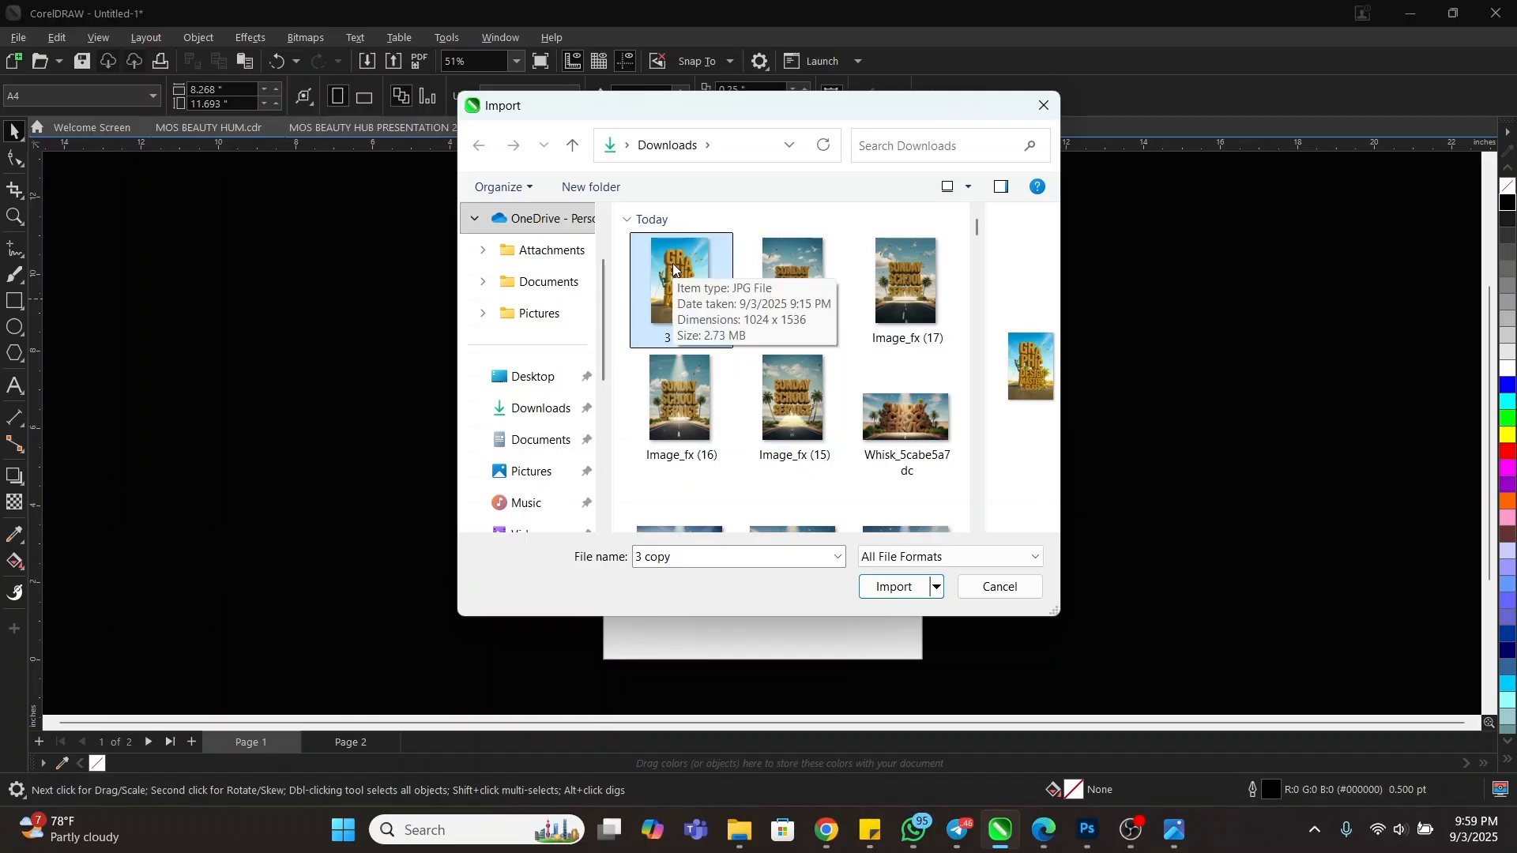
click(894, 587)
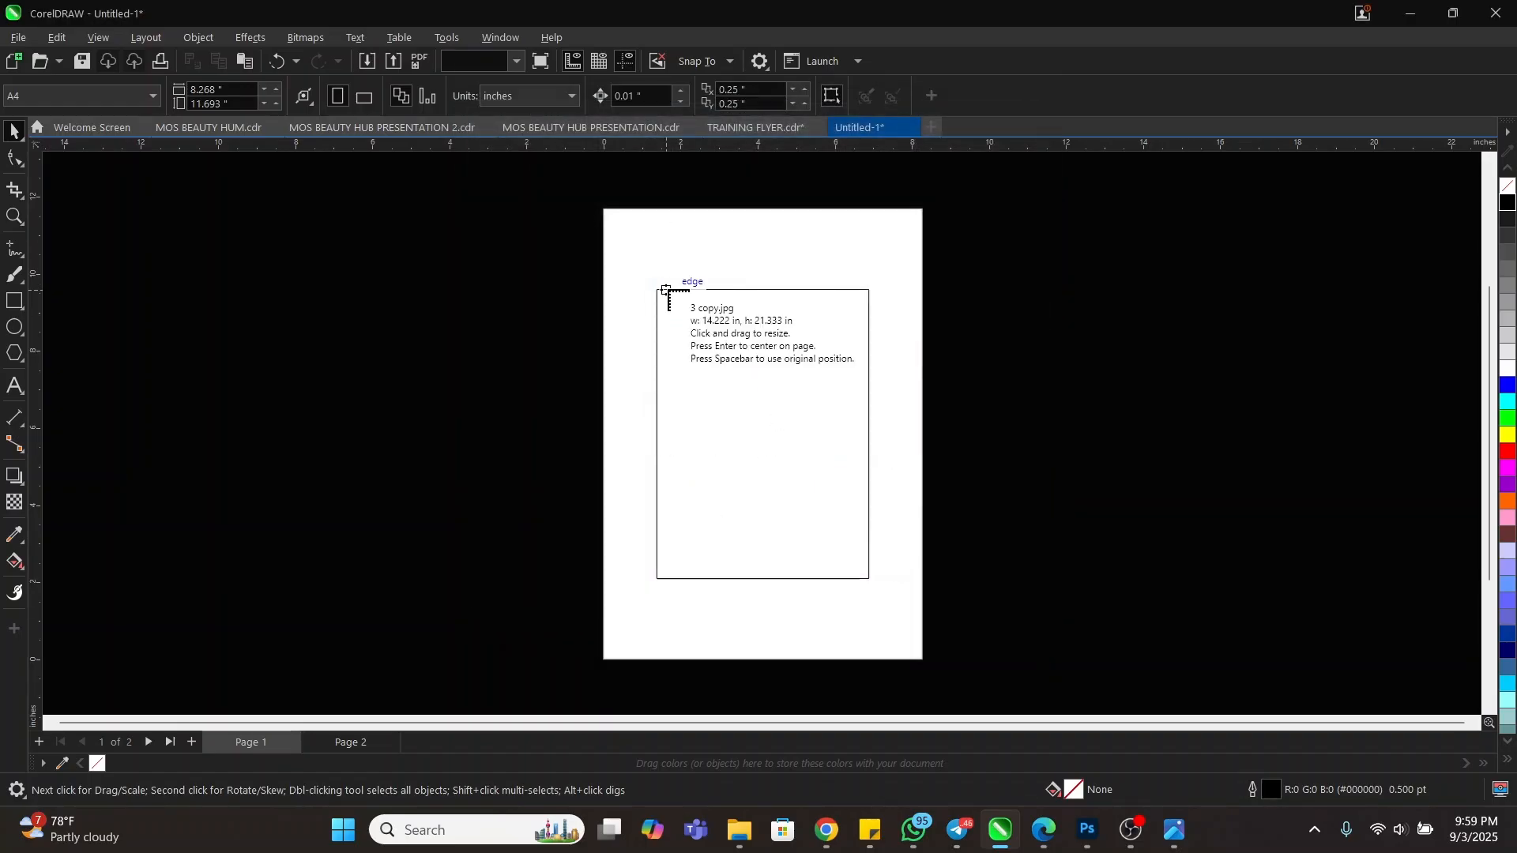
drag(657, 291, 904, 576)
- PowerClip the imported image inside the rectangle
key(z)
drag(624, 263, 992, 619)
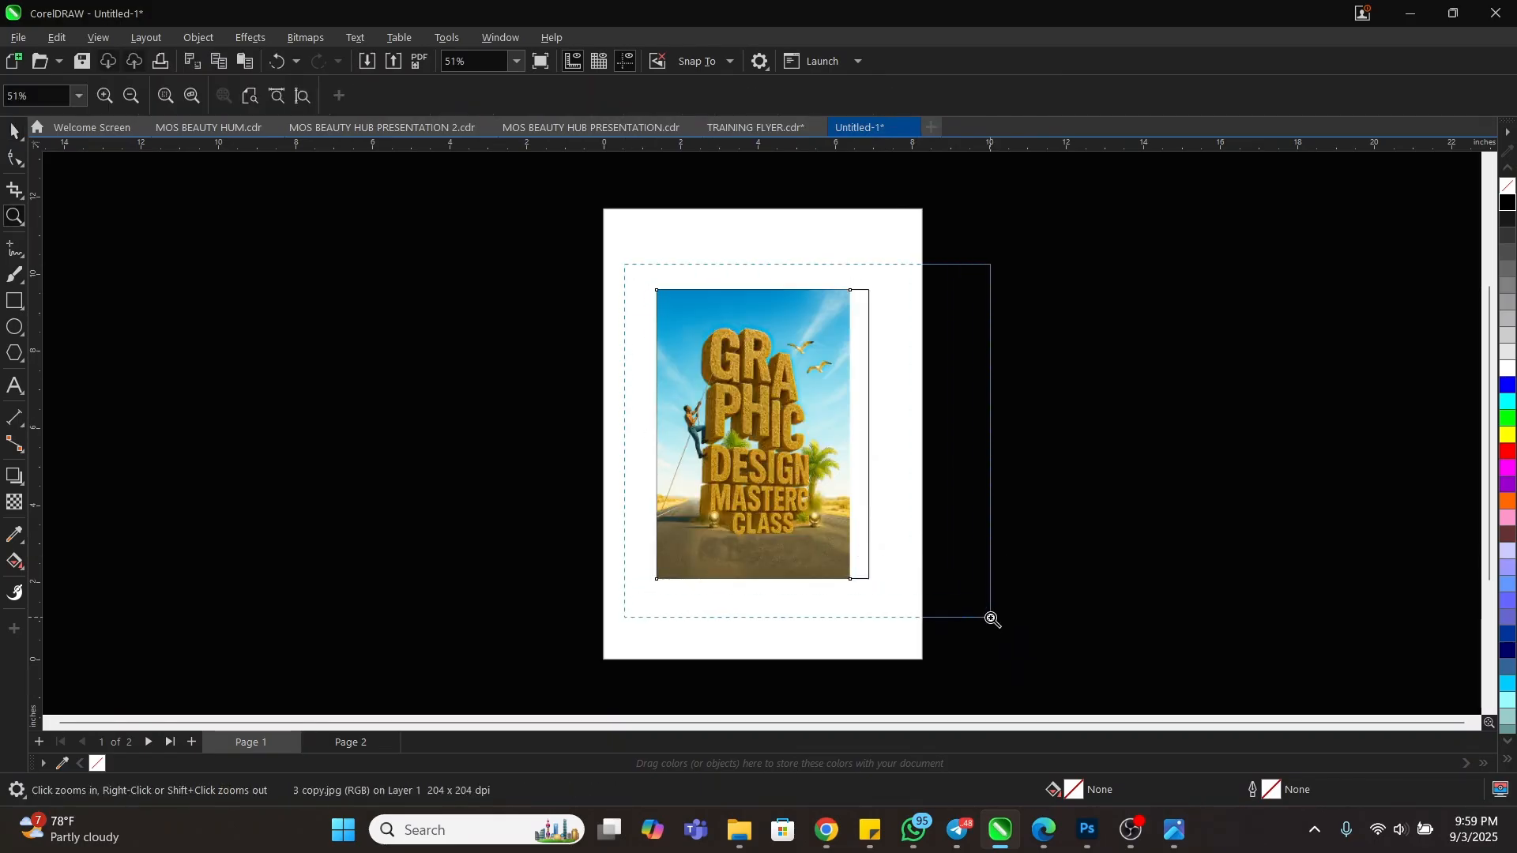
right_click(677, 395)
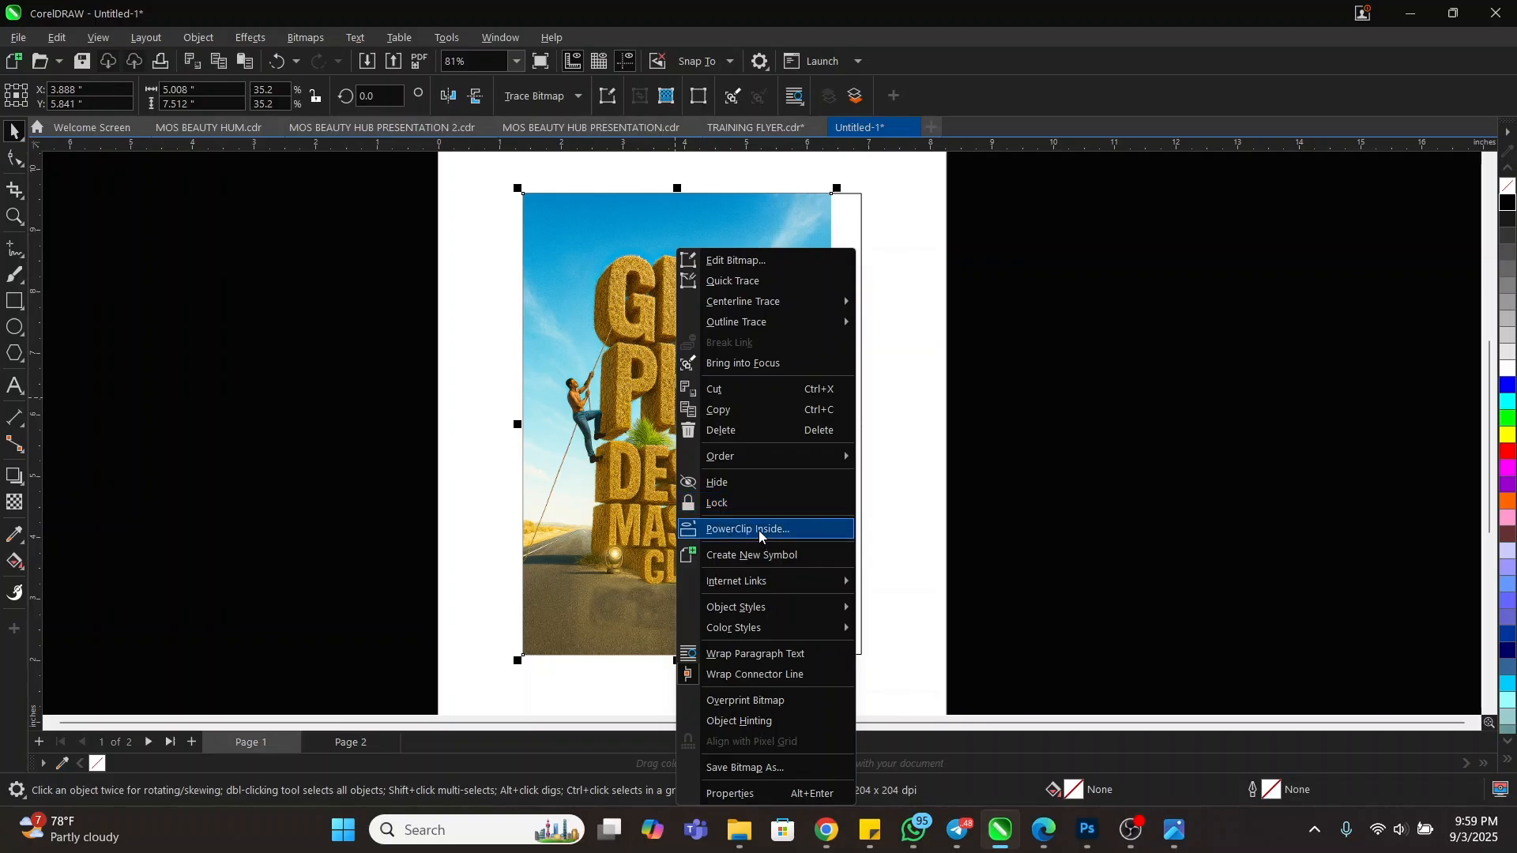
click(760, 529)
click(837, 436)
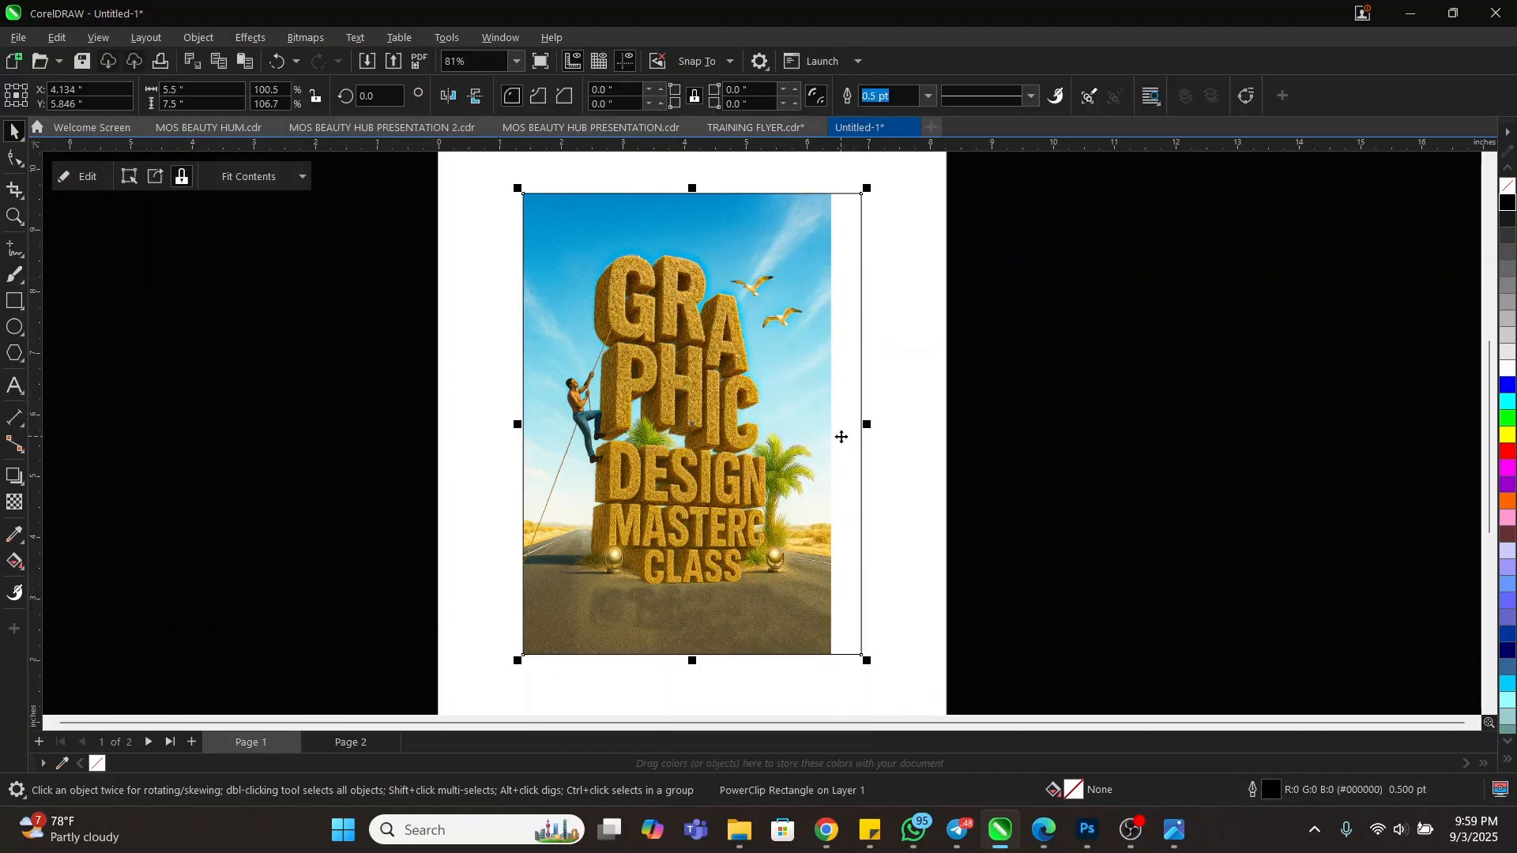
click(1165, 423)
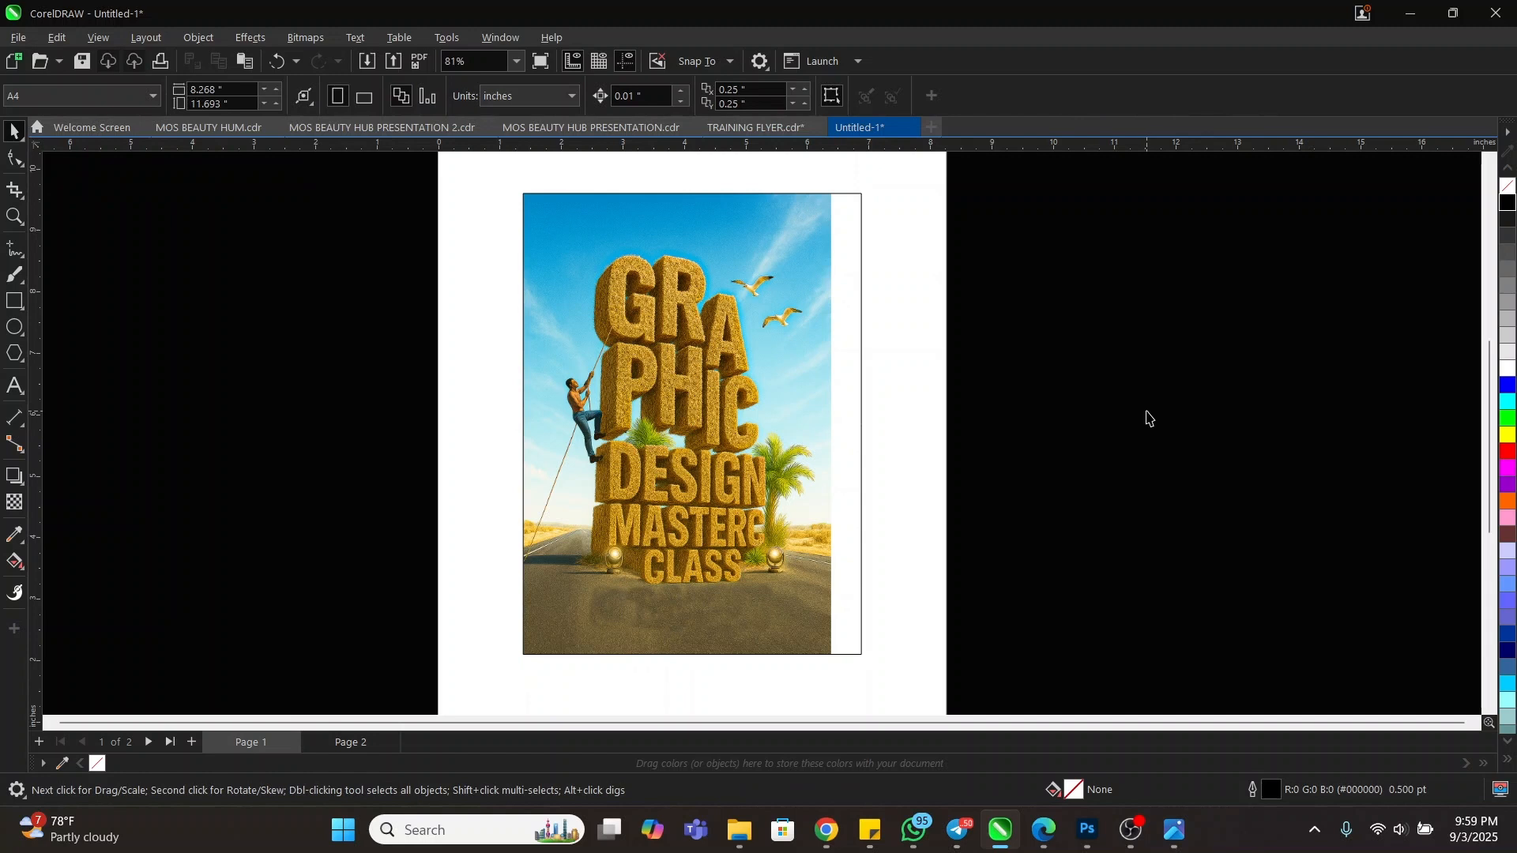
- Edit the PowerClip contents, enlarge the image until it fills the whole frame, and finish editing
click(707, 348)
right_click(680, 316)
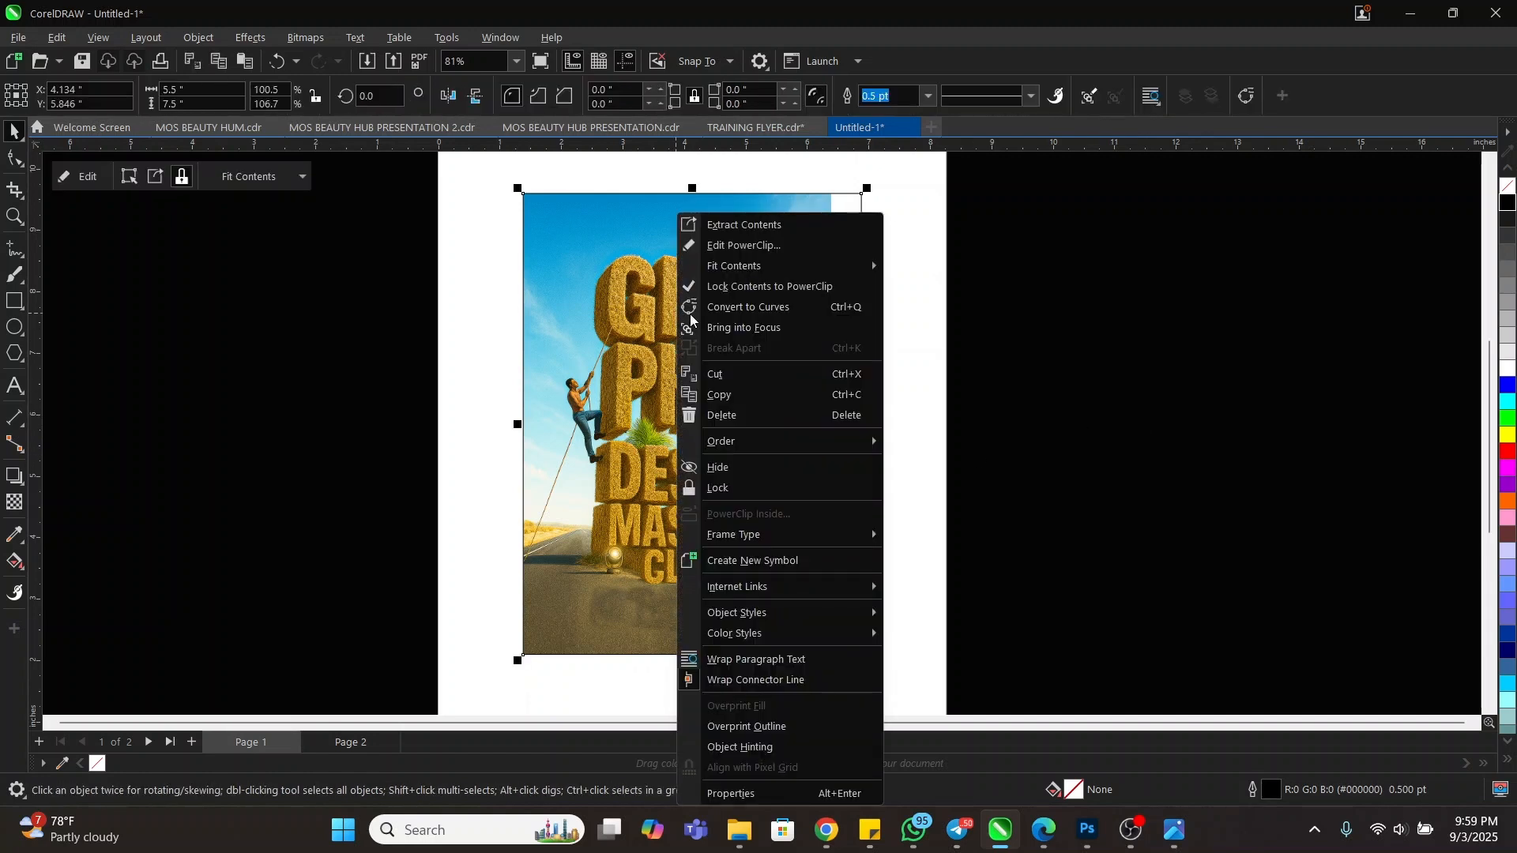
click(757, 248)
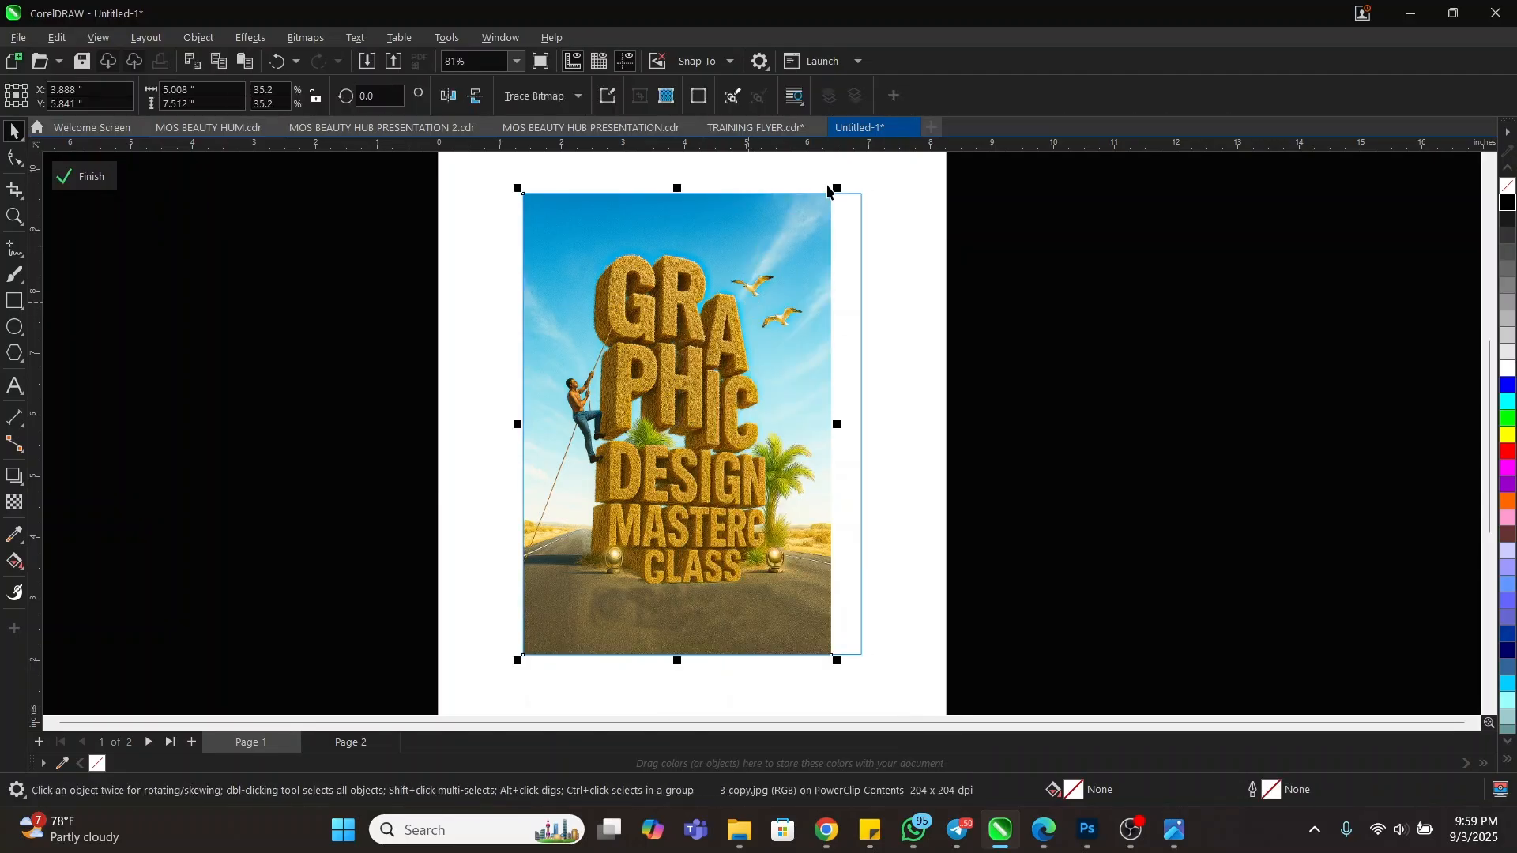
drag(840, 184, 854, 163)
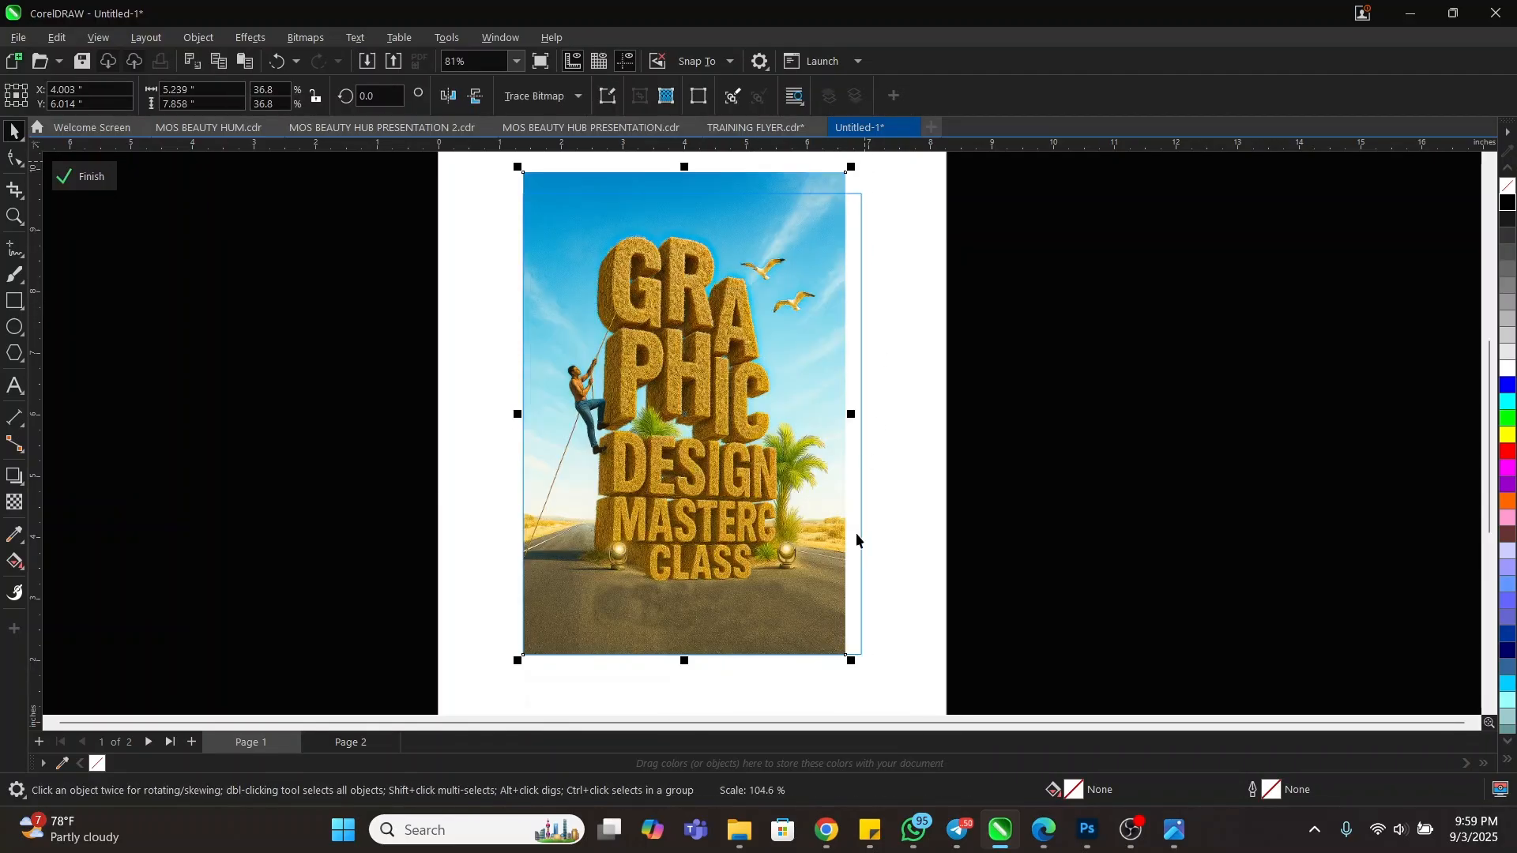
drag(854, 662, 874, 691)
ctrl+click(1059, 532)
click(1059, 532)
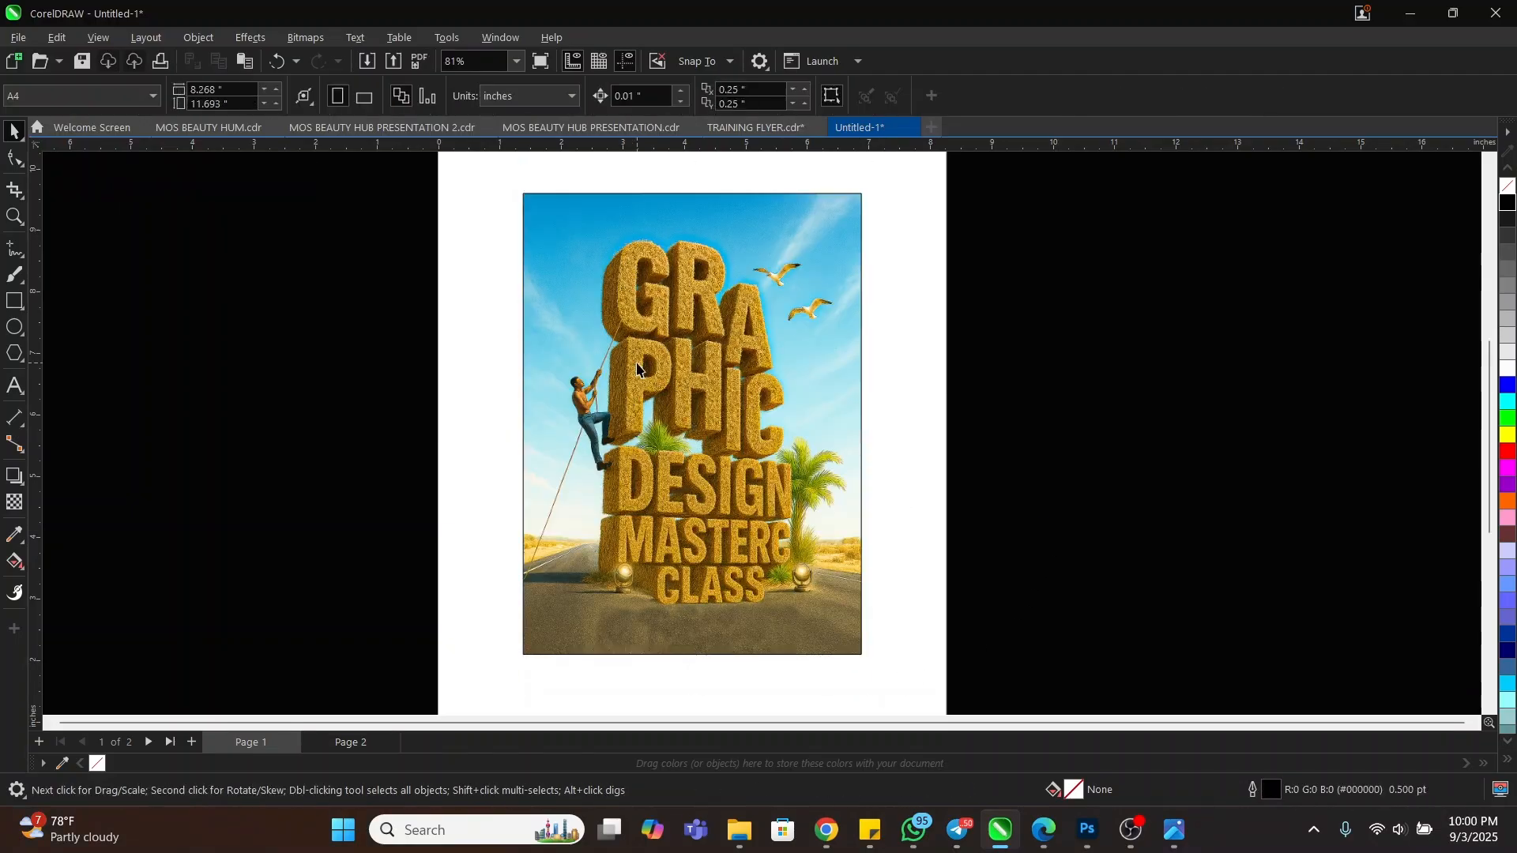
- Draw a full-width rectangle about 5.5 by 0.68 inches along the lower edge of the framed image
key(z)
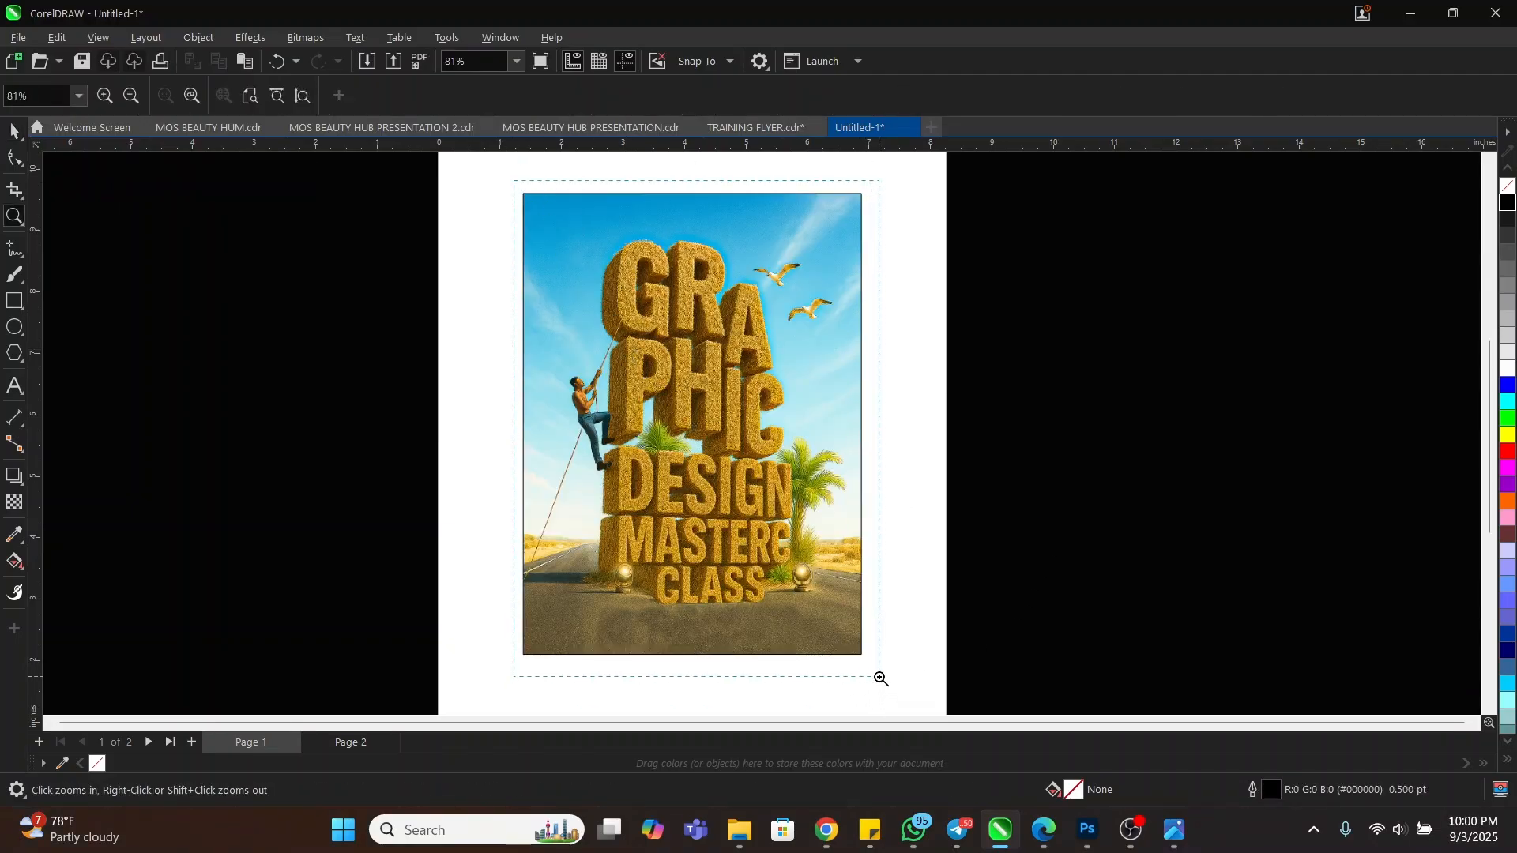
key(F4)
key(space)
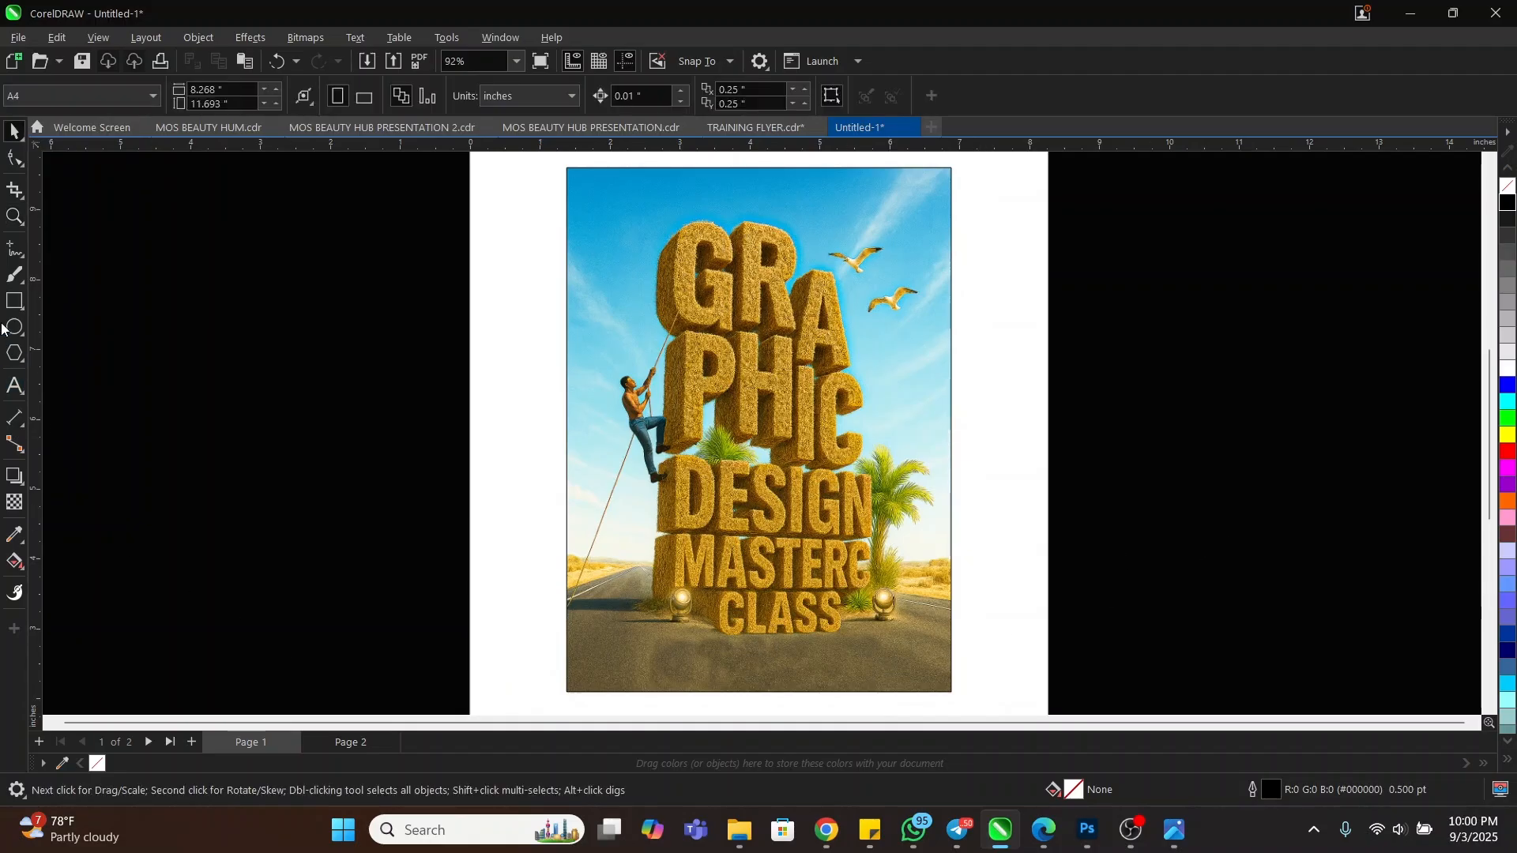
click(15, 302)
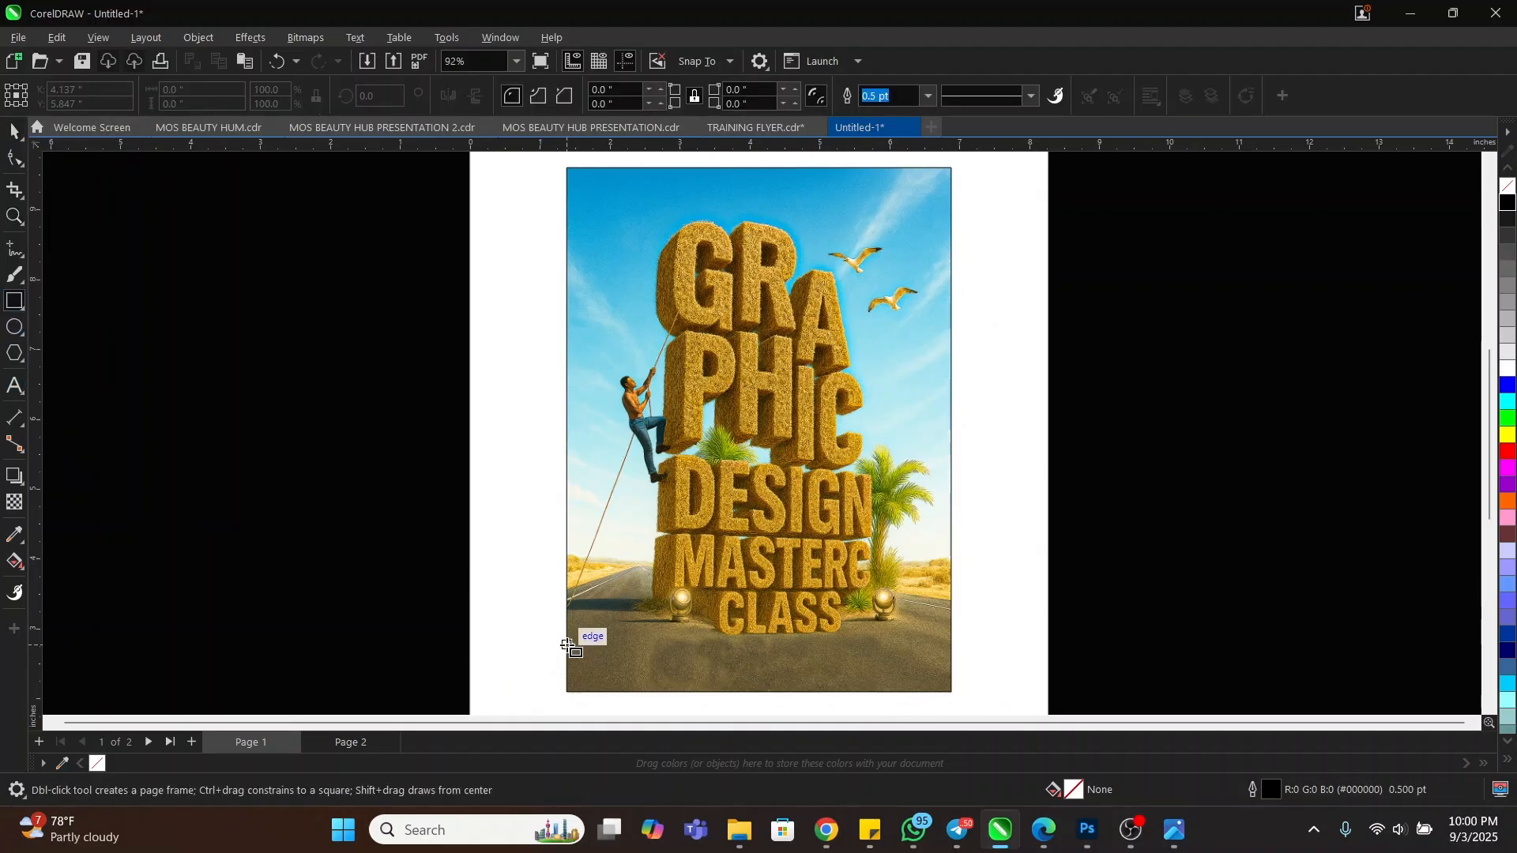
drag(566, 644, 955, 662)
key(space)
- Fill the lower rectangle with a brown sampled from the road and remove its outline
scroll(894, 664, up, 5)
scroll(701, 585, down, 3)
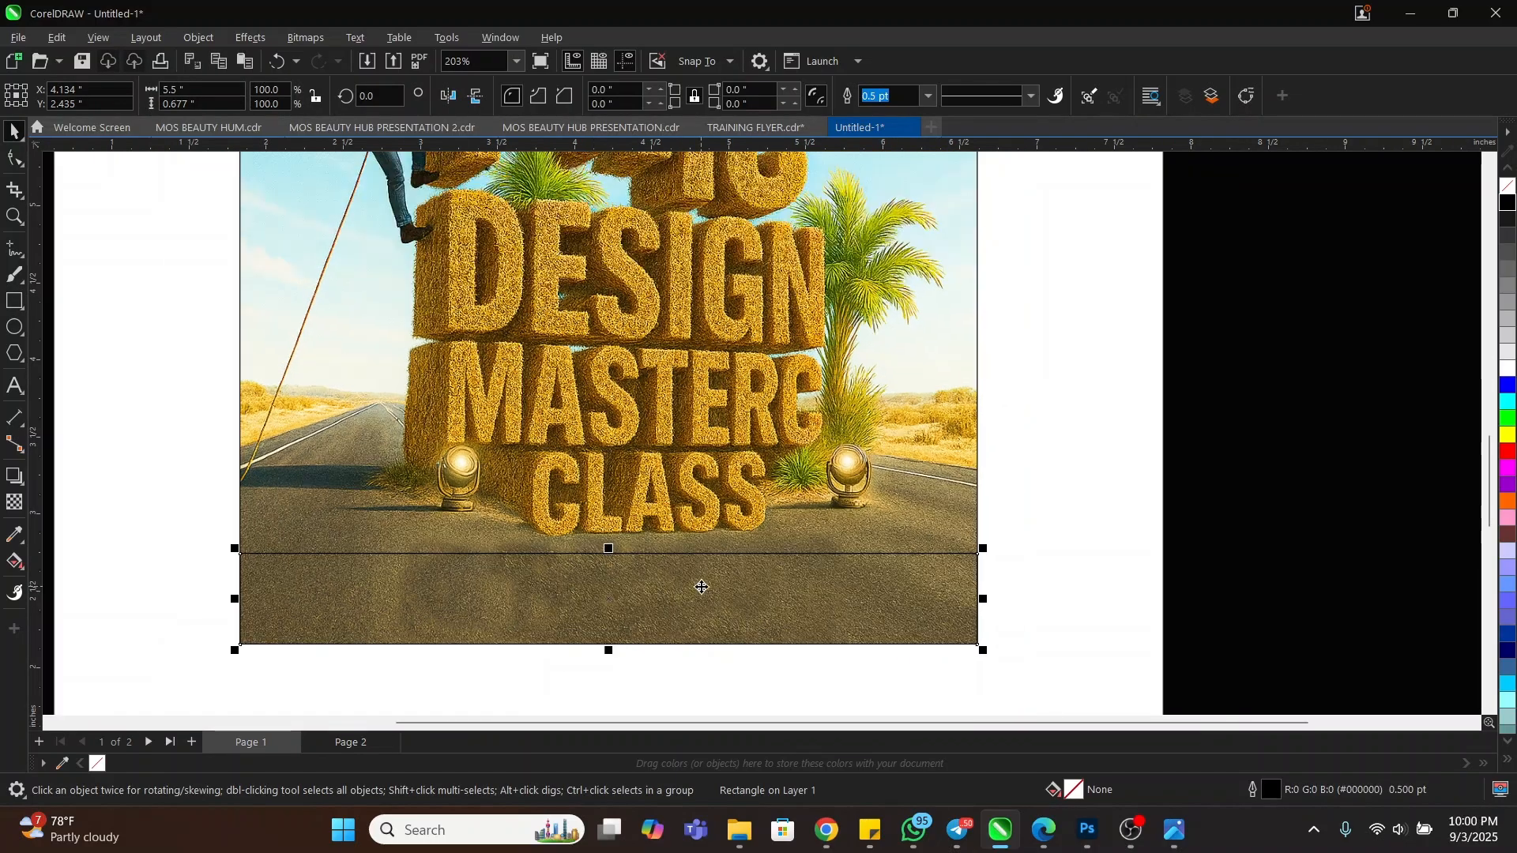
scroll(524, 596, up, 5)
click(14, 537)
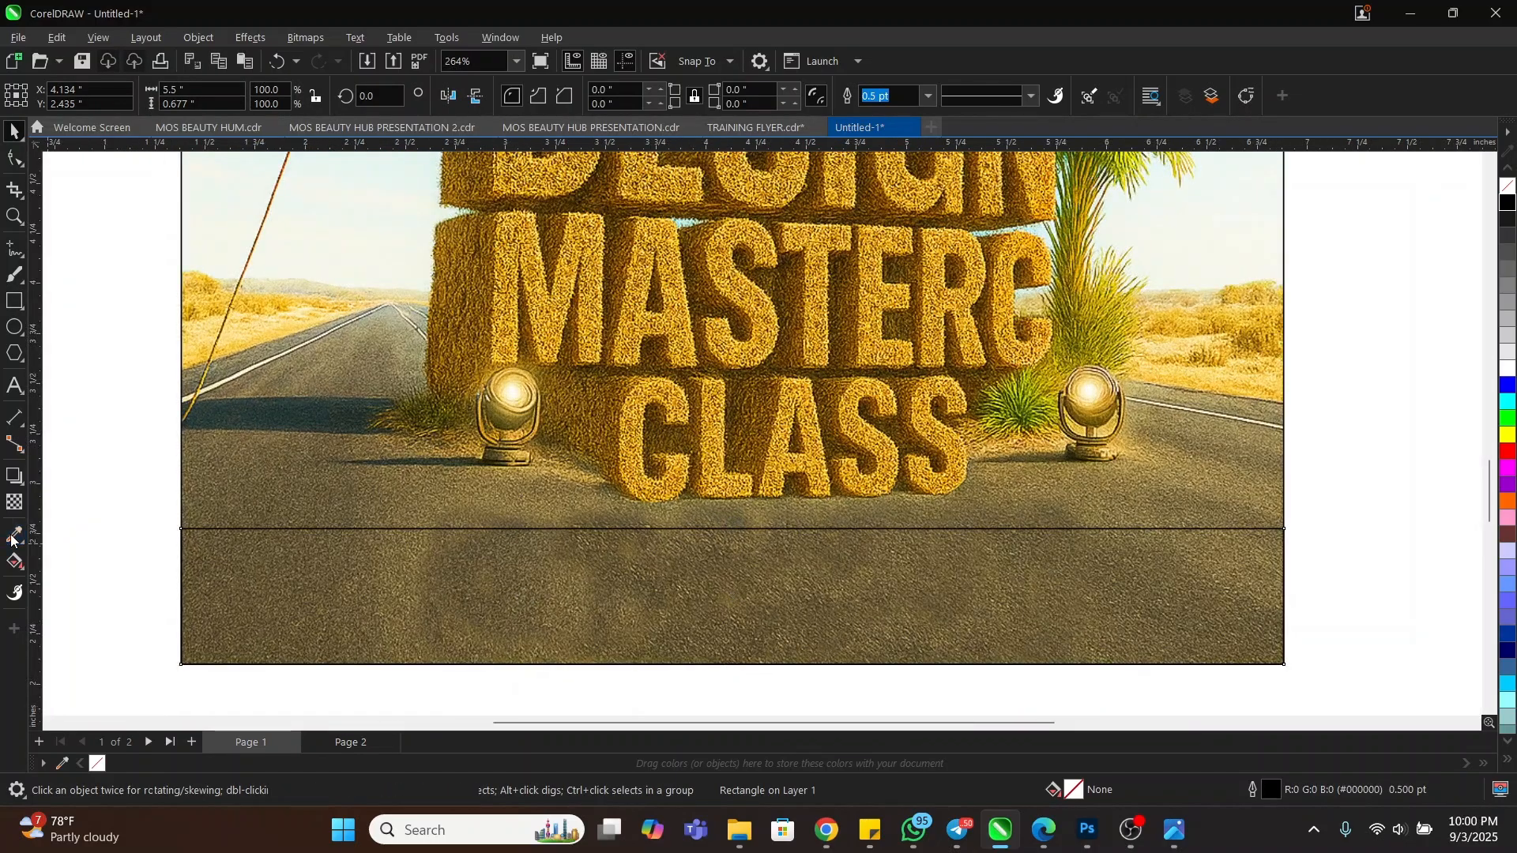
click(574, 607)
click(574, 607)
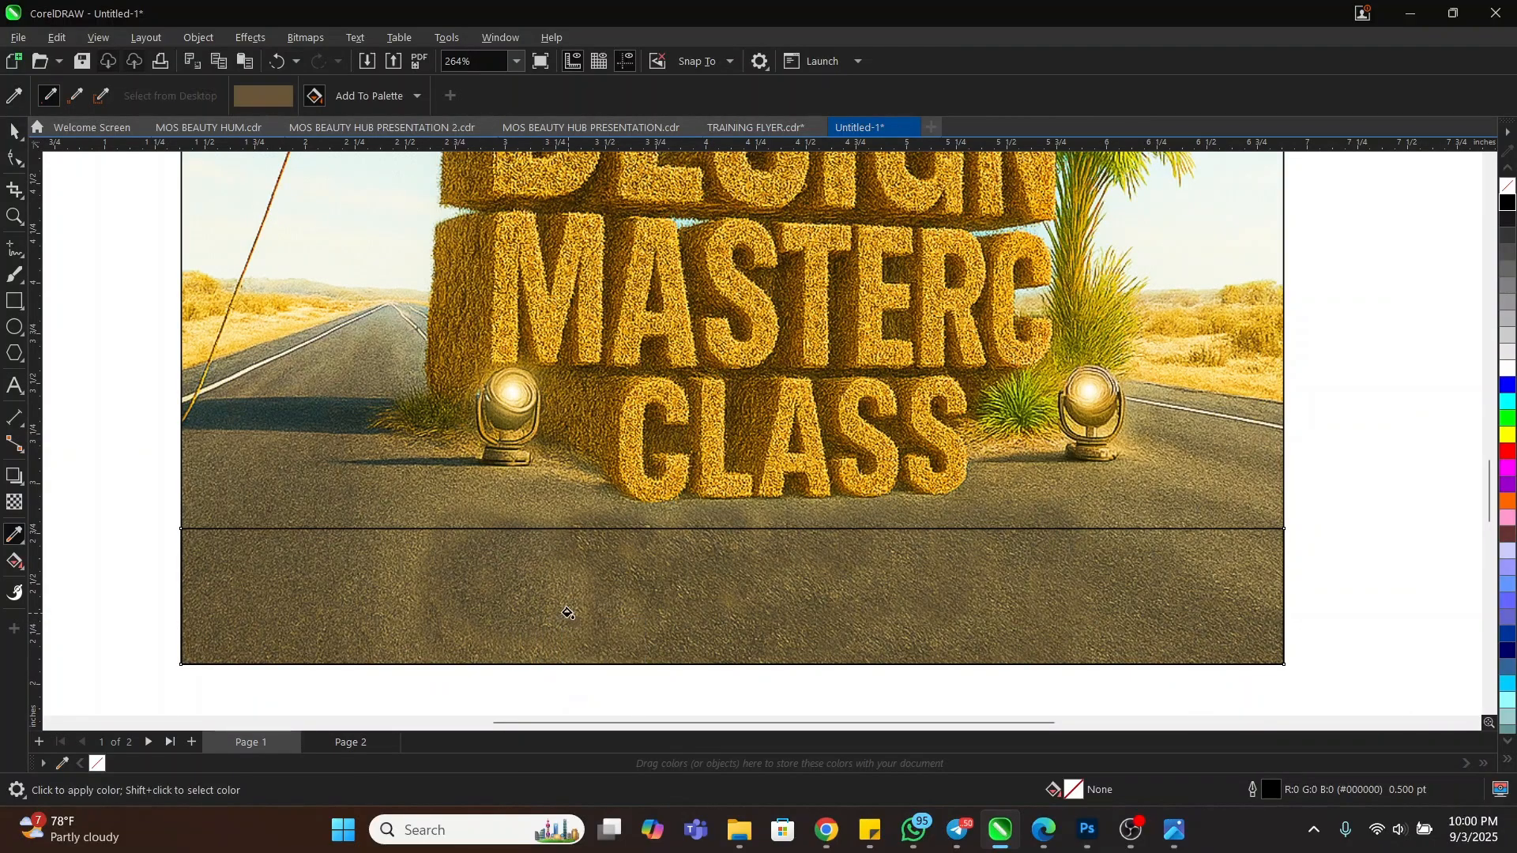
click(568, 612)
key(space)
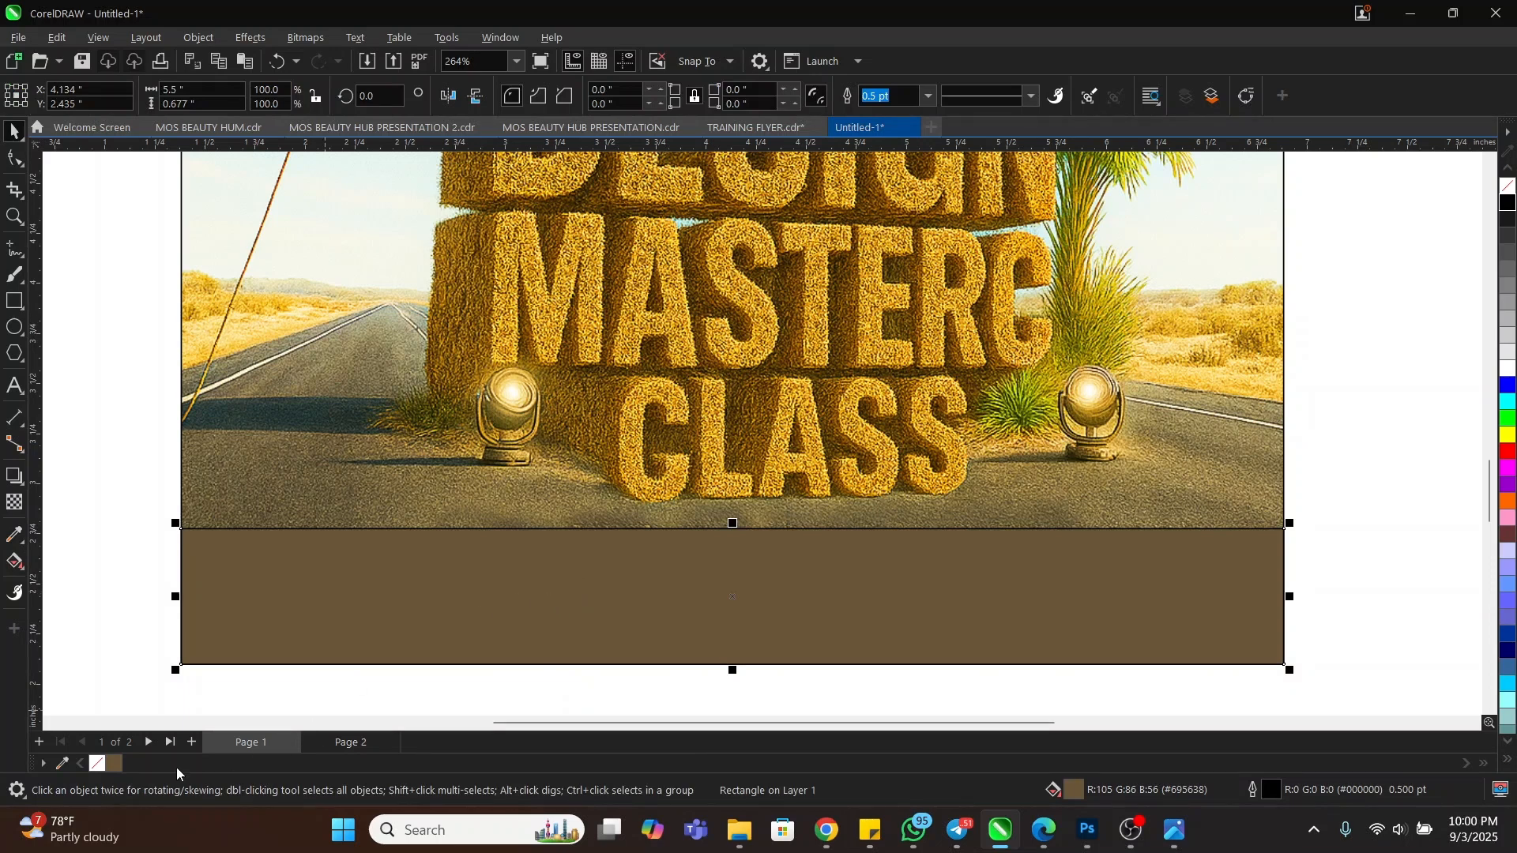
right_click(94, 769)
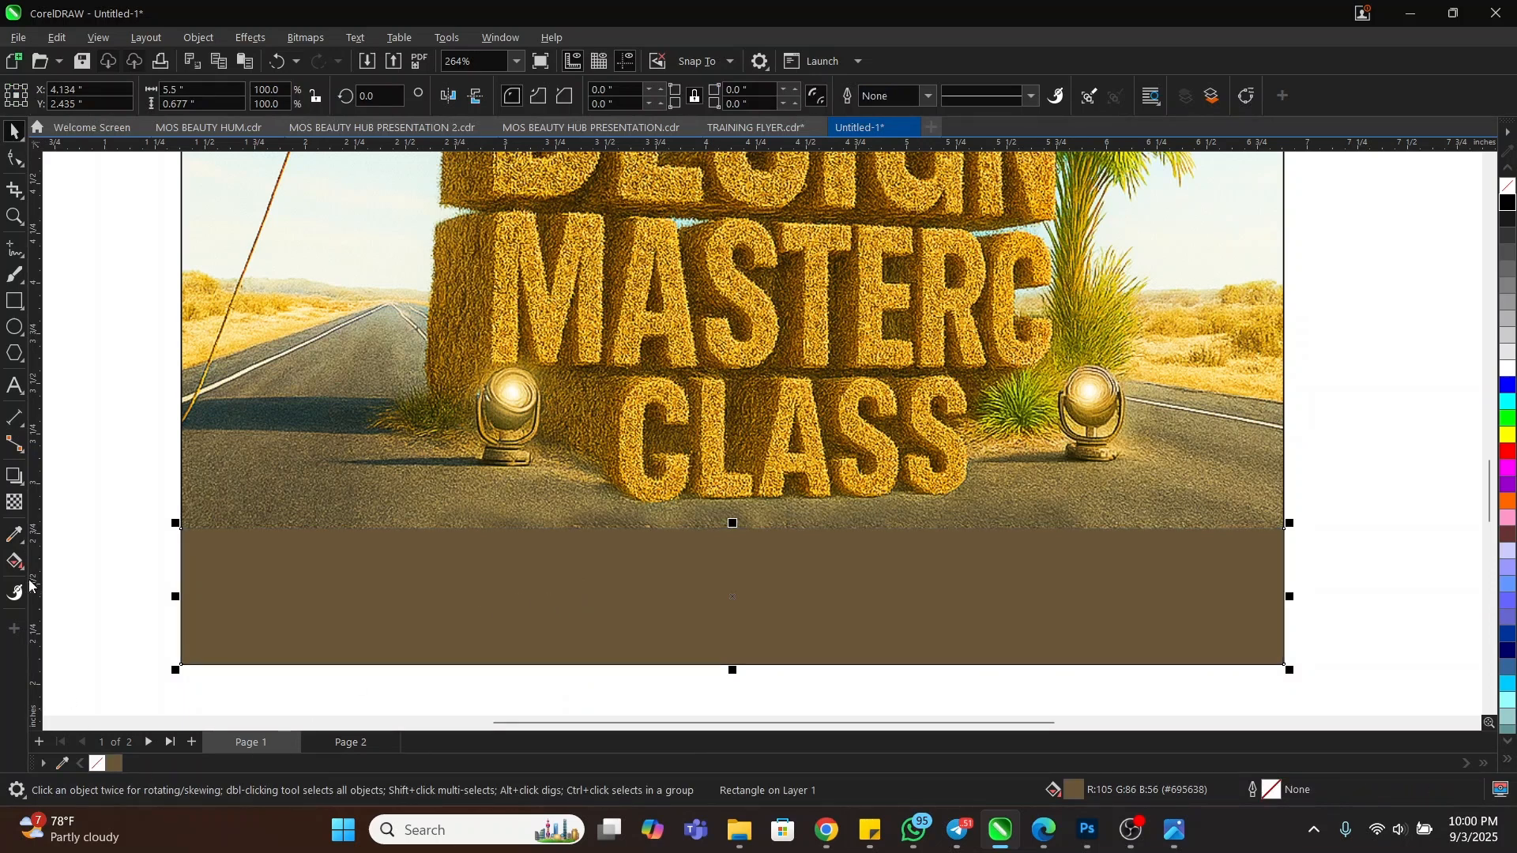
- Fade the brown rectangle's upper edge into the road with a fountain transparency and extend it upward to about 1.08 inches high
click(15, 504)
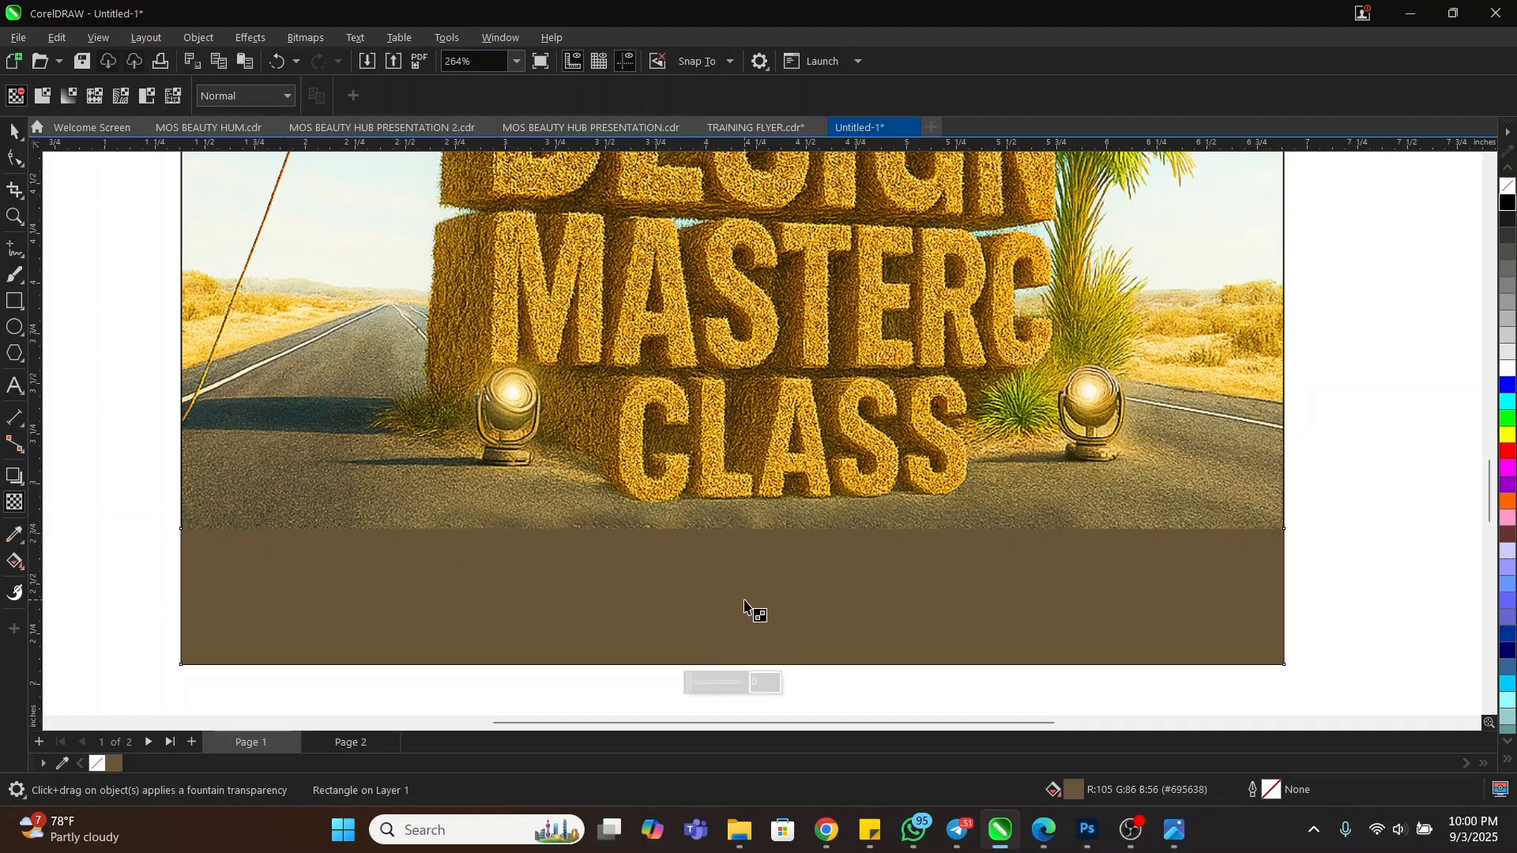
drag(745, 604, 733, 443)
key(space)
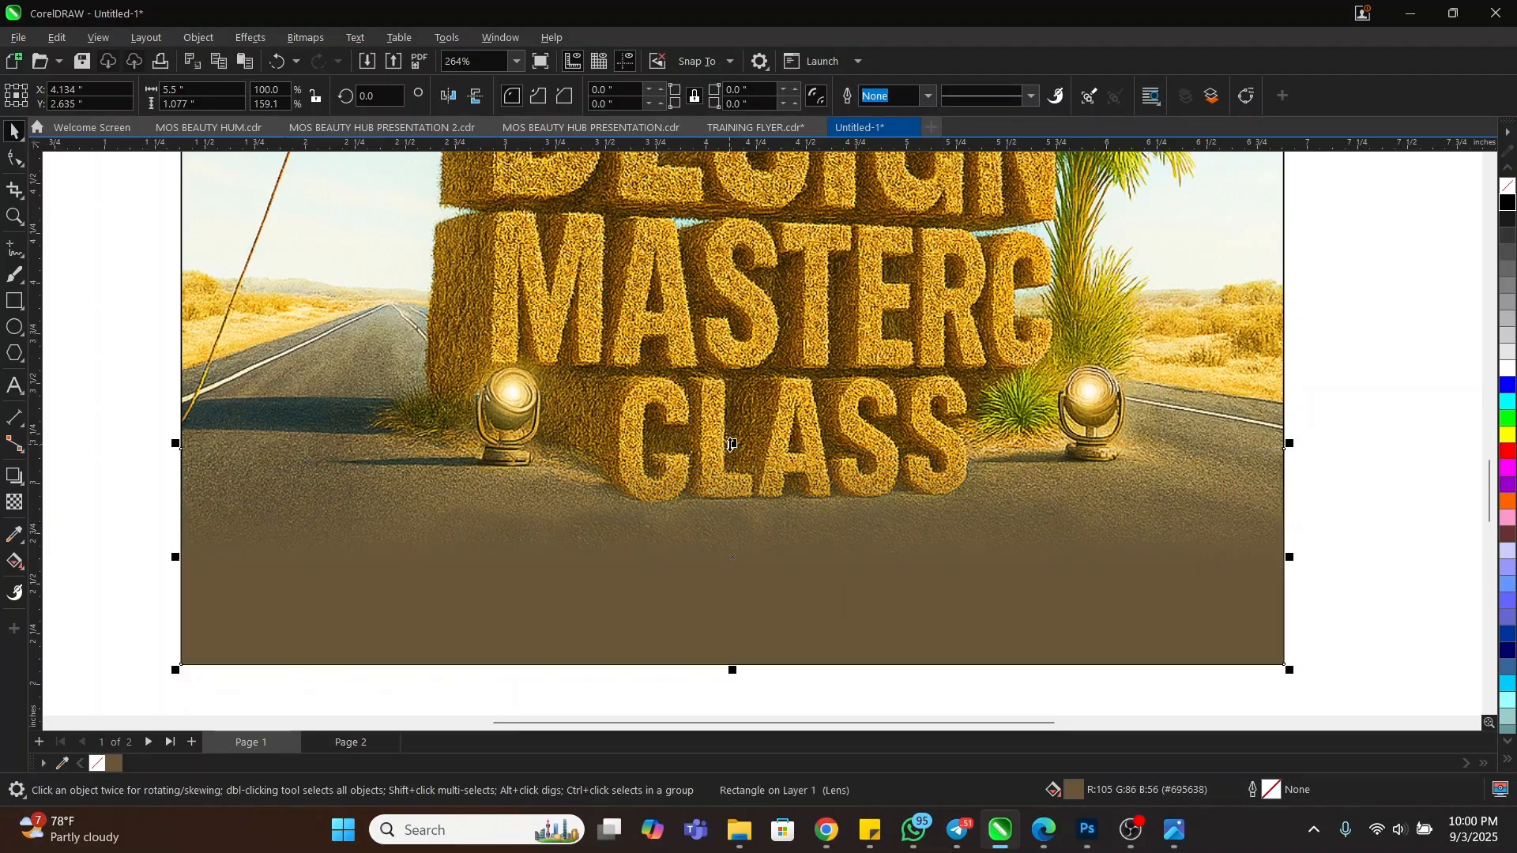
scroll(734, 474, down, 3)
click(1202, 553)
scroll(604, 578, down, 4)
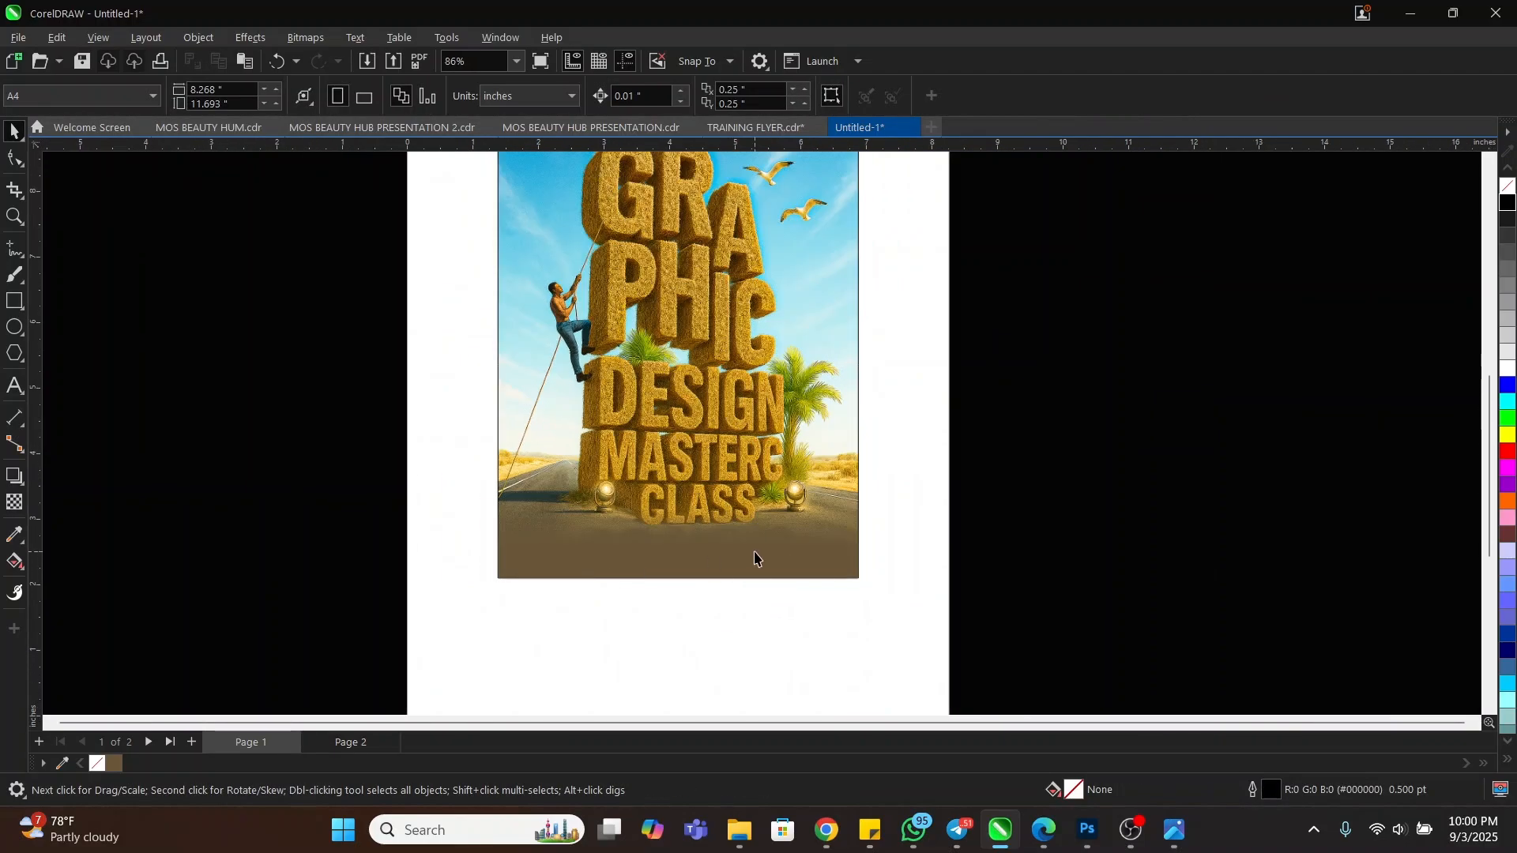
- Paste the copied pricing, highlights and contact details, group them, and move the group onto the flyer's brown lower area
scroll(754, 556, up, 3)
key(ctrl+v)
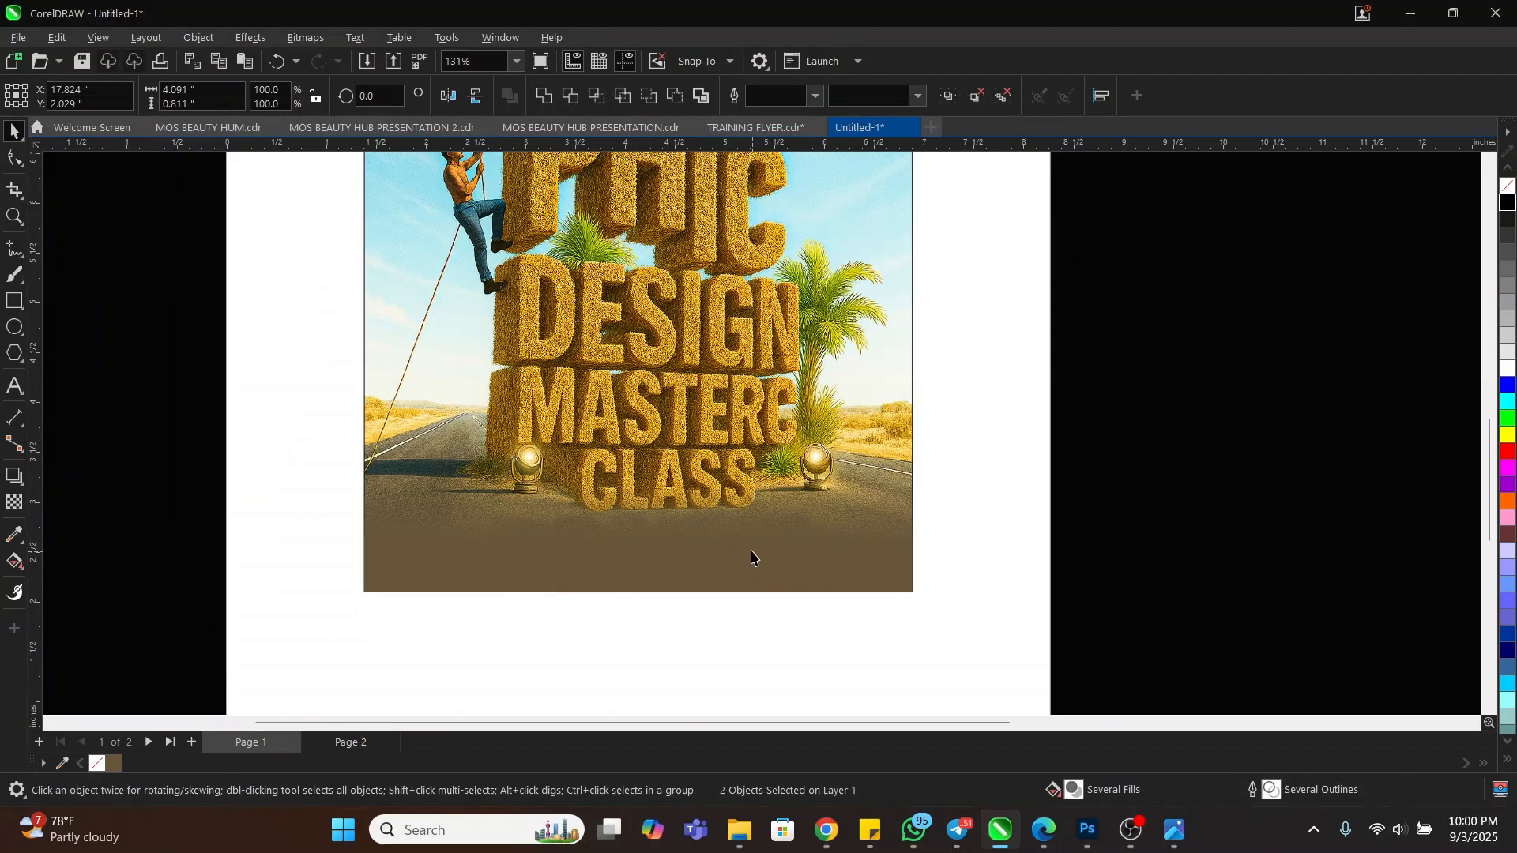
key(ctrl+g)
scroll(746, 558, down, 3)
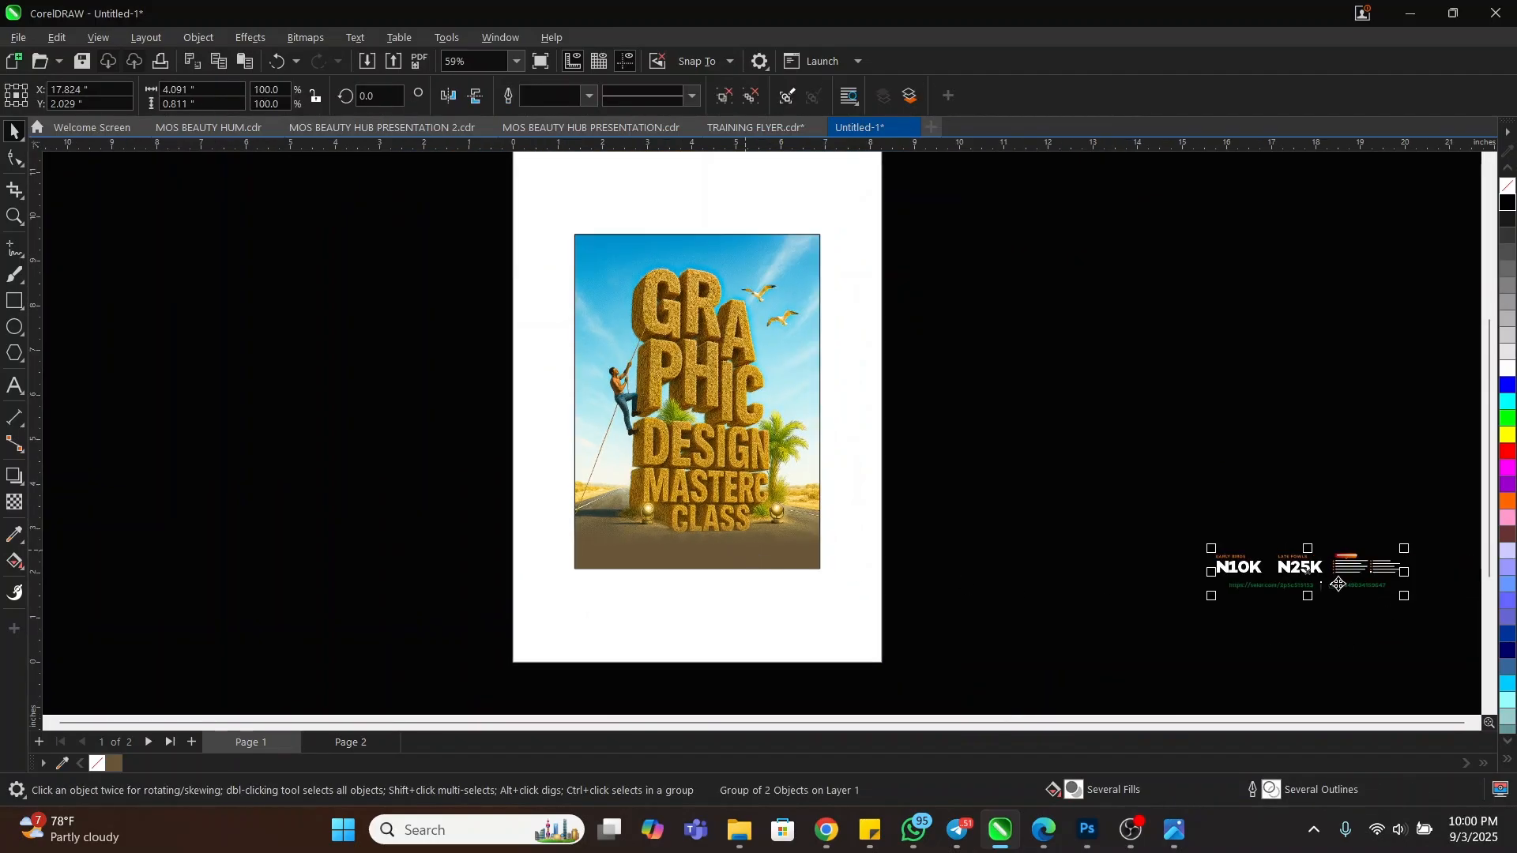
drag(1338, 584, 697, 555)
- Lower the details group to clear the word CLASS, and cut the green web link and contact line out of it
key(z)
click(829, 600)
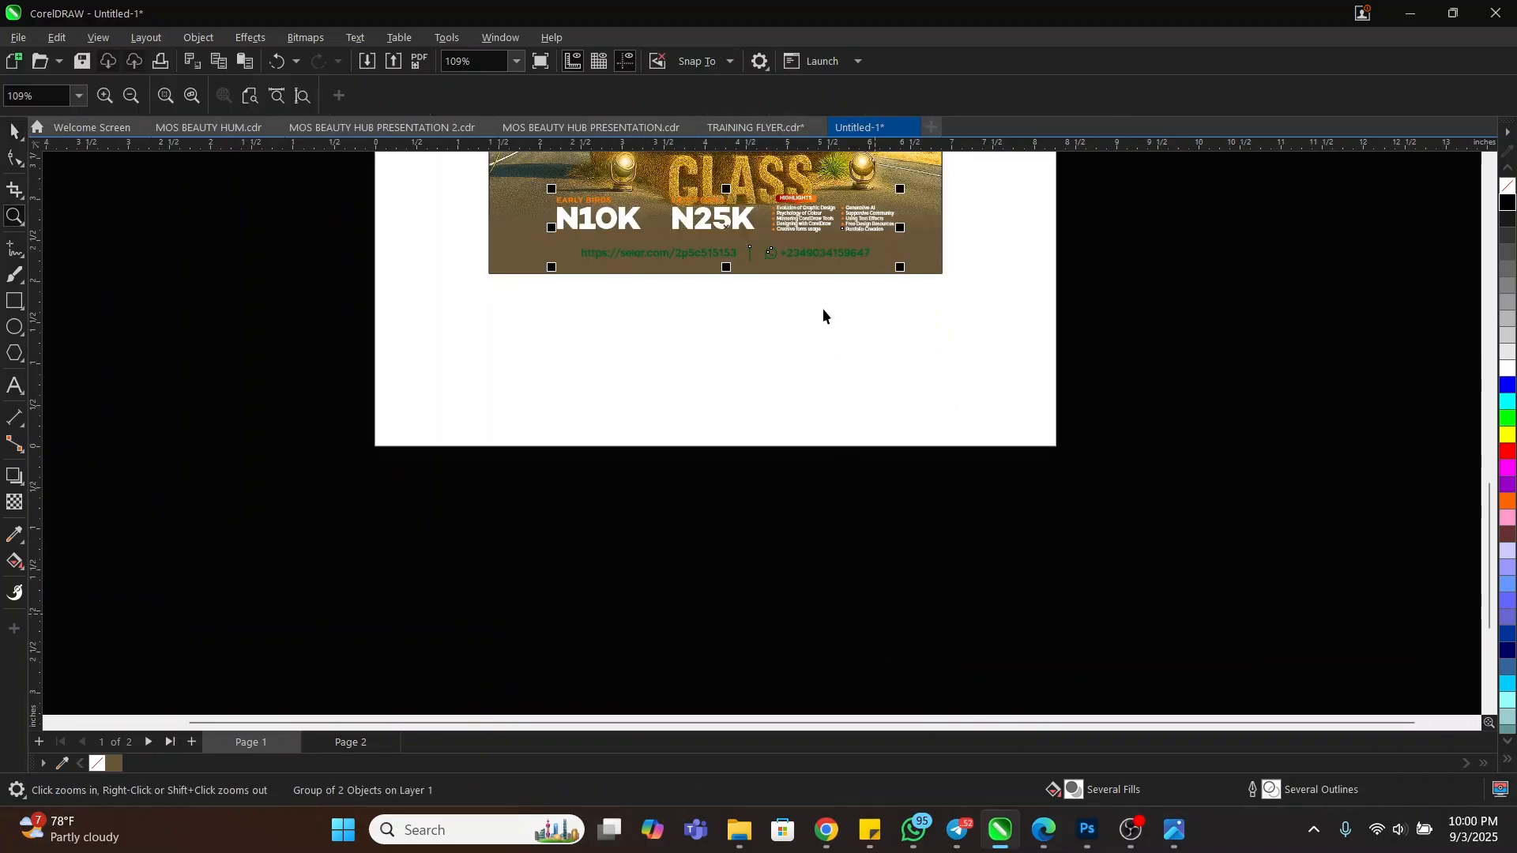
drag(1085, 403, 413, 159)
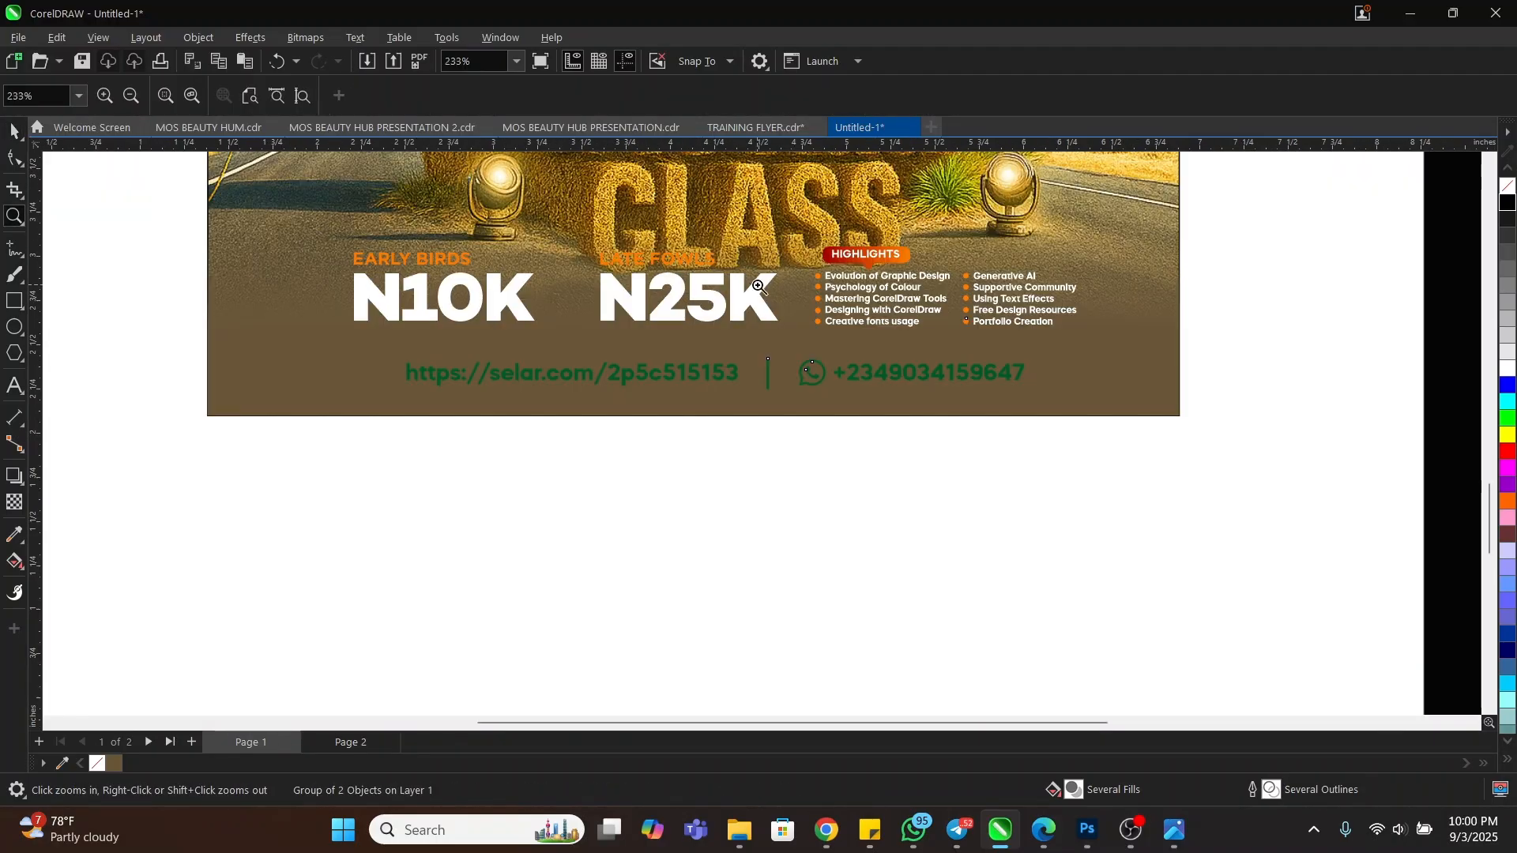
key(space)
drag(750, 302, 751, 349)
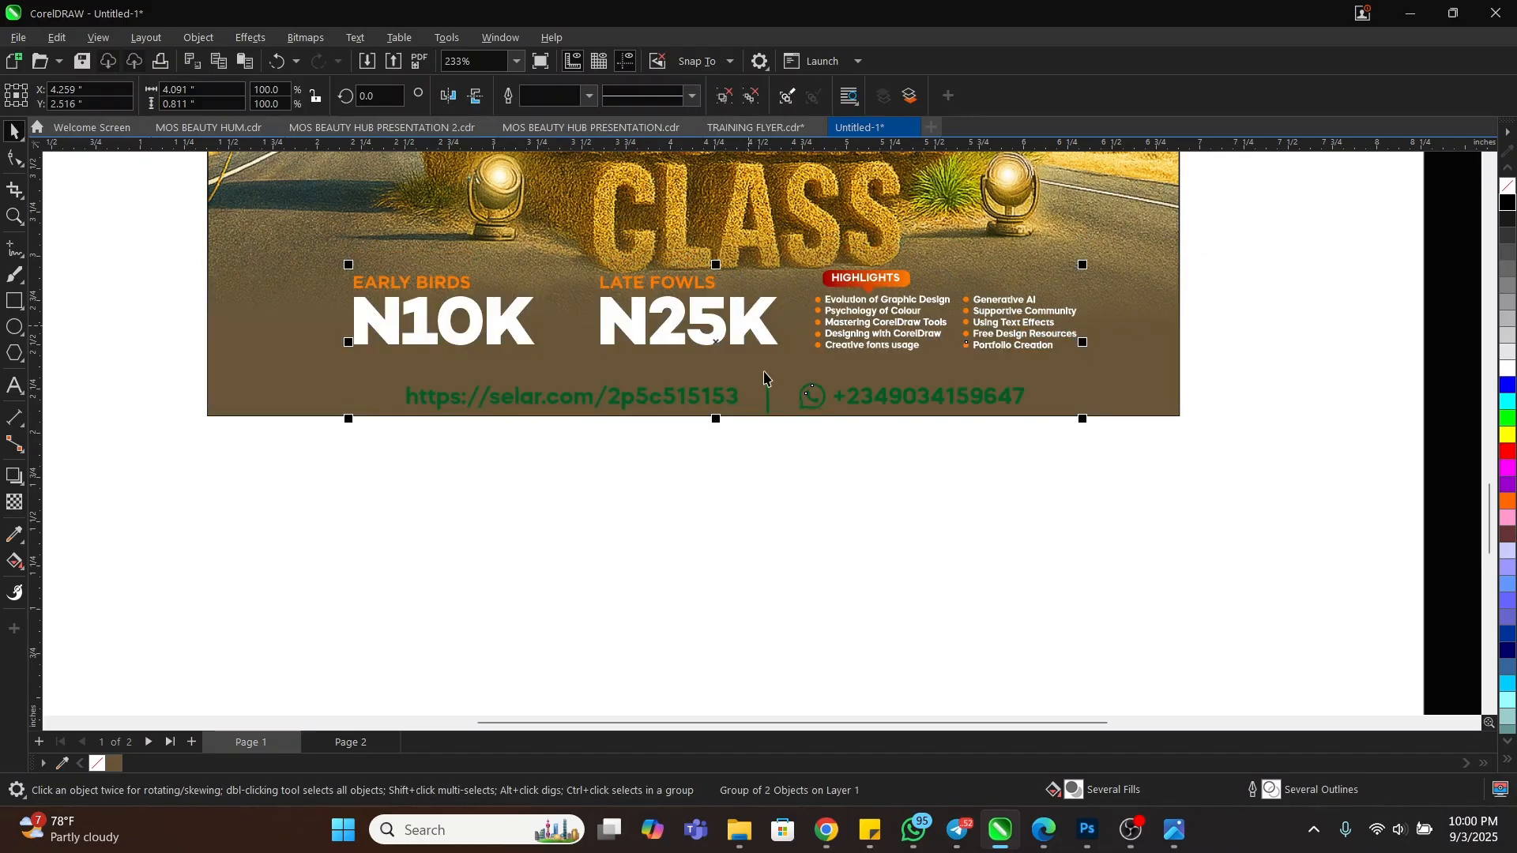
ctrl+click(725, 392)
key(Delete)
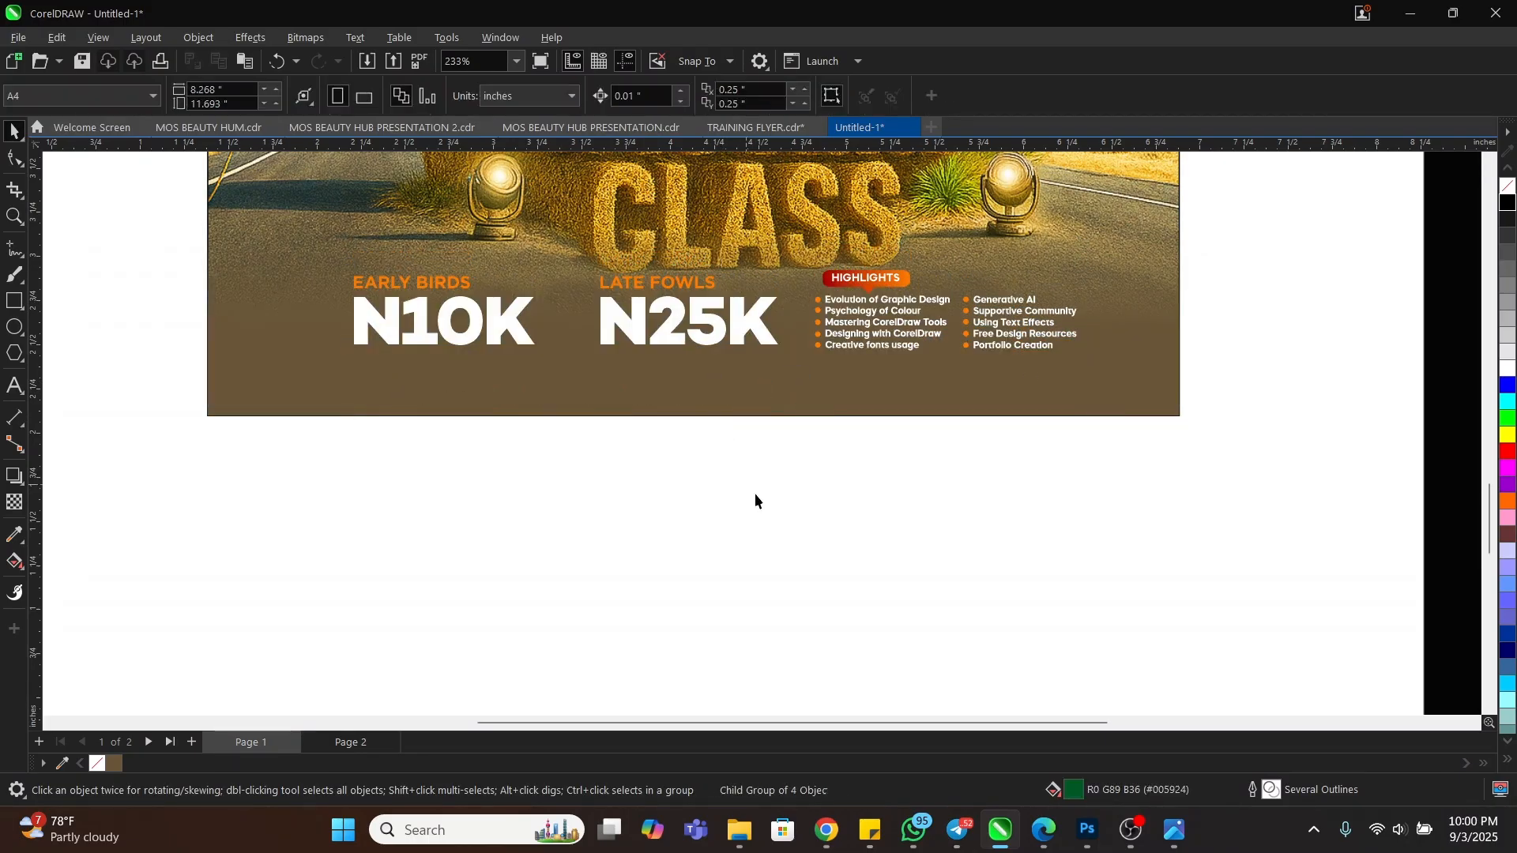
- Draw a full-width strip about 5.5 by 0.31 inches along the flyer's lower edge, filled white with no outline
click(14, 301)
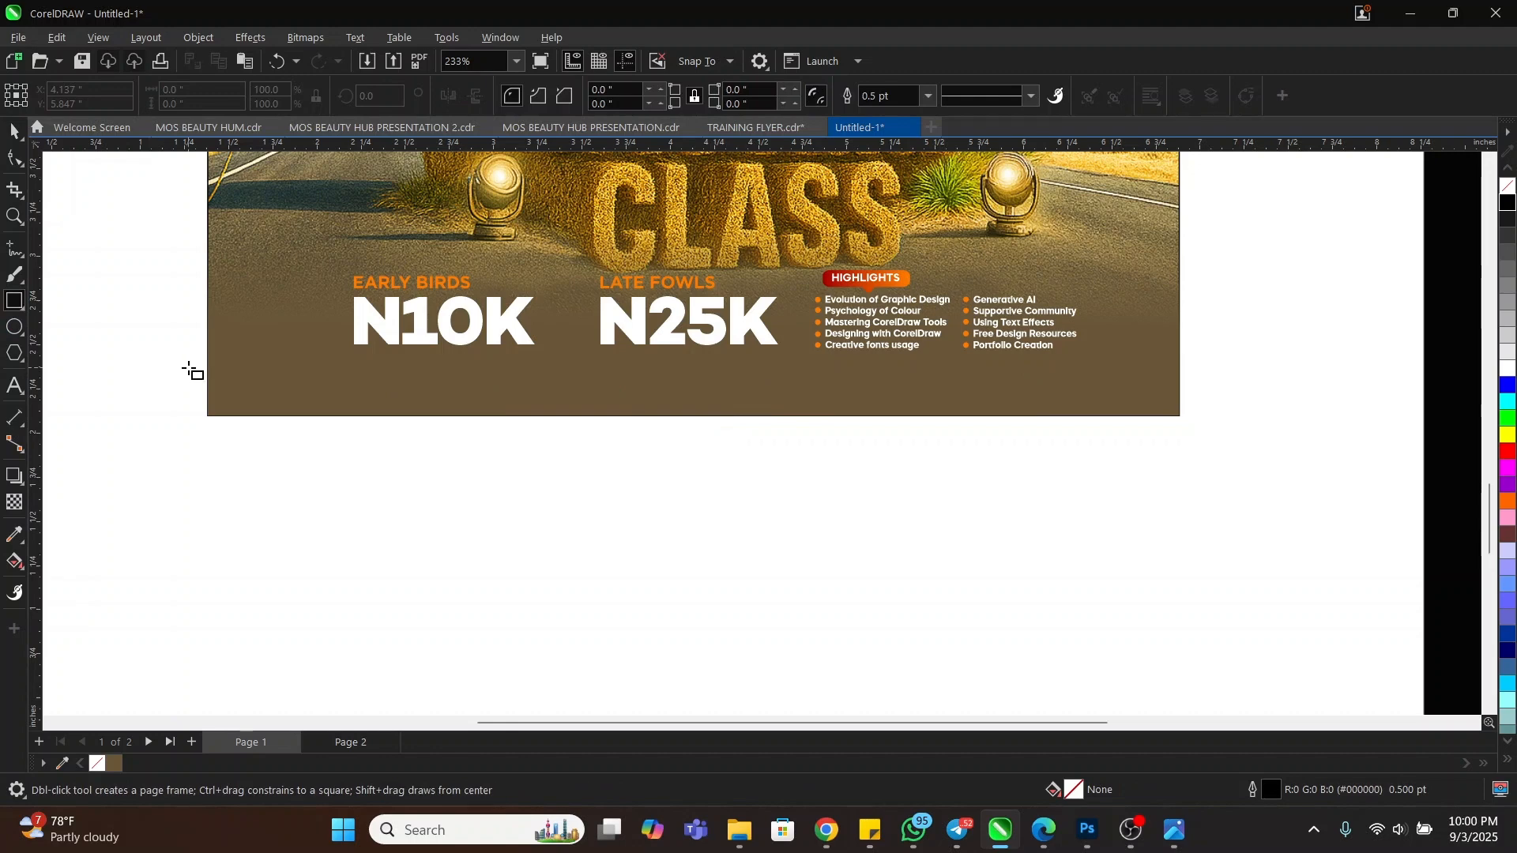
drag(207, 361, 1179, 416)
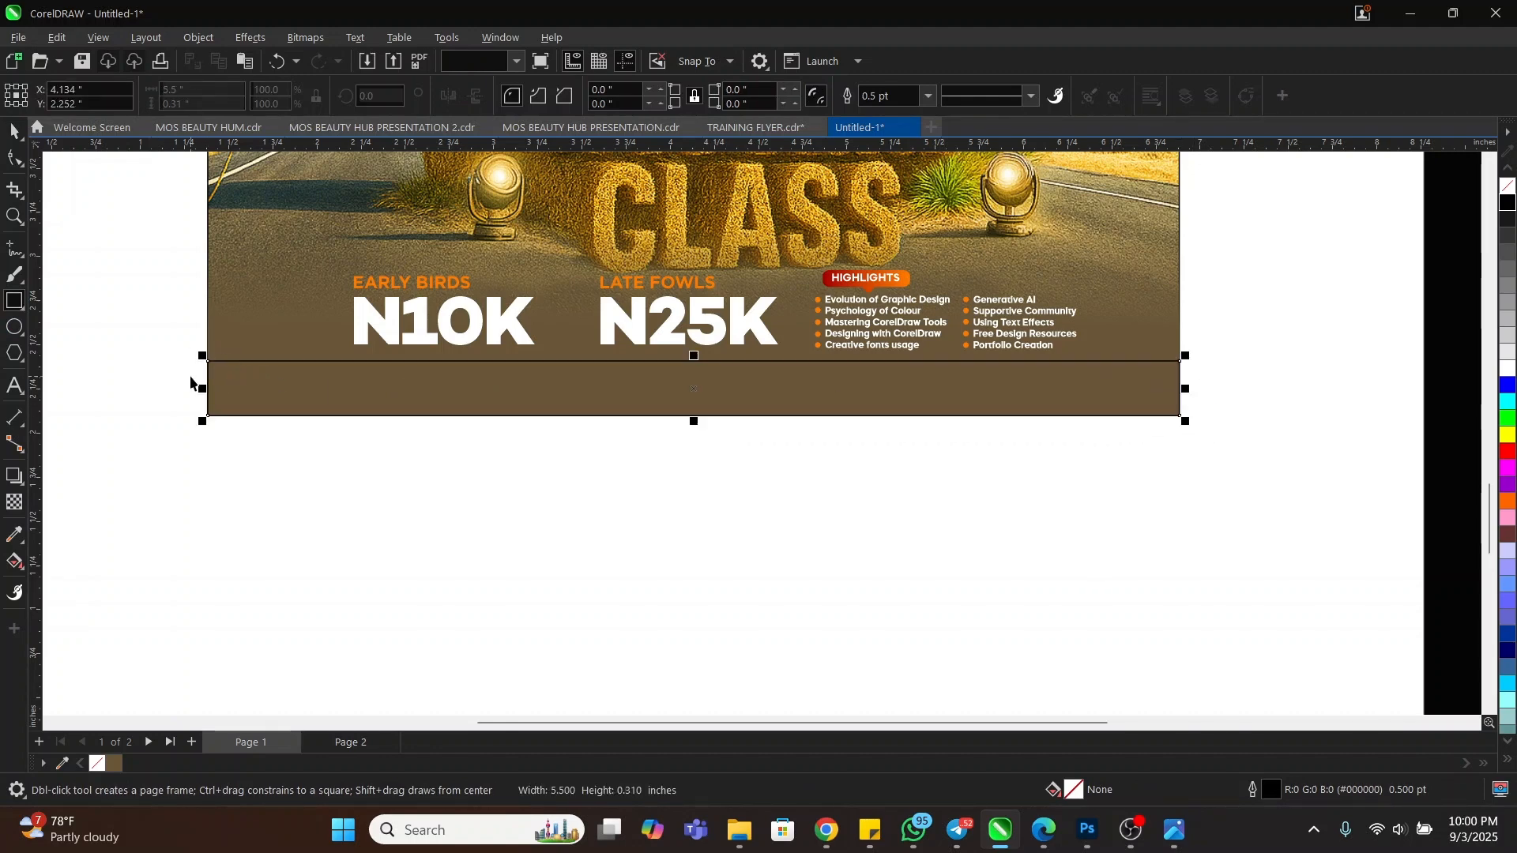
scroll(190, 384, up, 5)
key(space)
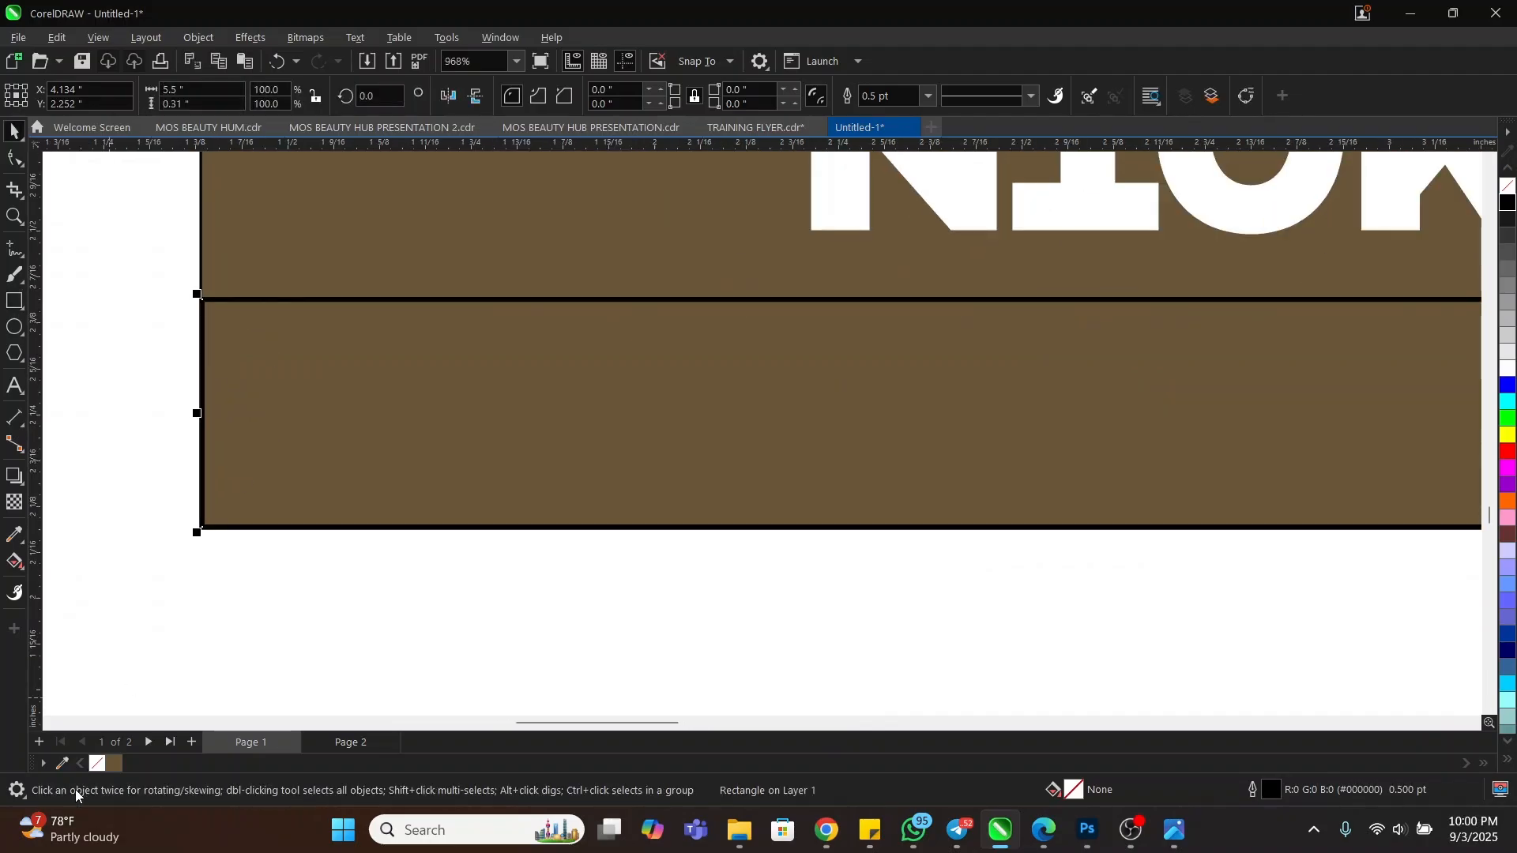
click(1508, 370)
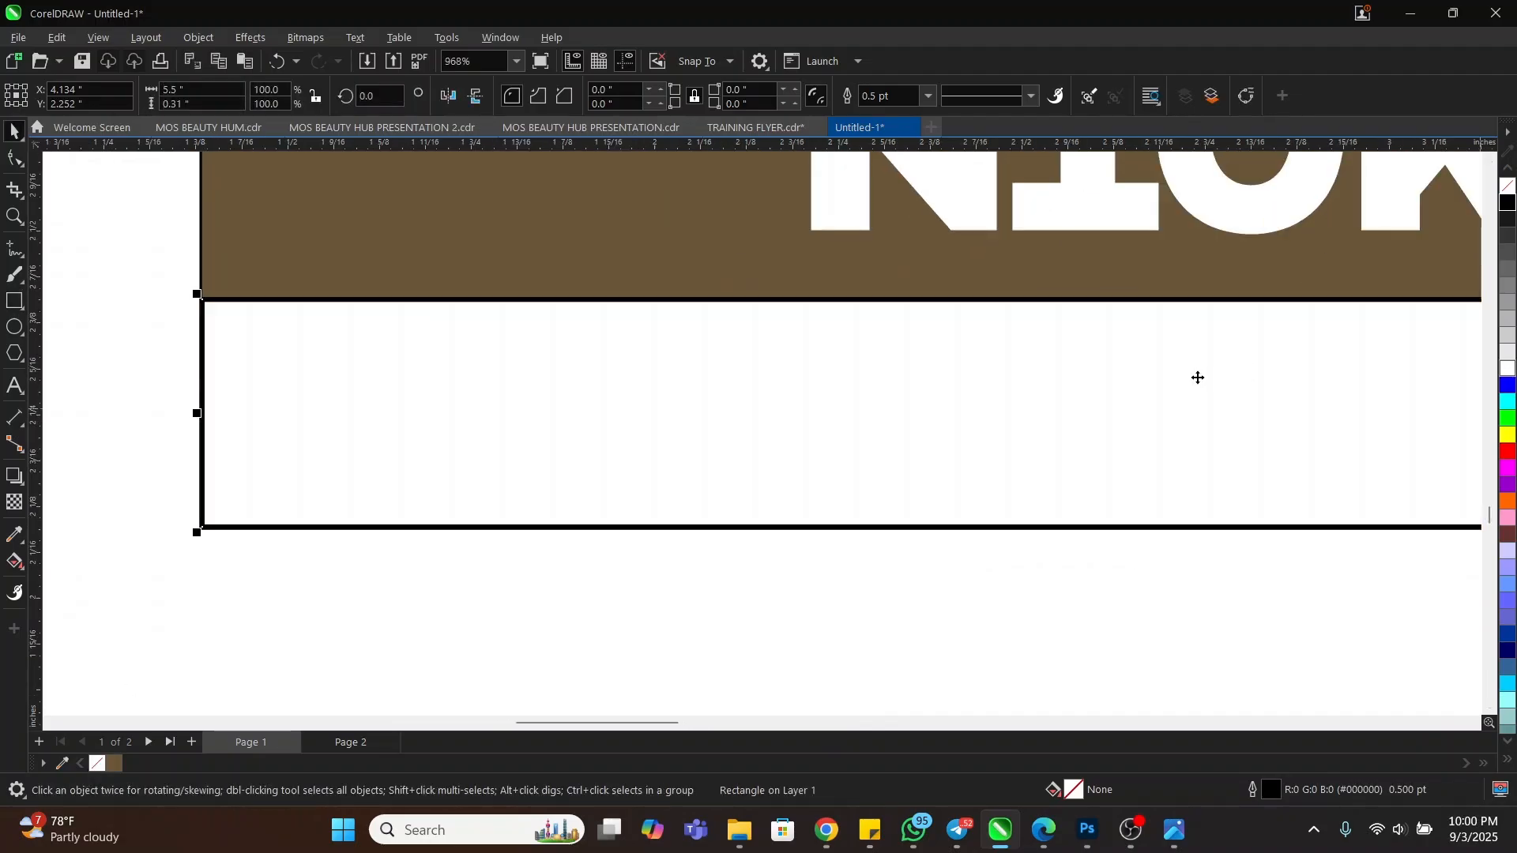
right_click(1507, 186)
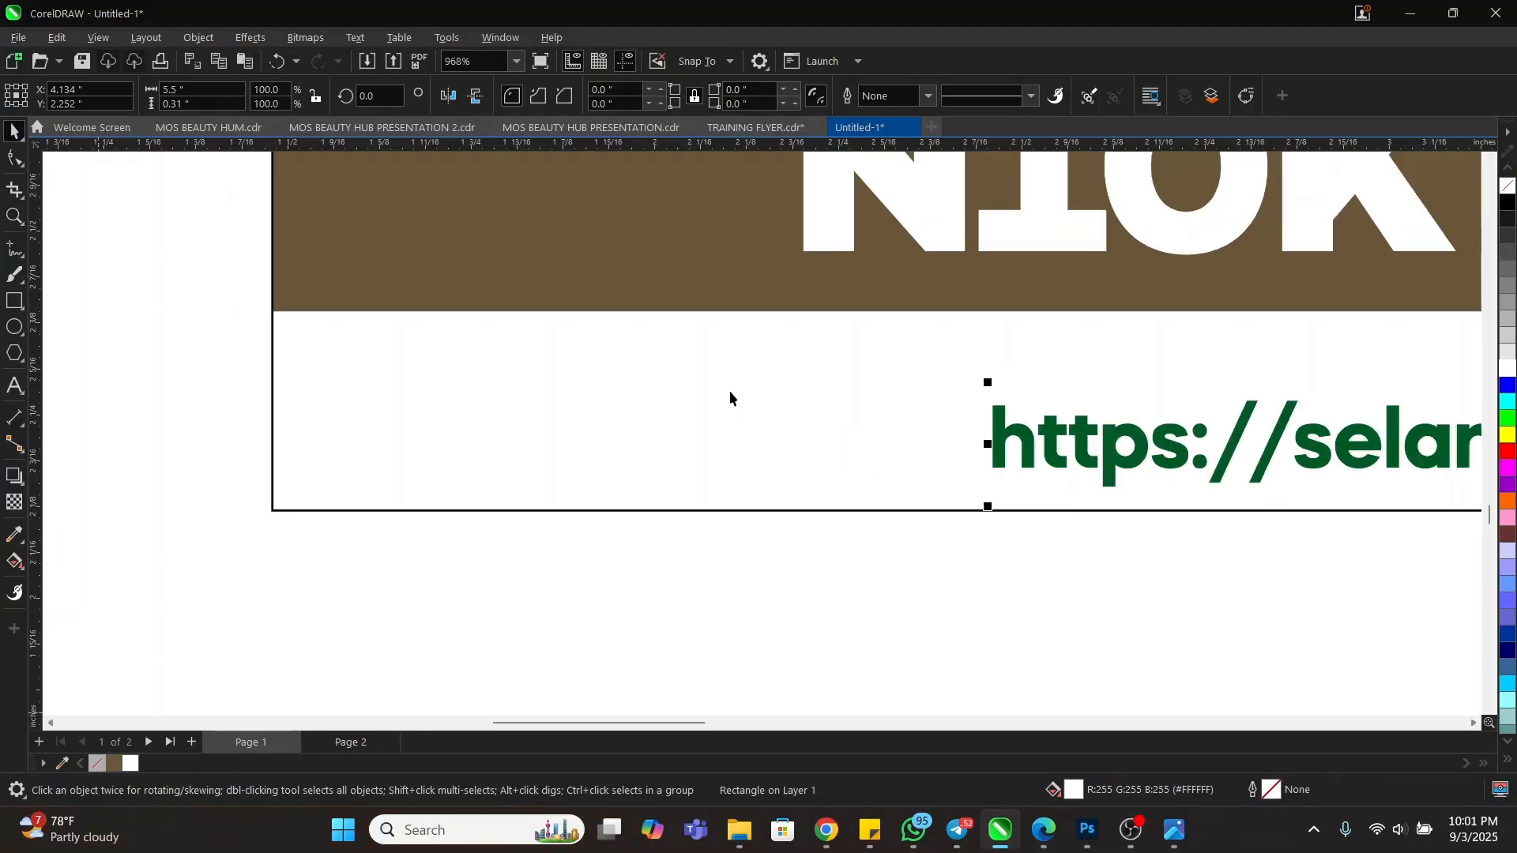
- Center the web link and contact line vertically within the white strip along the flyer's lower edge
scroll(728, 390, down, 5)
shift+click(676, 403)
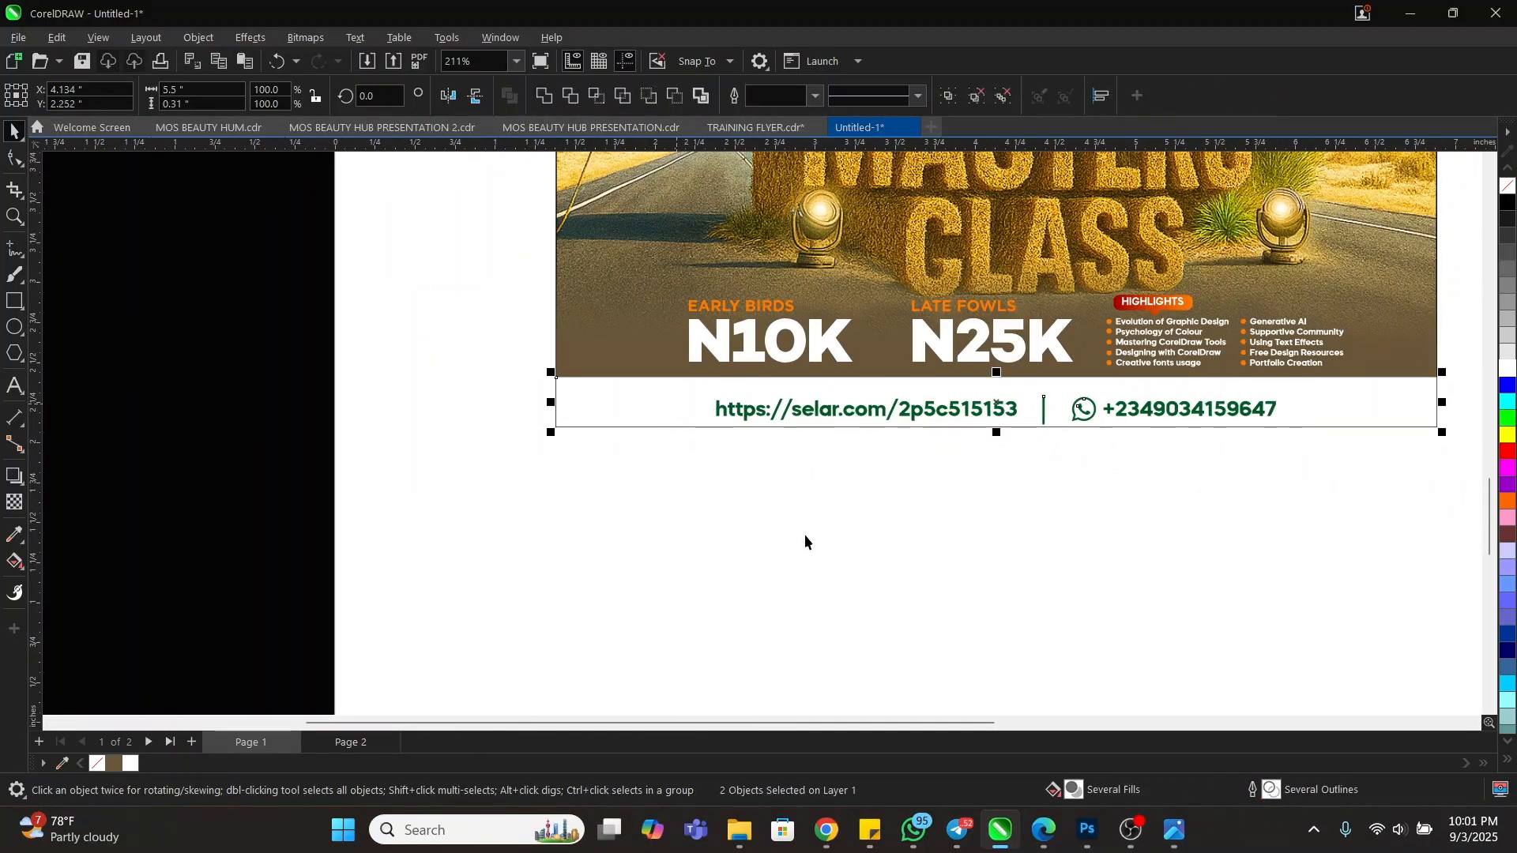
click(537, 543)
- Reduce the white strip's height to about 0.25 inches from its upper edge and re-center the contact line vertically within it
scroll(537, 543, down, 2)
key(F2)
drag(479, 291, 1153, 544)
scroll(958, 523, up, 2)
click(860, 488)
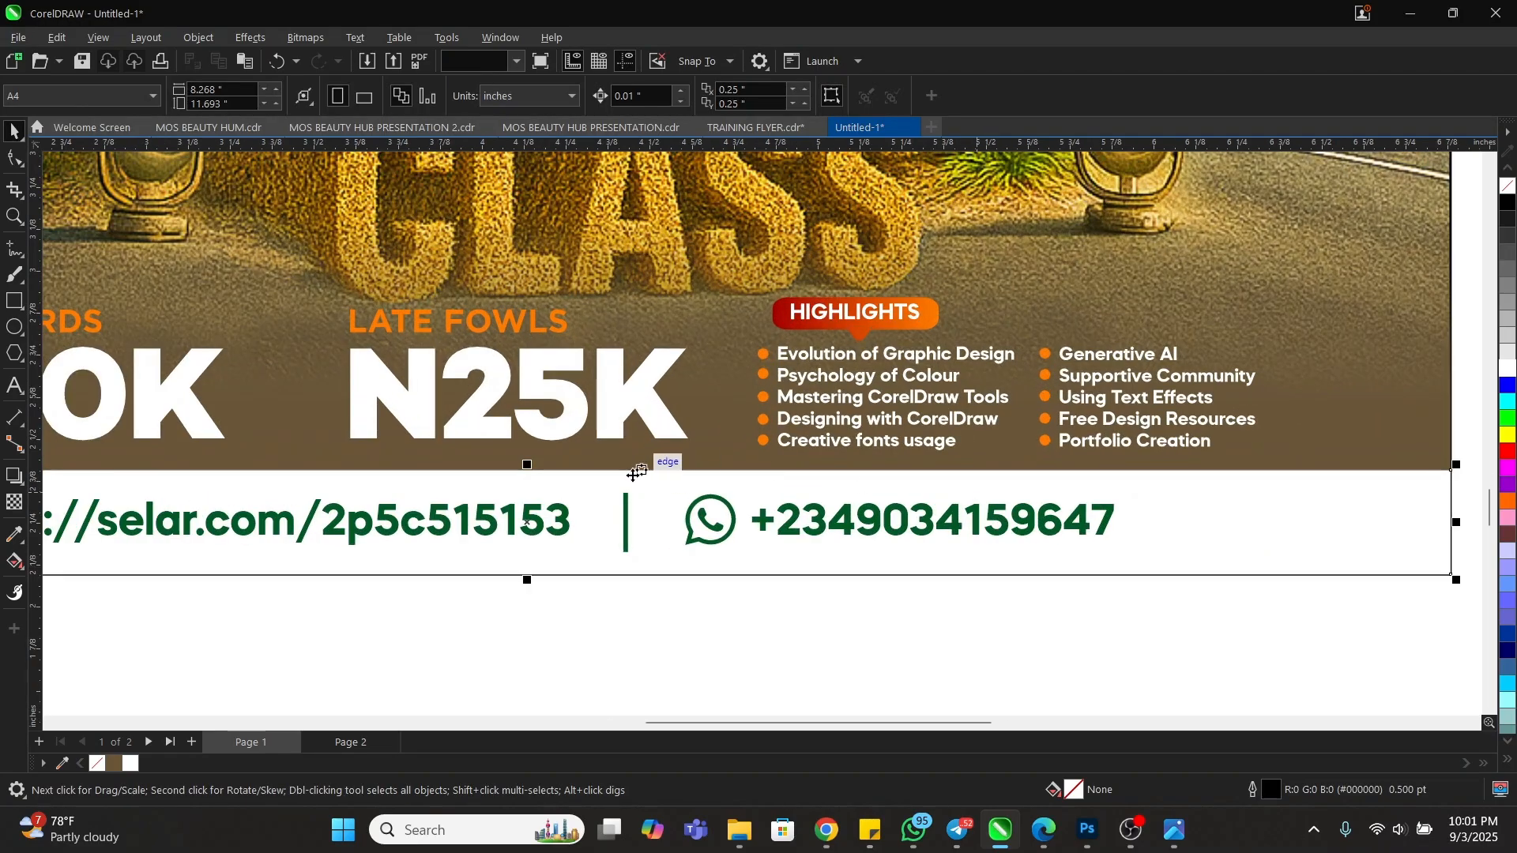
drag(518, 468, 523, 491)
click(546, 521)
shift+click(1206, 571)
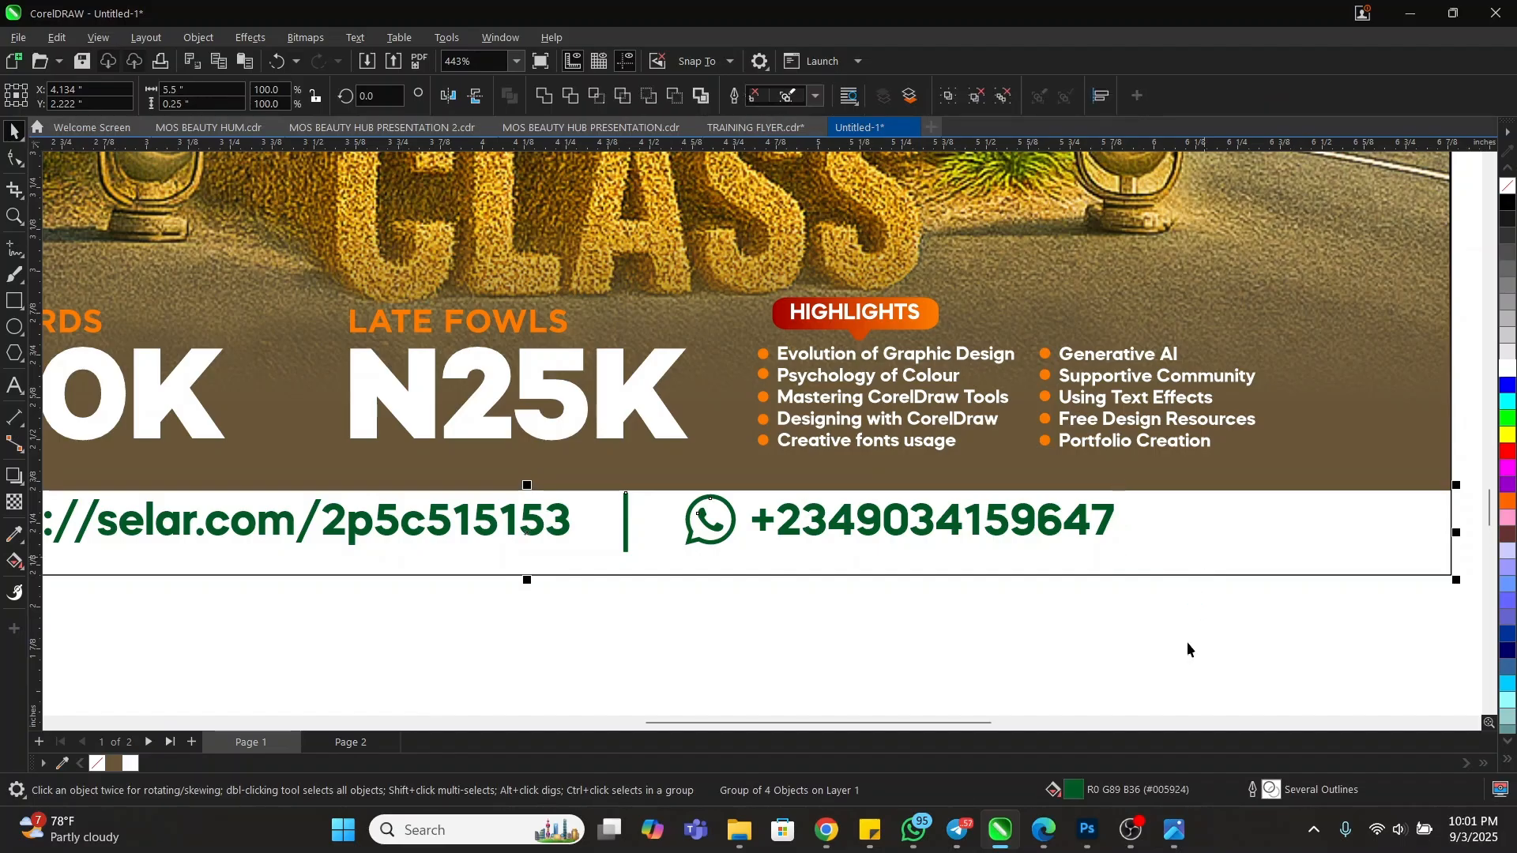
key(e)
key(Escape)
scroll(1019, 479, down, 3)
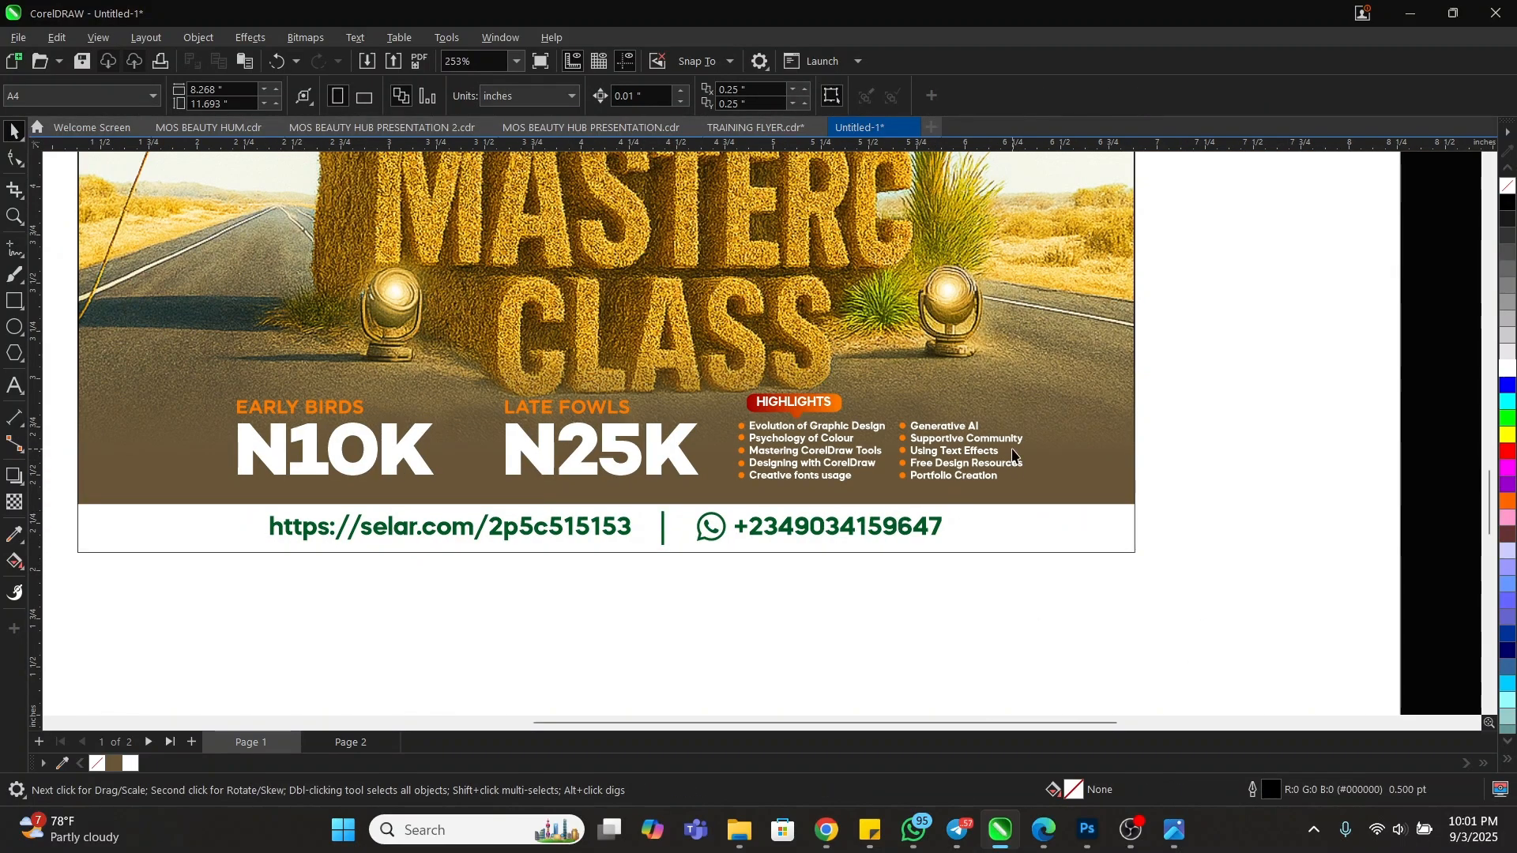
- Darken the brown faded rectangle behind the pricing with a uniform fill of #473210
click(1082, 468)
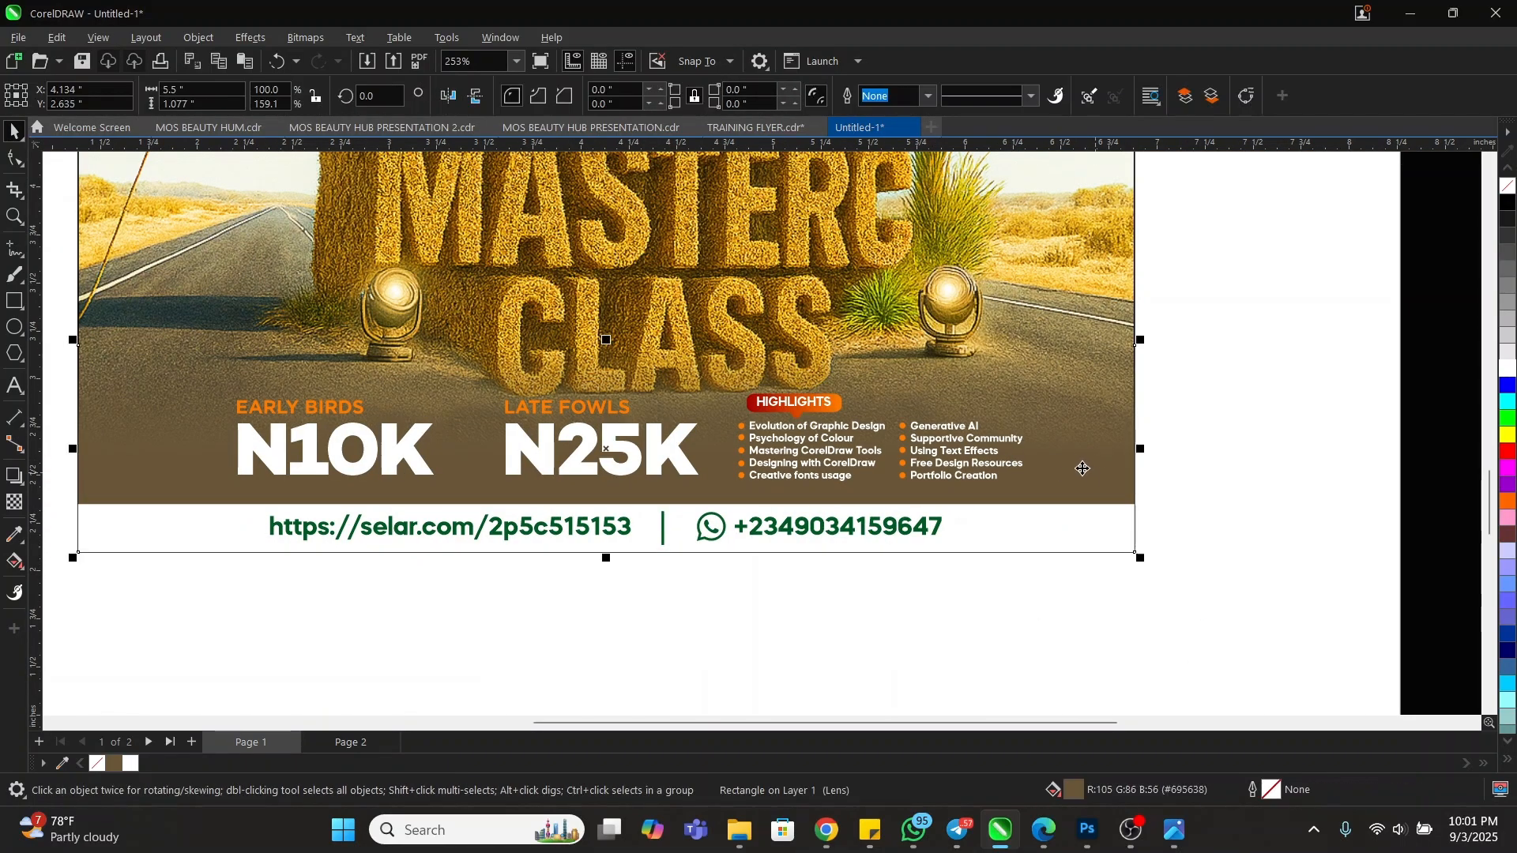
double_click(1075, 788)
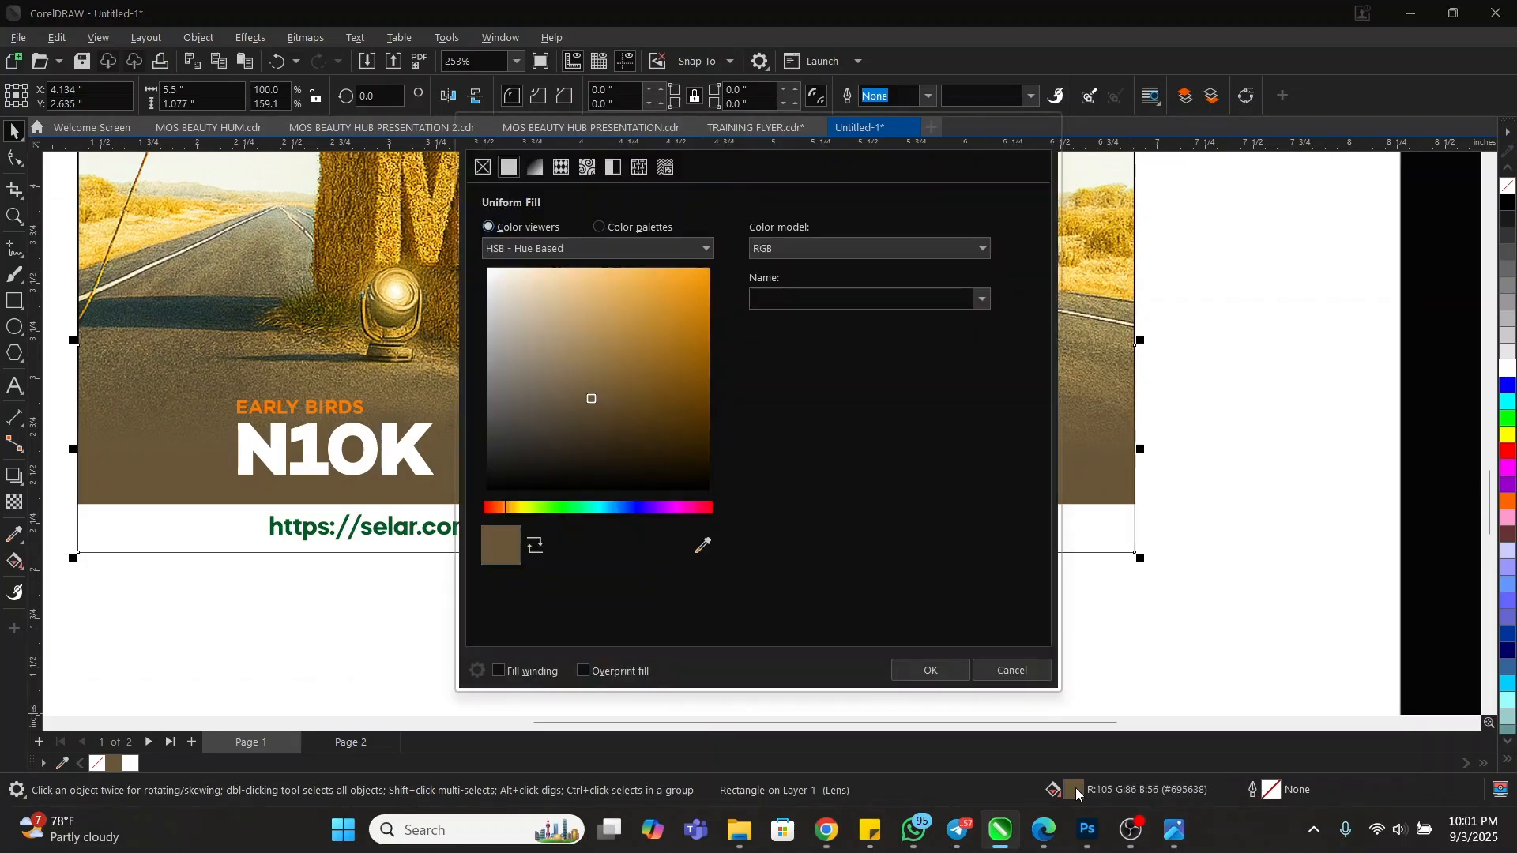
drag(815, 137, 1149, 134)
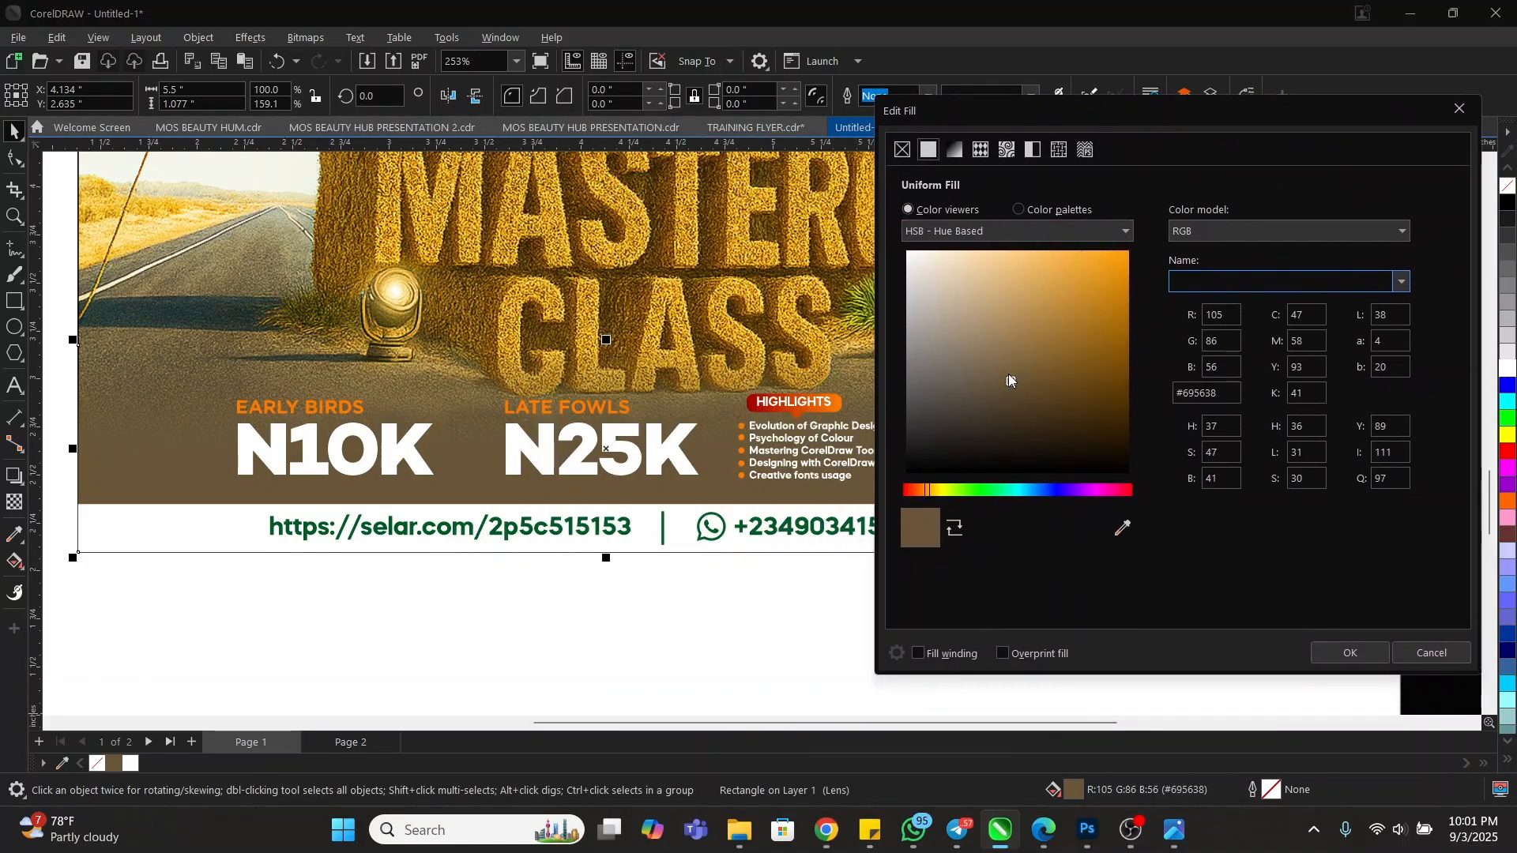
drag(1012, 377, 1079, 410)
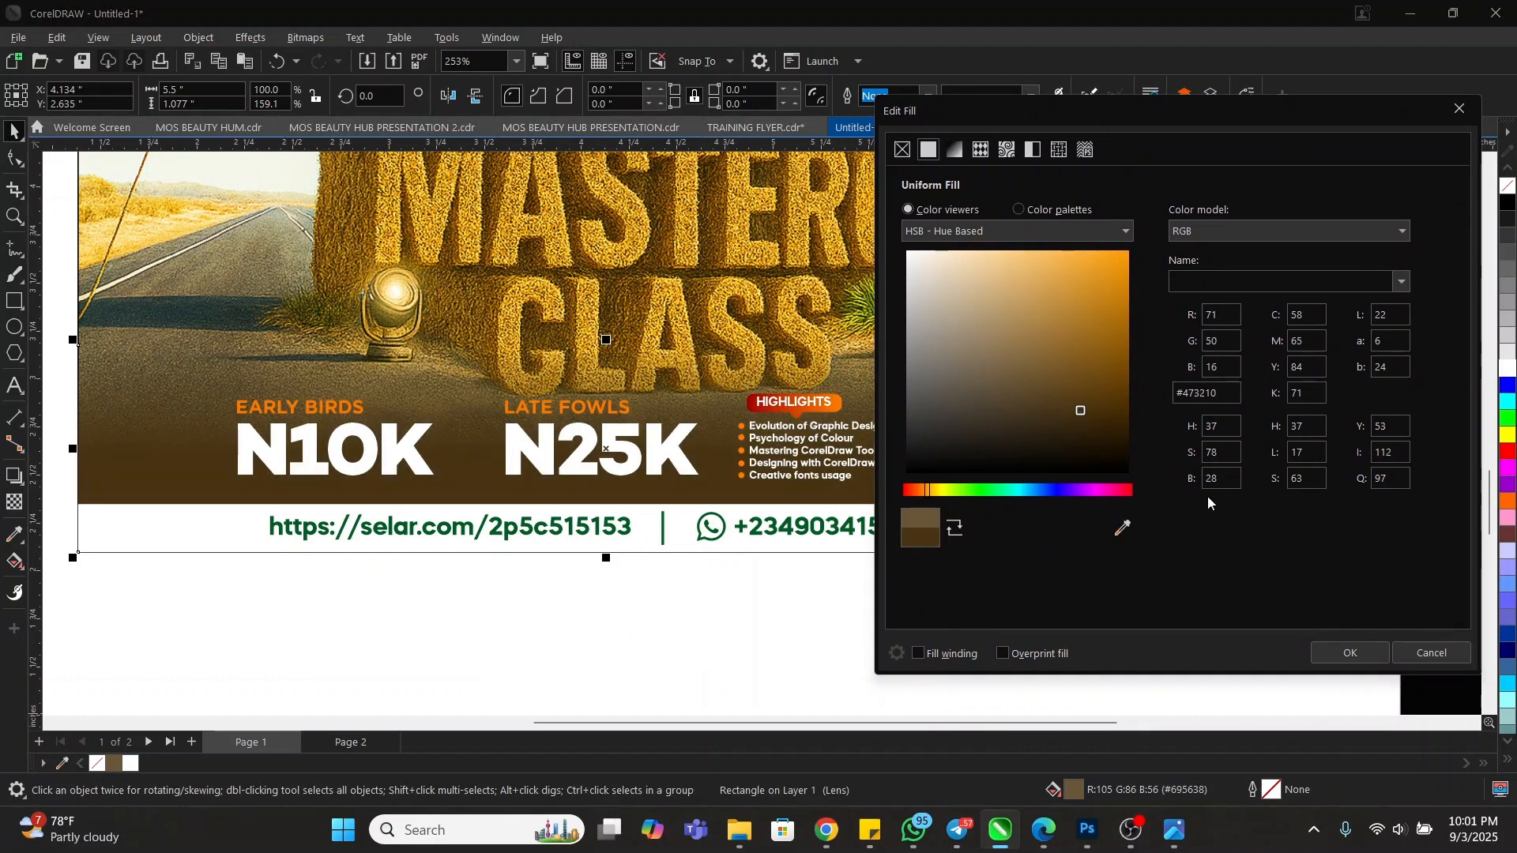
click(1344, 653)
- Examine the whole flyer fitted to the view and in a full-screen preview
key(z)
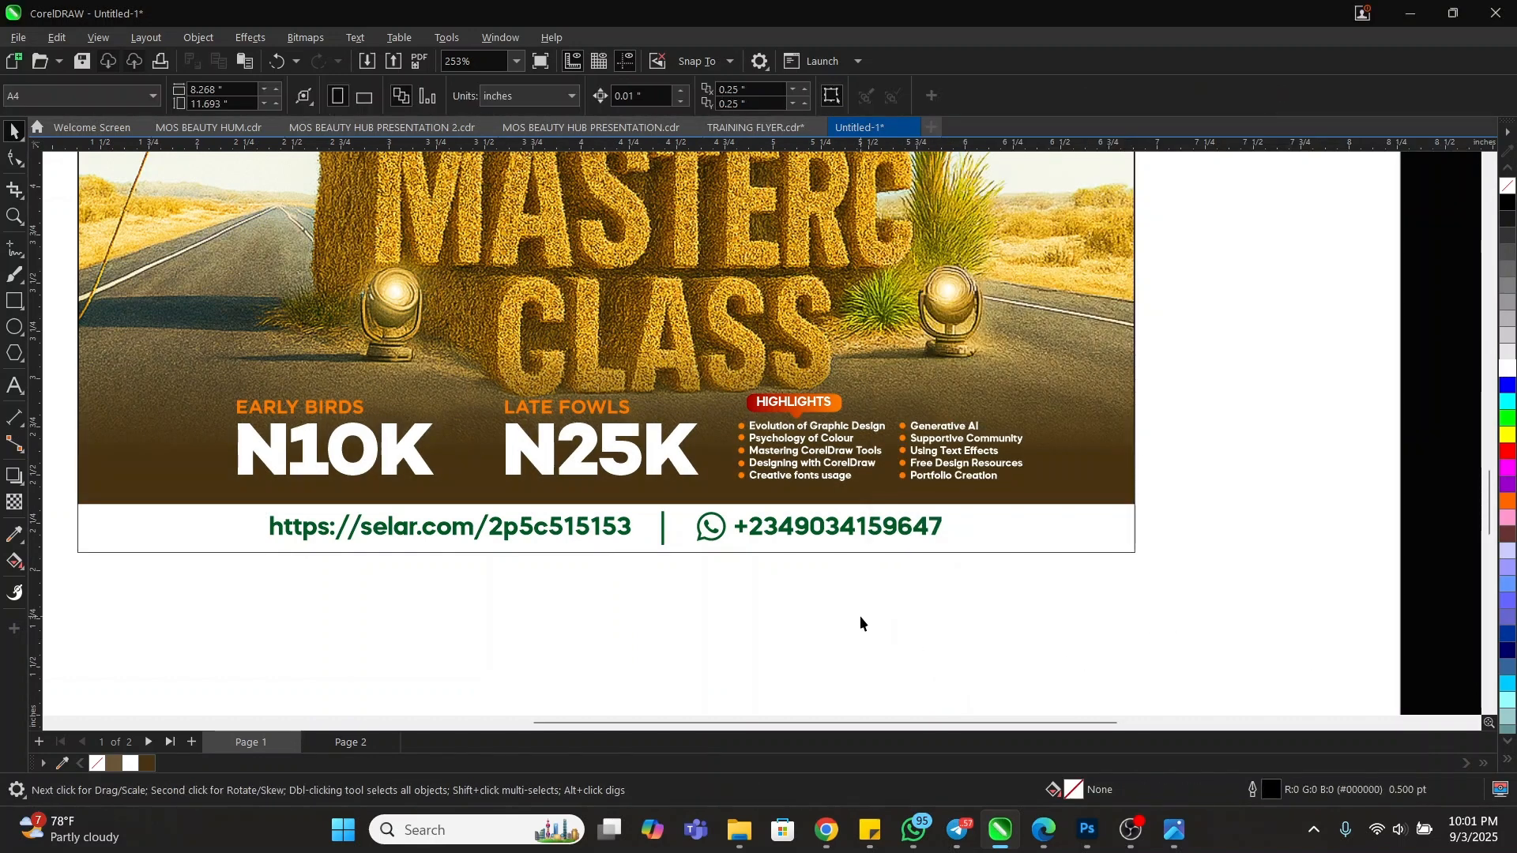
key(F3)
key(F3)
key(F3)
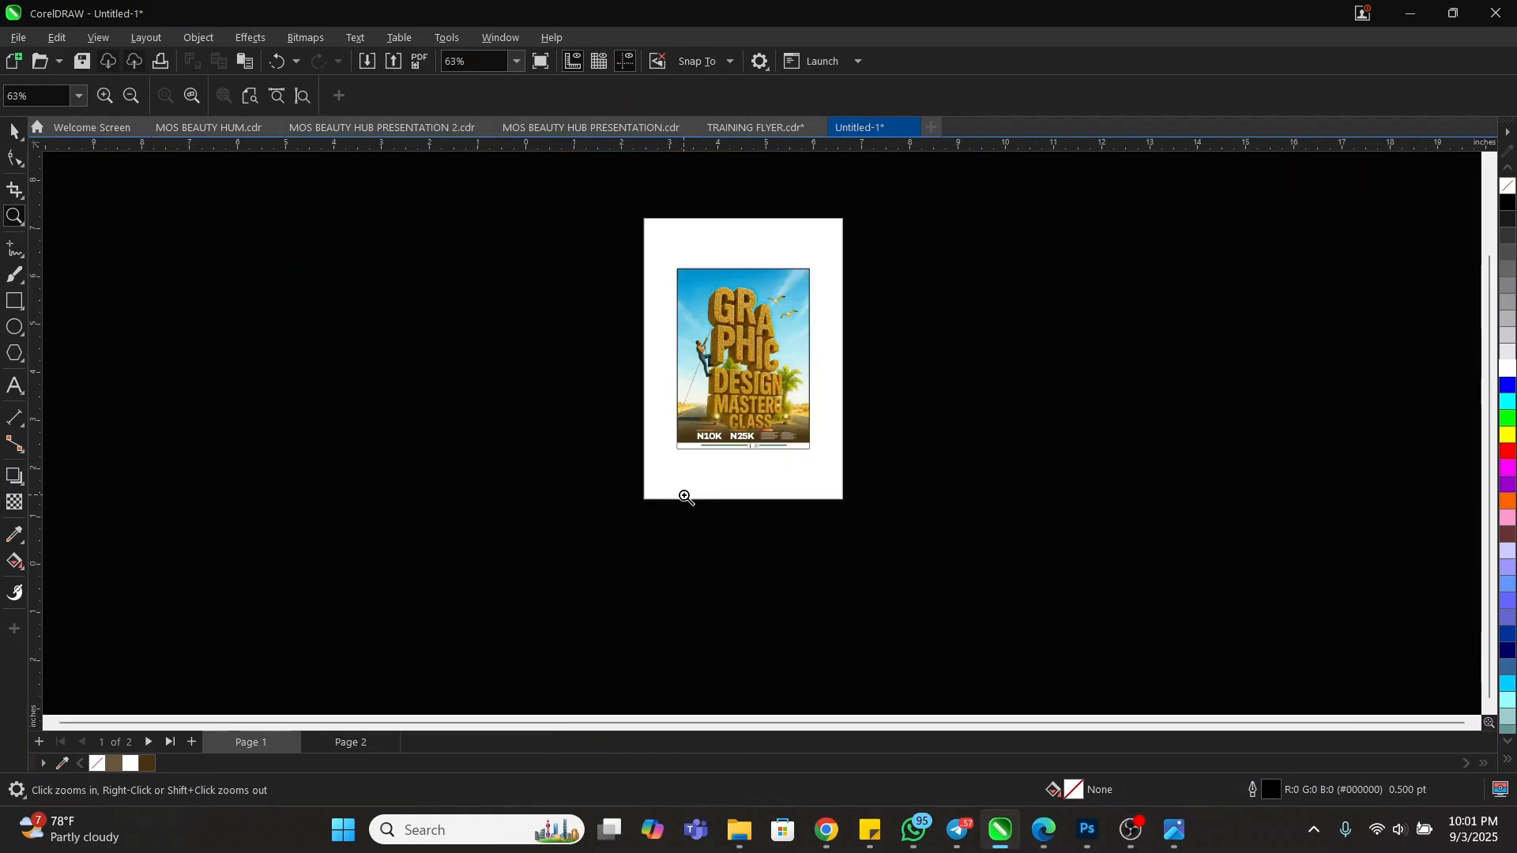
drag(654, 256, 865, 486)
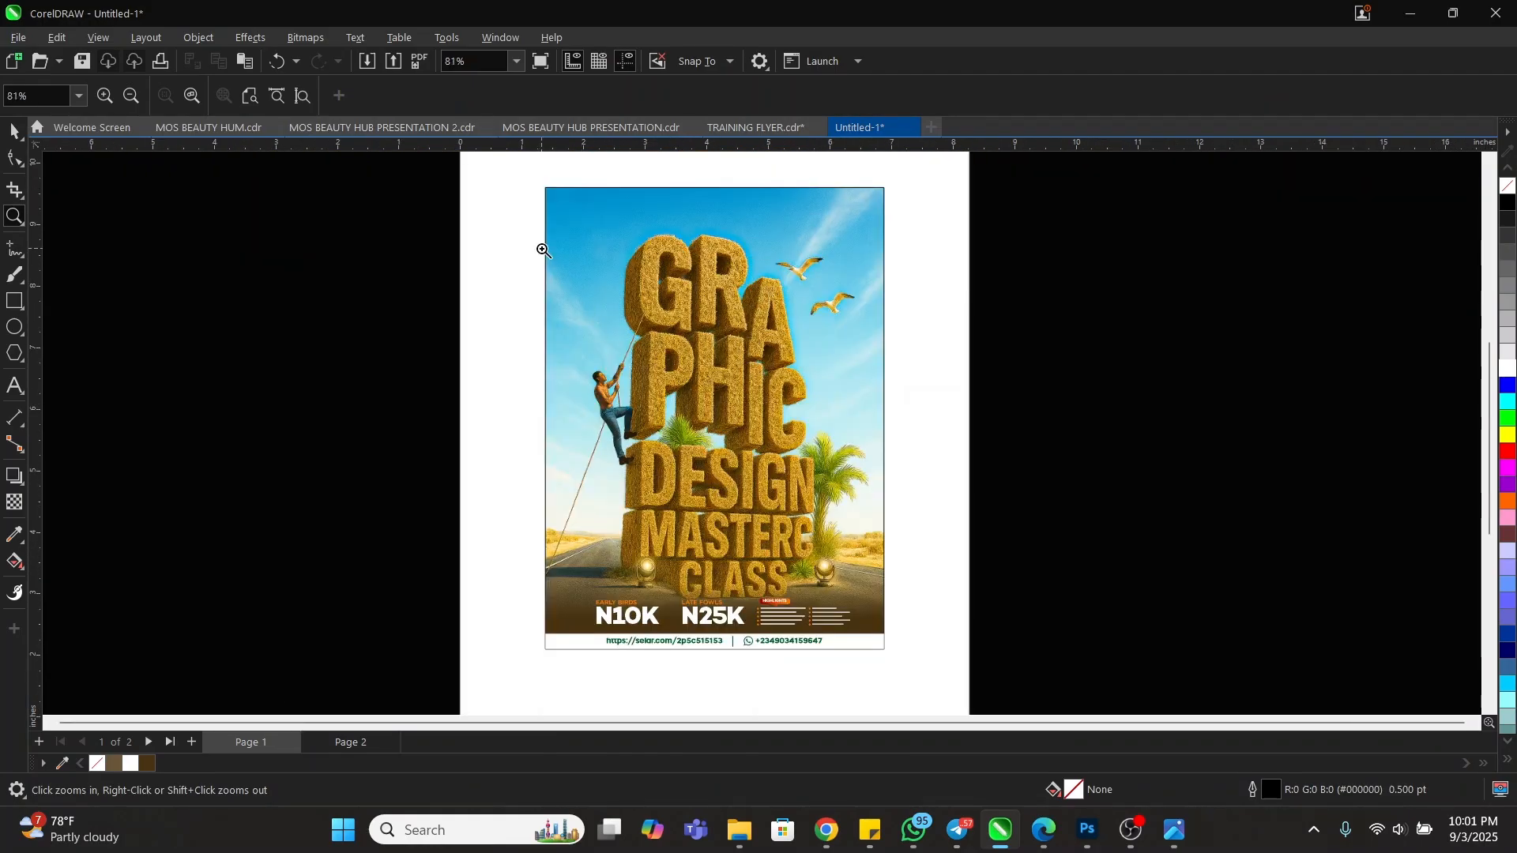
drag(542, 181, 911, 672)
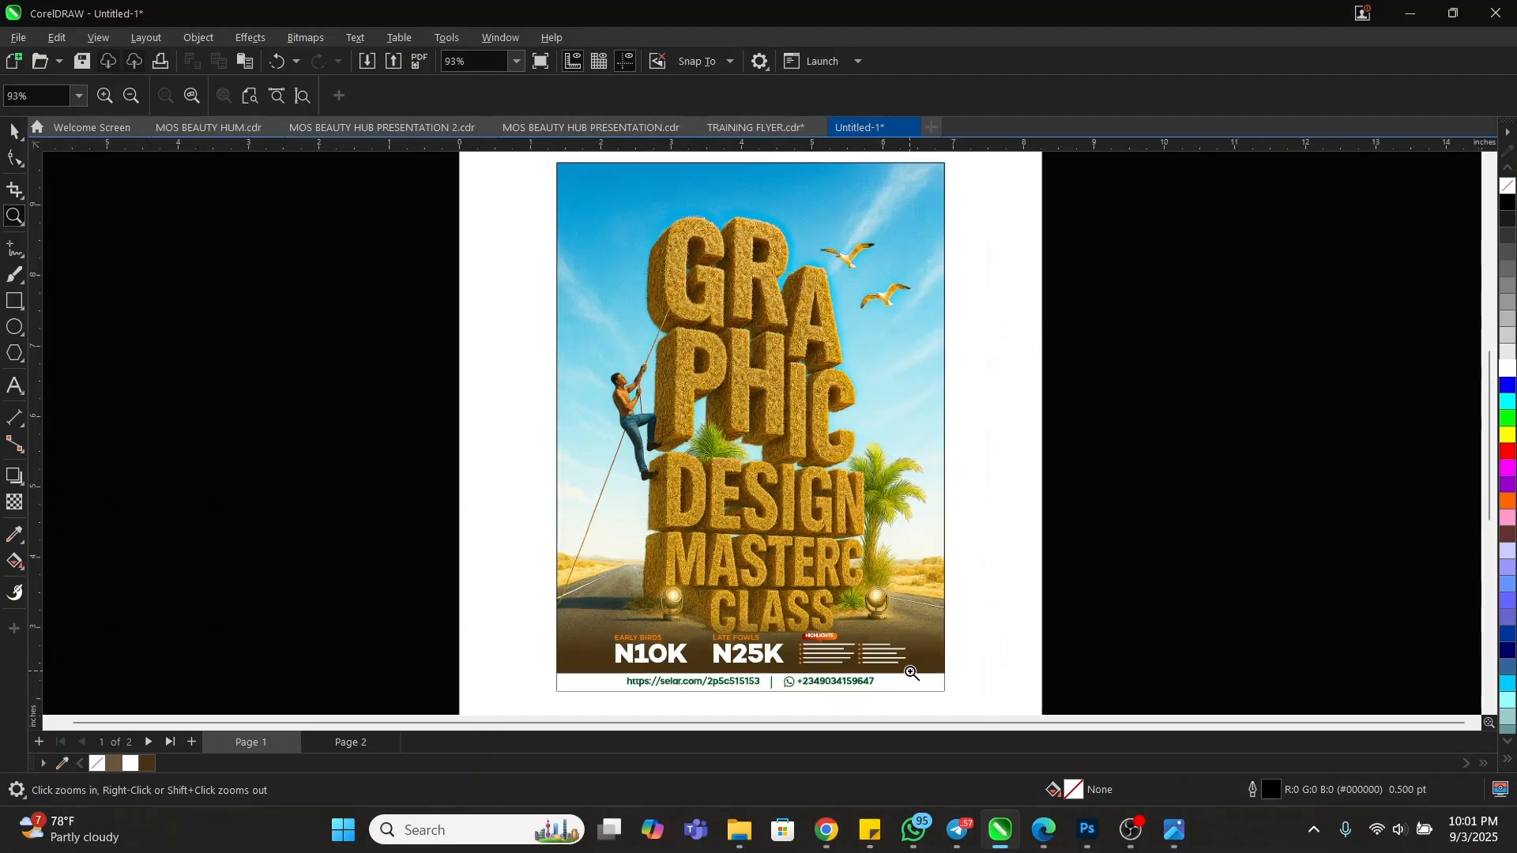
key(space)
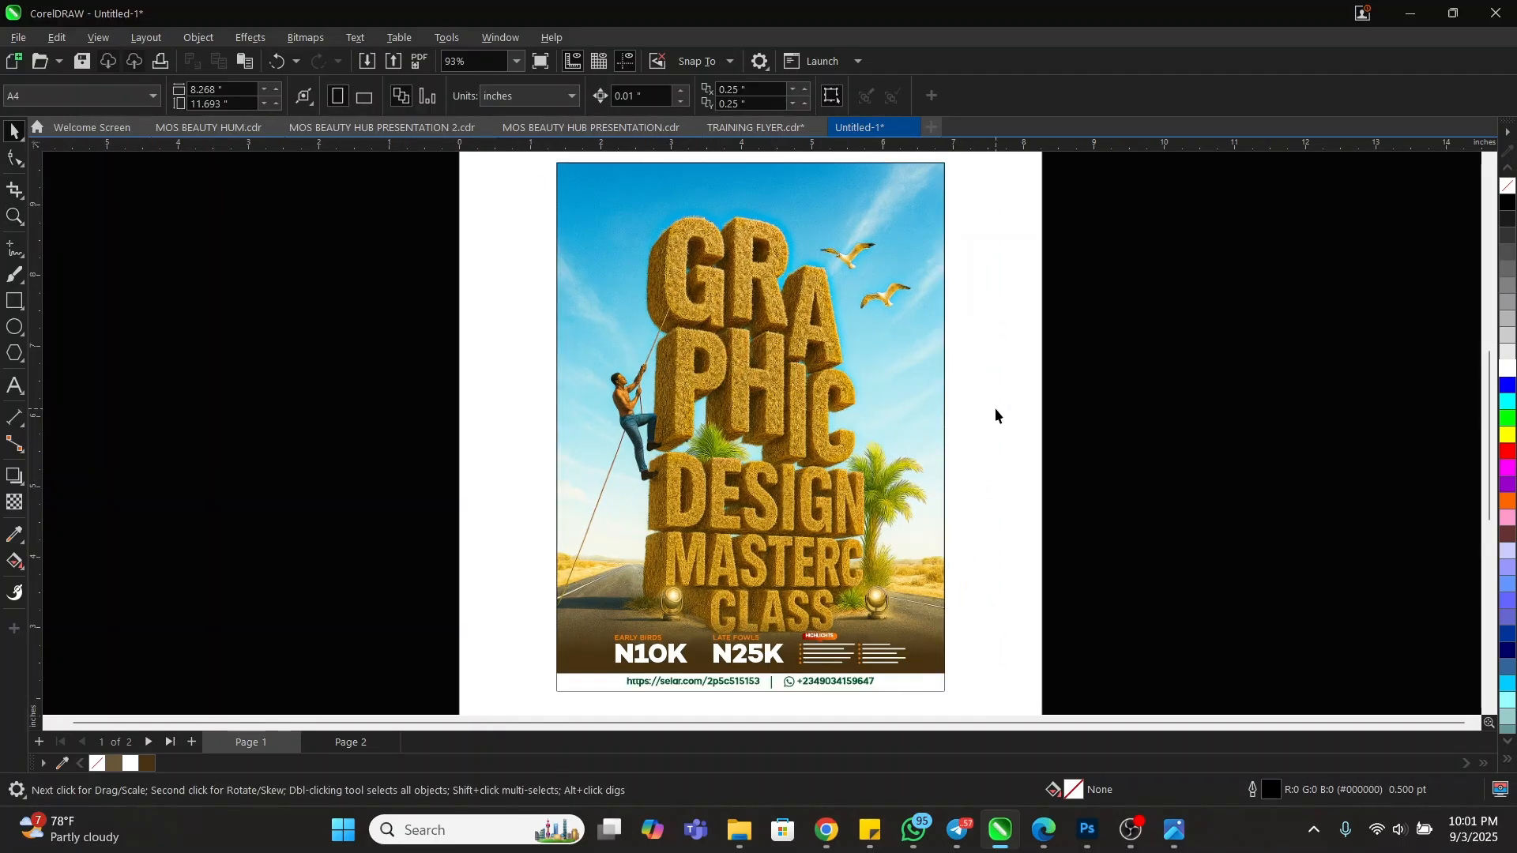
key(space)
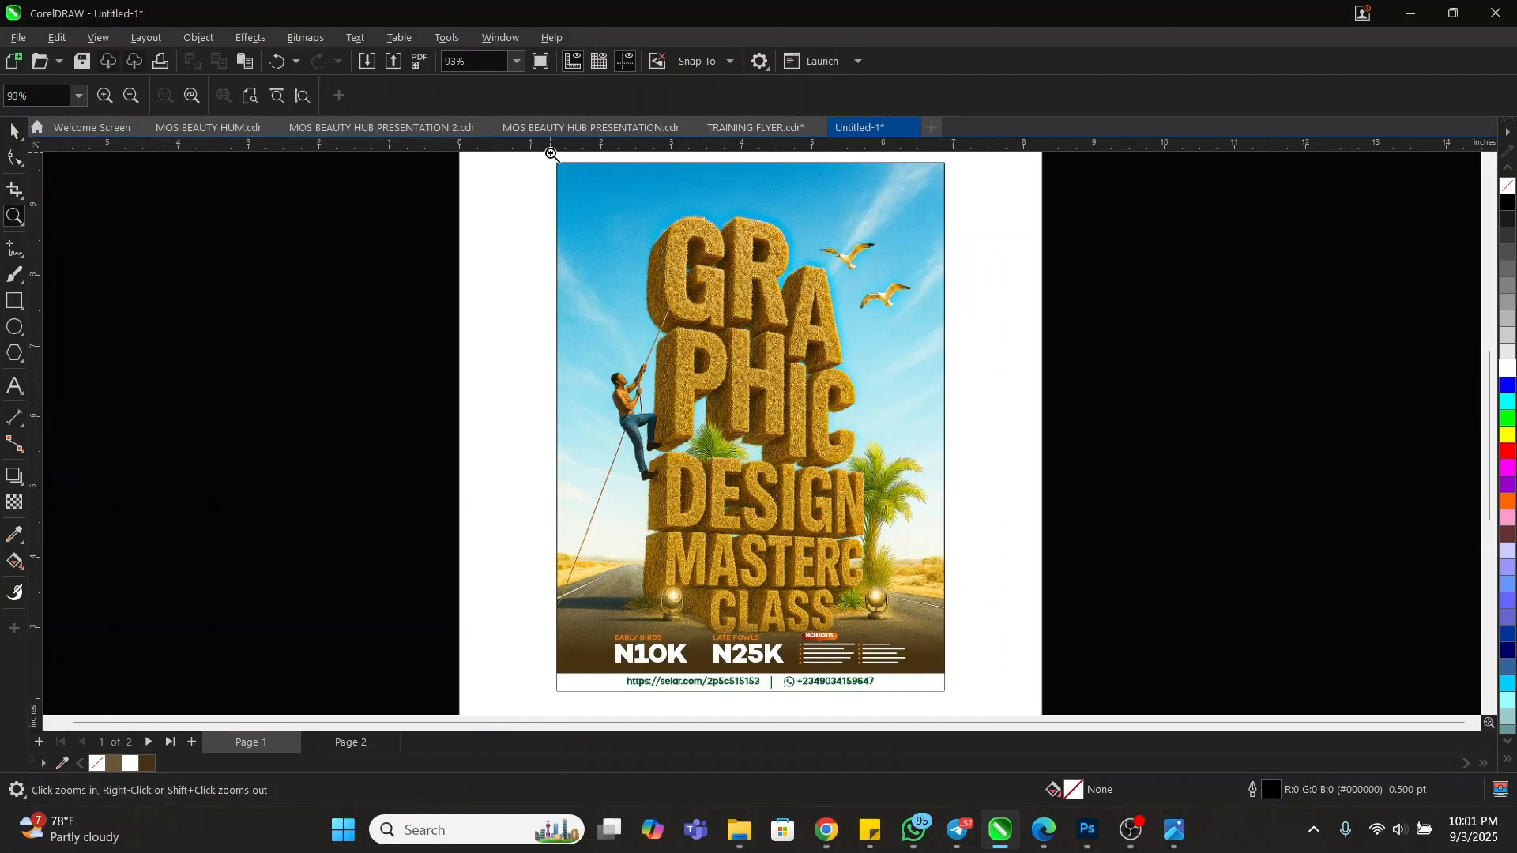
drag(674, 294, 953, 699)
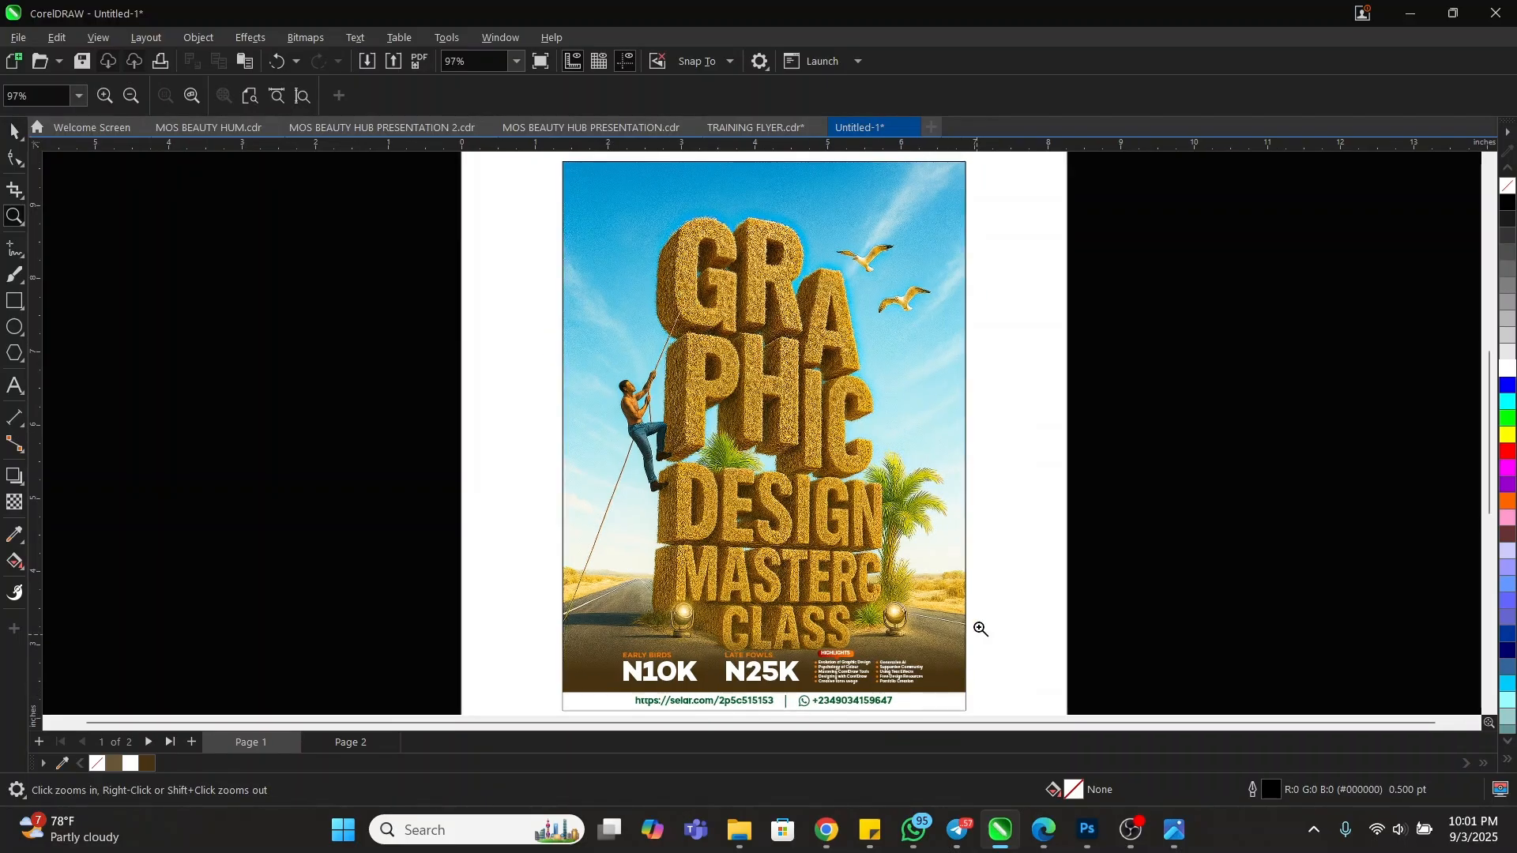
key(space)
right_click(1019, 472)
click(1070, 487)
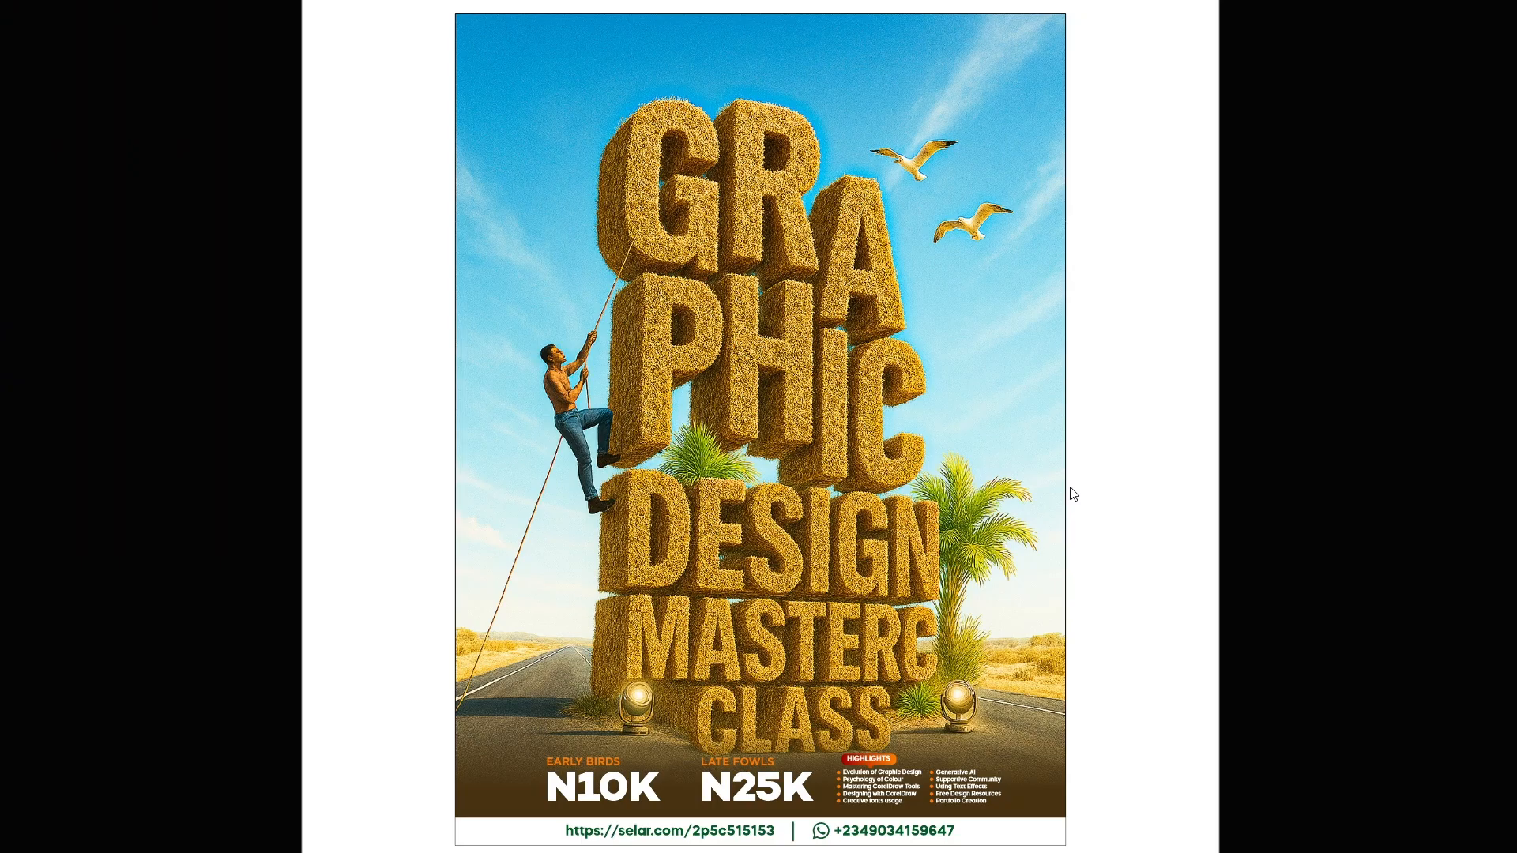
click(1073, 493)
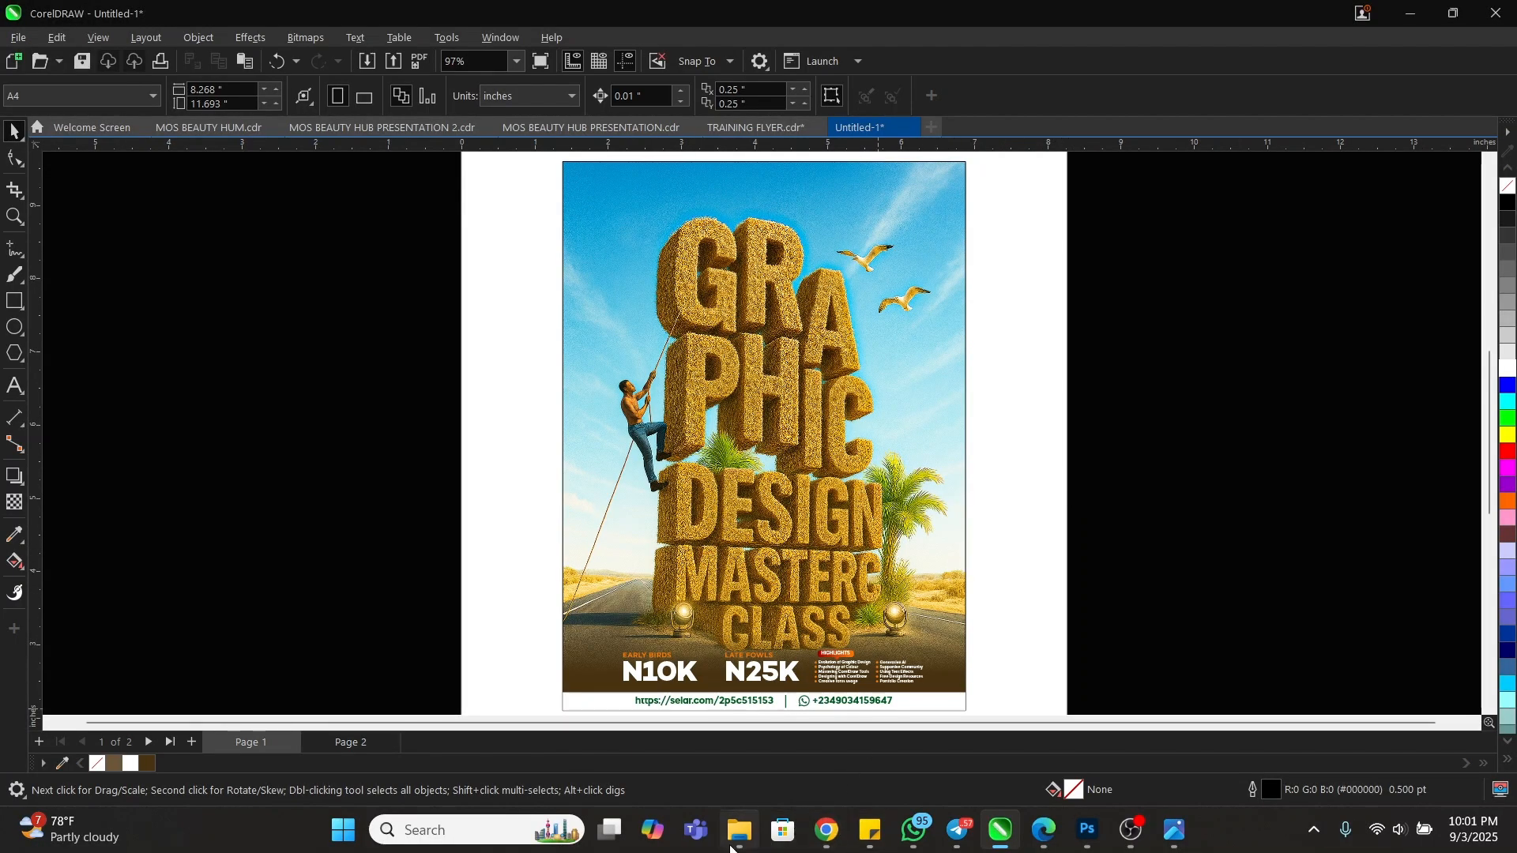
- Switch to File Explorer and open the image 3 copy from the Downloads folder for viewing
click(743, 839)
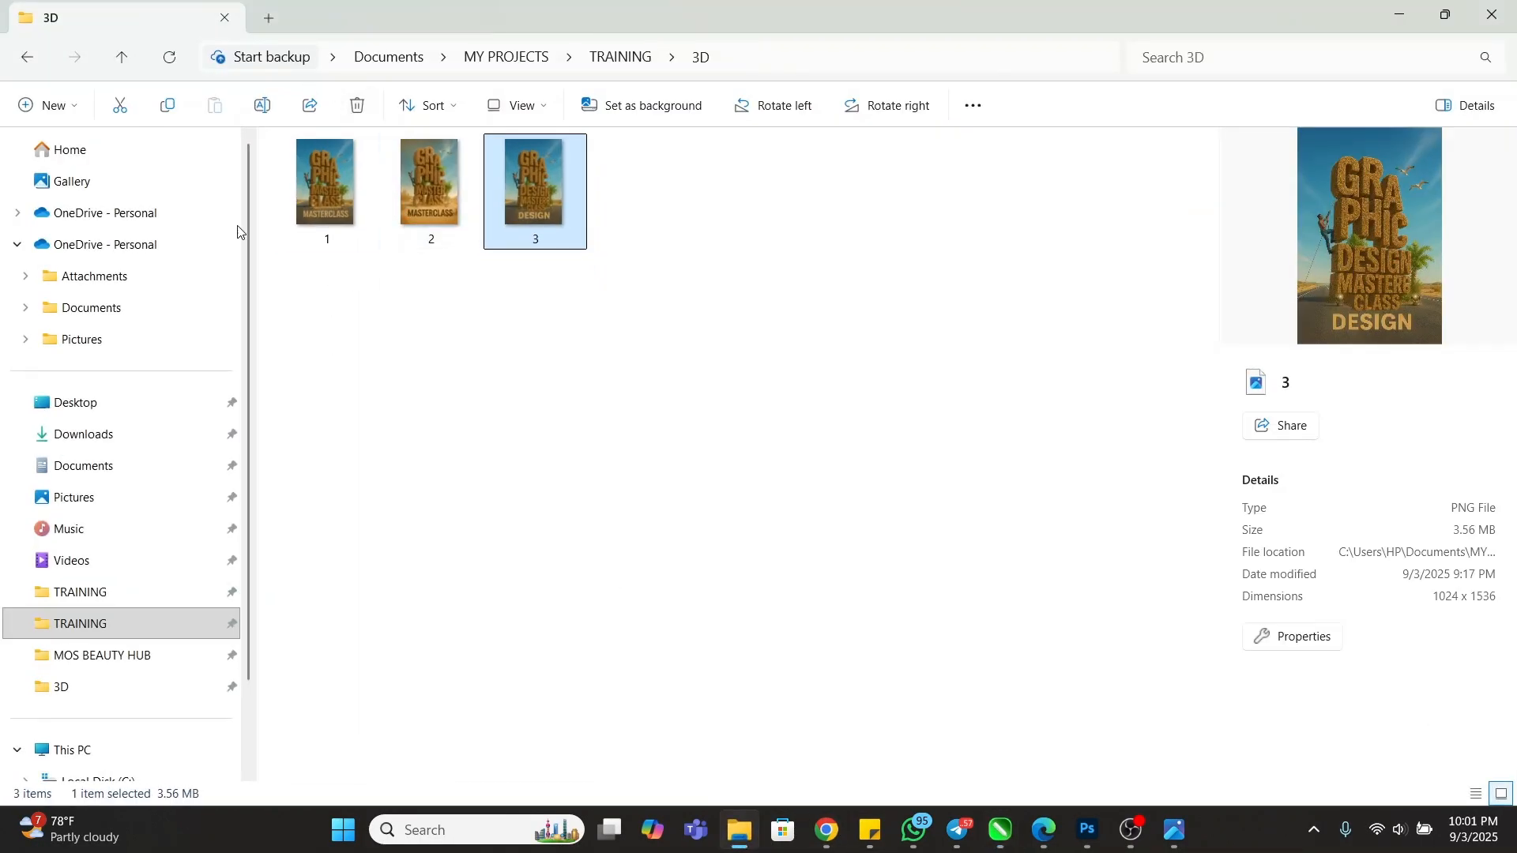
click(105, 445)
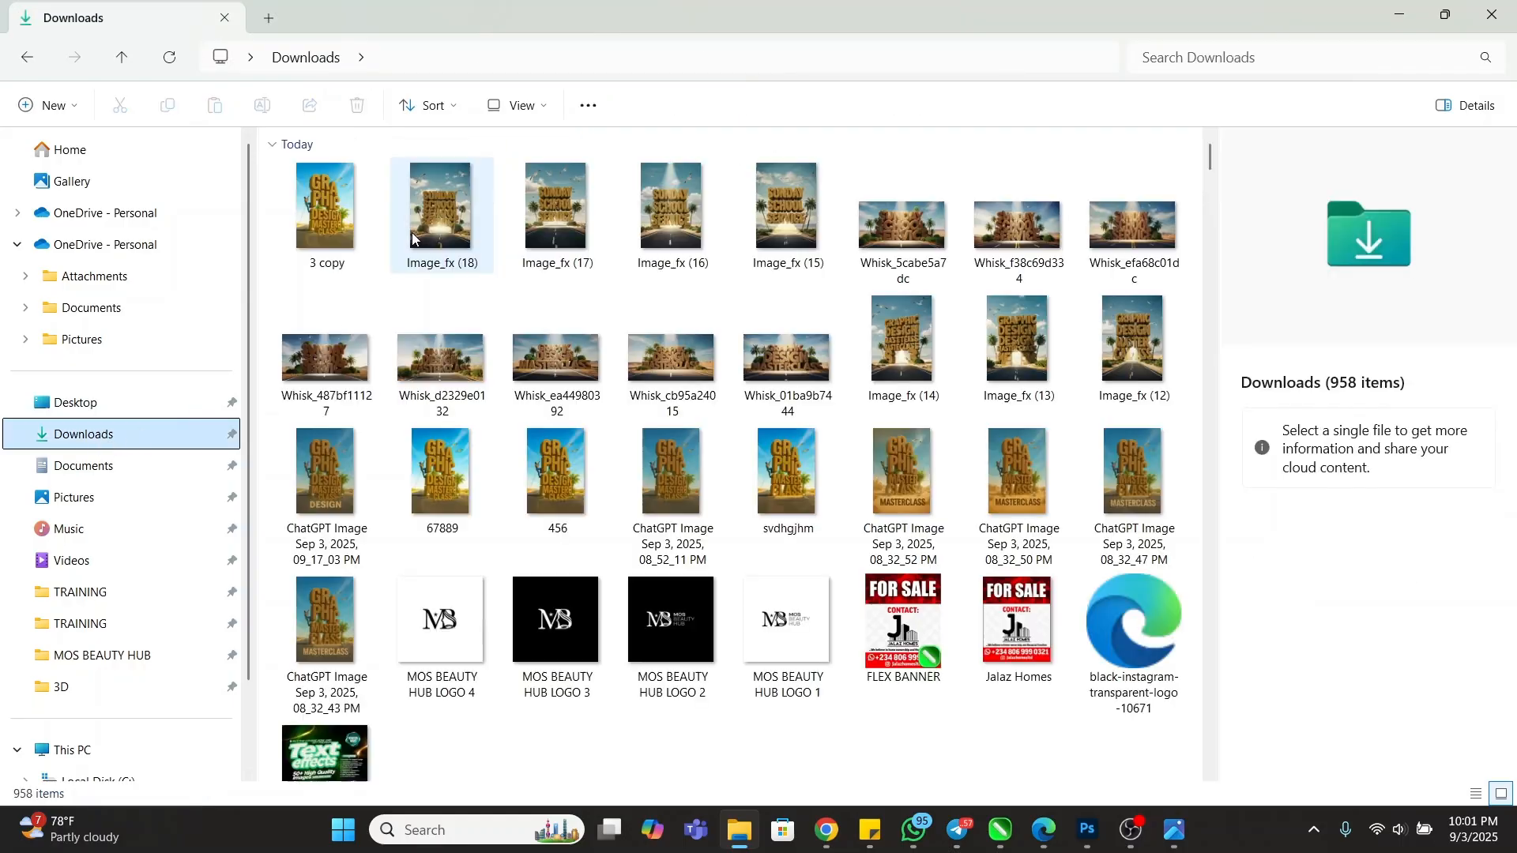
click(336, 216)
double_click(336, 216)
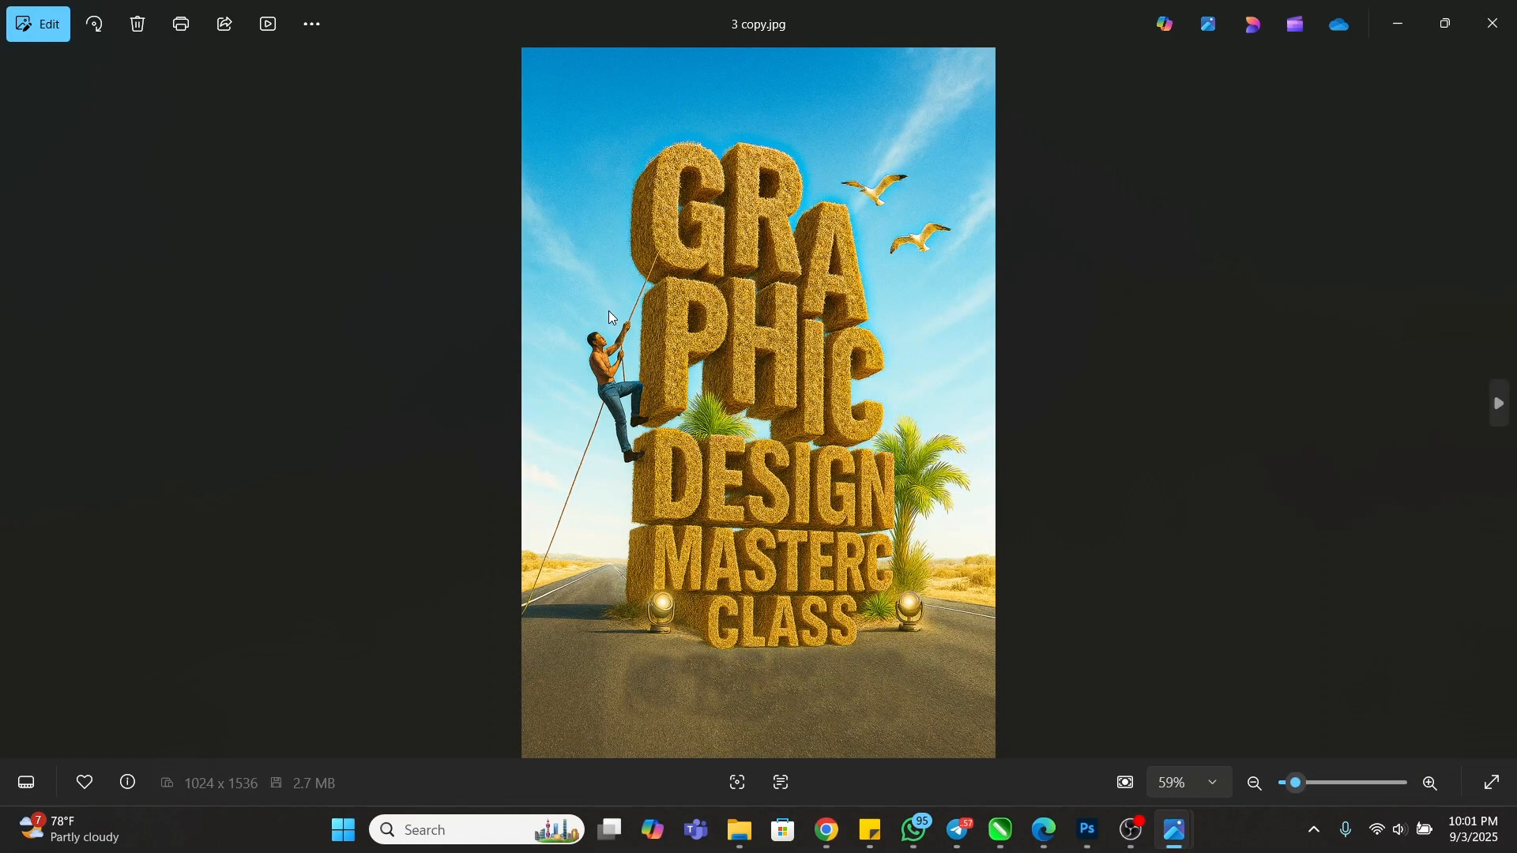
- Browse the Sunday School Service 3D text images that follow 3 copy and compare their lettering and scenery
key(Right)
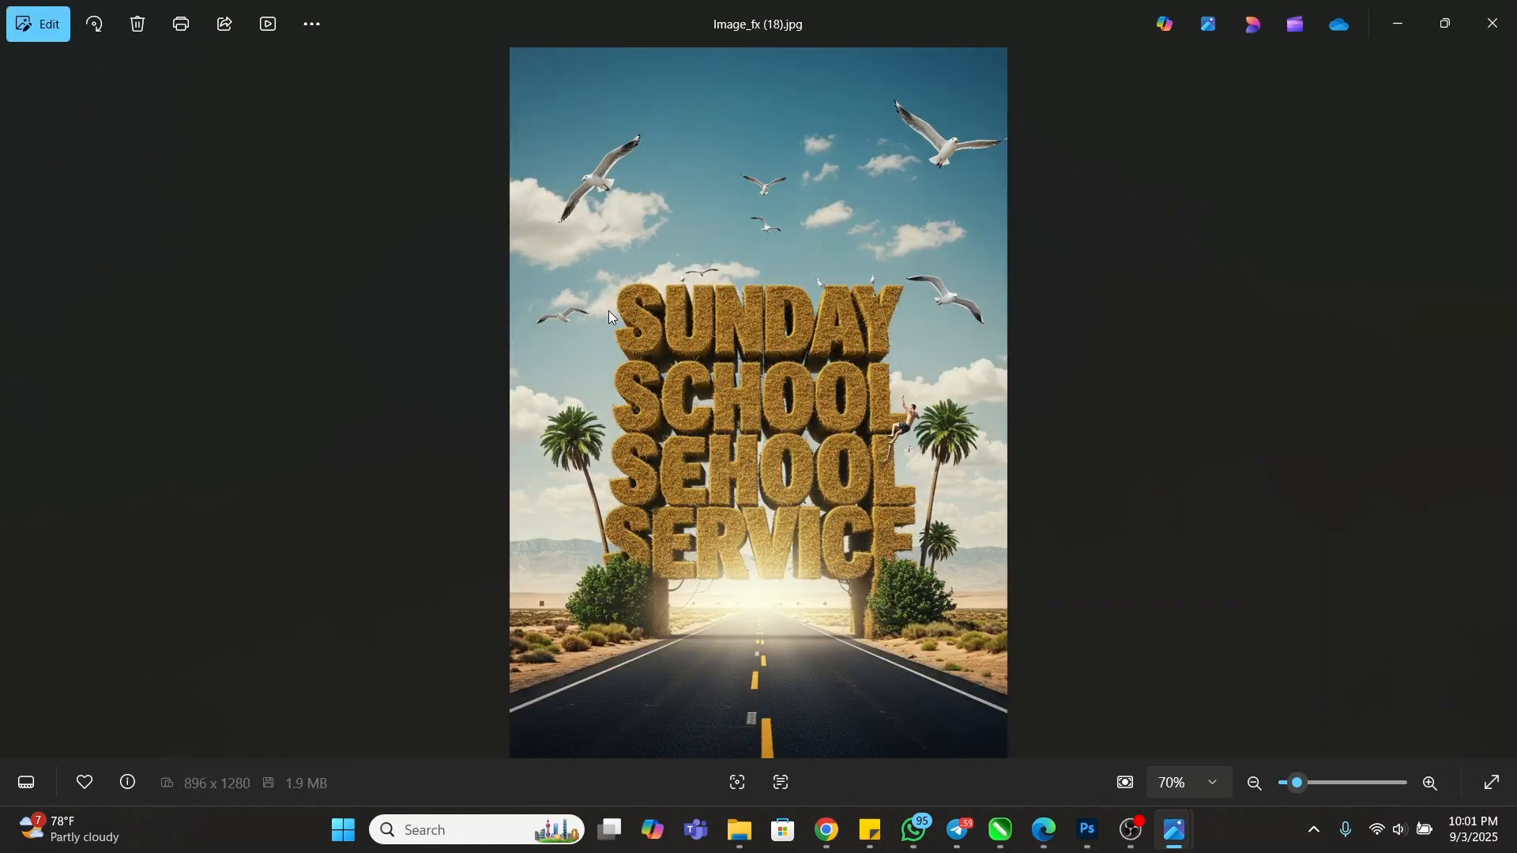
key(Right)
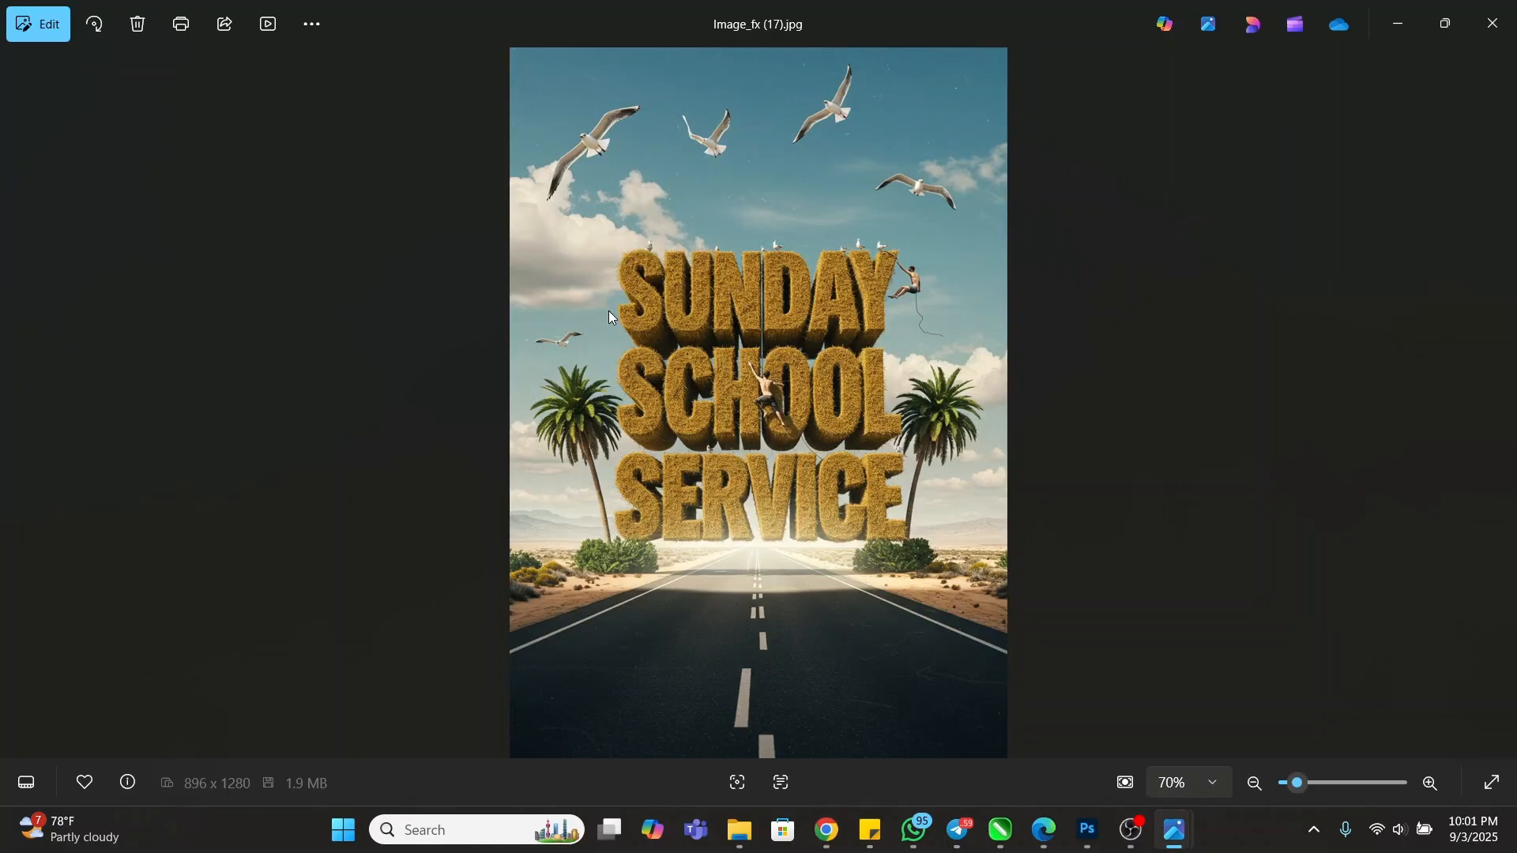
key(Right)
key(Right)
key(Left)
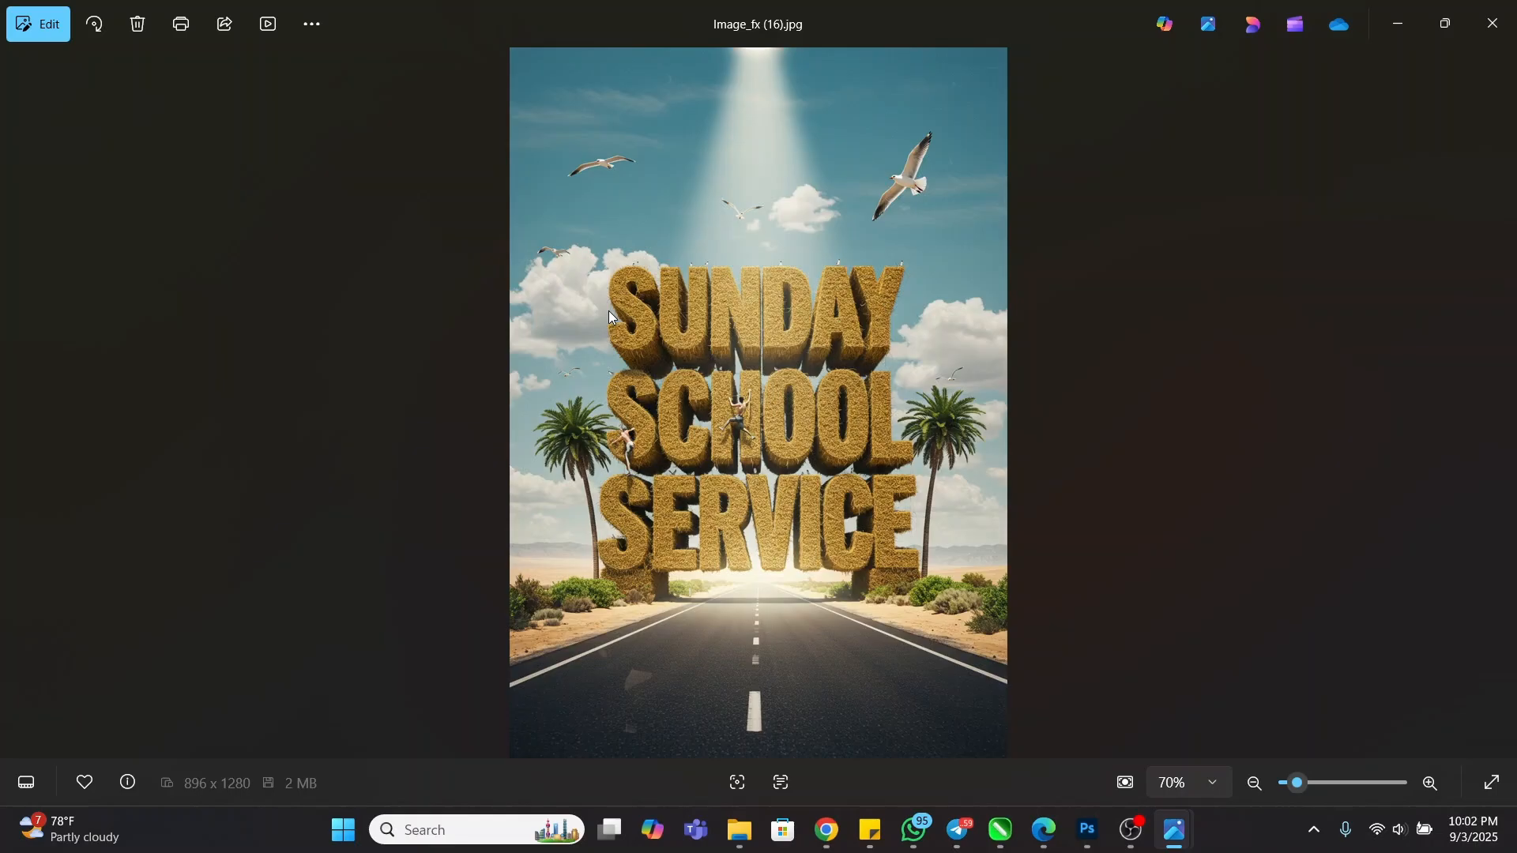
key(Left)
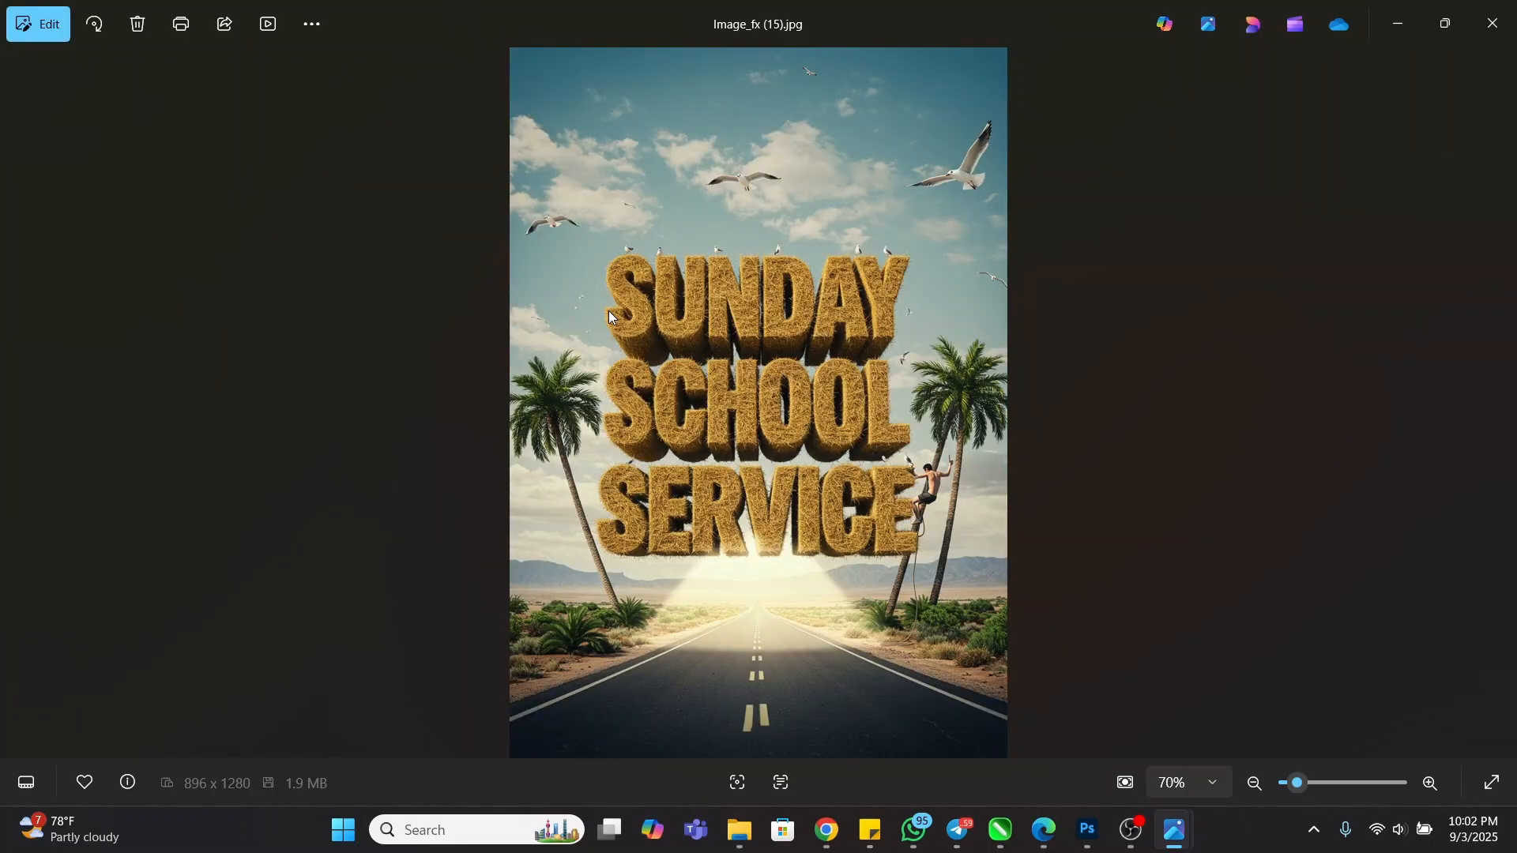
key(Left)
key(Left)
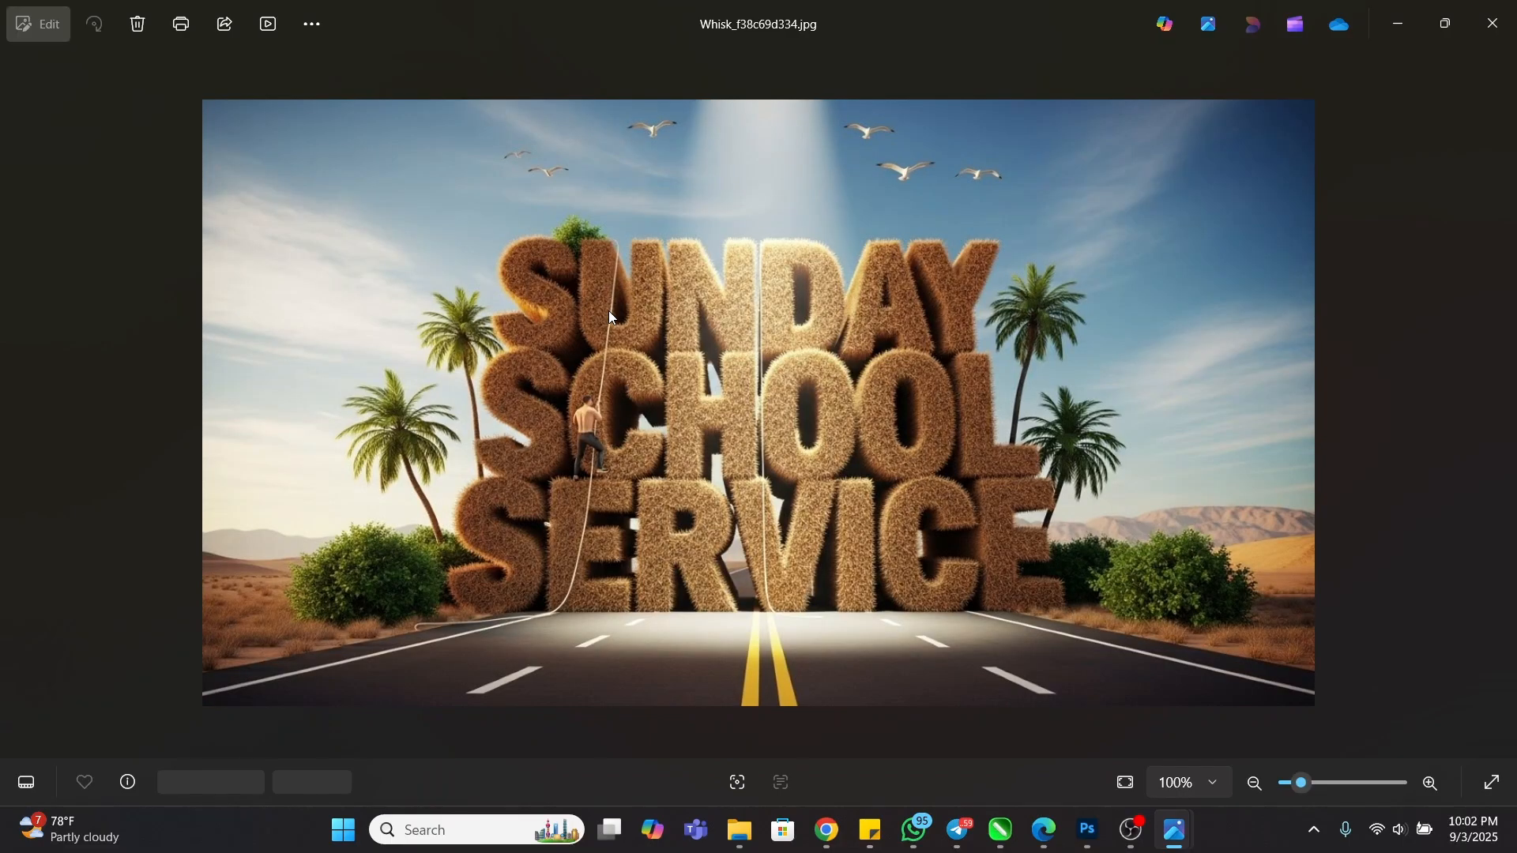
key(Left)
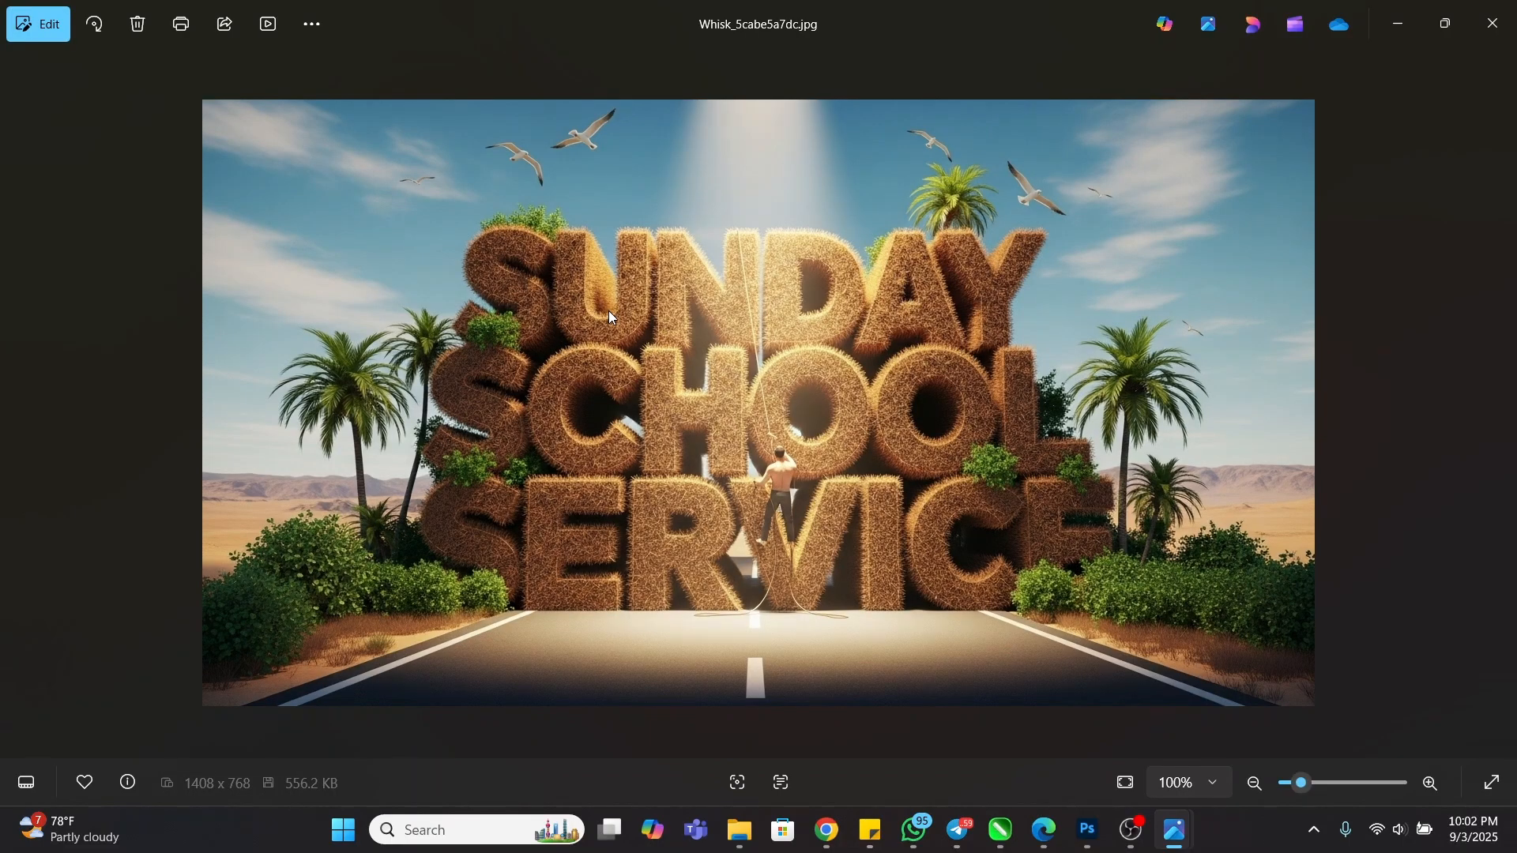